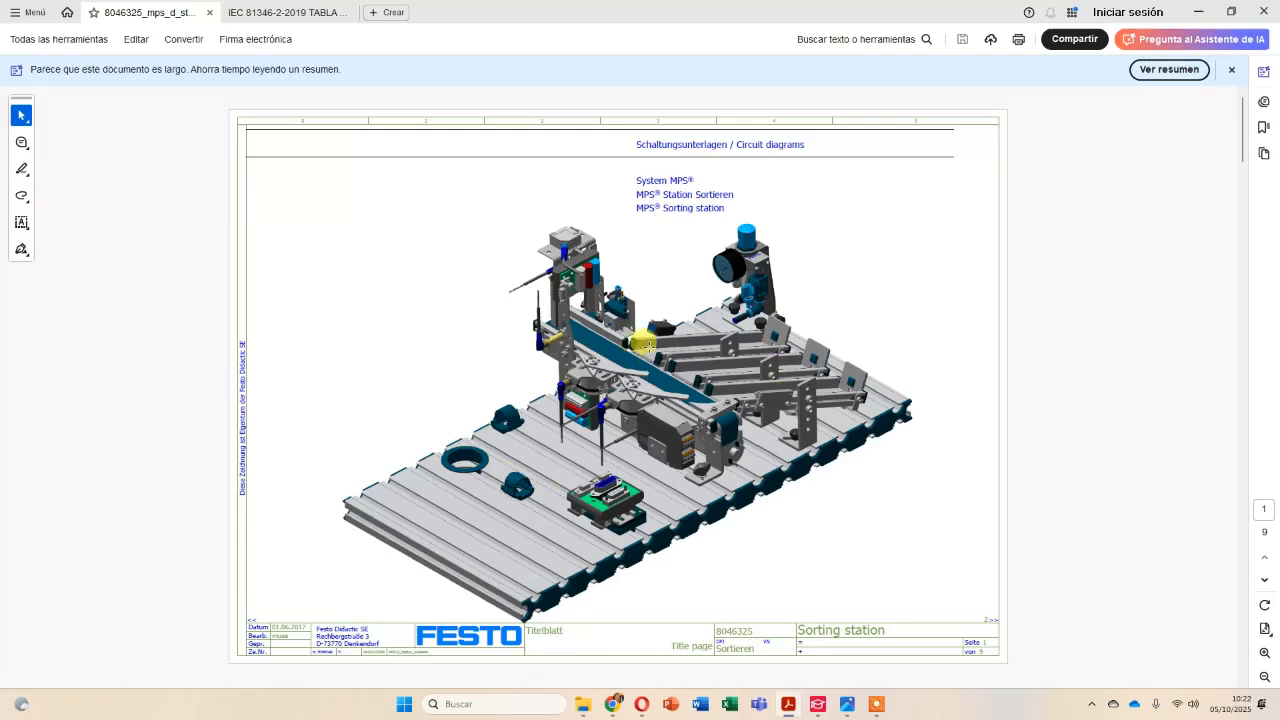
Look through the Festo sorting station circuit diagrams, examining the conveyor module and detection module pages.
{"action": "scroll", "coordinate": [680, 320], "scroll_direction": "down", "scroll_amount": 5}
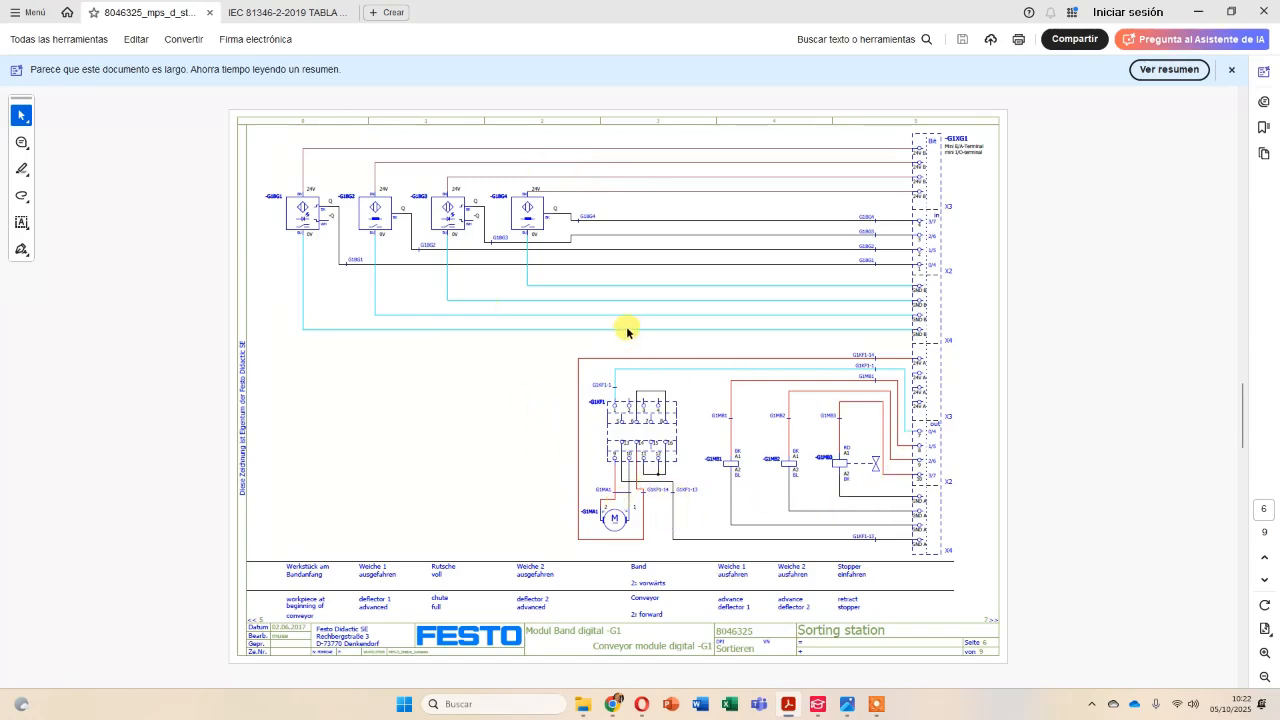
{"action": "scroll", "coordinate": [626, 330], "scroll_direction": "down", "scroll_amount": 1}
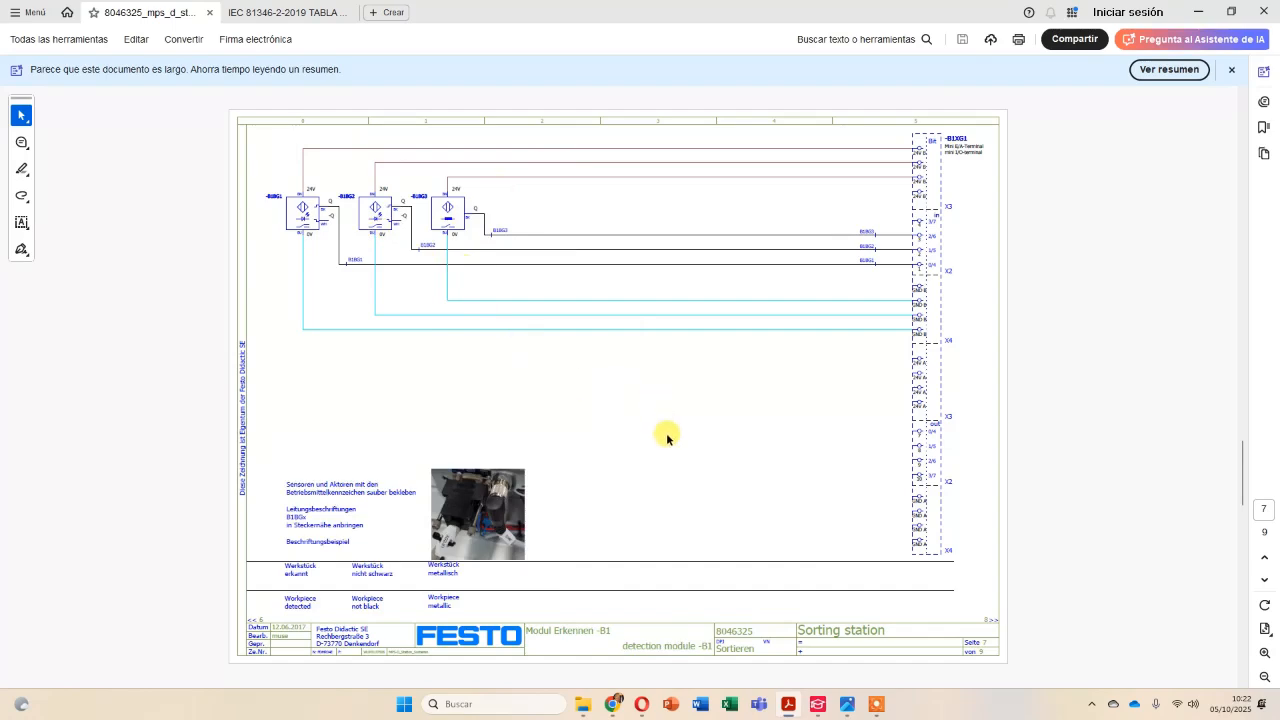
{"action": "scroll", "coordinate": [667, 434], "scroll_direction": "up", "scroll_amount": 1}
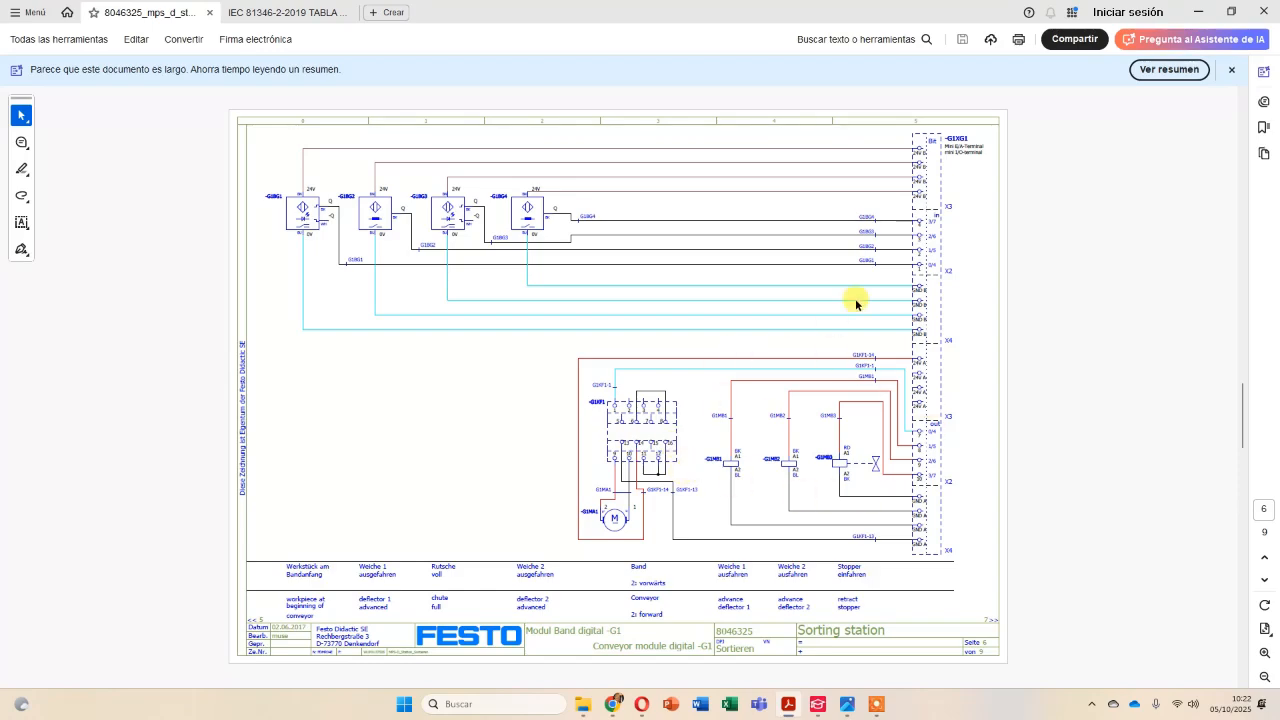
Switch to EPLAN and examine the power supply page of Robintech tutorial 2, including rectifier T1 and its DC lines.
{"action": "left_click", "coordinate": [1199, 13]}
{"action": "left_click", "coordinate": [1199, 16]}
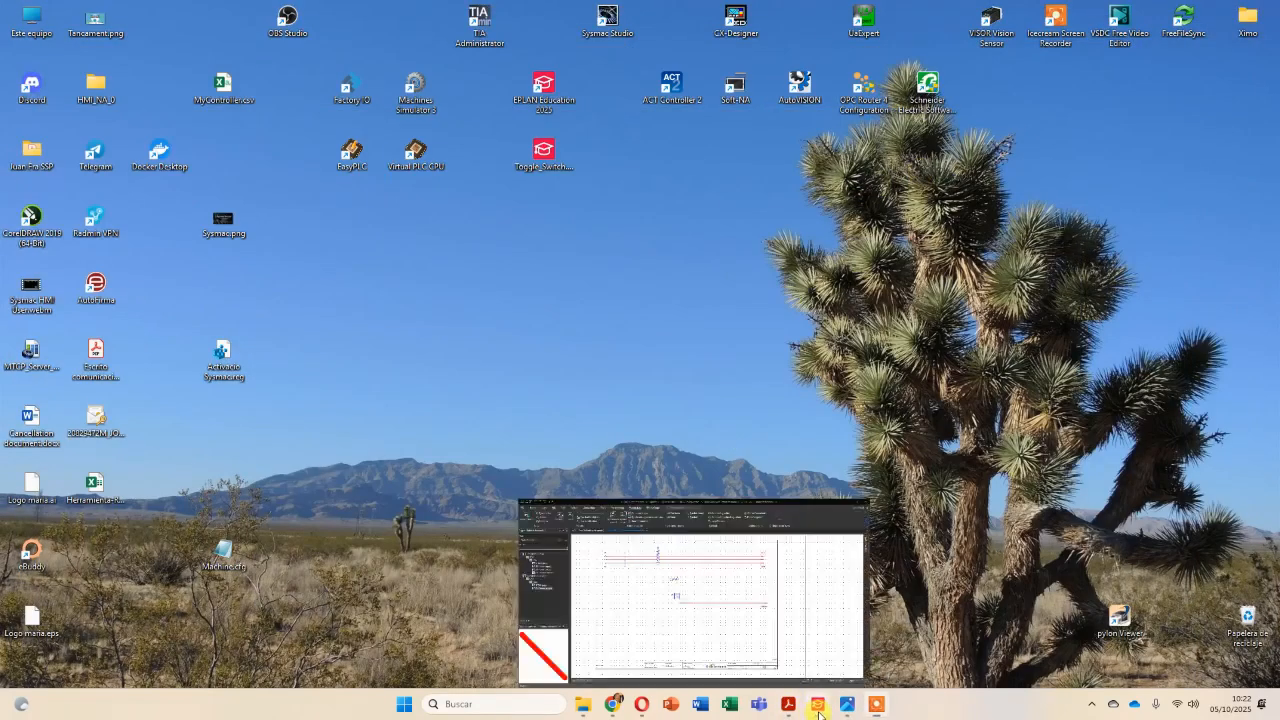
{"action": "left_click", "coordinate": [816, 708]}
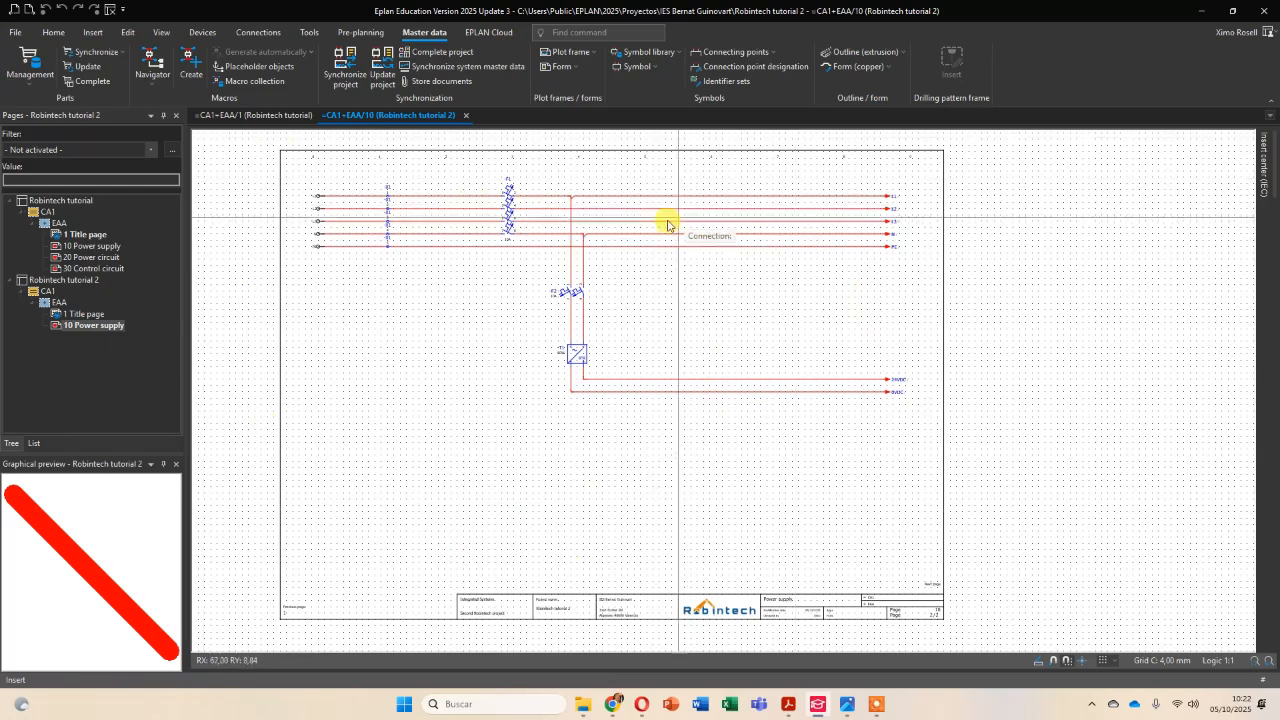
{"action": "scroll", "coordinate": [604, 332], "scroll_direction": "up", "scroll_amount": 1}
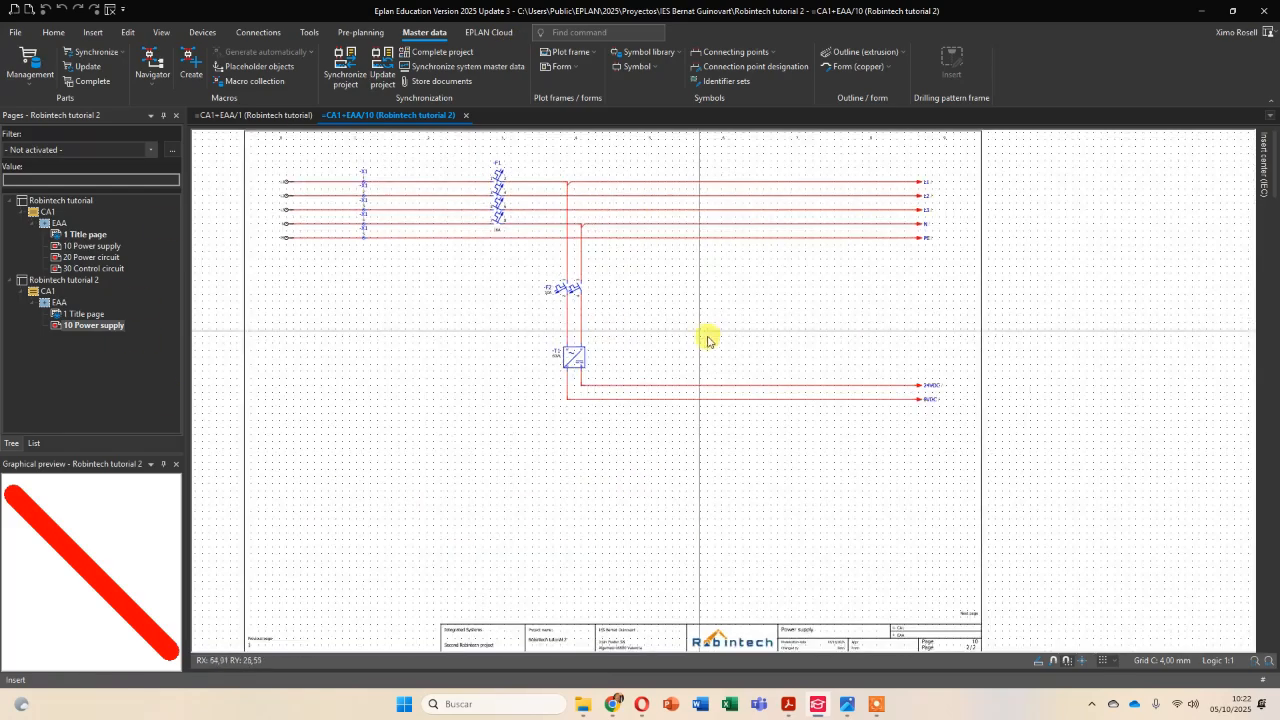
{"action": "mouse_move", "coordinate": [709, 341]}
{"action": "middle_mouse_down"}
{"action": "mouse_move", "coordinate": [636, 334]}
{"action": "mouse_move", "coordinate": [723, 357]}
{"action": "middle_mouse_up"}
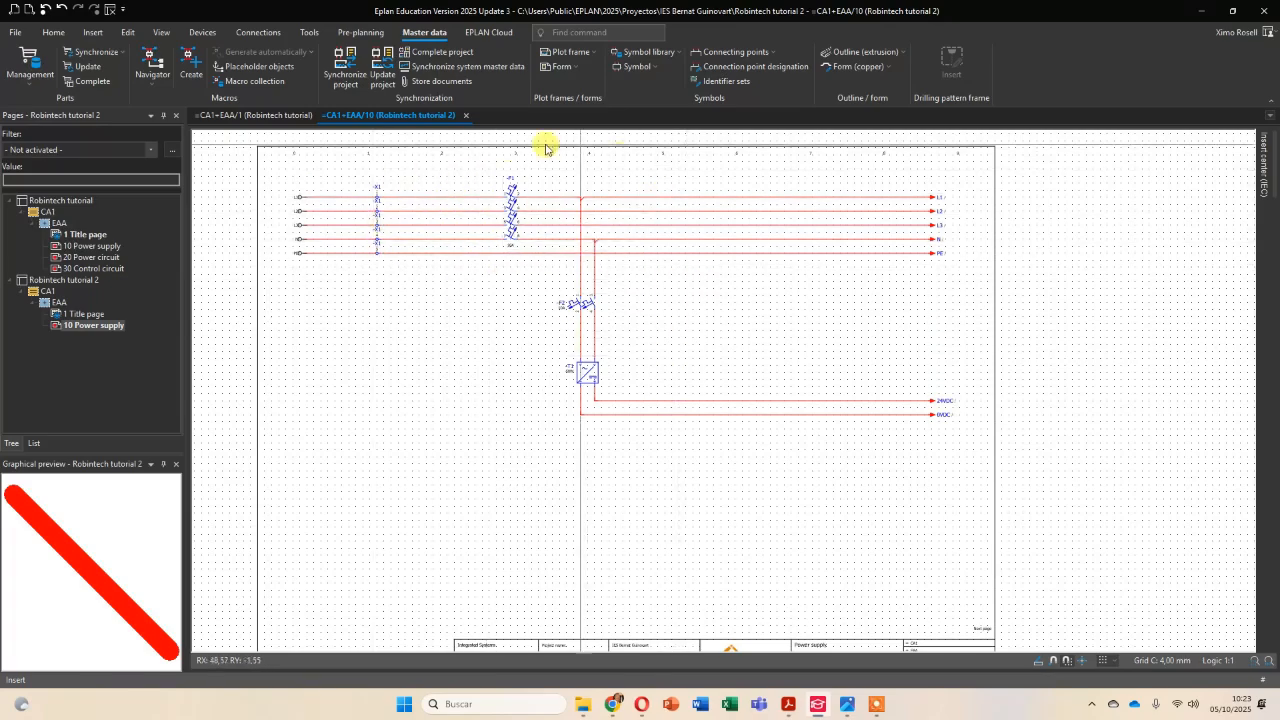
{"action": "scroll", "coordinate": [599, 381], "scroll_direction": "up", "scroll_amount": 1}
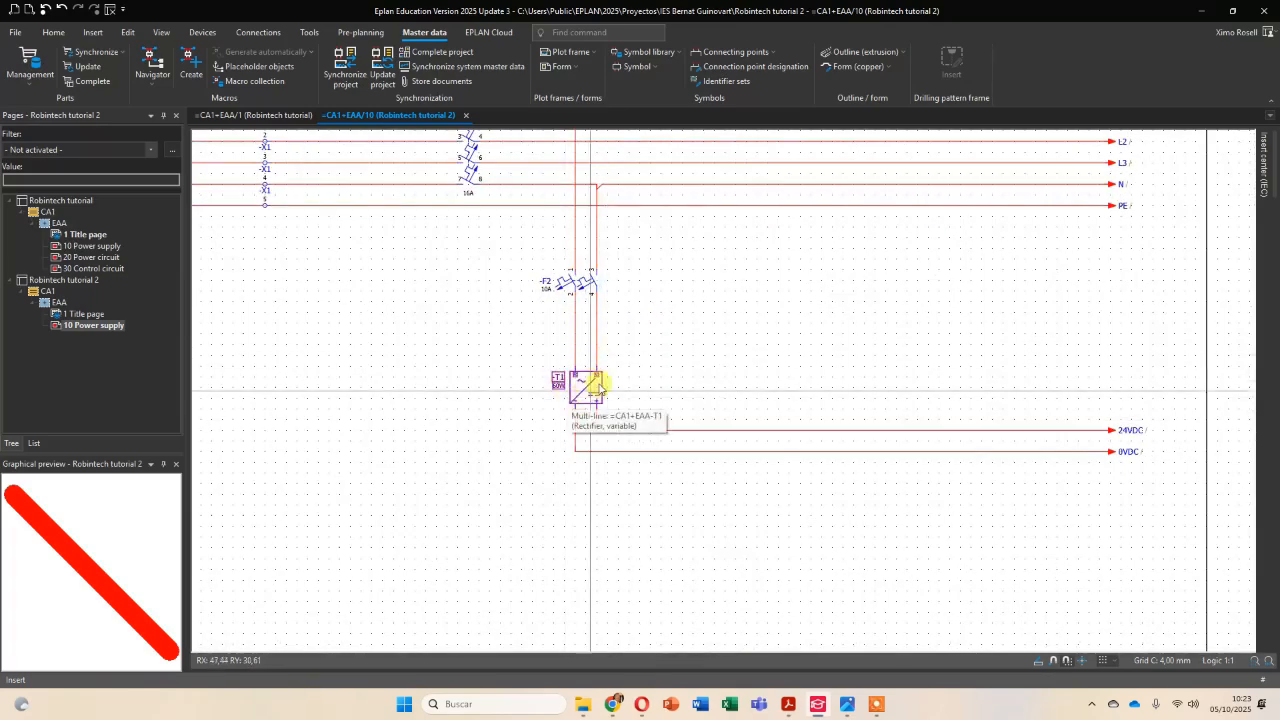
{"action": "scroll", "coordinate": [648, 360], "scroll_direction": "down", "scroll_amount": 1}
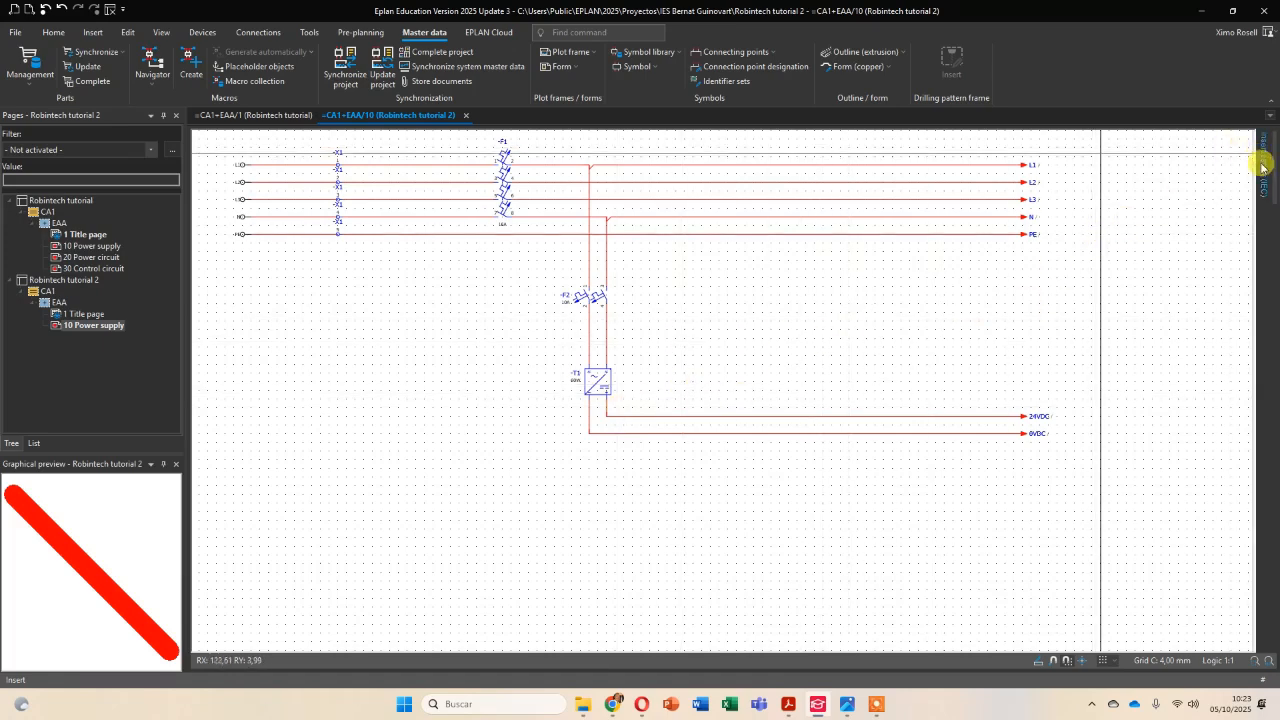
Browse the IEC_symbol library to the electrical engineering PLC / bus symbols in the insert center.
{"action": "mouse_move", "coordinate": [1263, 166]}
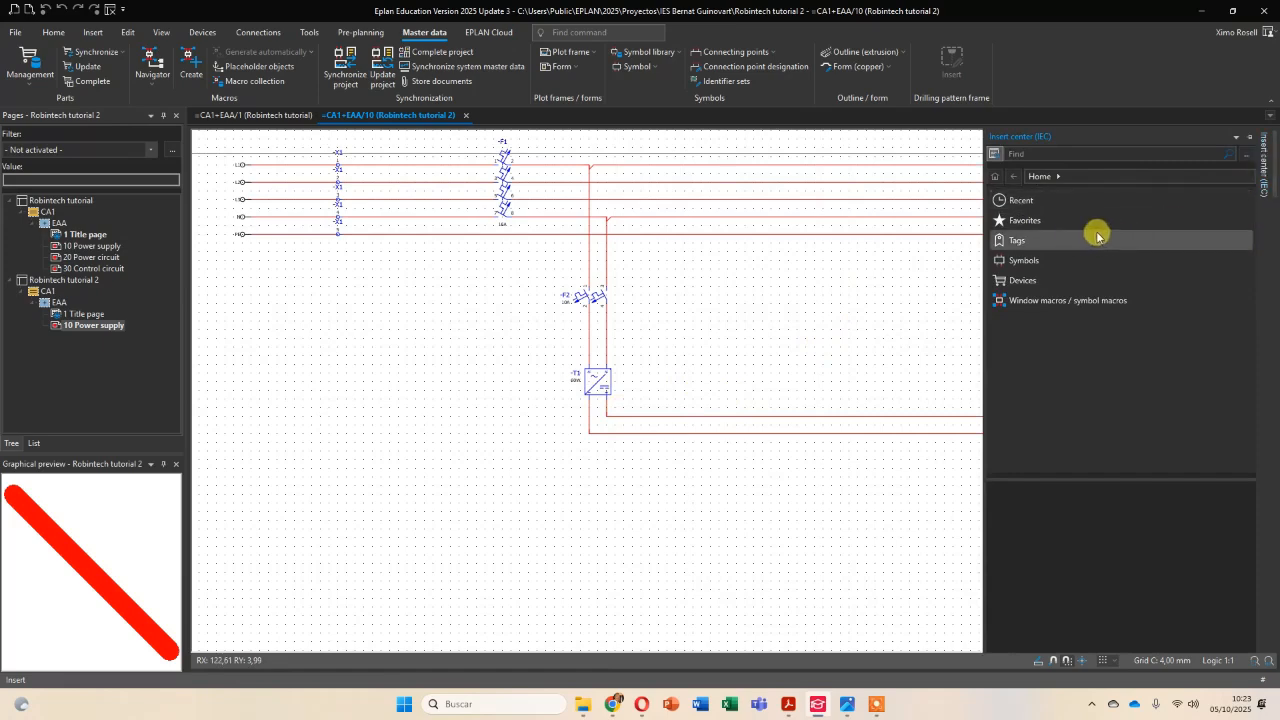
{"action": "left_click", "coordinate": [1024, 262]}
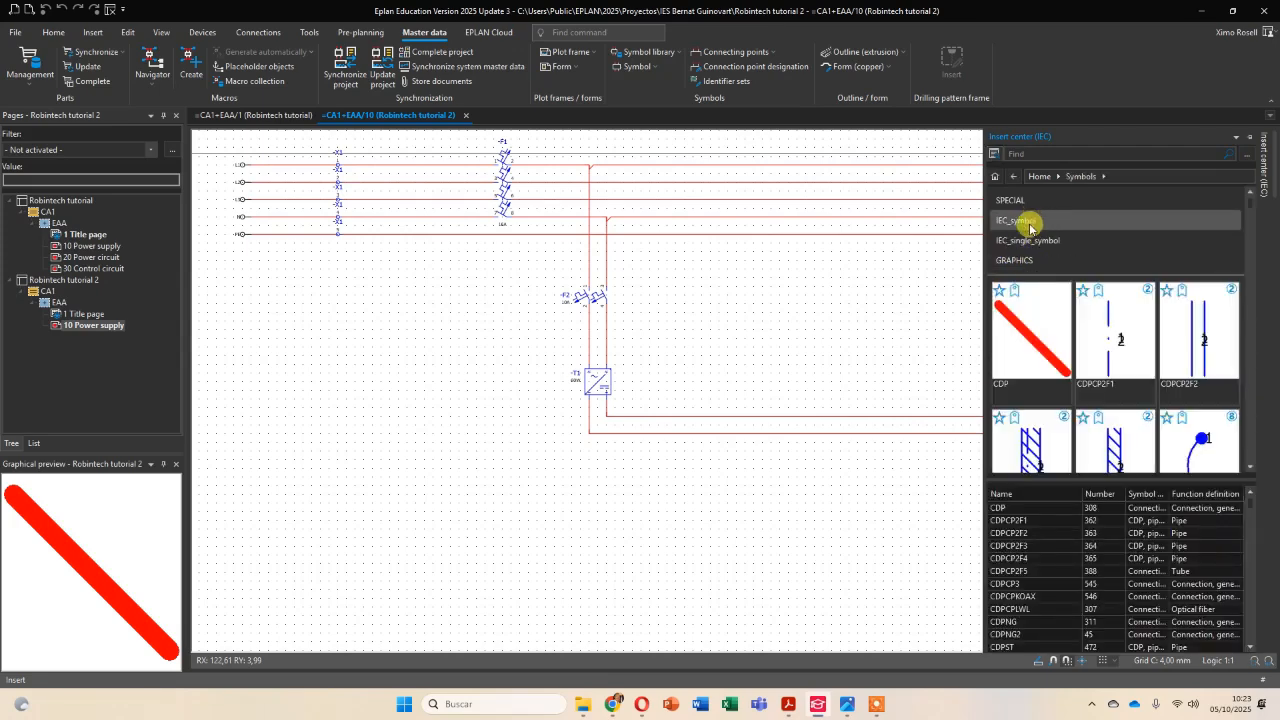
{"action": "left_click", "coordinate": [1028, 224]}
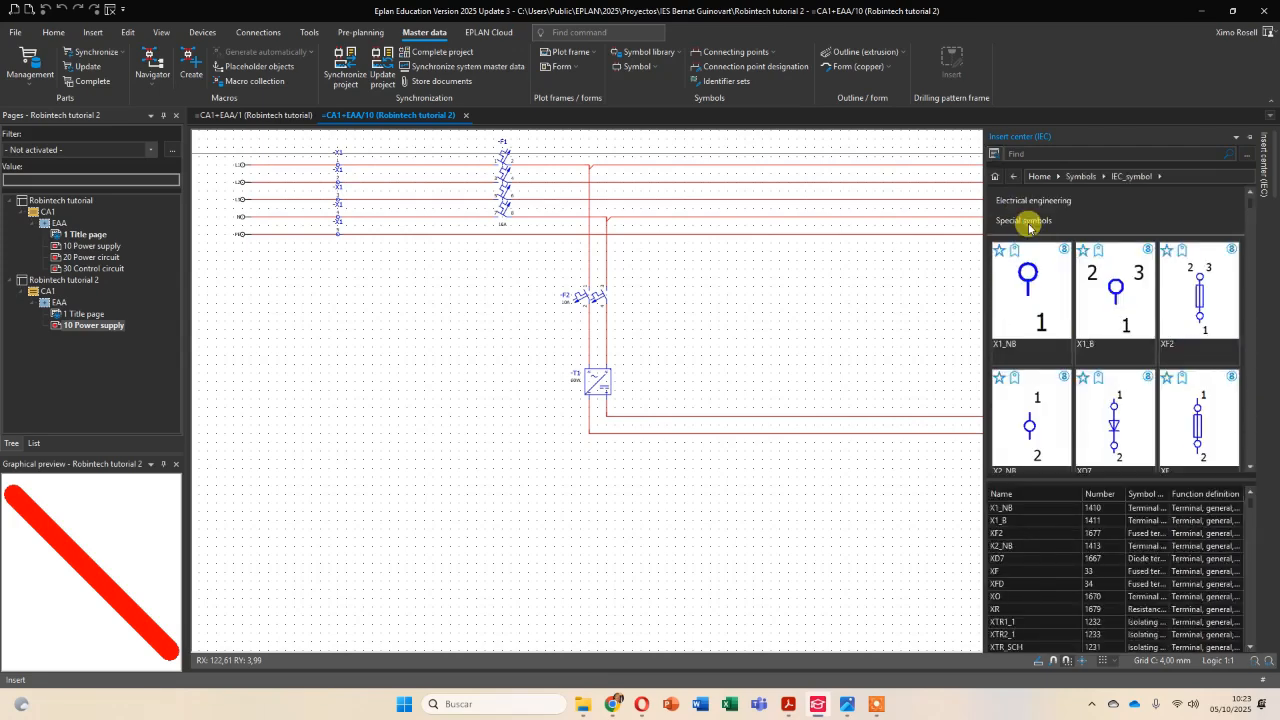
{"action": "left_click", "coordinate": [1032, 205]}
{"action": "left_click", "coordinate": [1030, 242]}
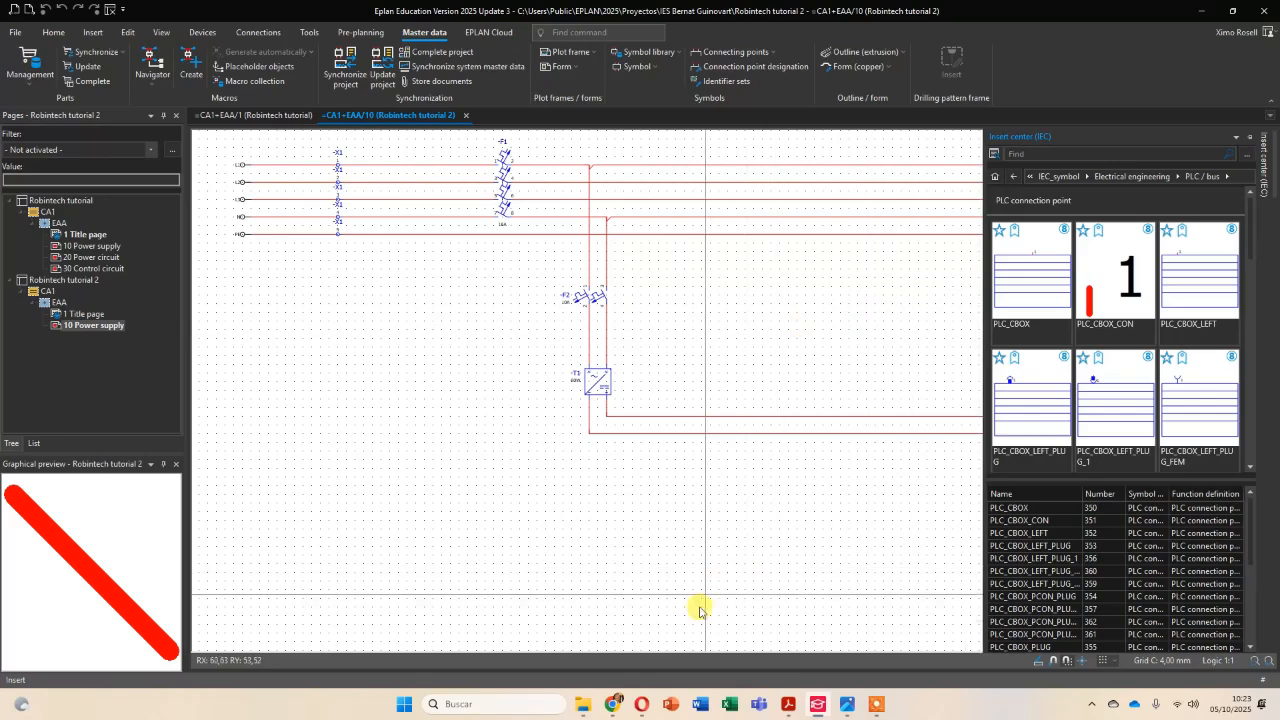
Switch to the Opera browser and copy the controller's model number NX1P2-9024DT1 from the Omron product page.
{"action": "left_click", "coordinate": [642, 706]}
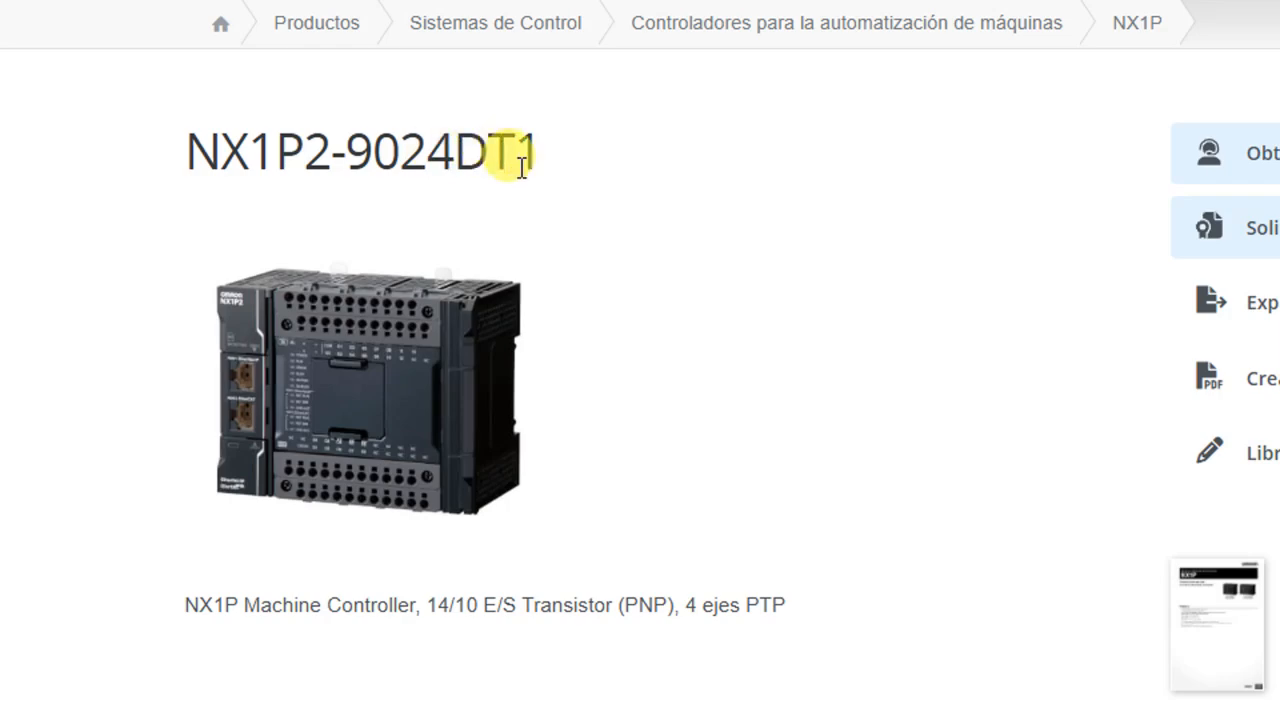
{"action": "left_click_drag", "start_coordinate": [540, 155], "coordinate": [171, 143]}
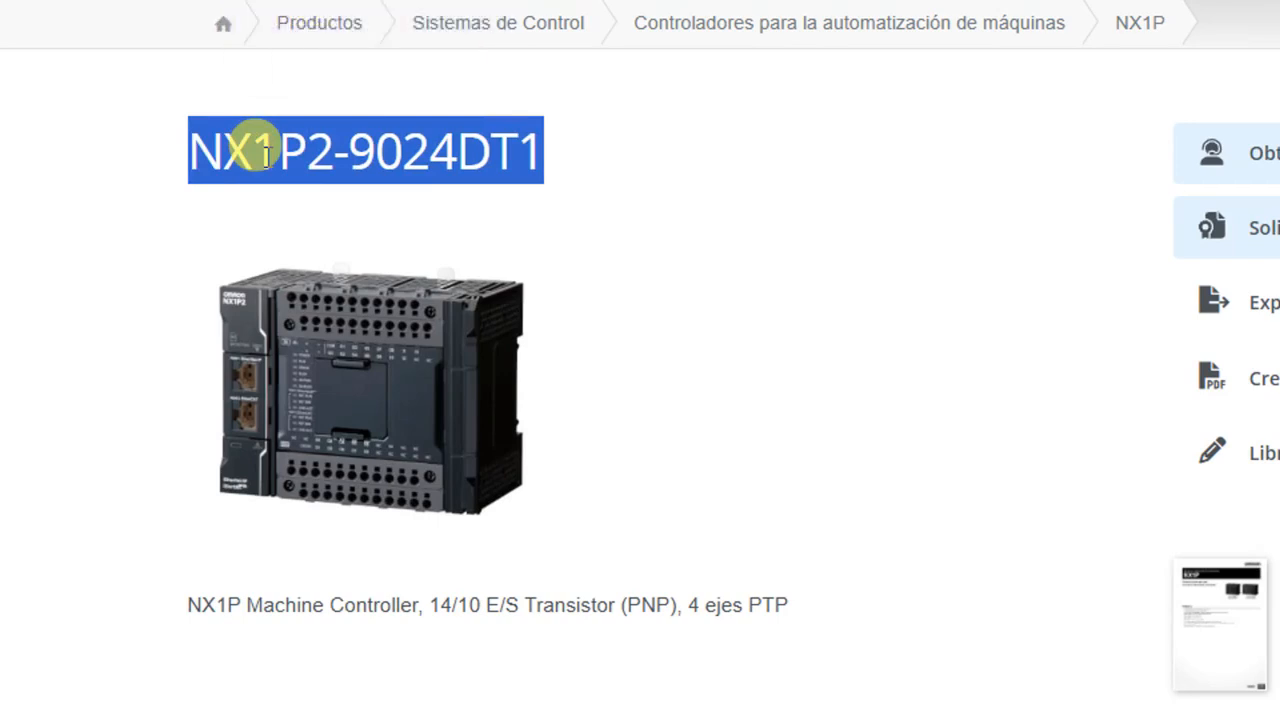
{"action": "right_click", "coordinate": [306, 155]}
{"action": "left_click", "coordinate": [346, 258]}
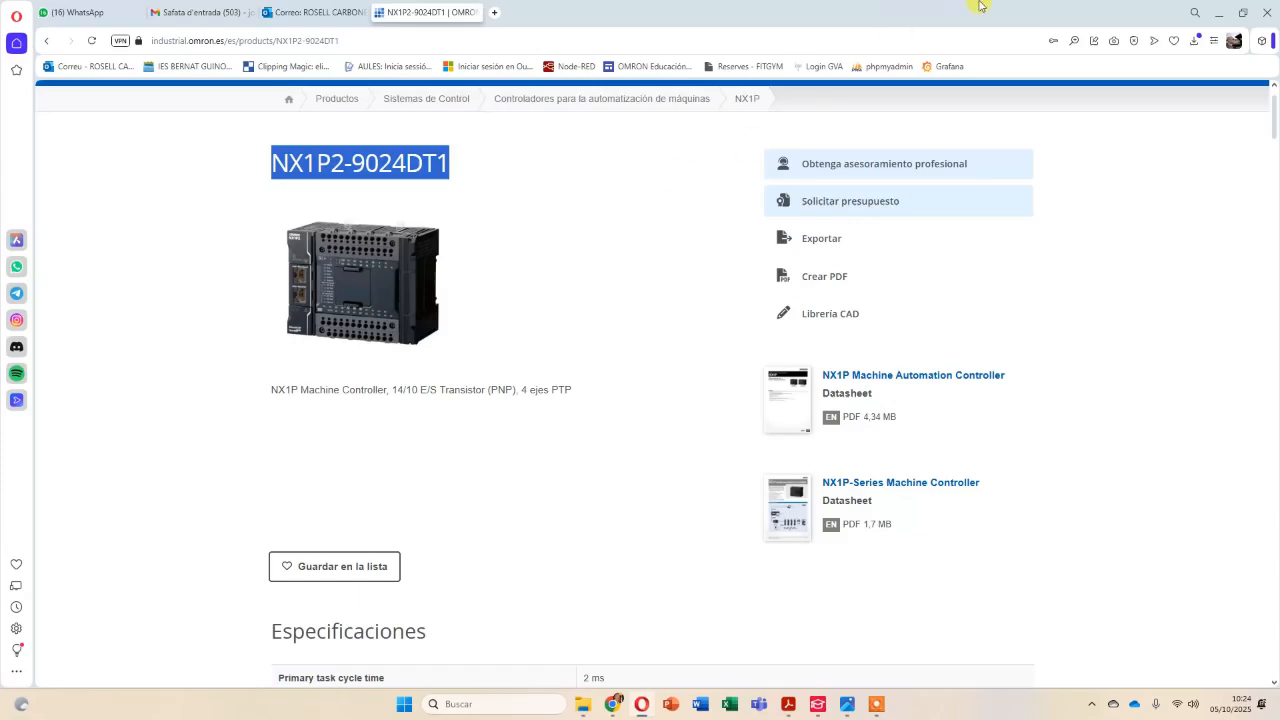
Return to EPLAN, open the Data Portal and search its articles for NX1P2-9024DT1.
{"action": "left_click", "coordinate": [1223, 12]}
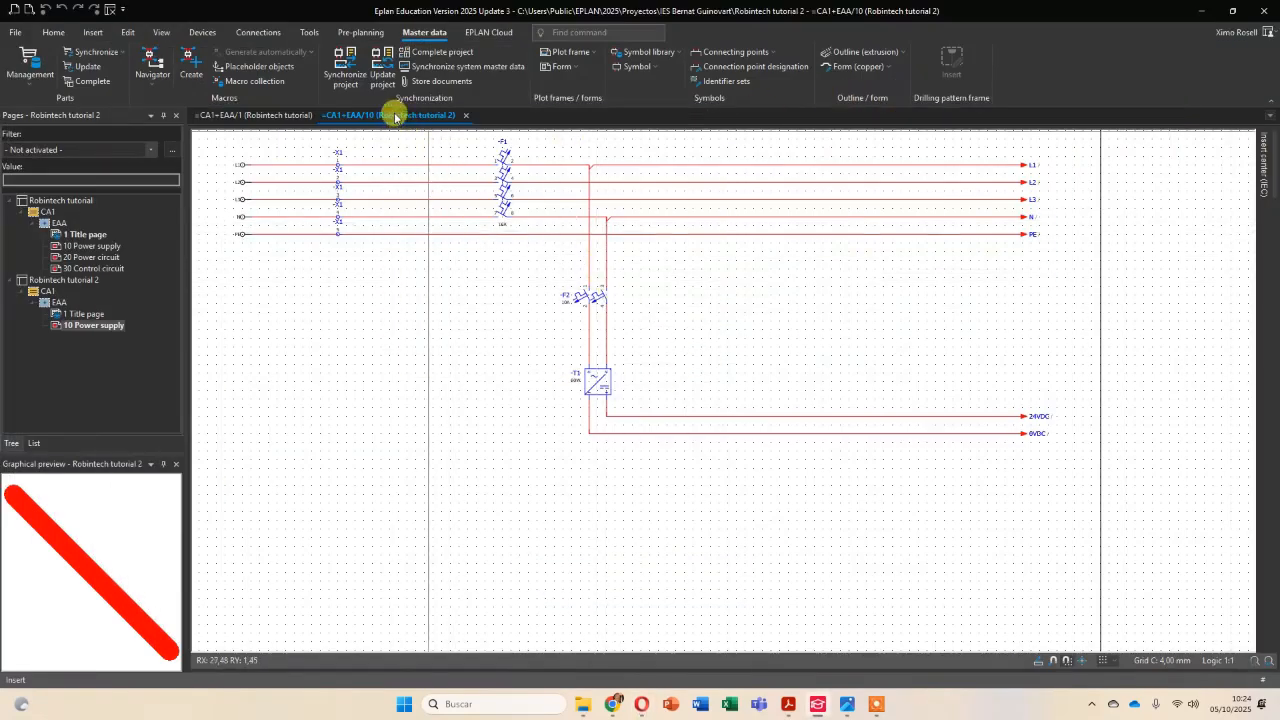
{"action": "left_click", "coordinate": [497, 33]}
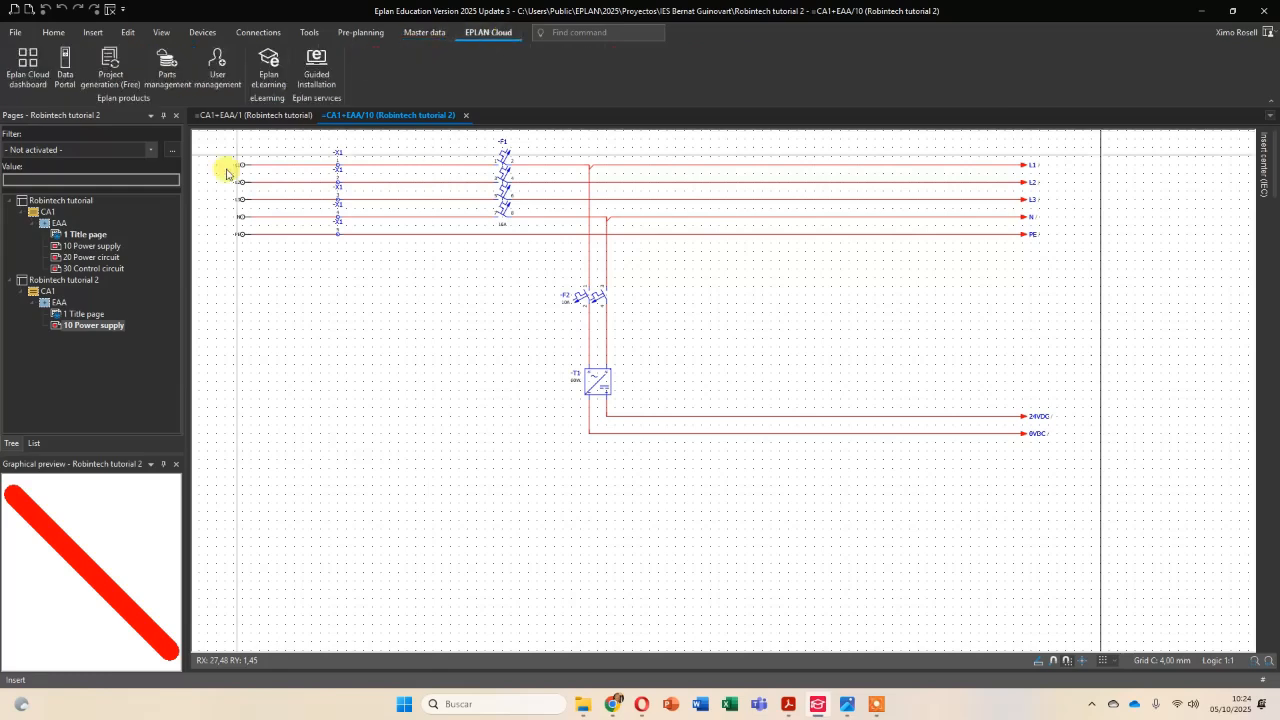
{"action": "left_click", "coordinate": [67, 63]}
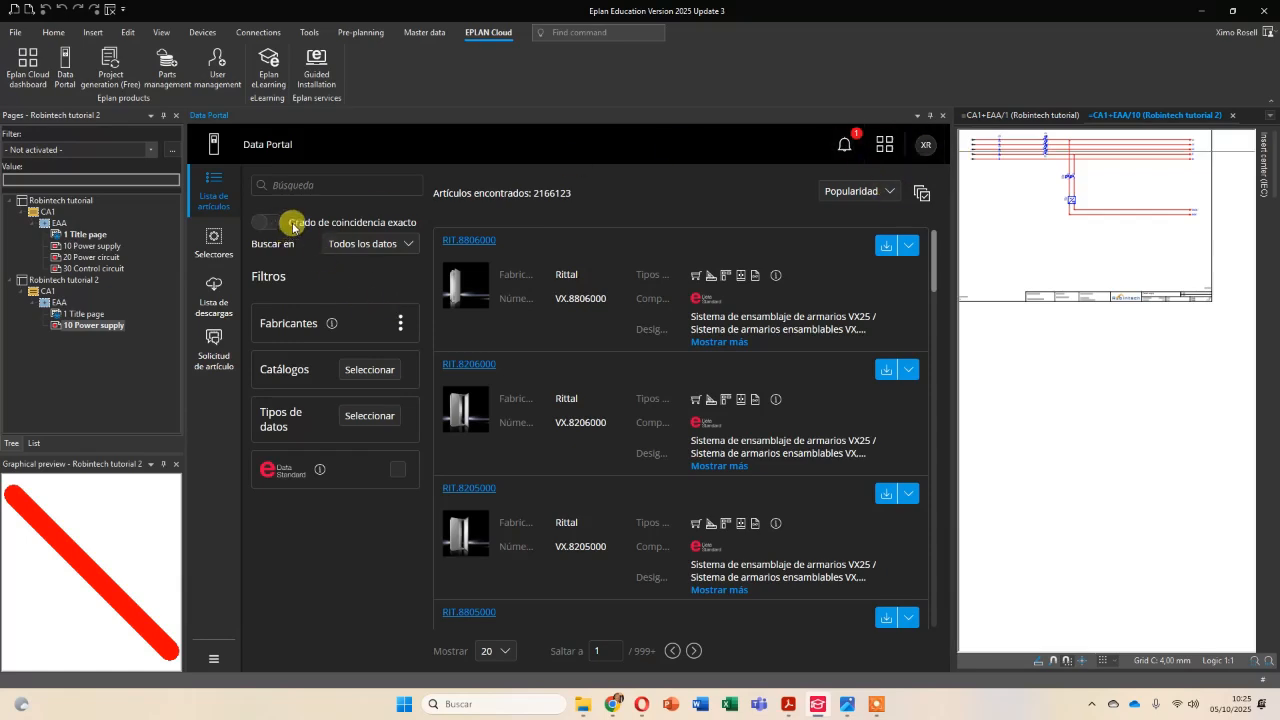
{"action": "left_click", "coordinate": [268, 183]}
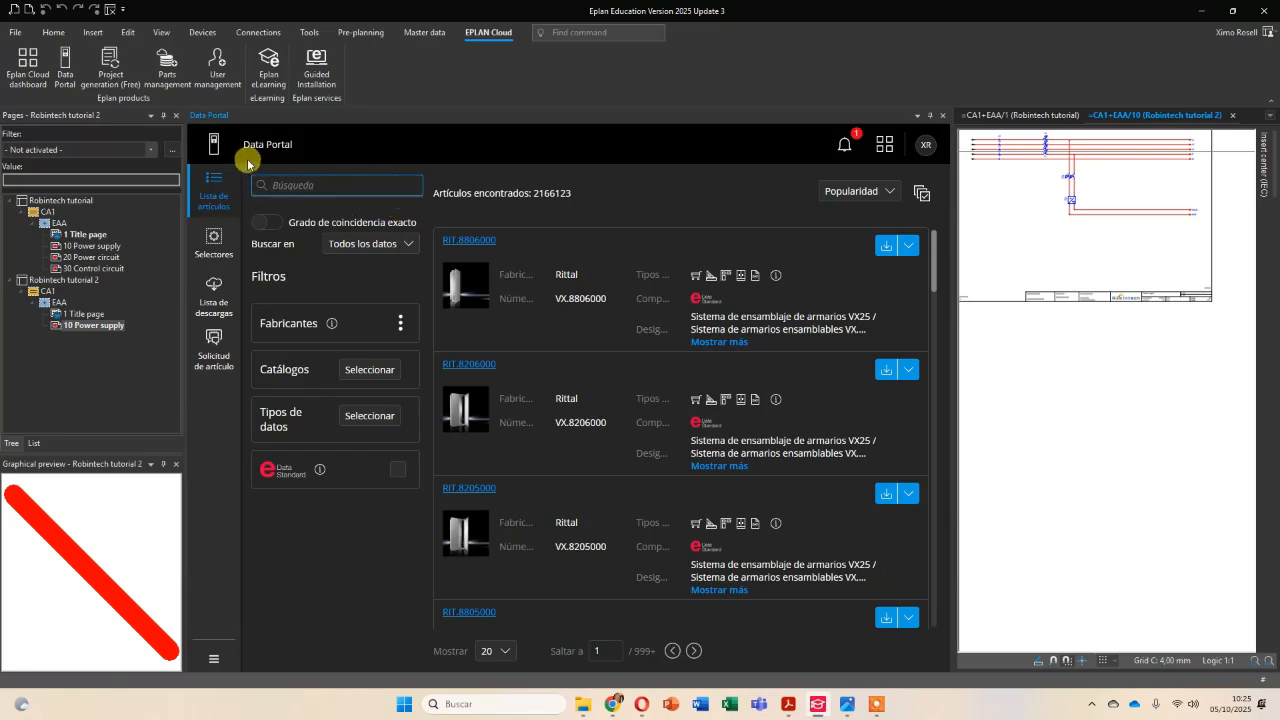
{"action": "left_click", "coordinate": [330, 184]}
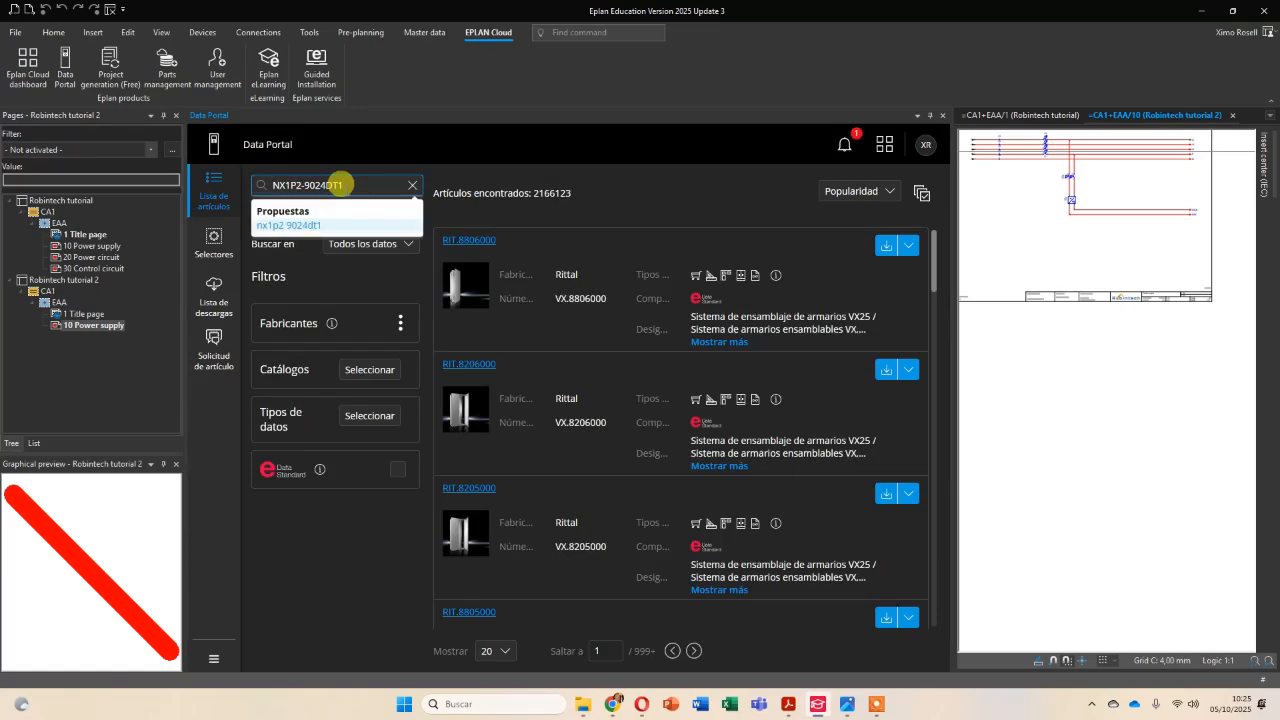
{"action": "left_click", "coordinate": [300, 226]}
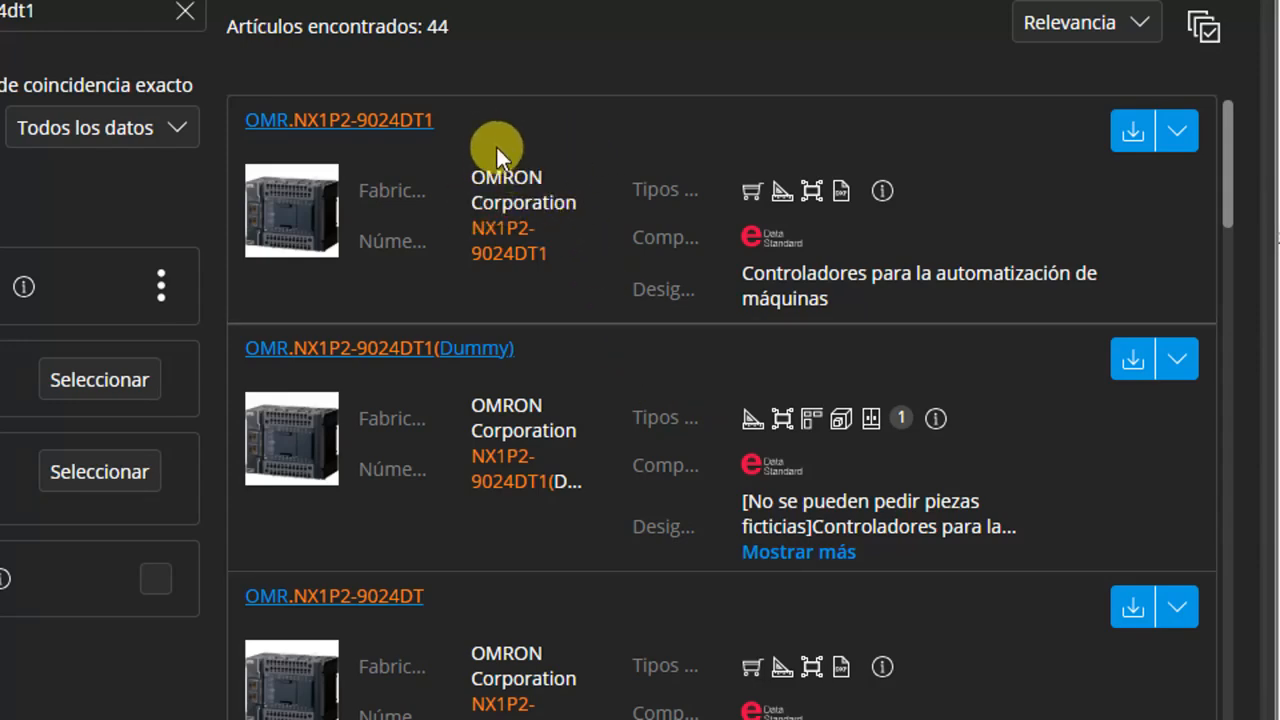
Import the article OMR.NX1P2-9024DT1, adding only new article data, and close the Data Portal.
{"action": "scroll", "coordinate": [680, 345], "scroll_direction": "down", "scroll_amount": 1}
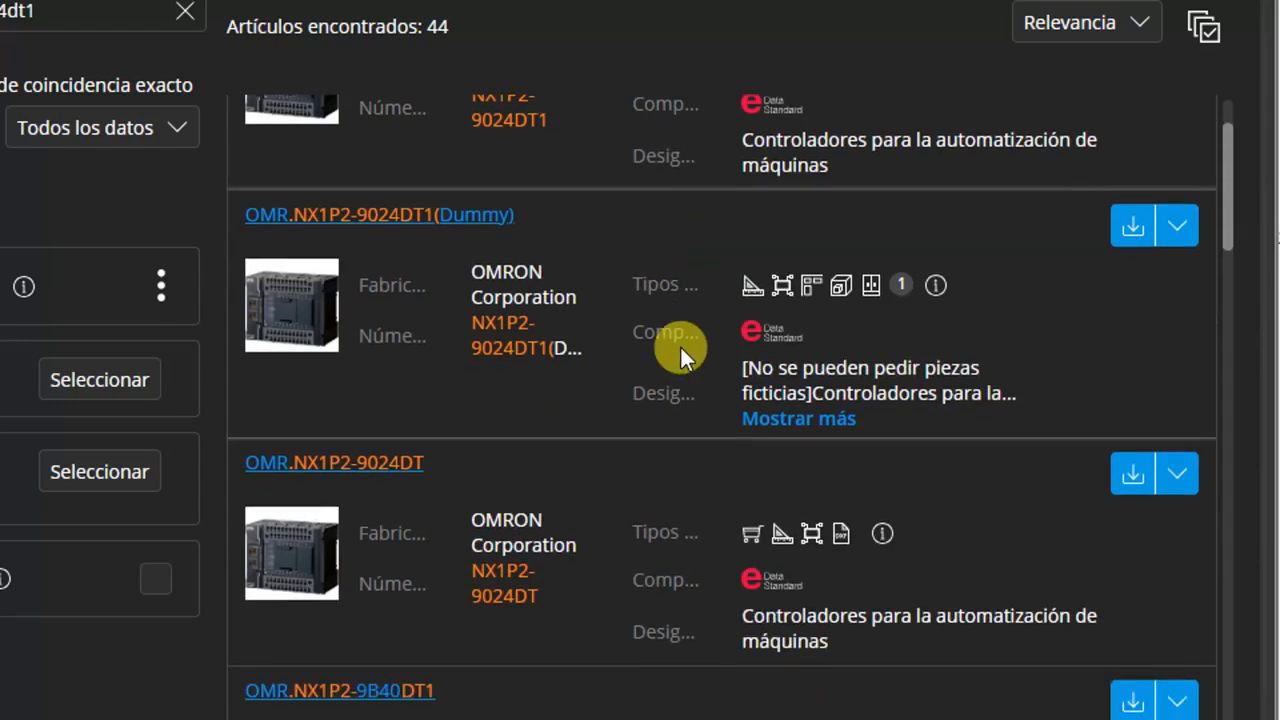
{"action": "scroll", "coordinate": [680, 345], "scroll_direction": "up", "scroll_amount": 1}
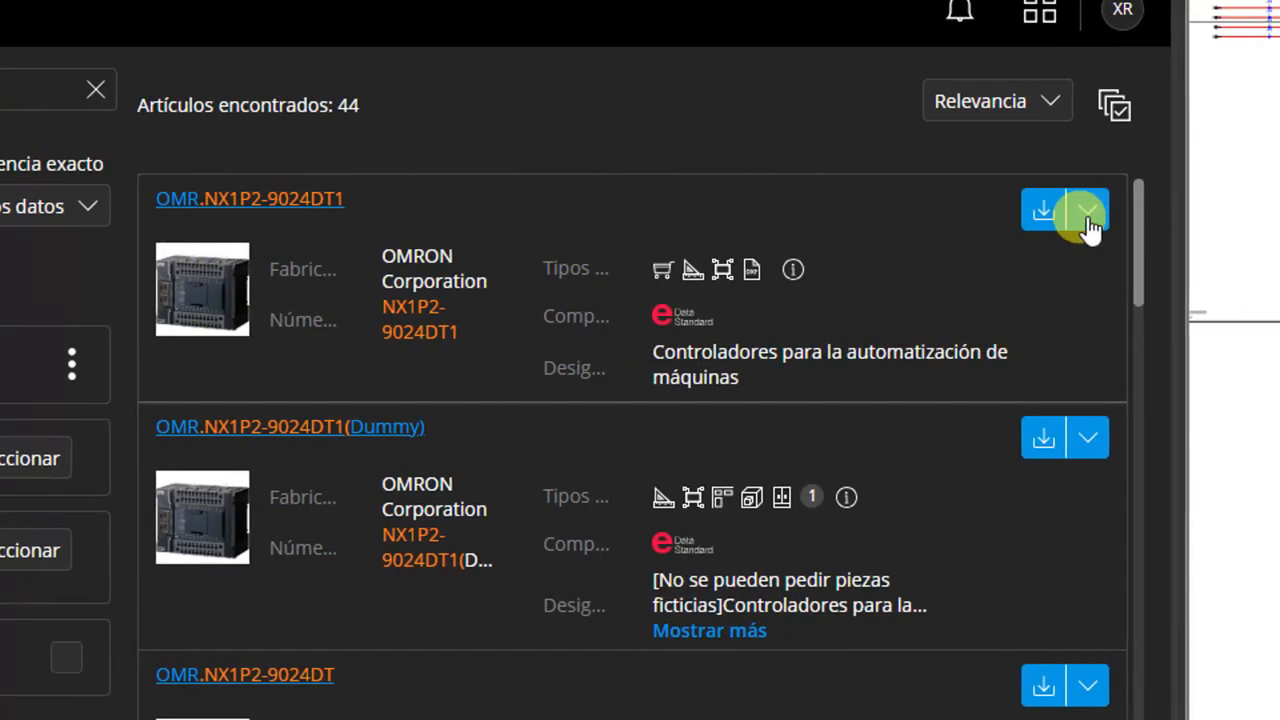
{"action": "left_click", "coordinate": [1087, 212]}
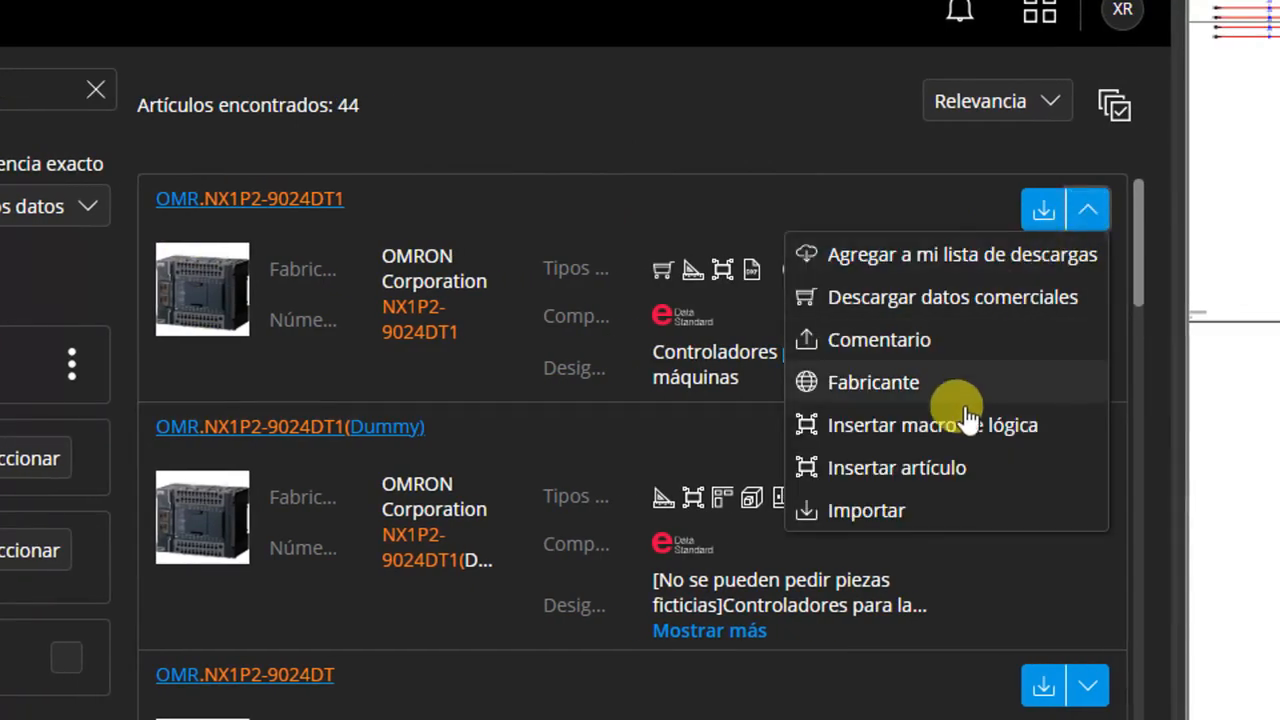
{"action": "left_click", "coordinate": [898, 514]}
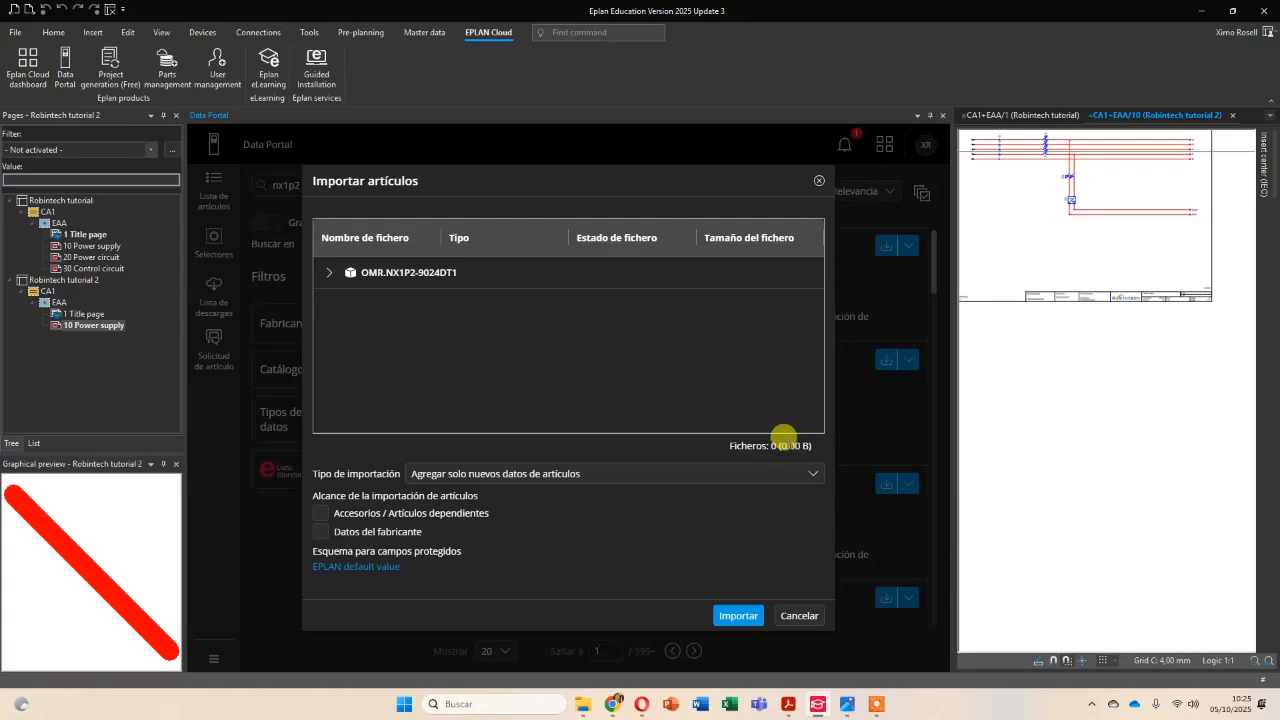
{"action": "left_click", "coordinate": [735, 617]}
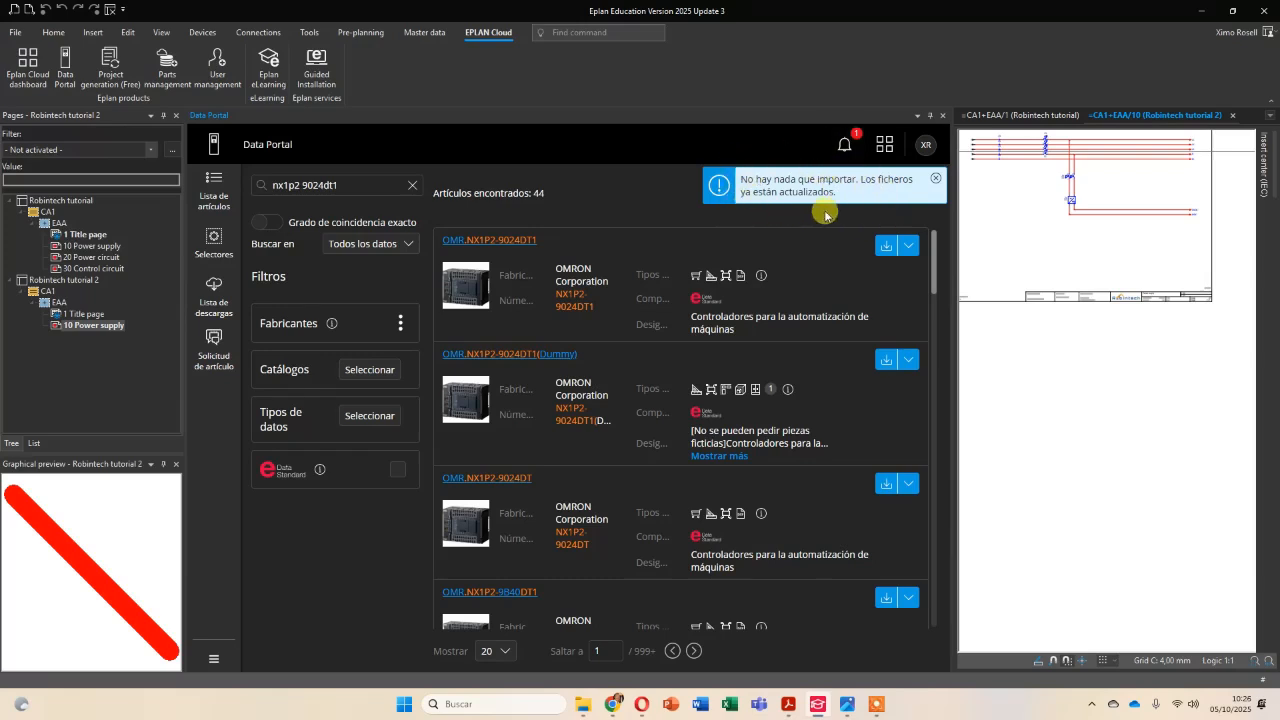
{"action": "left_click", "coordinate": [942, 117]}
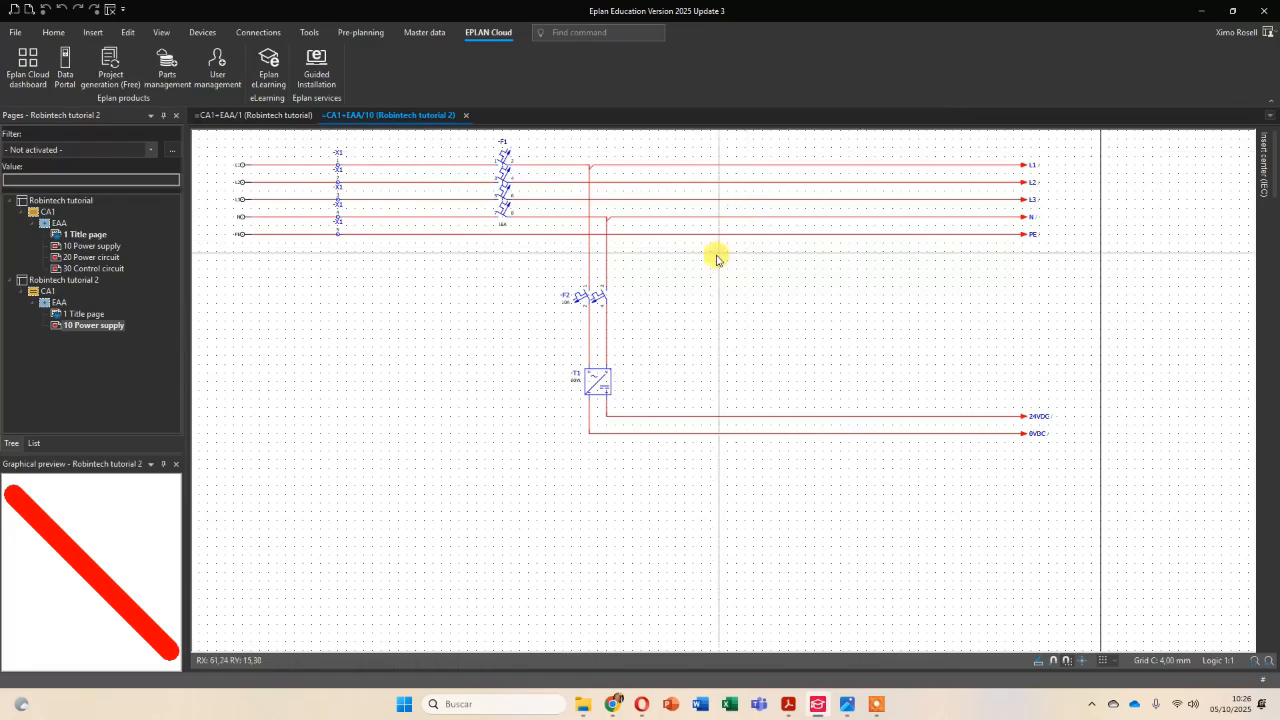
Select the device OMR.NX1P2-9024DT1 in the insert center under Electrical engineering, Component, PLC, General, OMR.
{"action": "scroll", "coordinate": [716, 296], "scroll_direction": "up", "scroll_amount": 3}
{"action": "scroll", "coordinate": [729, 306], "scroll_direction": "down", "scroll_amount": 2}
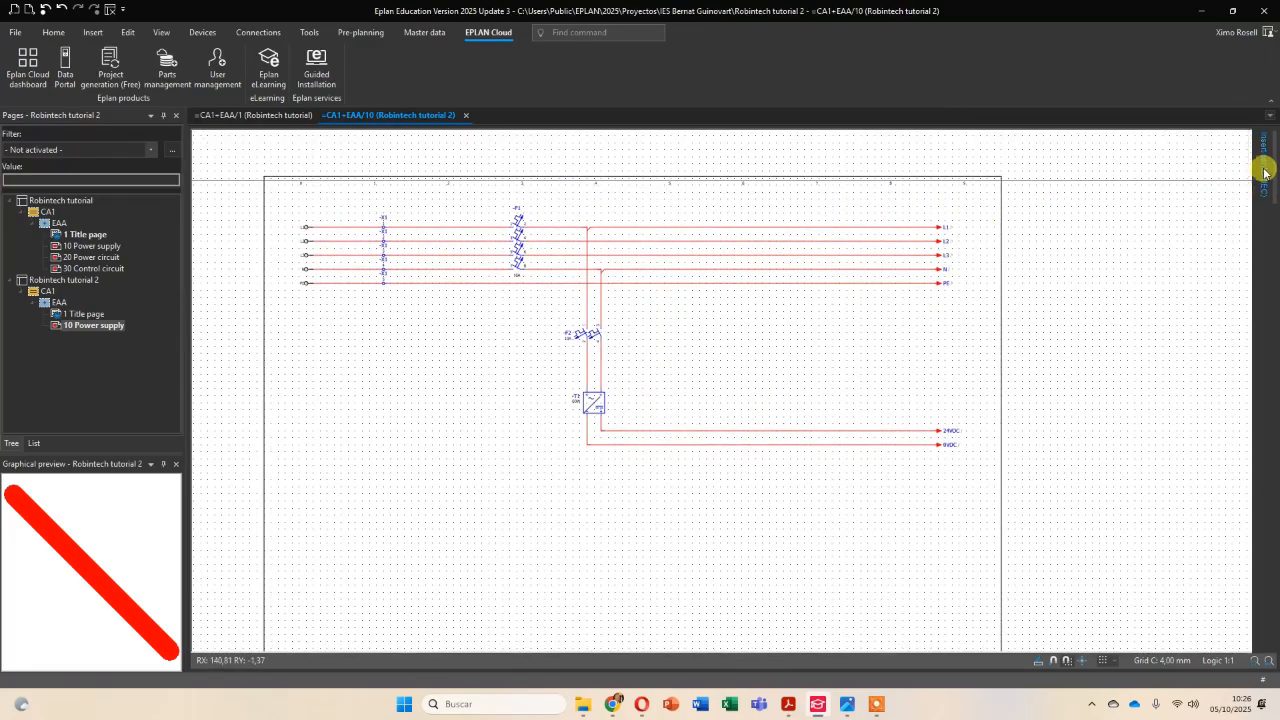
{"action": "mouse_move", "coordinate": [1260, 172]}
{"action": "left_click", "coordinate": [995, 177]}
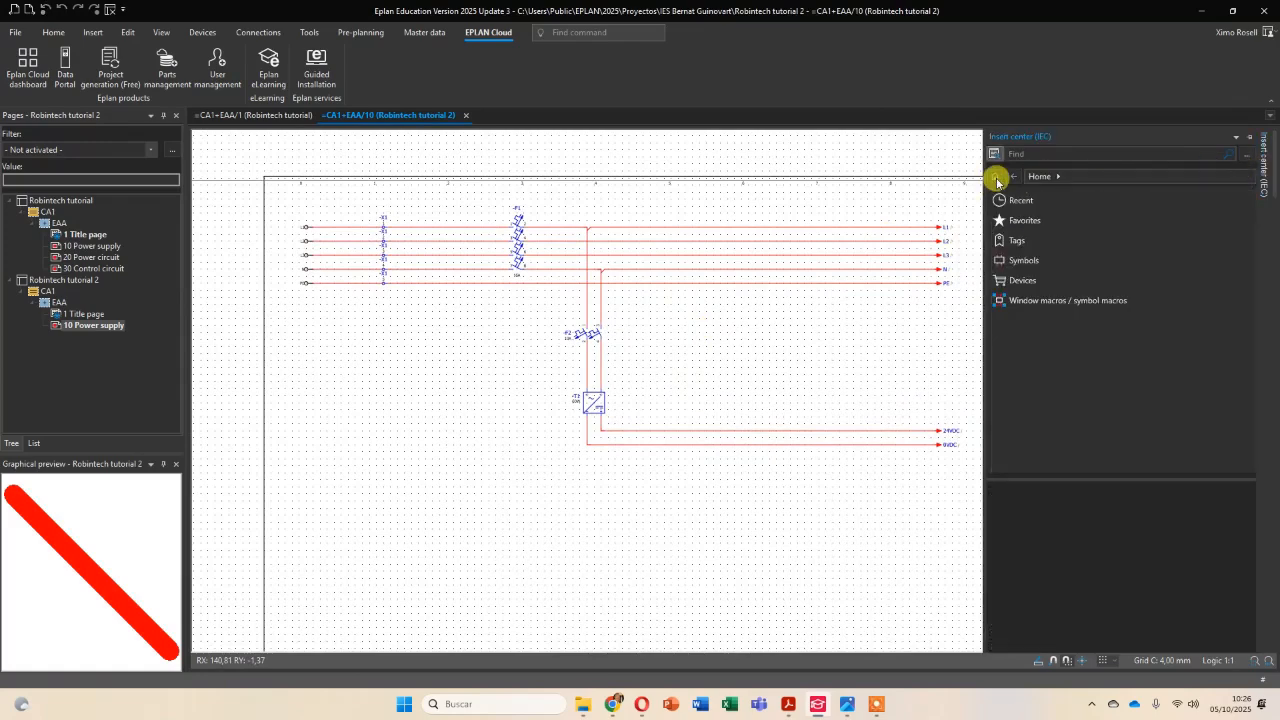
{"action": "left_click", "coordinate": [1024, 283]}
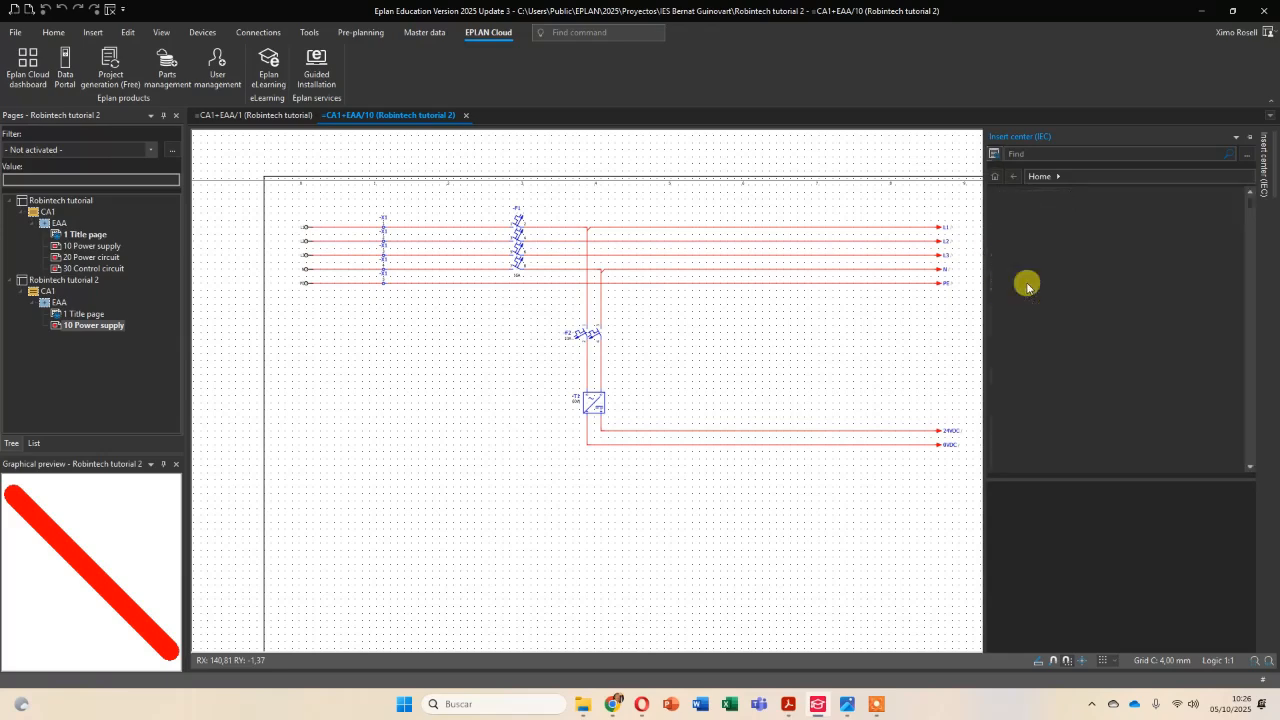
{"action": "left_click", "coordinate": [1040, 205]}
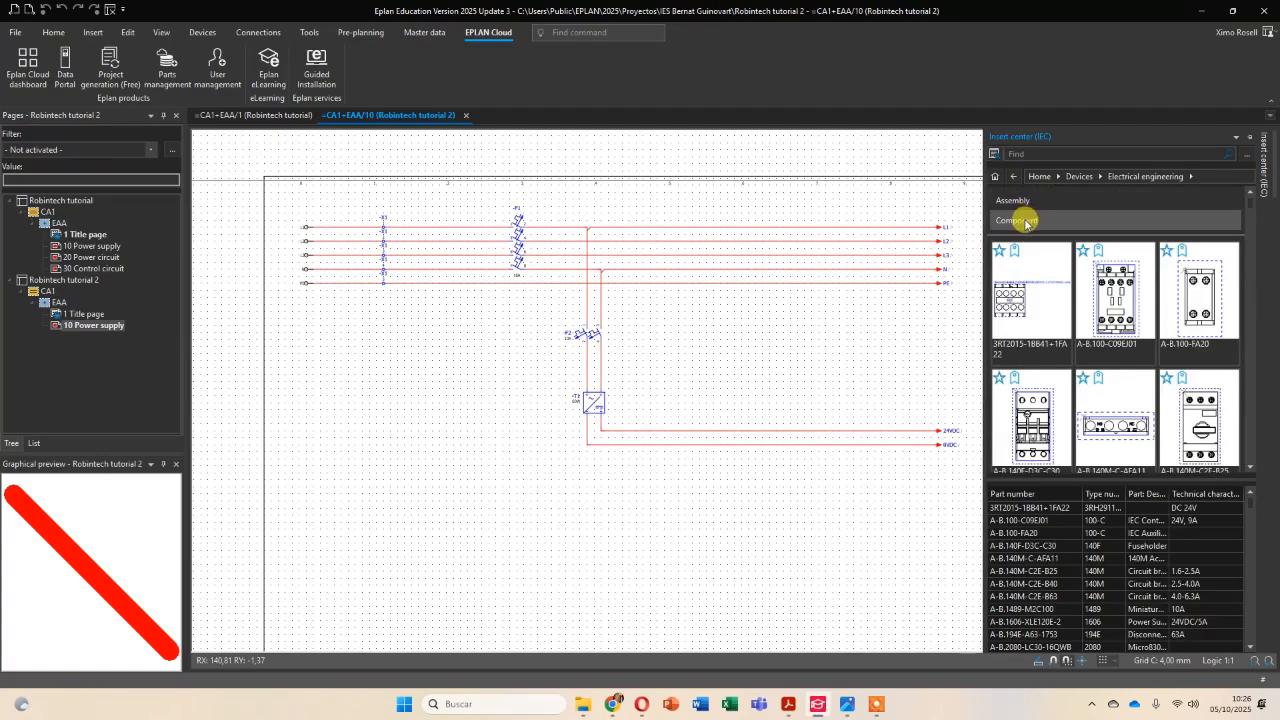
{"action": "left_click", "coordinate": [1025, 222]}
{"action": "left_click", "coordinate": [1010, 414]}
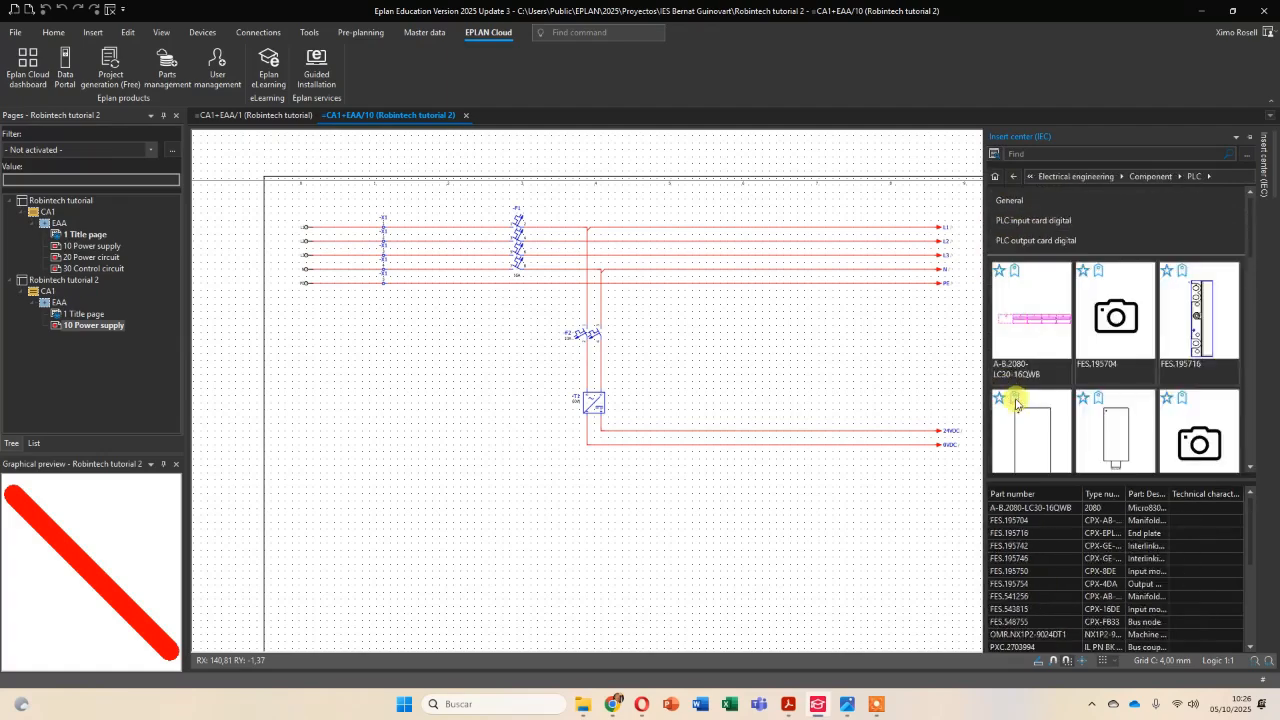
{"action": "left_click", "coordinate": [1012, 202]}
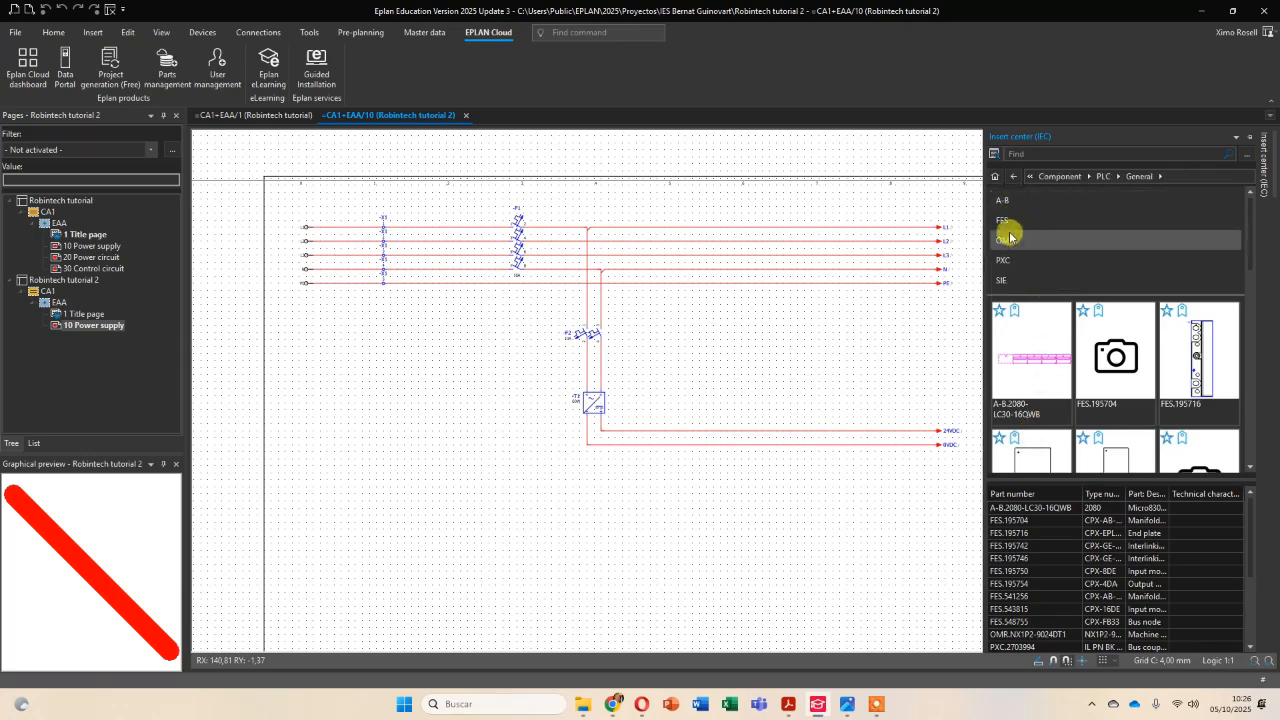
{"action": "left_click", "coordinate": [1010, 234]}
{"action": "left_click", "coordinate": [1045, 285]}
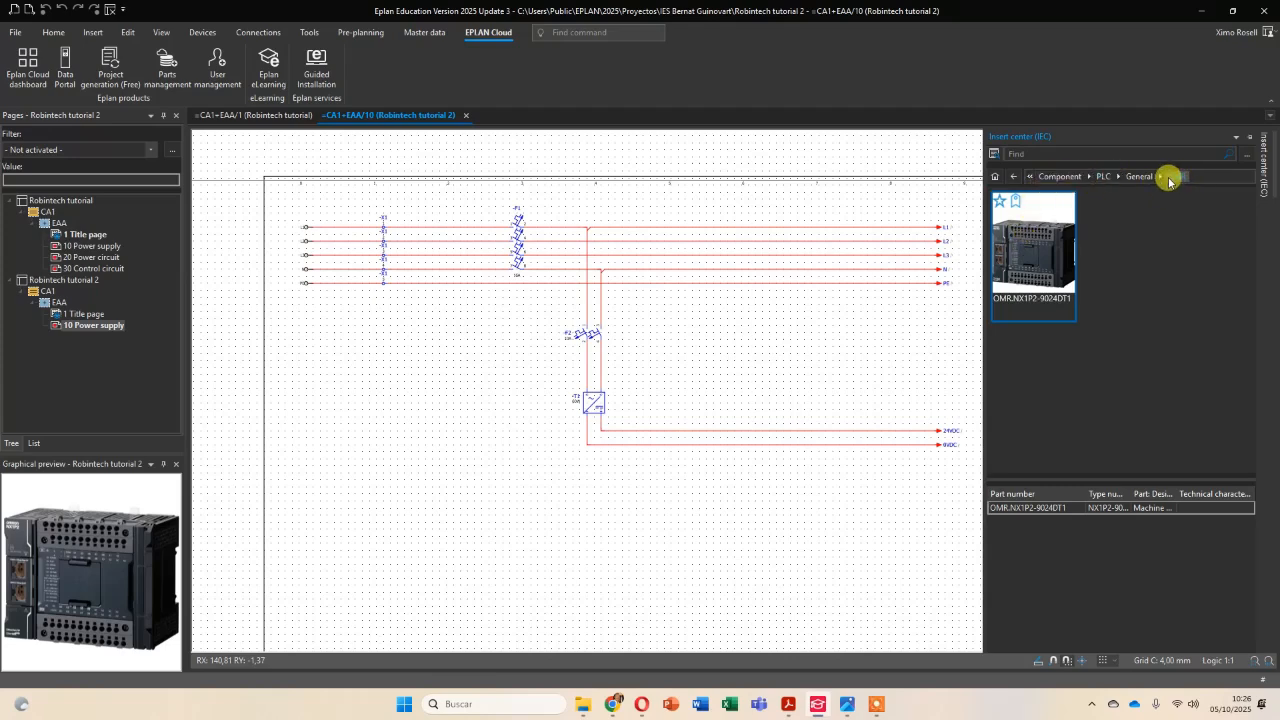
Search the insert center for NX1P2 from its home level and select the device OMR.NX1P2-9024DT1 among the found devices.
{"action": "left_click", "coordinate": [1030, 150]}
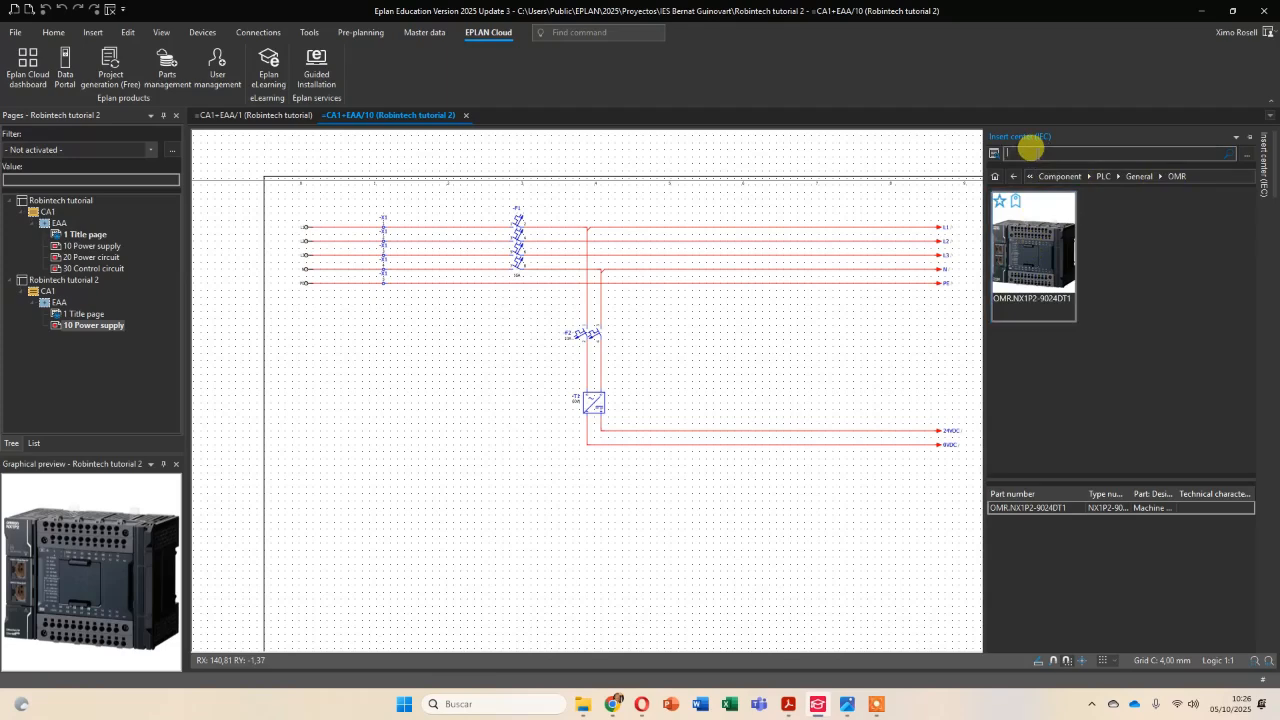
{"action": "left_click", "coordinate": [995, 177]}
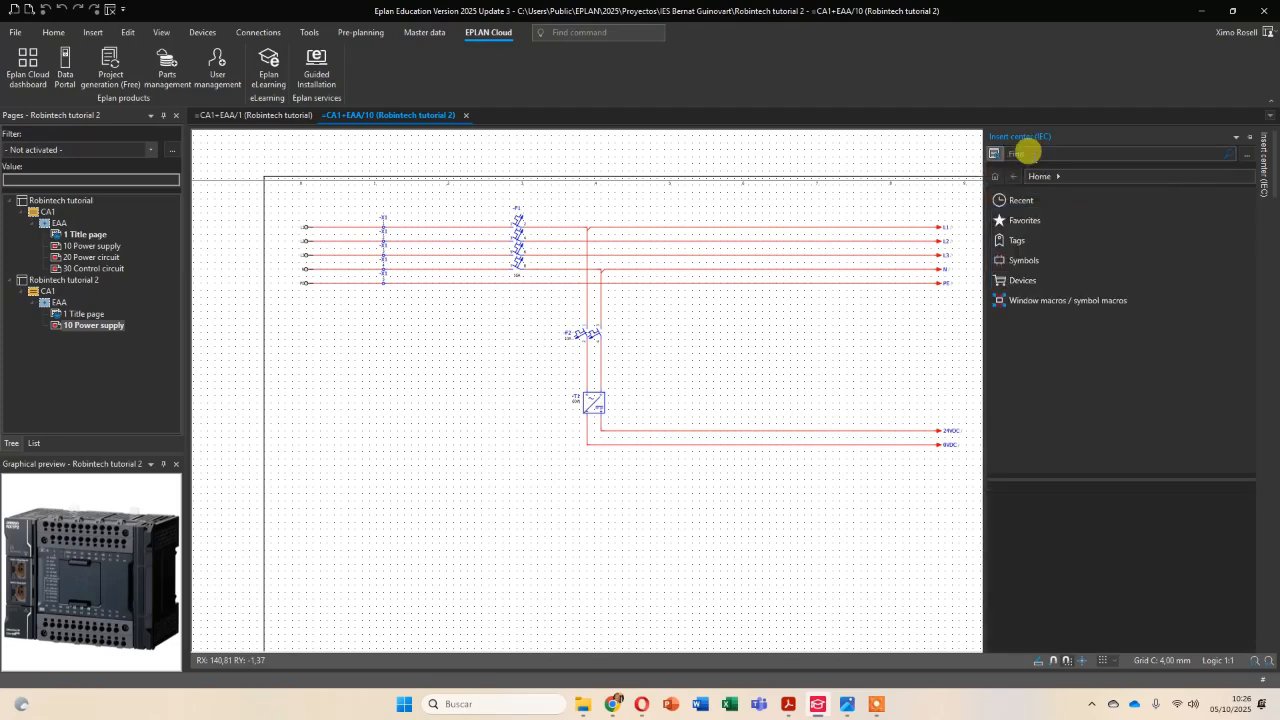
{"action": "left_click", "coordinate": [1028, 152]}
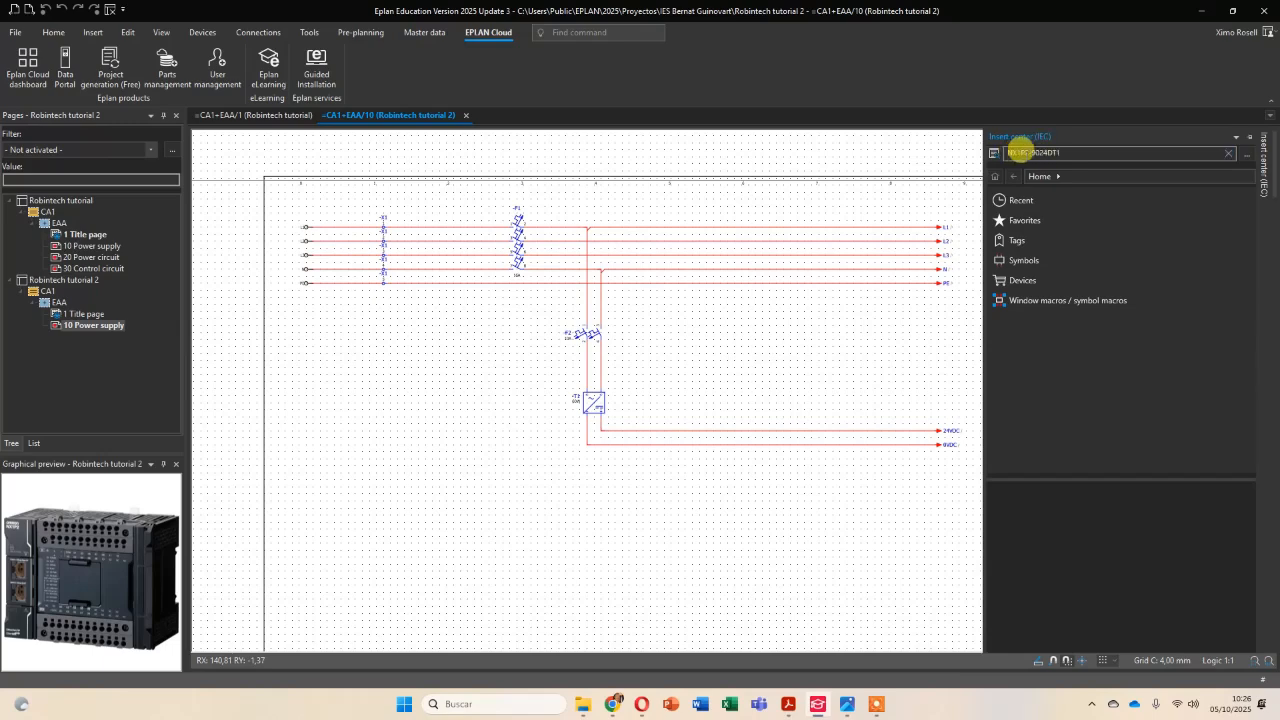
{"action": "left_click_drag", "start_coordinate": [1031, 152], "coordinate": [1089, 148]}
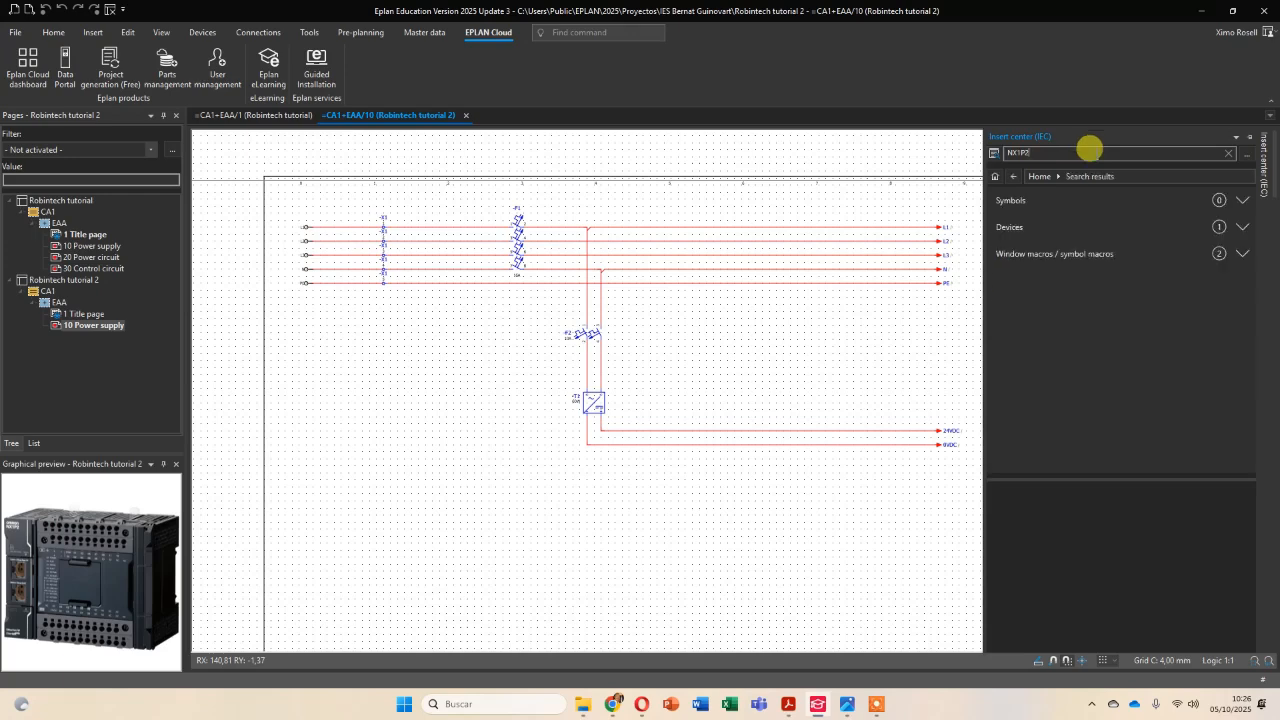
{"action": "left_click", "coordinate": [1242, 227]}
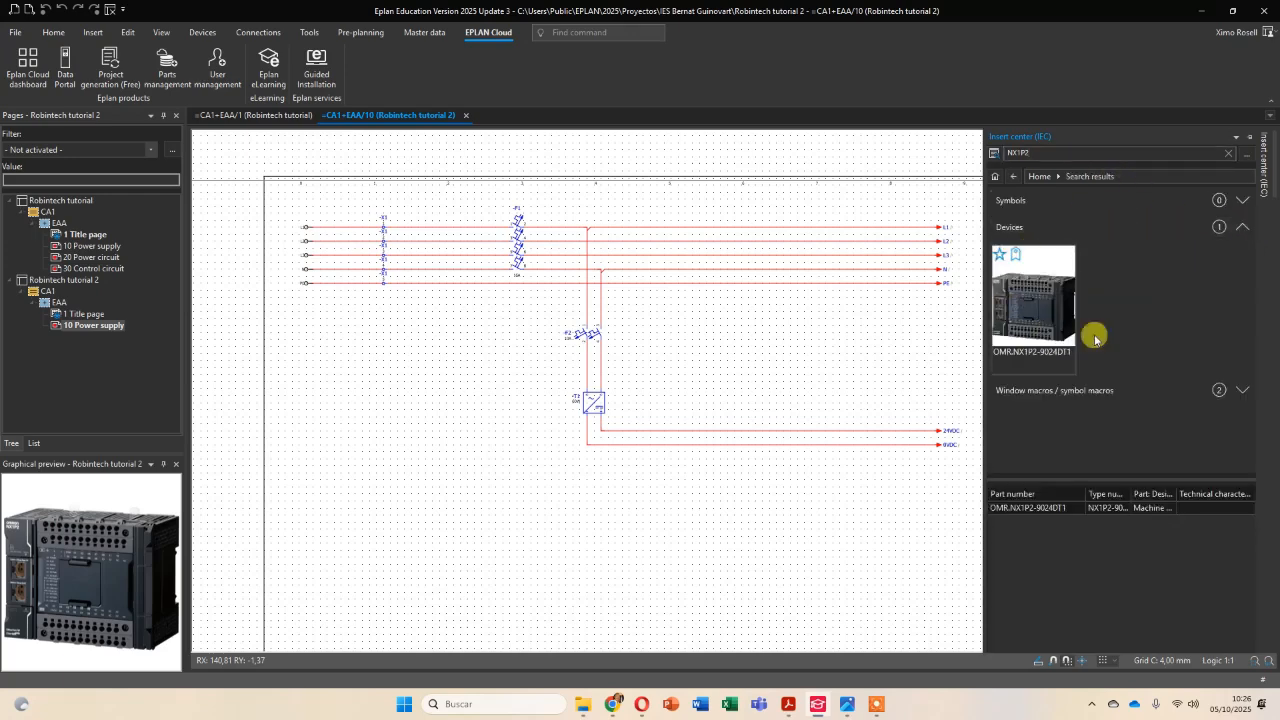
{"action": "left_click", "coordinate": [1048, 303]}
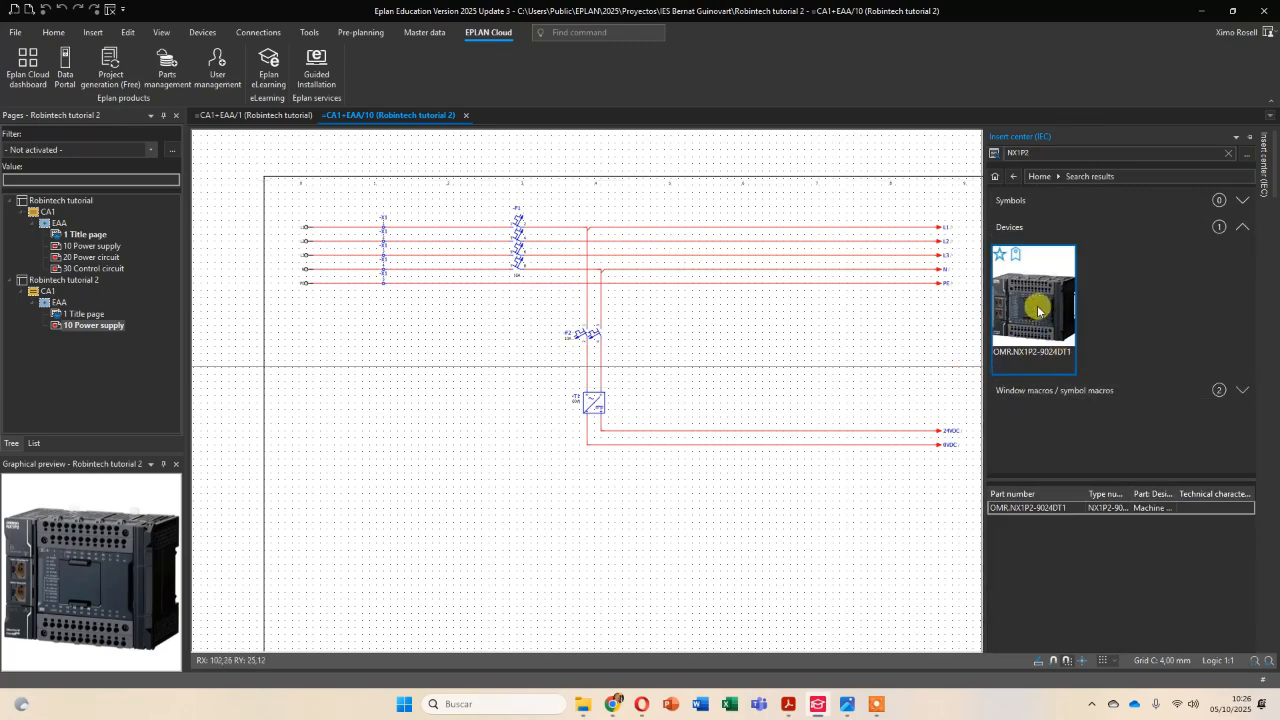
Start placing the PLC on page 10 Power supply and cycle through its macro variants to the power supply representation, variant A.
{"action": "left_click_drag", "start_coordinate": [1038, 310], "coordinate": [650, 418]}
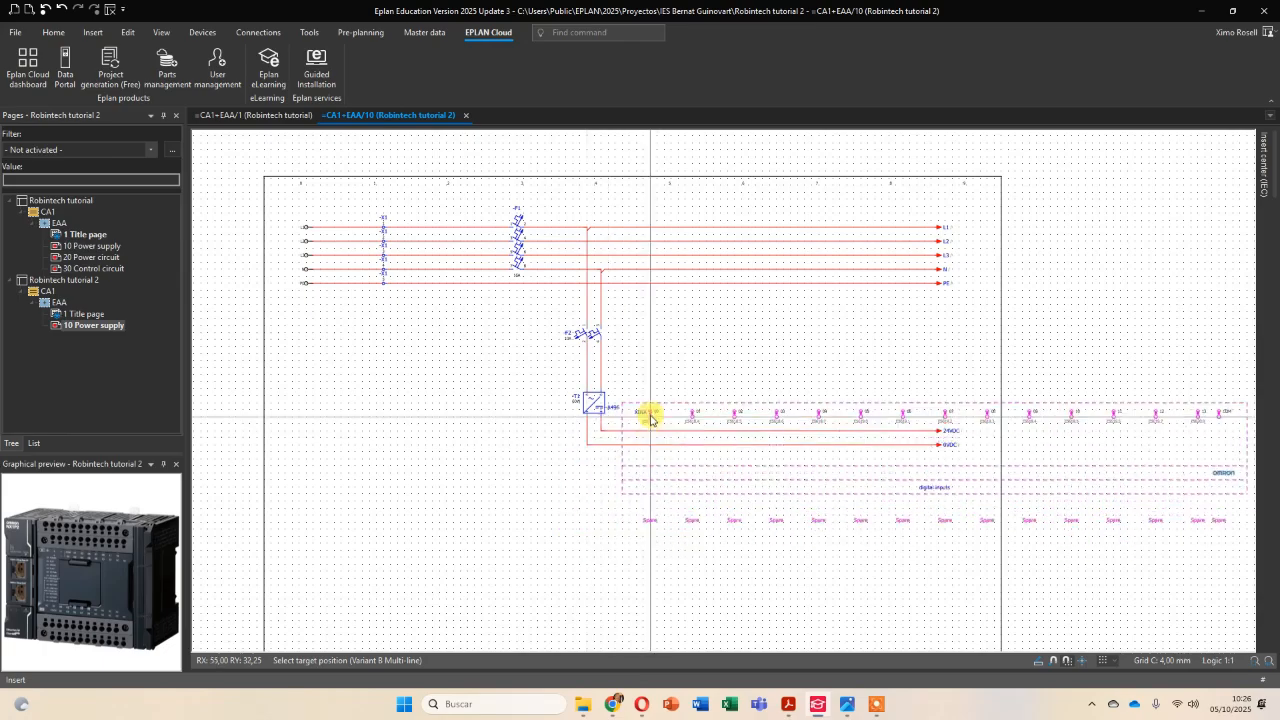
{"action": "scroll", "coordinate": [423, 414], "scroll_direction": "up", "scroll_amount": 2}
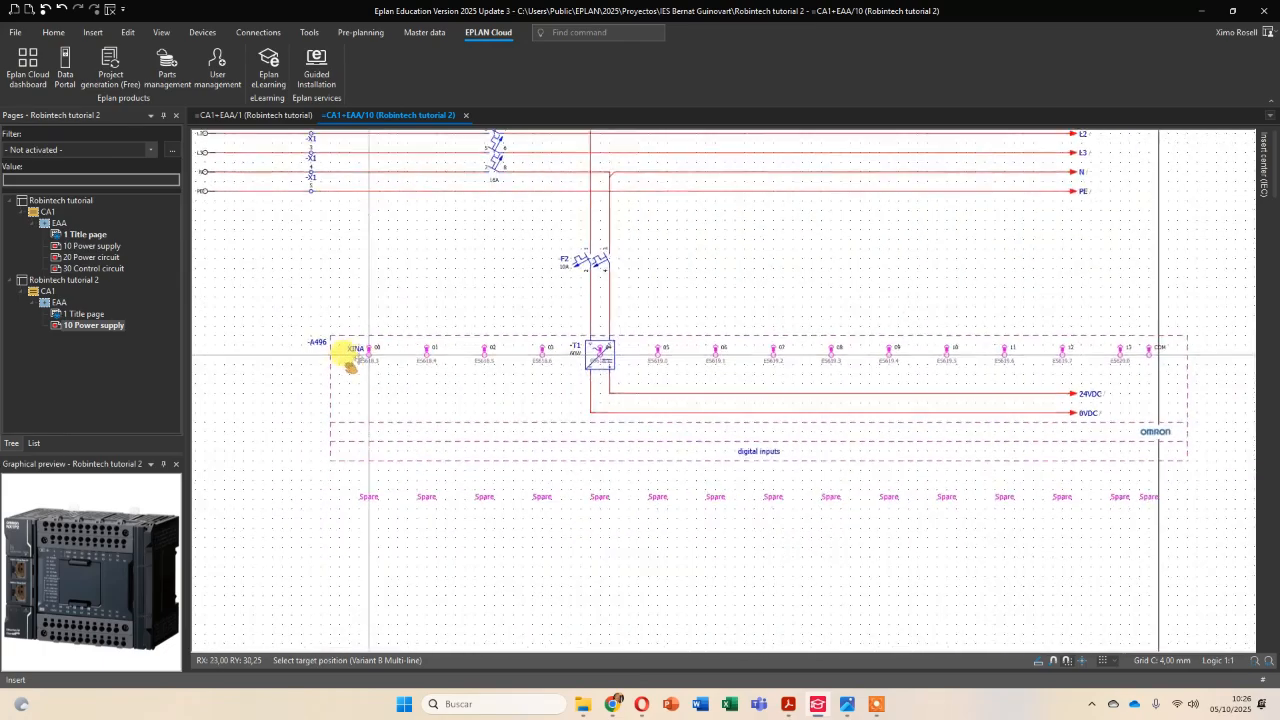
{"action": "scroll", "coordinate": [349, 362], "scroll_direction": "down", "scroll_amount": 2}
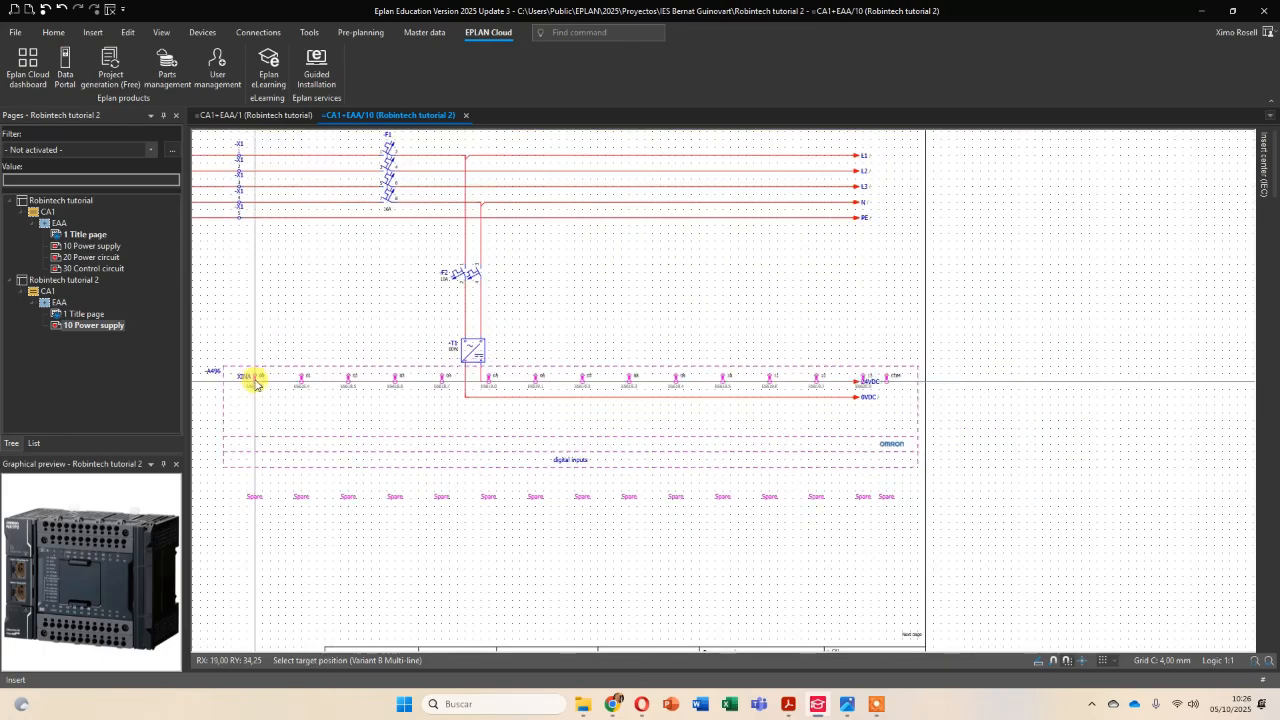
{"action": "middle_click_drag", "start_coordinate": [323, 379], "coordinate": [460, 375]}
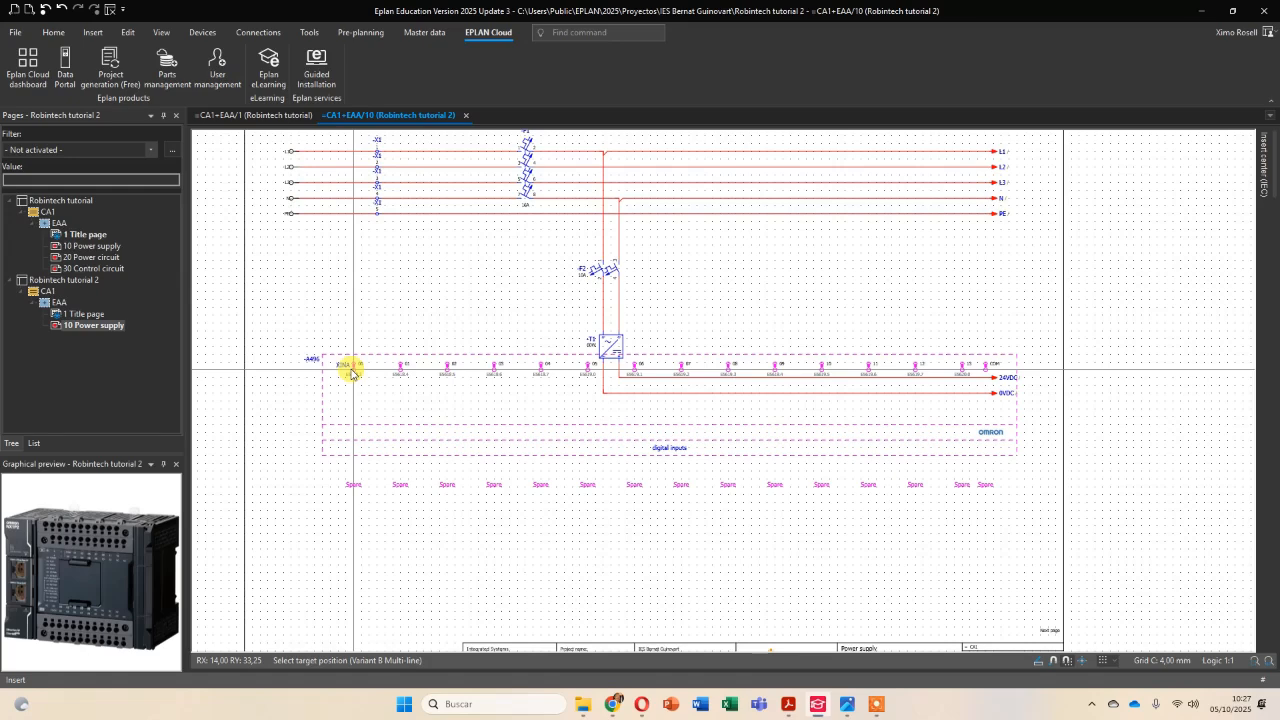
{"action": "key", "text": "Tab"}
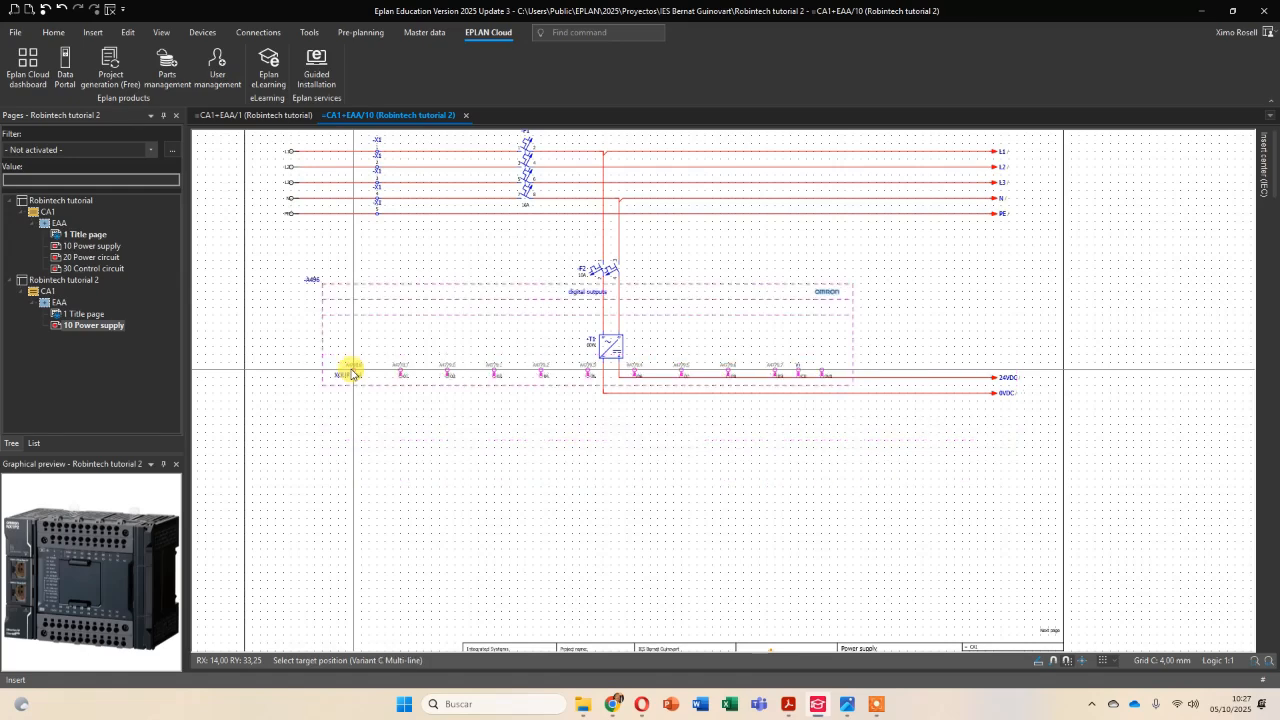
{"action": "key", "text": "Tab"}
{"action": "key", "text": "Tab"}
{"action": "key", "text": "Tab"}
{"action": "key", "text": "Tab"}
{"action": "key", "text": "Tab"}
{"action": "key", "text": "Tab"}
{"action": "key", "text": "Tab"}
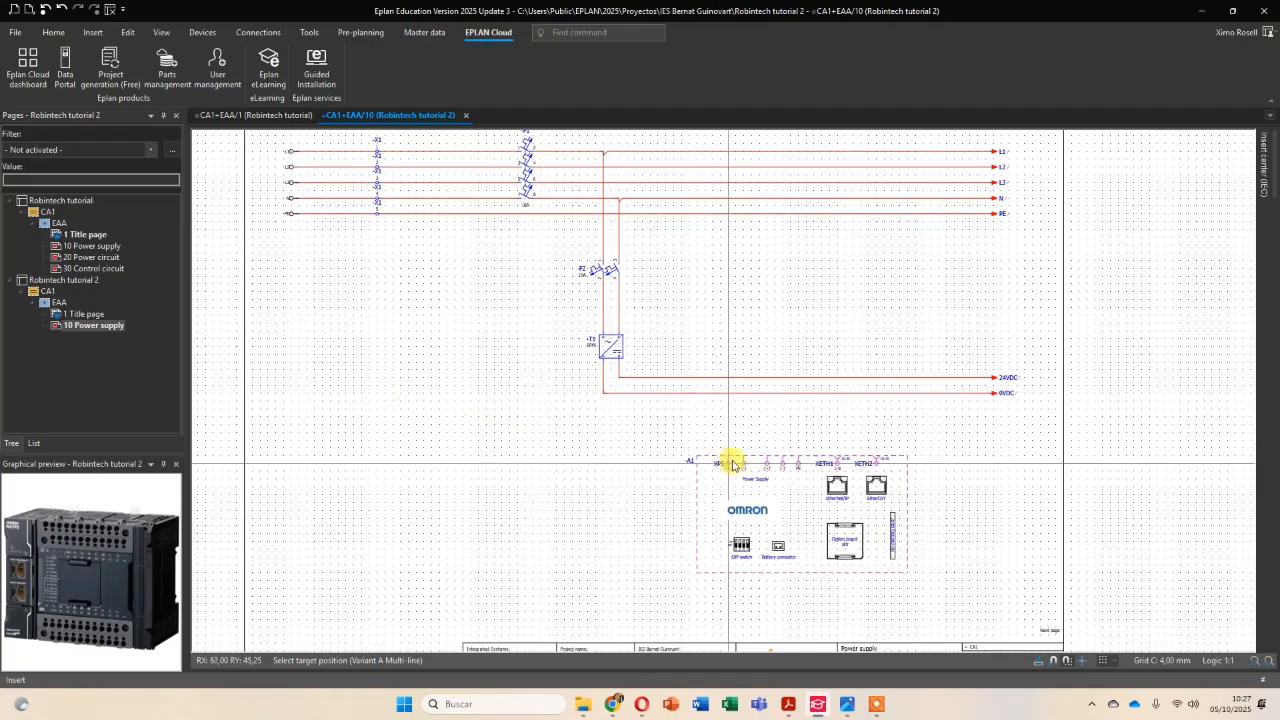
Examine the PLC's power supply, digital inputs and digital outputs macro variants up close, ending on variant A.
{"action": "middle_click_drag", "start_coordinate": [736, 460], "coordinate": [580, 389]}
{"action": "scroll", "coordinate": [586, 376], "scroll_direction": "up", "scroll_amount": 4}
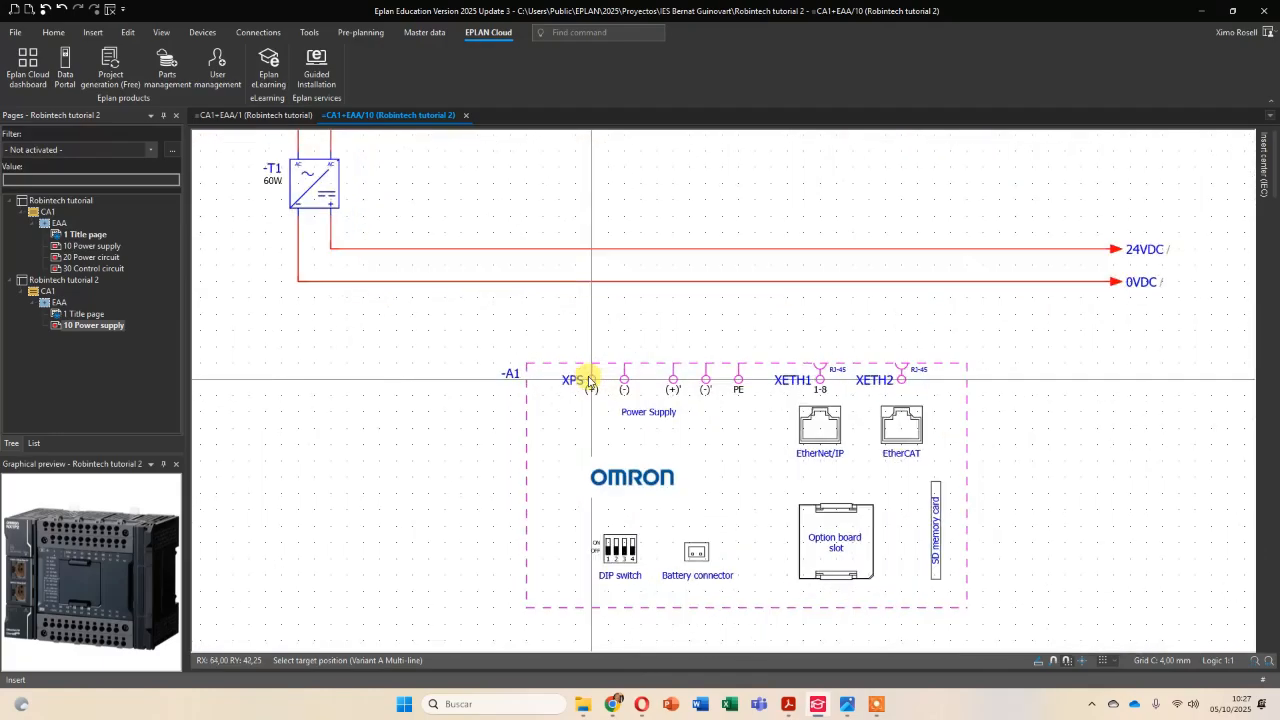
{"action": "middle_click_drag", "start_coordinate": [560, 363], "coordinate": [470, 297]}
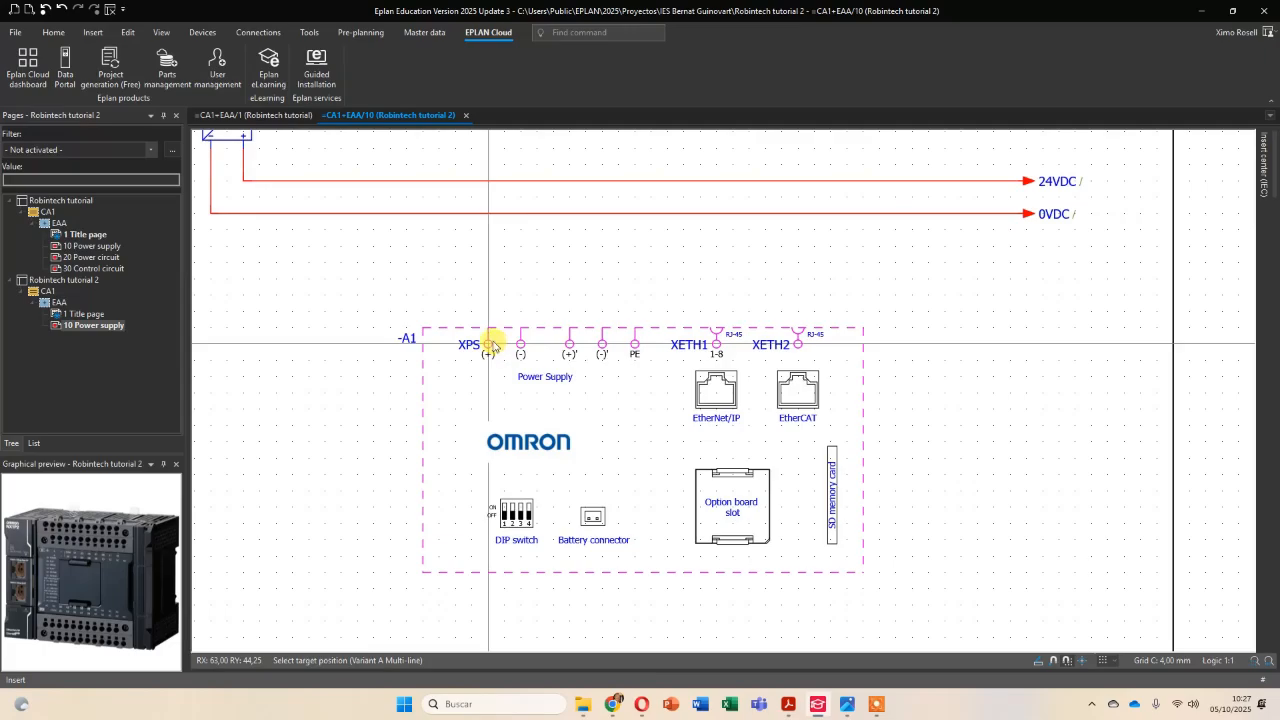
{"action": "scroll", "coordinate": [492, 344], "scroll_direction": "down", "scroll_amount": 4}
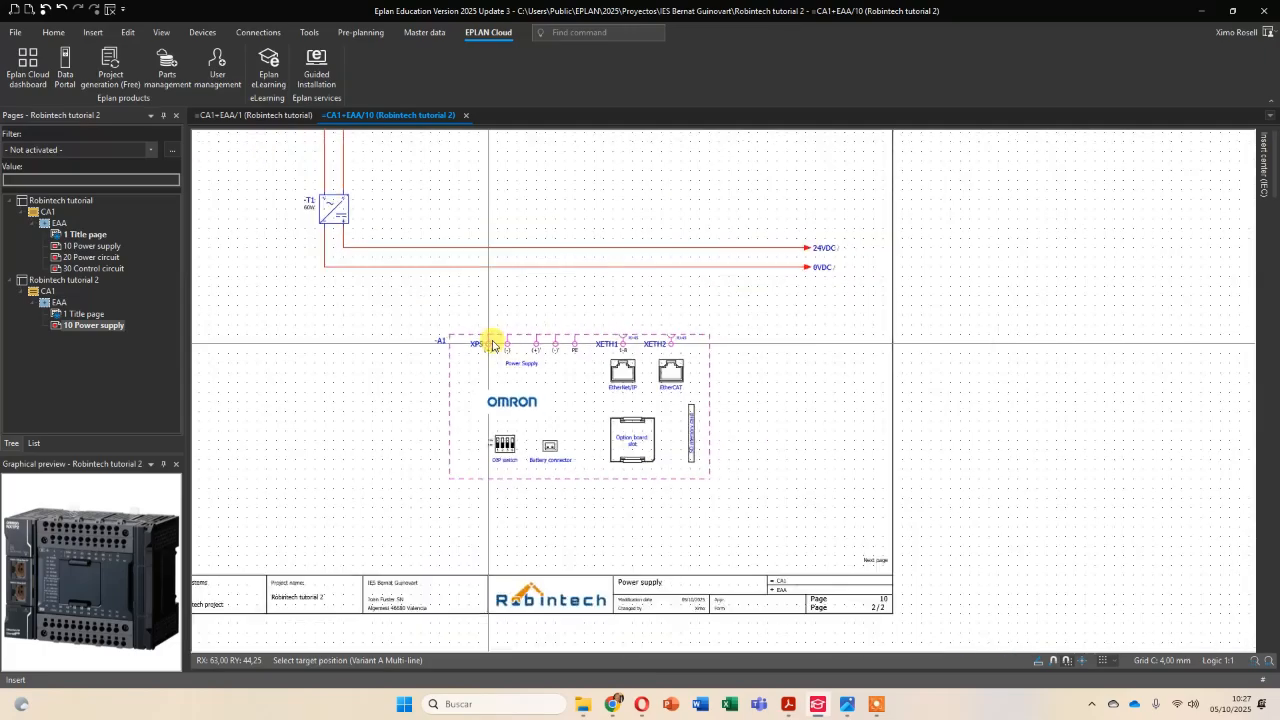
{"action": "key", "text": "Tab"}
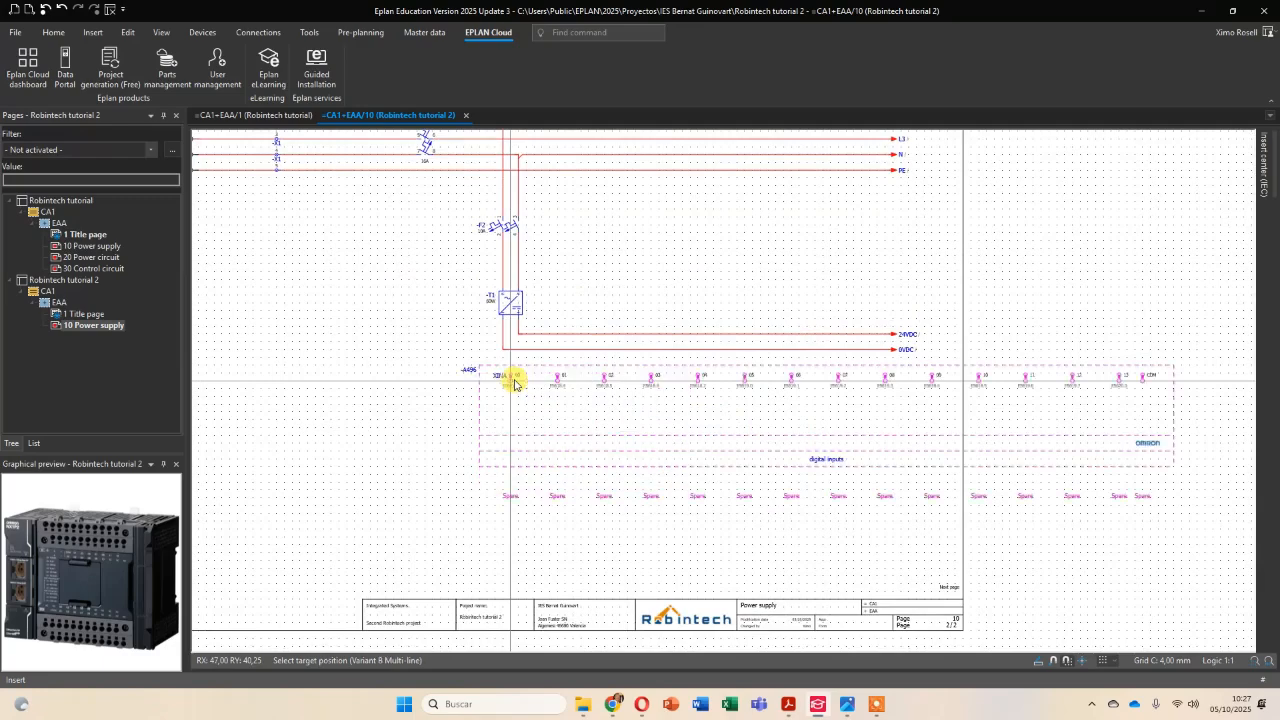
{"action": "key", "text": "Tab"}
{"action": "key", "text": "Tab"}
{"action": "key", "text": "Tab"}
{"action": "key", "text": "Tab"}
{"action": "scroll", "coordinate": [514, 383], "scroll_direction": "up", "scroll_amount": 3}
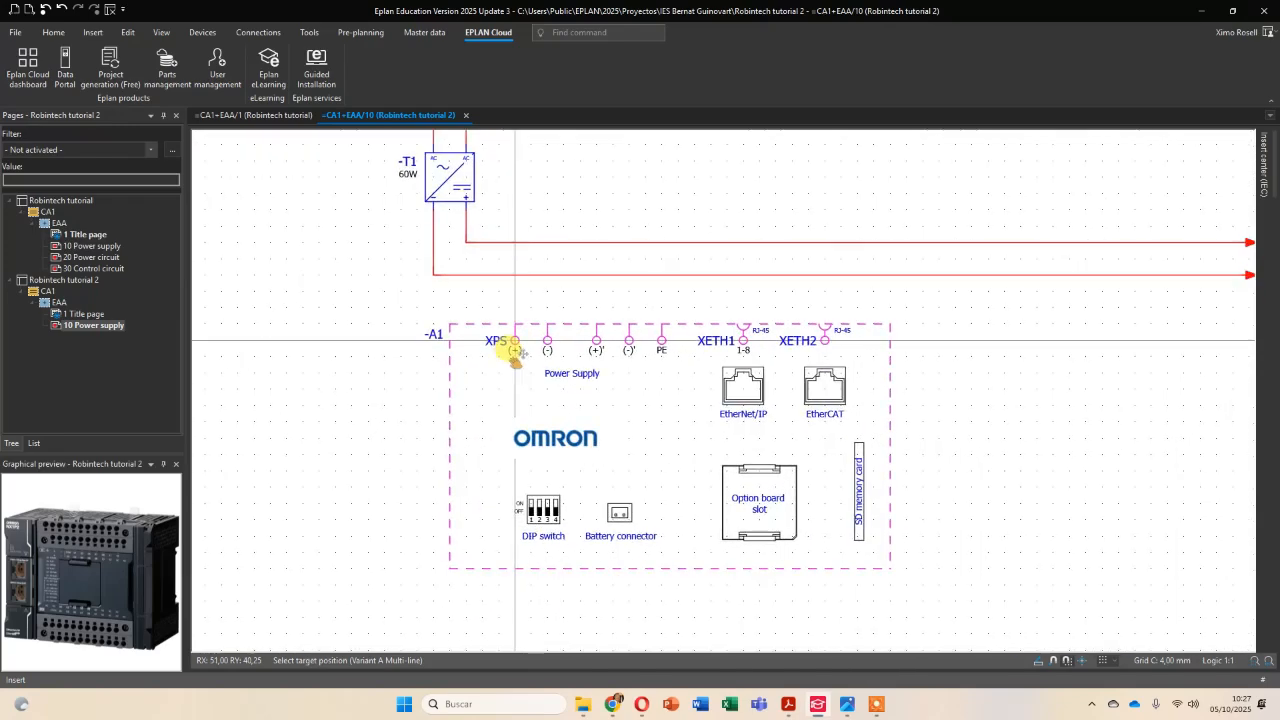
{"action": "key", "text": "Tab"}
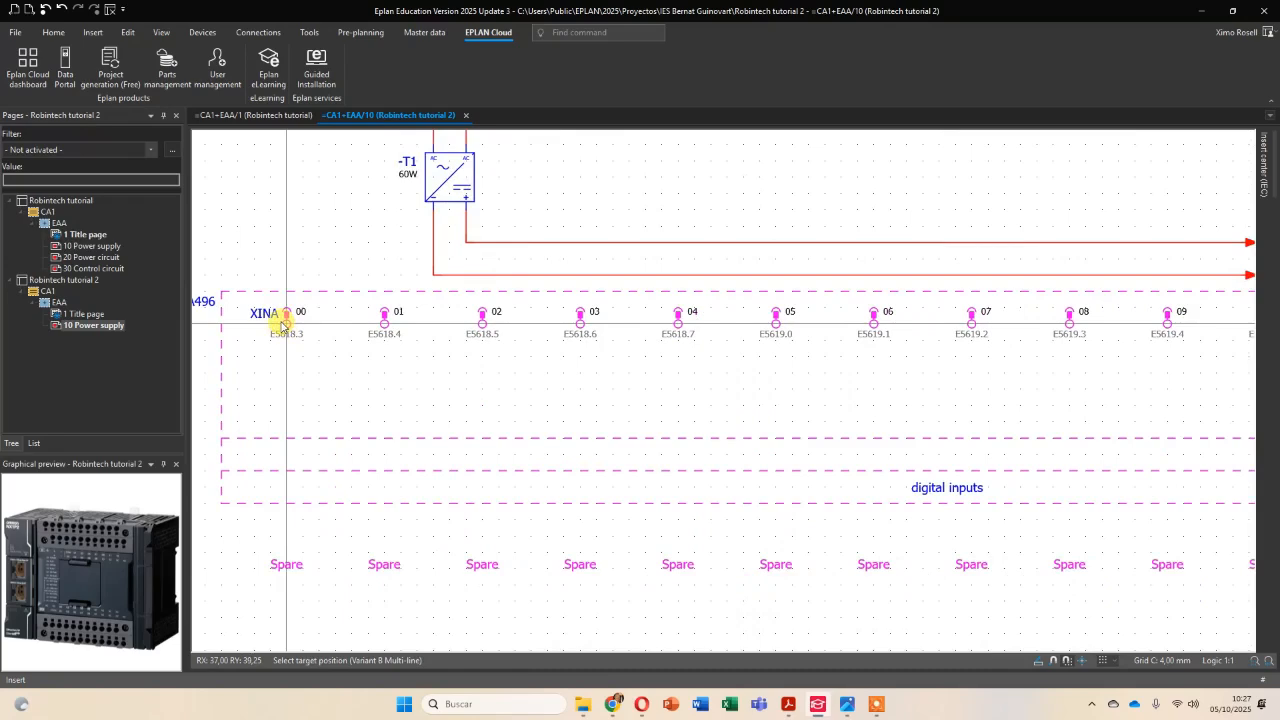
{"action": "key", "text": "Tab"}
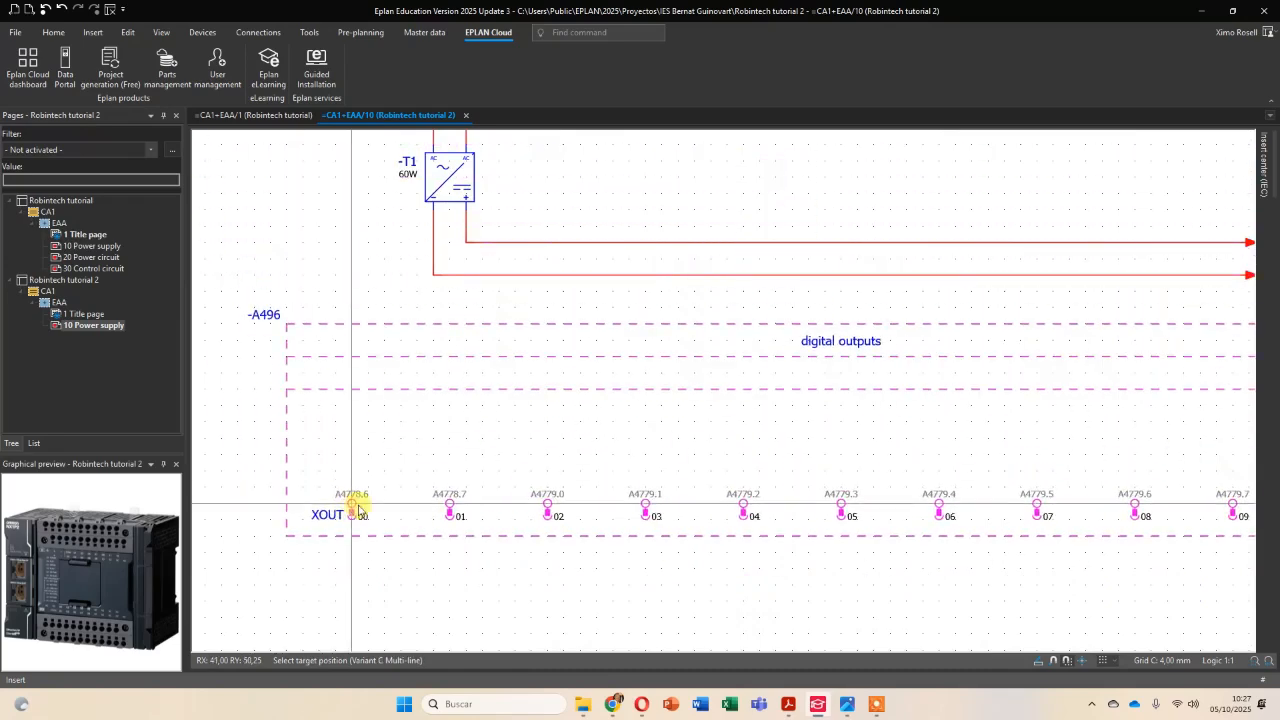
{"action": "key", "text": "Tab"}
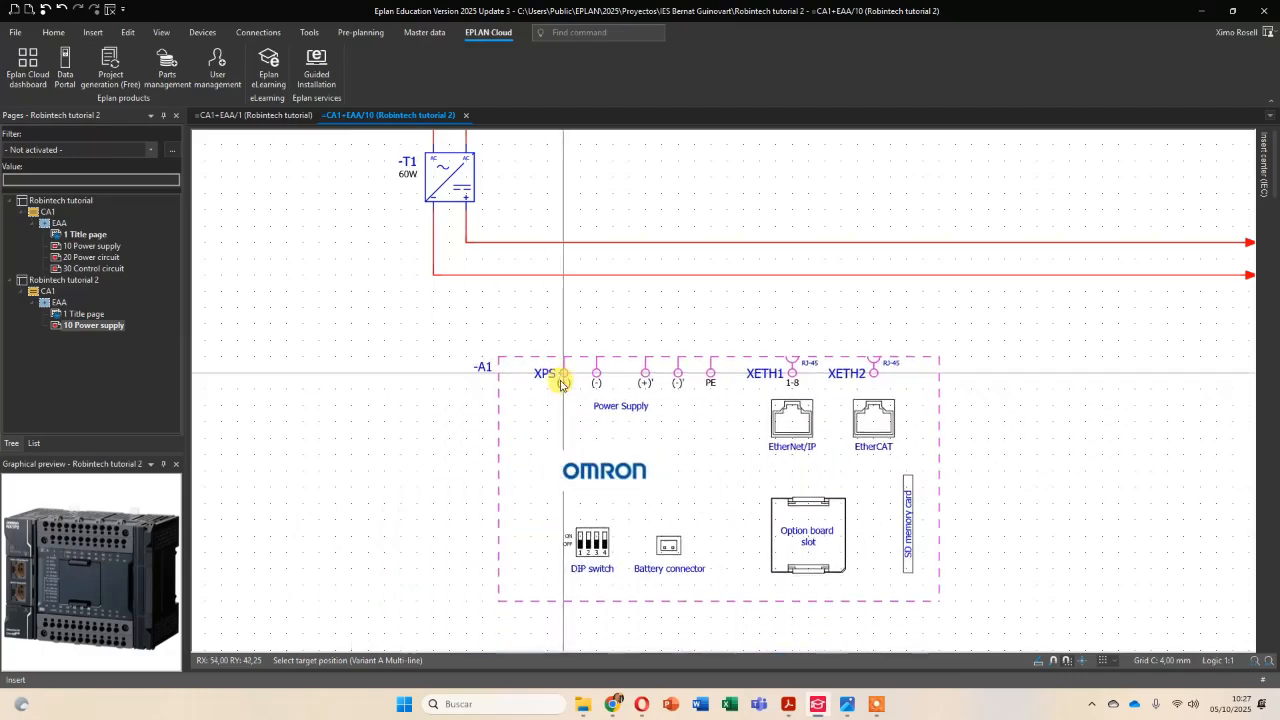
Place the PLC's variant A box below the 0VDC line, using the Number insertion mode with the Identifier + counter format.
{"action": "scroll", "coordinate": [545, 370], "scroll_direction": "down", "scroll_amount": 3}
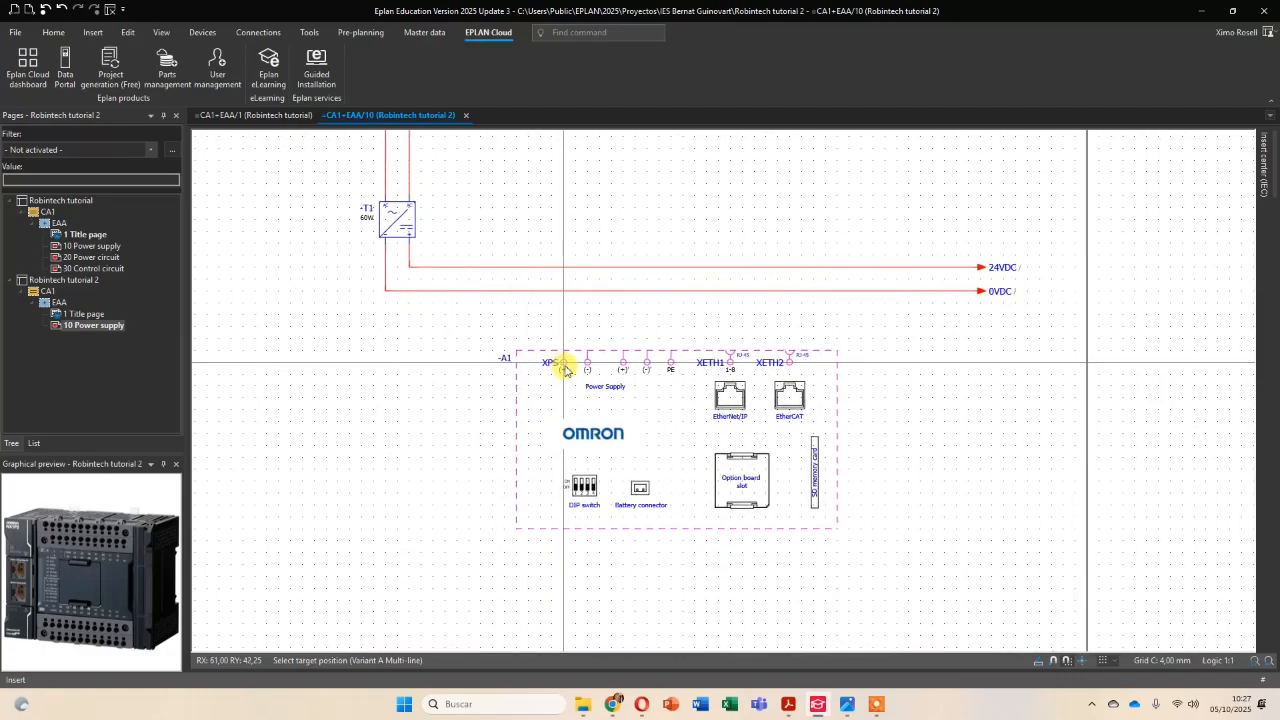
{"action": "scroll", "coordinate": [566, 369], "scroll_direction": "down", "scroll_amount": 3}
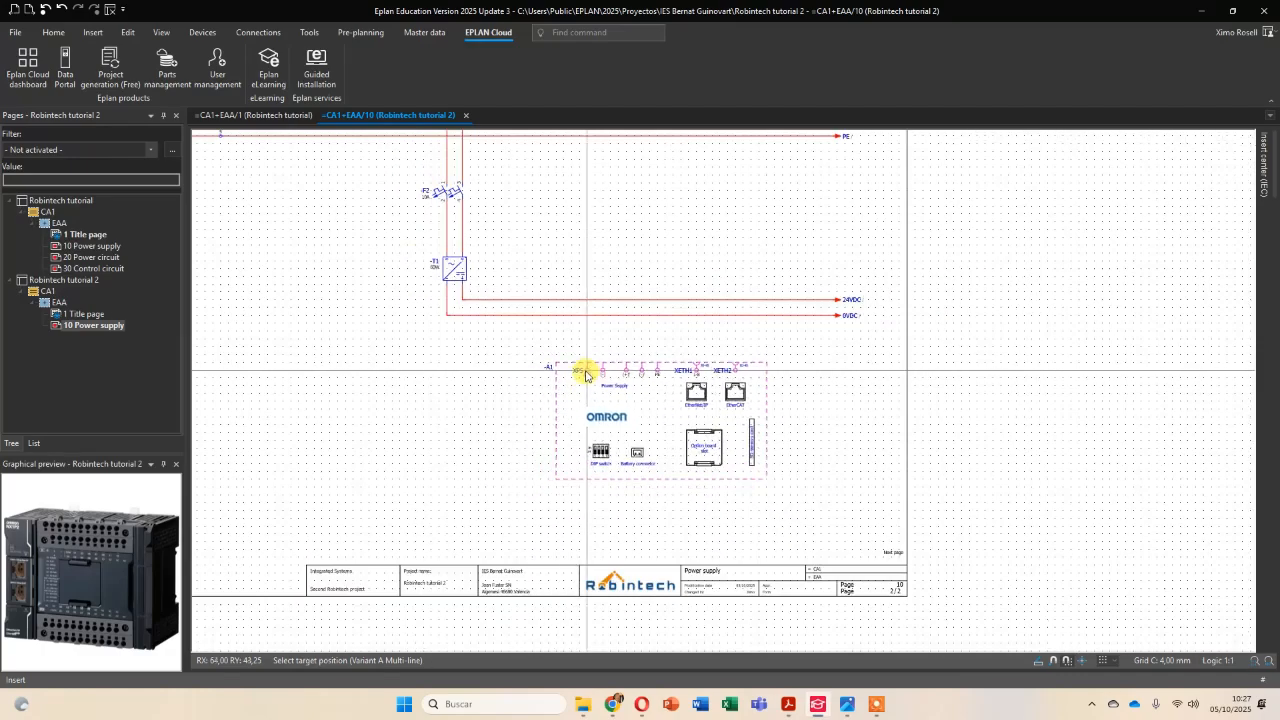
{"action": "left_click", "coordinate": [585, 374]}
{"action": "left_click", "coordinate": [607, 251]}
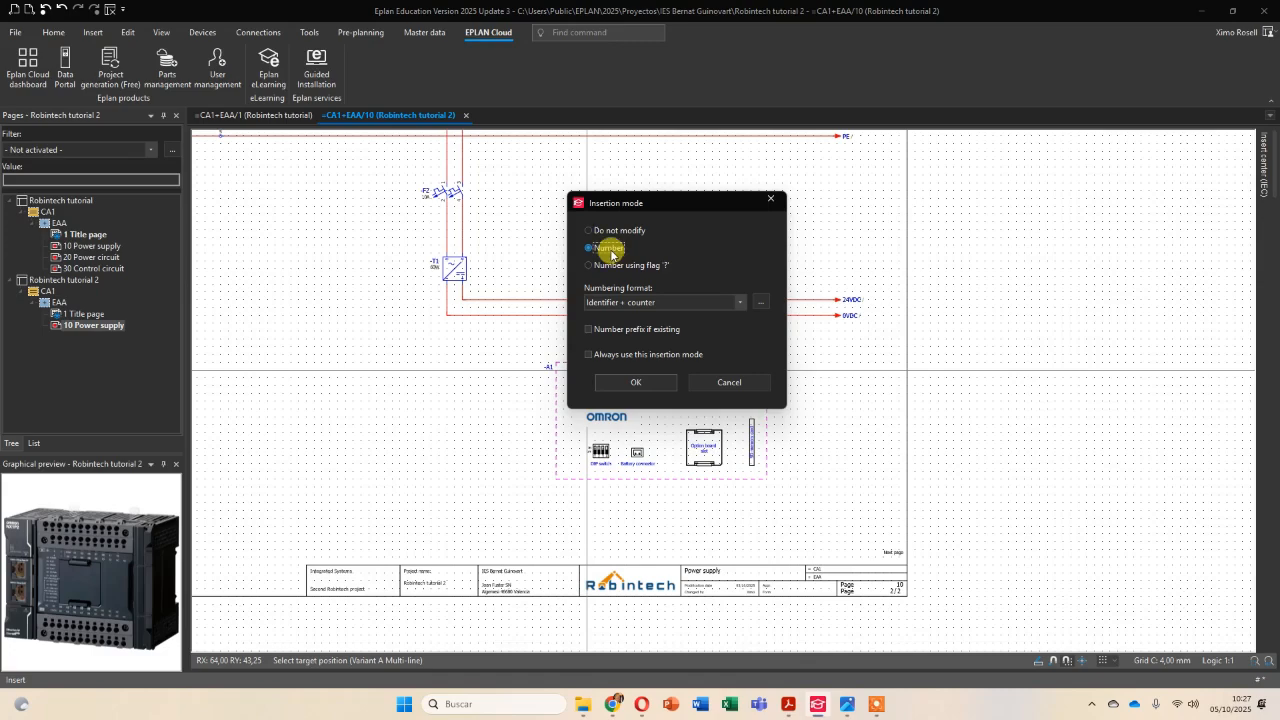
{"action": "left_click", "coordinate": [636, 382]}
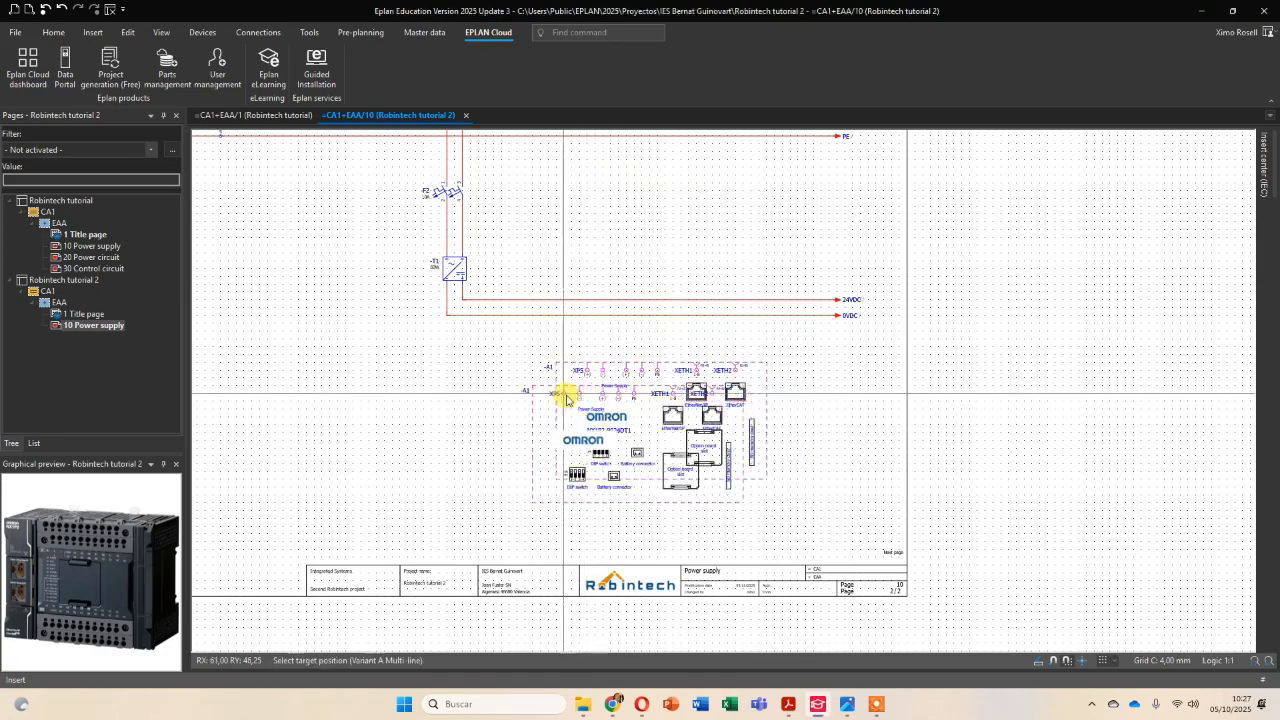
{"action": "scroll", "coordinate": [566, 399], "scroll_direction": "up", "scroll_amount": 5}
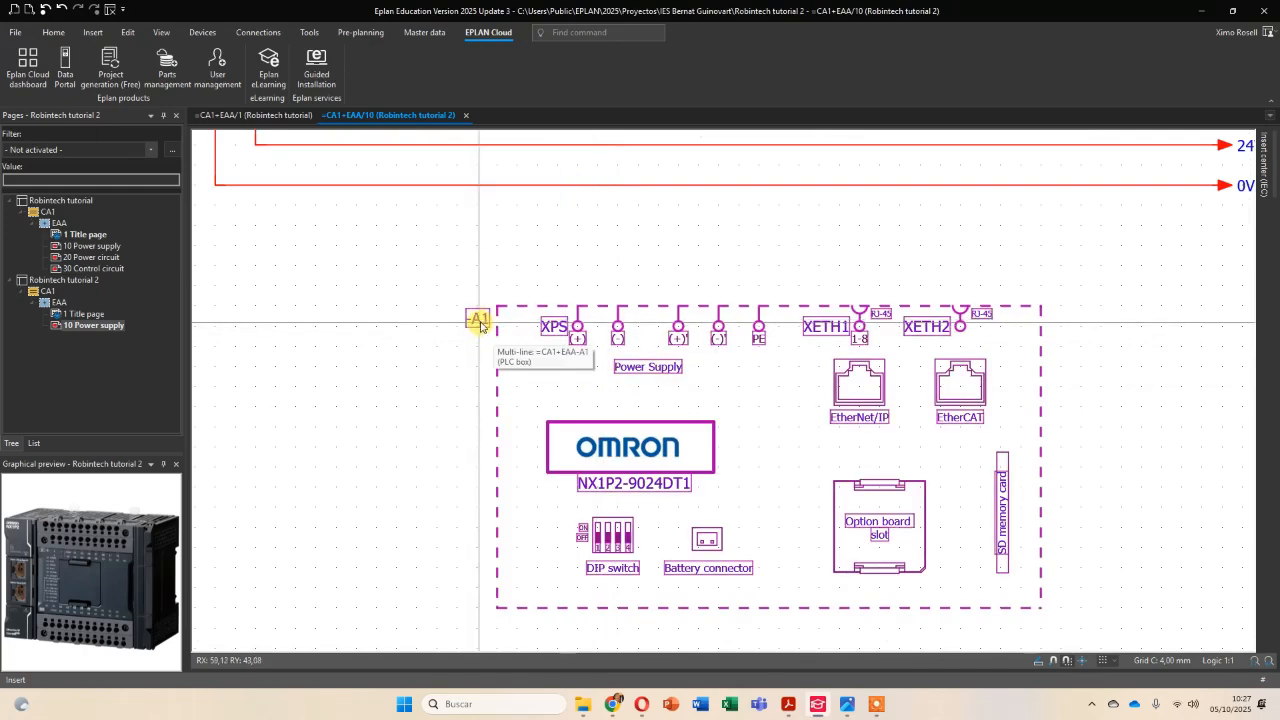
{"action": "left_click", "coordinate": [788, 706]}
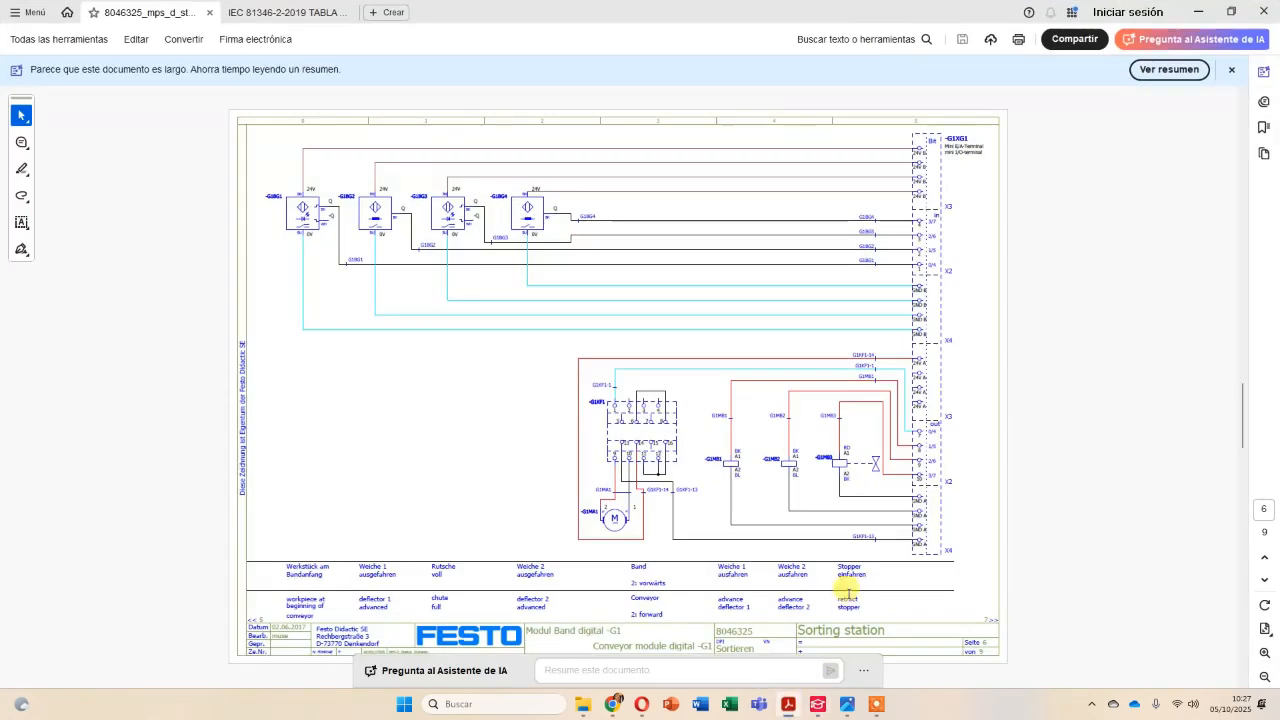
{"action": "left_click", "coordinate": [296, 15]}
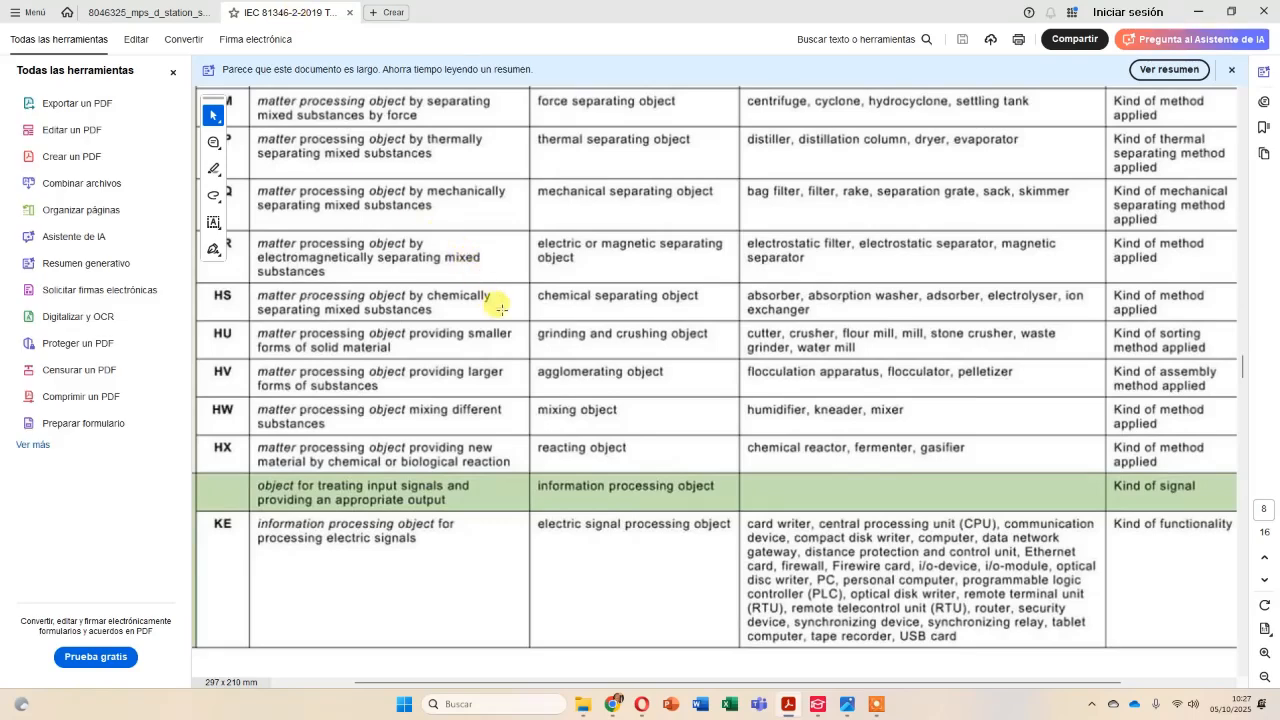
{"action": "scroll", "coordinate": [548, 328], "scroll_direction": "down", "scroll_amount": 3}
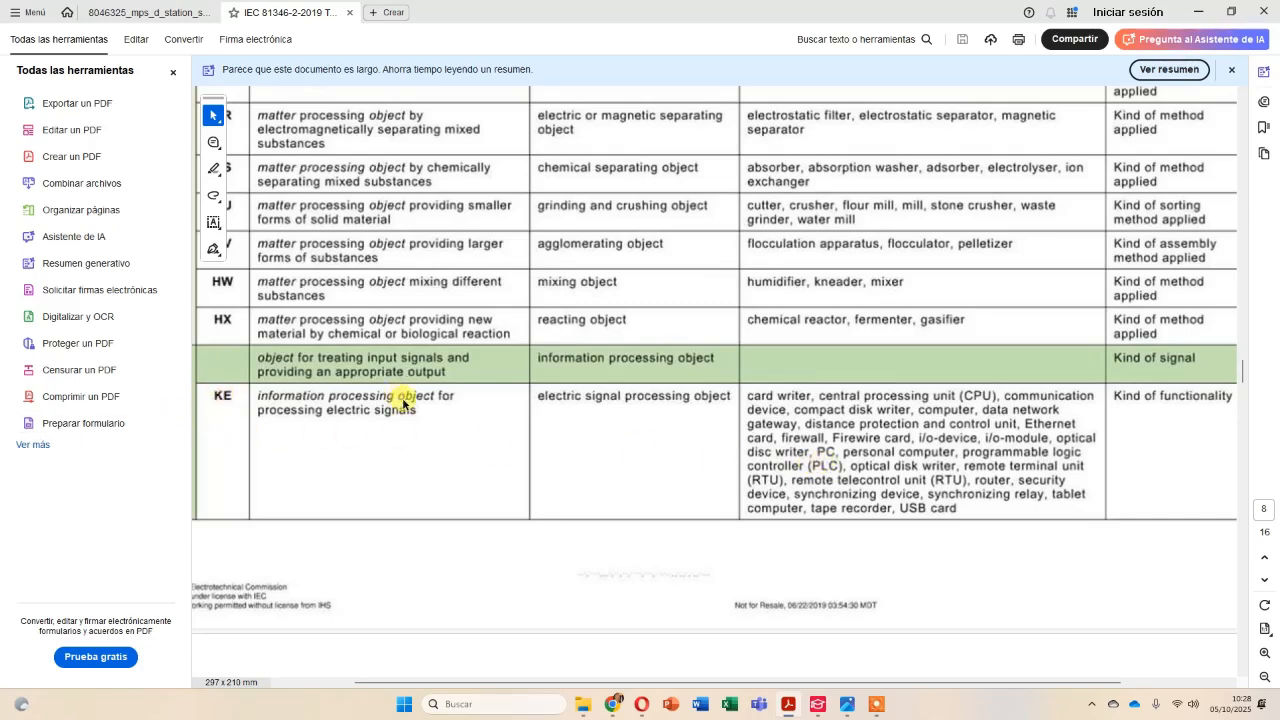
Return to EPLAN and set the displayed DT of the placed PLC box to -KE1.
{"action": "key", "text": "alt+Tab"}
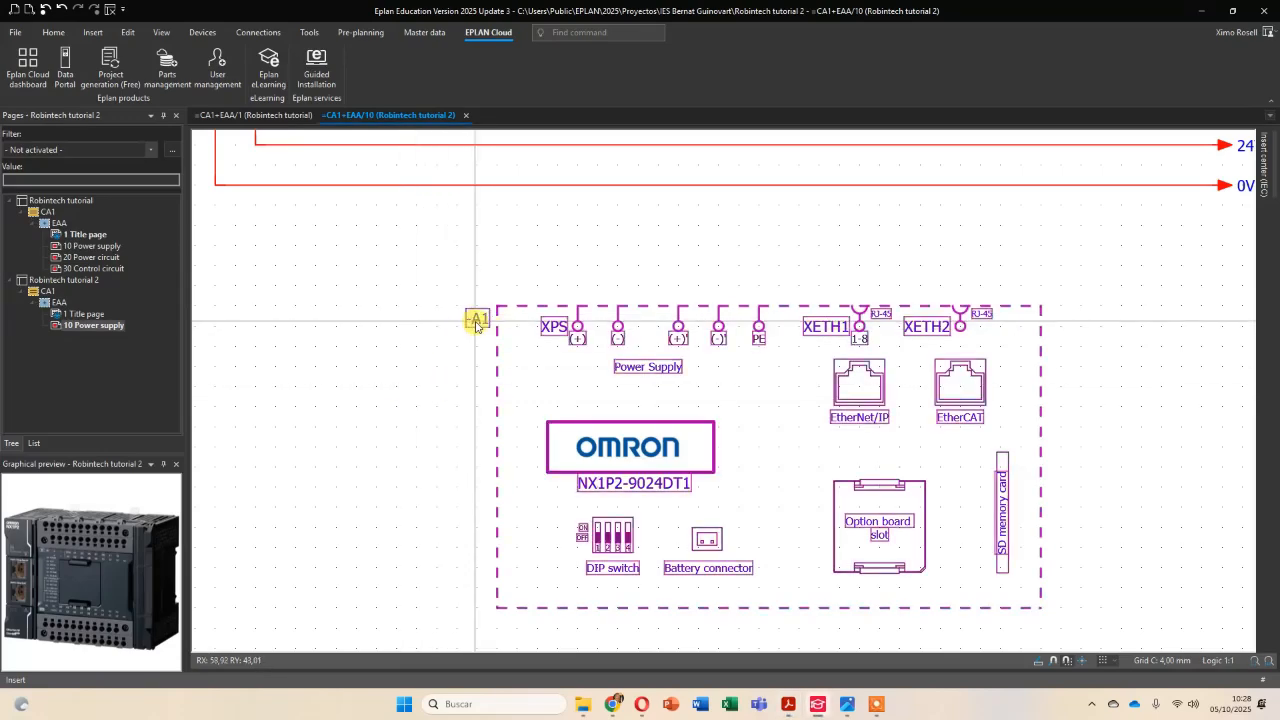
{"action": "double_click", "coordinate": [476, 323]}
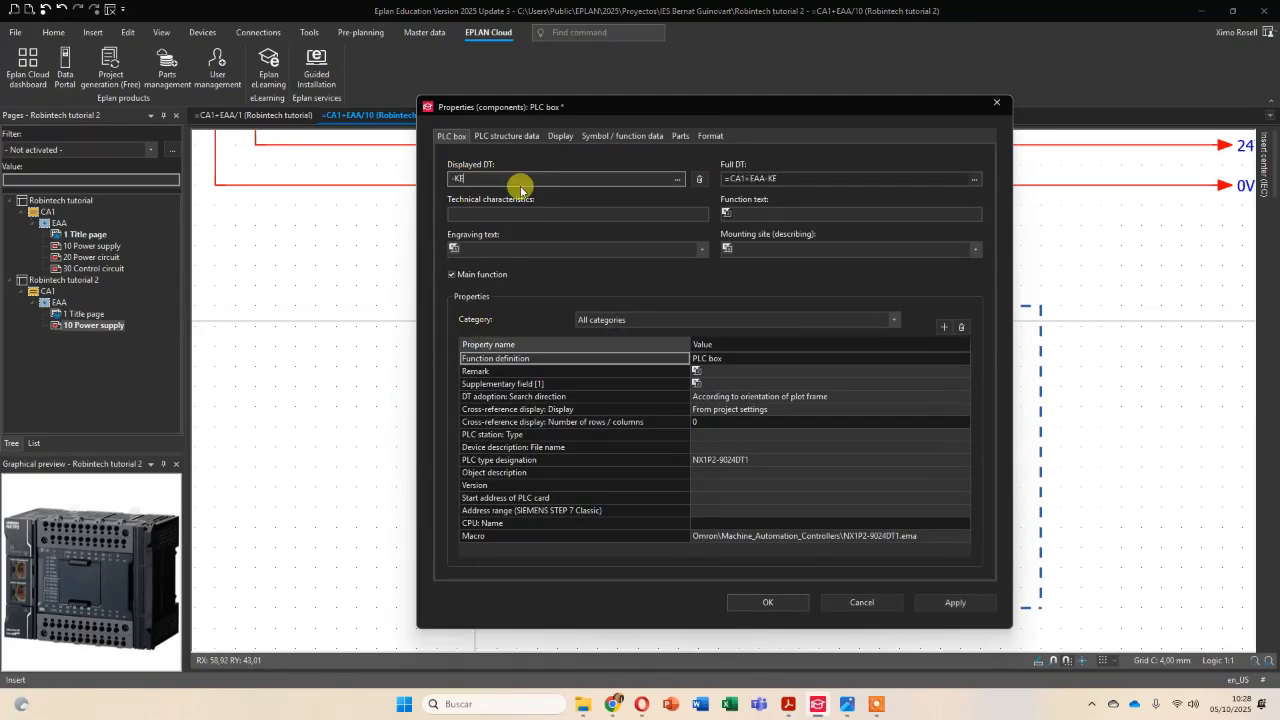
{"action": "key", "text": "Return"}
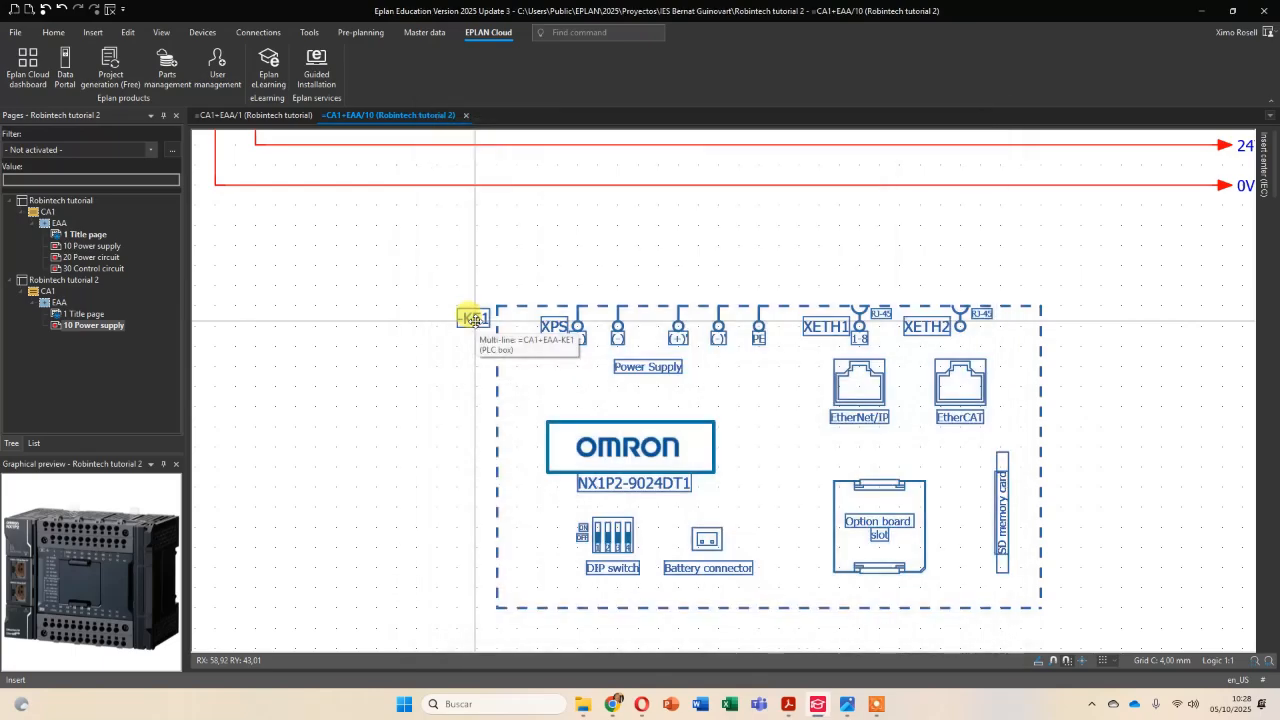
Insert a T-node on the 24VDC line above the PLC's XPS (+) terminal to connect that terminal to the supply.
{"action": "scroll", "coordinate": [764, 318], "scroll_direction": "down", "scroll_amount": 2}
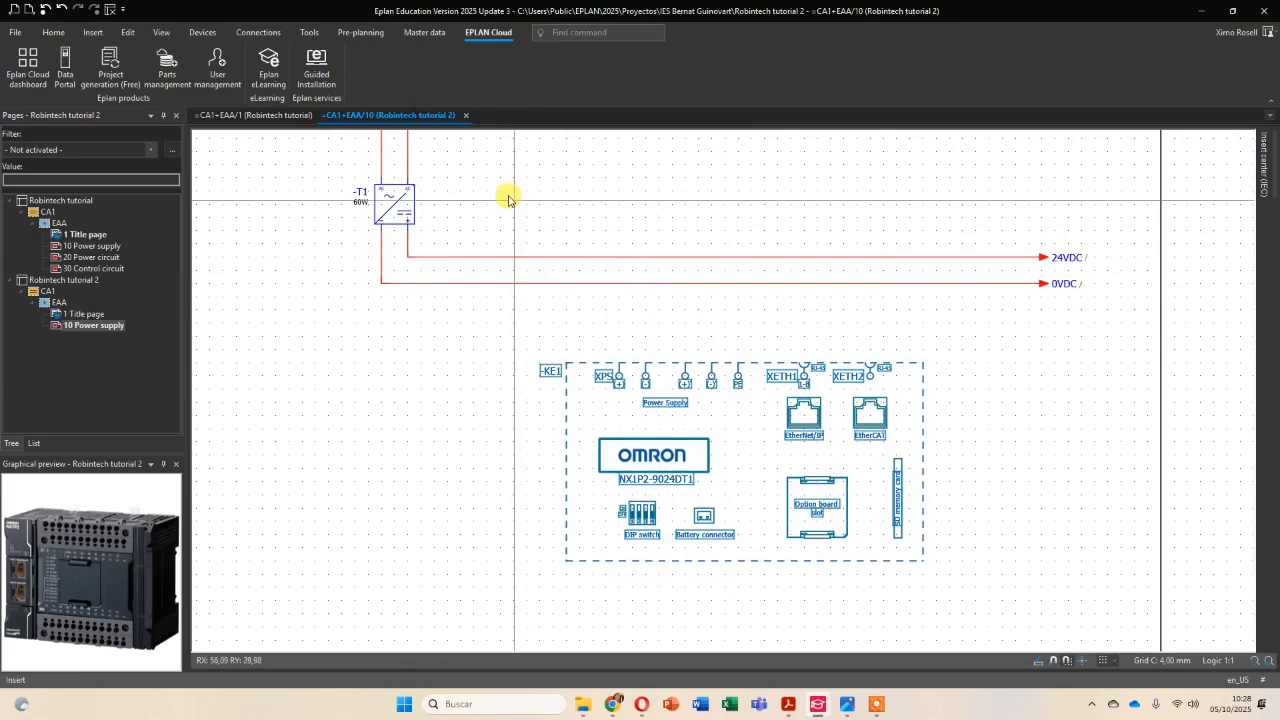
{"action": "left_click", "coordinate": [93, 32]}
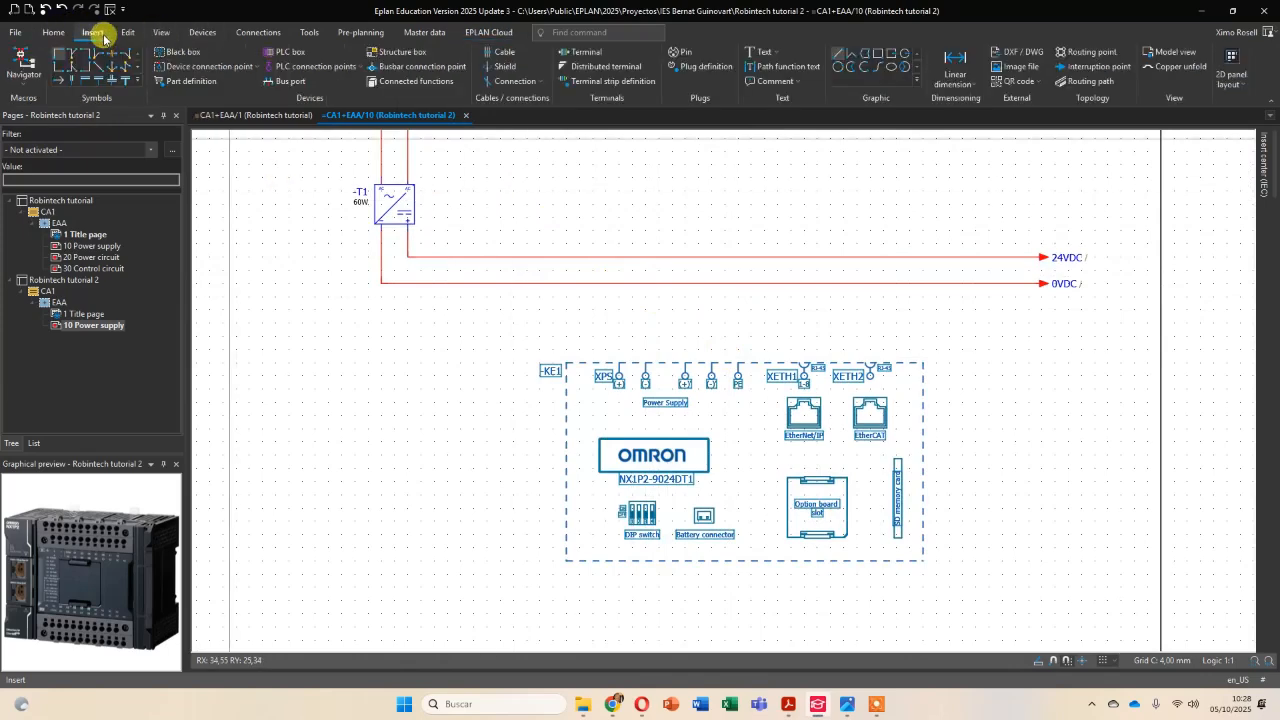
{"action": "left_click", "coordinate": [70, 59]}
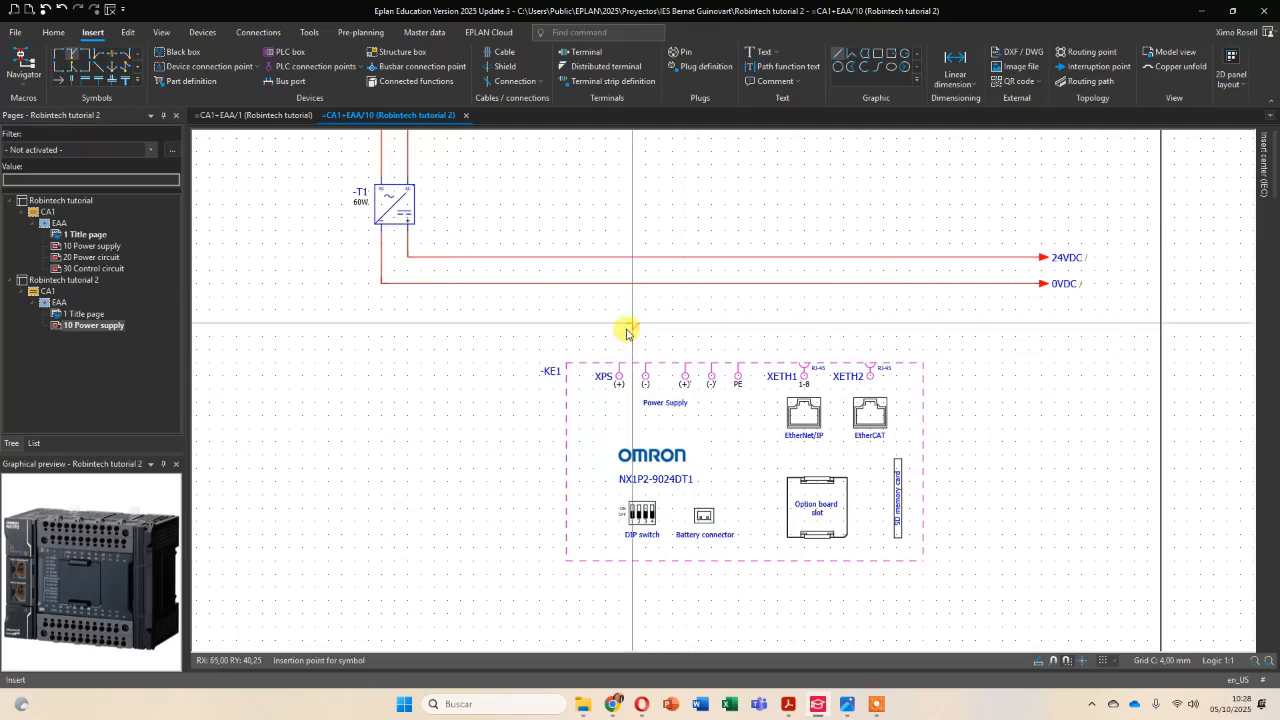
{"action": "left_click", "coordinate": [621, 259]}
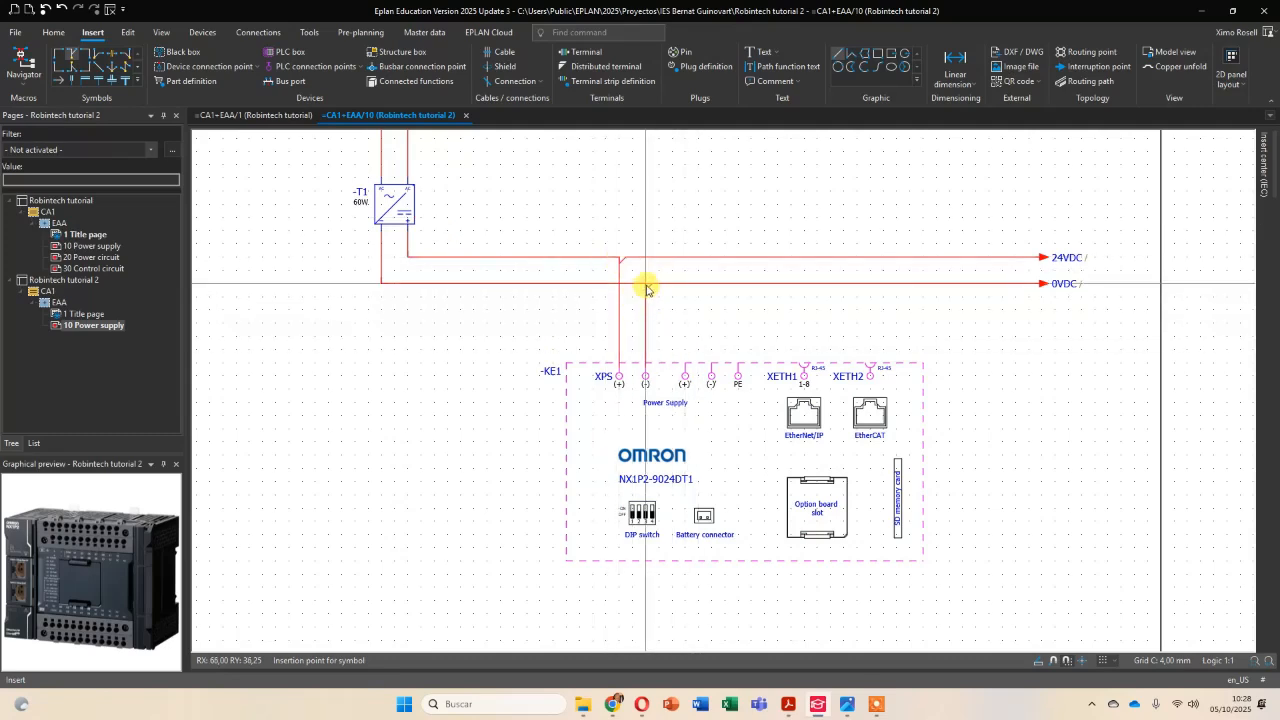
Insert a T-node on the 0VDC line above the PLC's XPS (-) terminal to connect that terminal to the supply.
{"action": "left_click", "coordinate": [646, 289]}
{"action": "scroll", "coordinate": [730, 360], "scroll_direction": "down", "scroll_amount": 3}
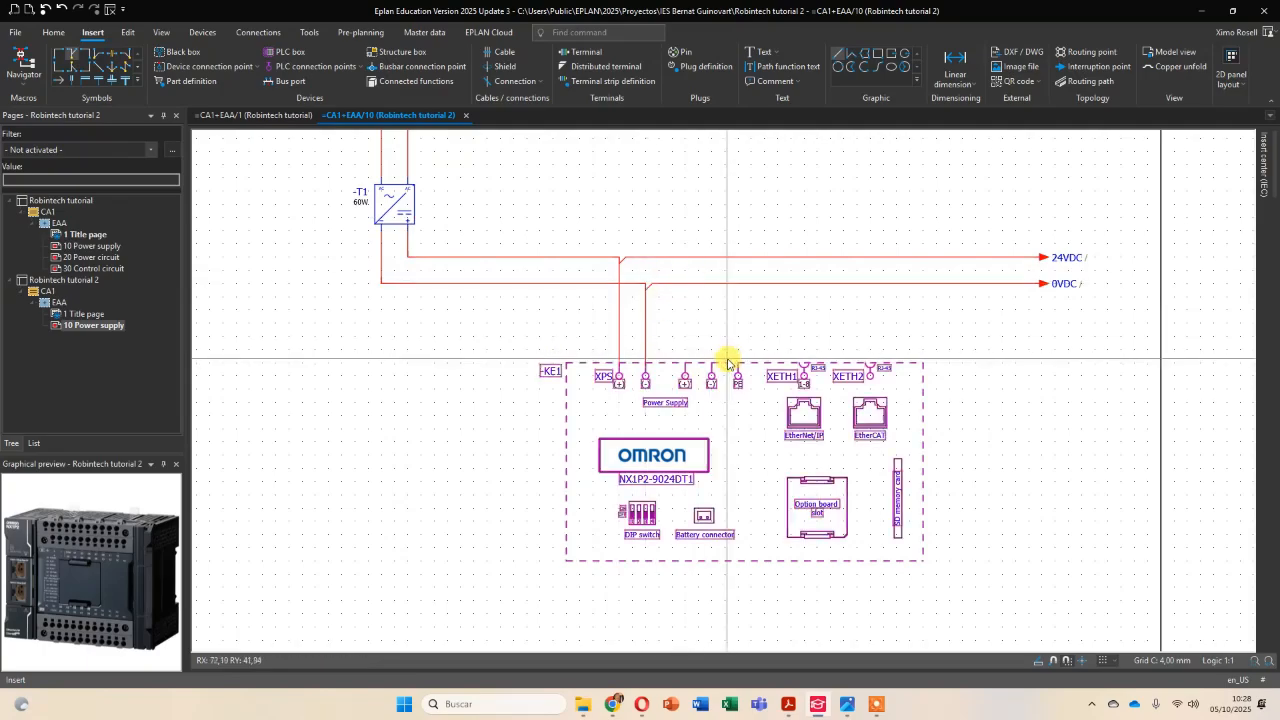
{"action": "scroll", "coordinate": [727, 358], "scroll_direction": "down", "scroll_amount": 2}
{"action": "scroll", "coordinate": [727, 417], "scroll_direction": "down", "scroll_amount": 2}
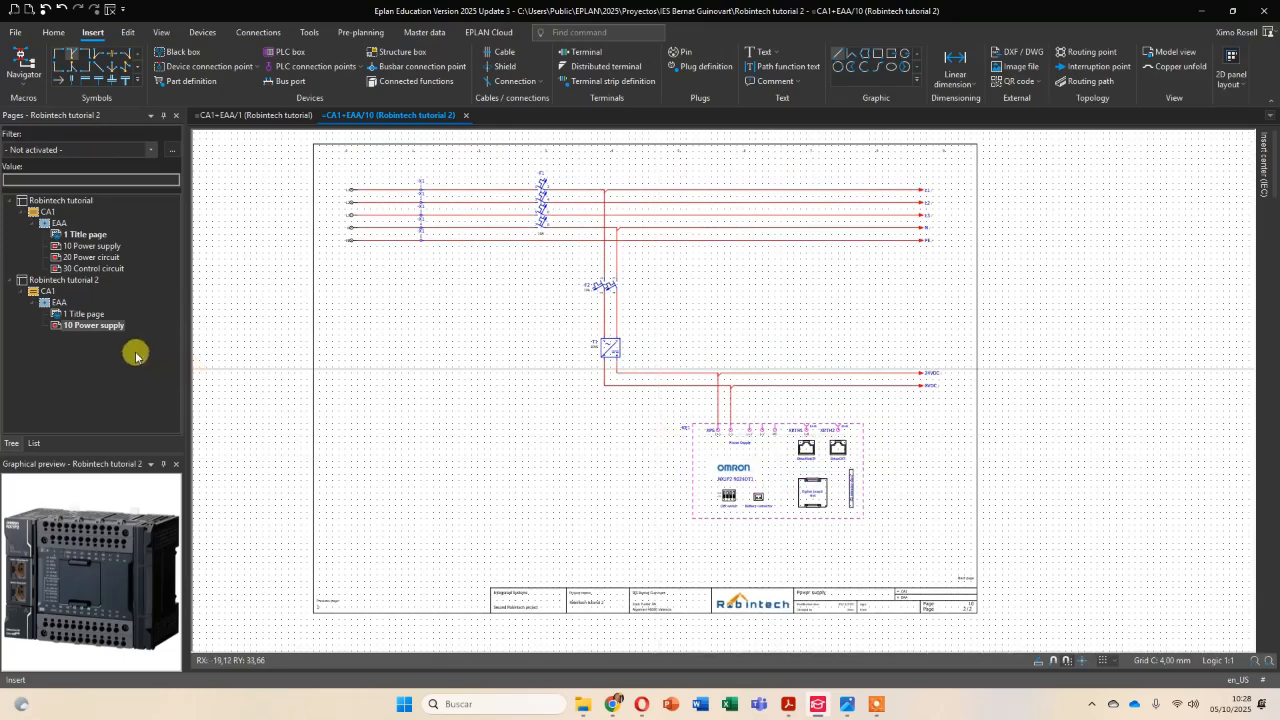
Create a multi-line schematic page =CA1+EAA/20 in Robintech tutorial 2 with the description Digital Inputs.
{"action": "right_click", "coordinate": [89, 331]}
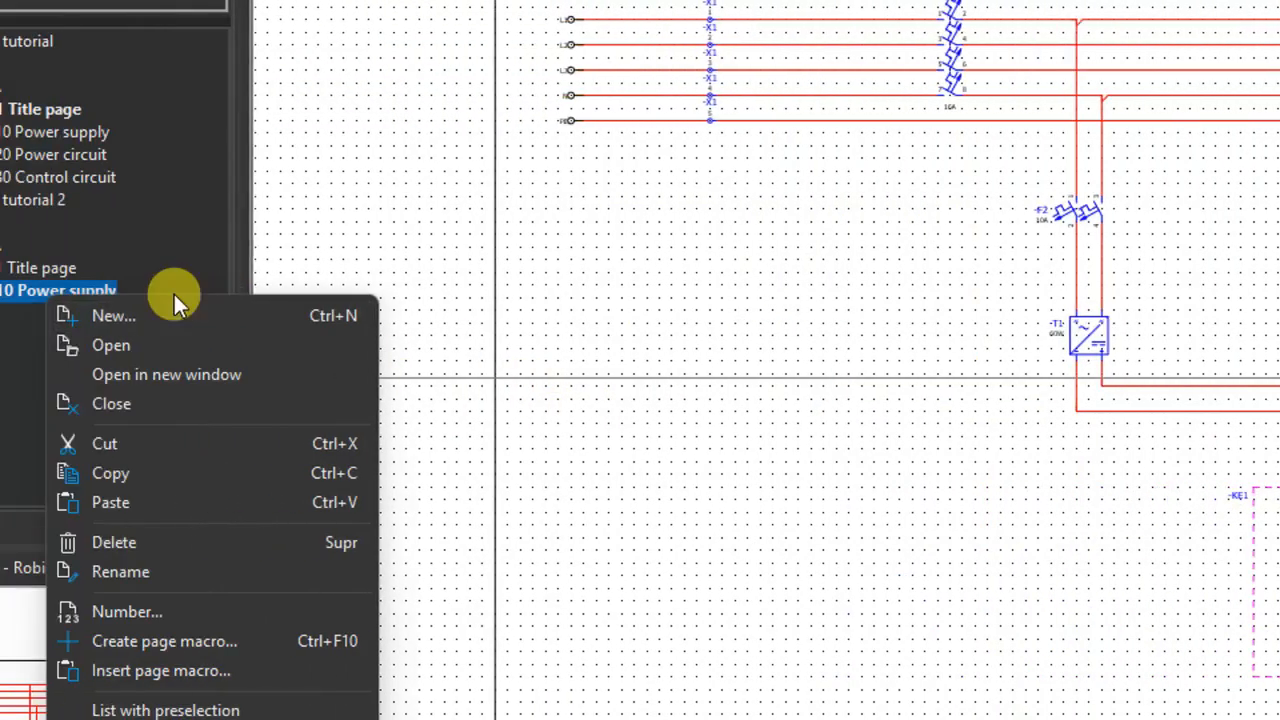
{"action": "right_click", "coordinate": [153, 294]}
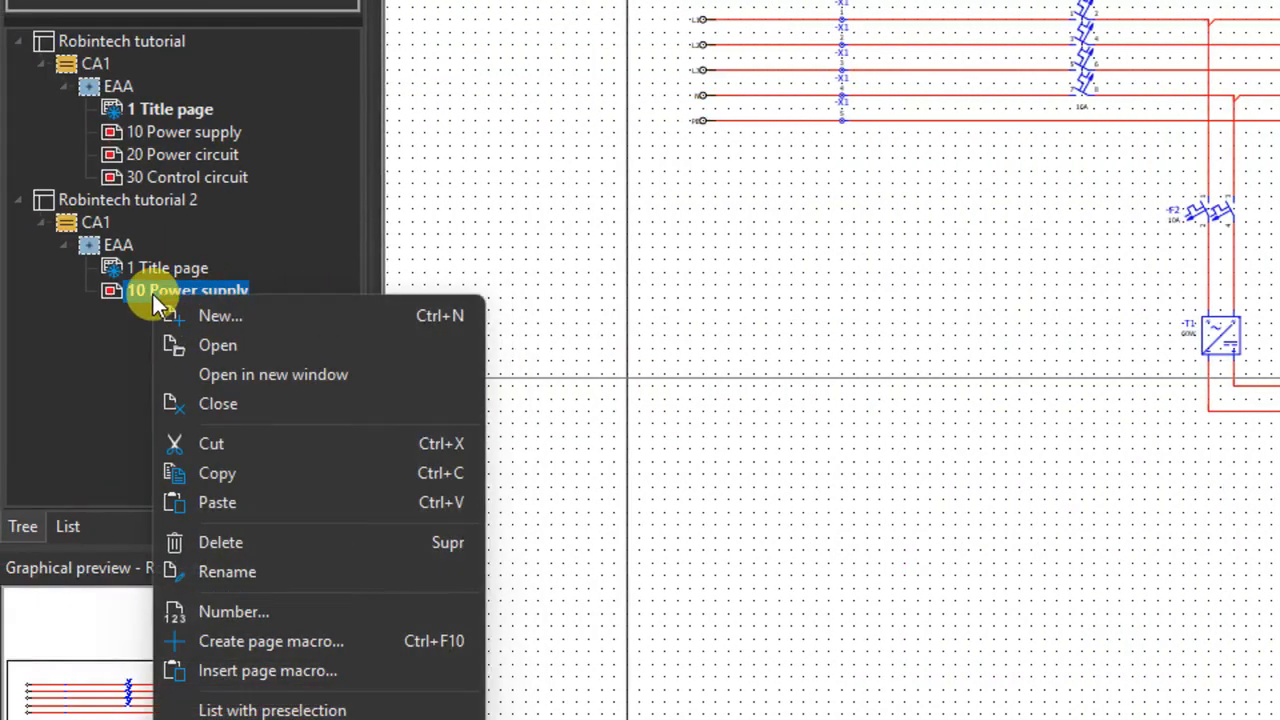
{"action": "left_click", "coordinate": [202, 317]}
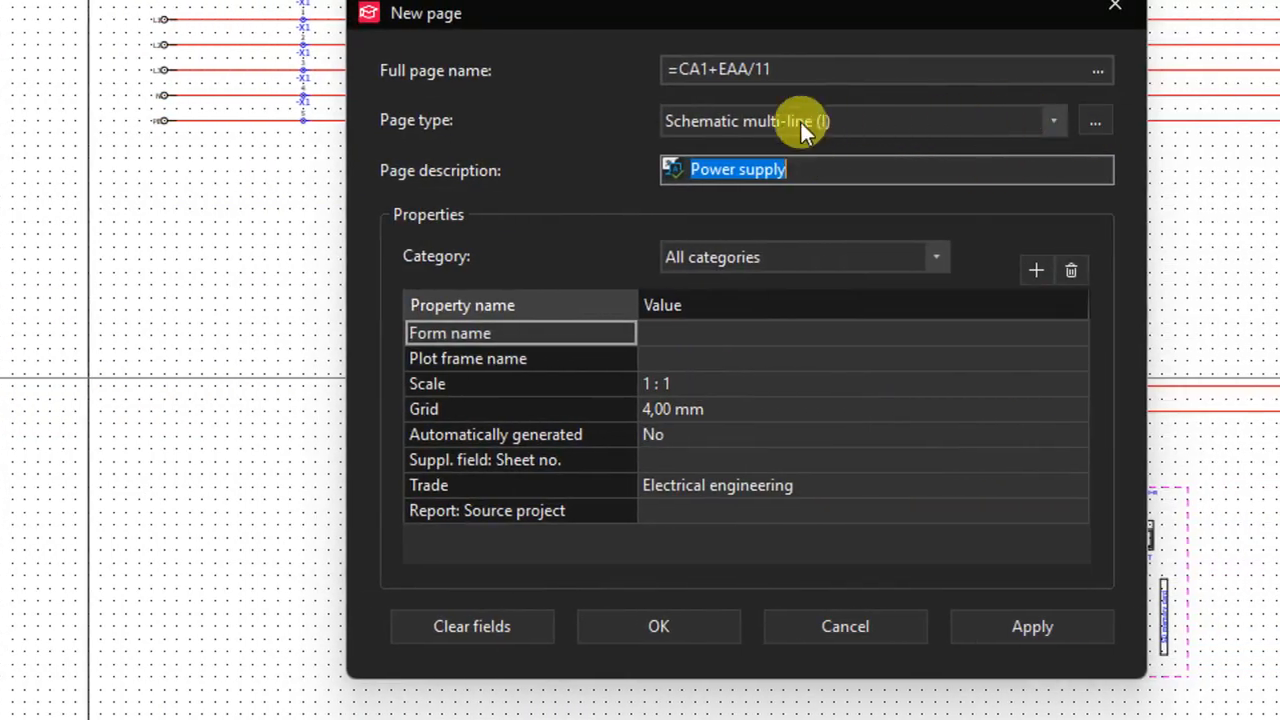
{"action": "left_click", "coordinate": [797, 76]}
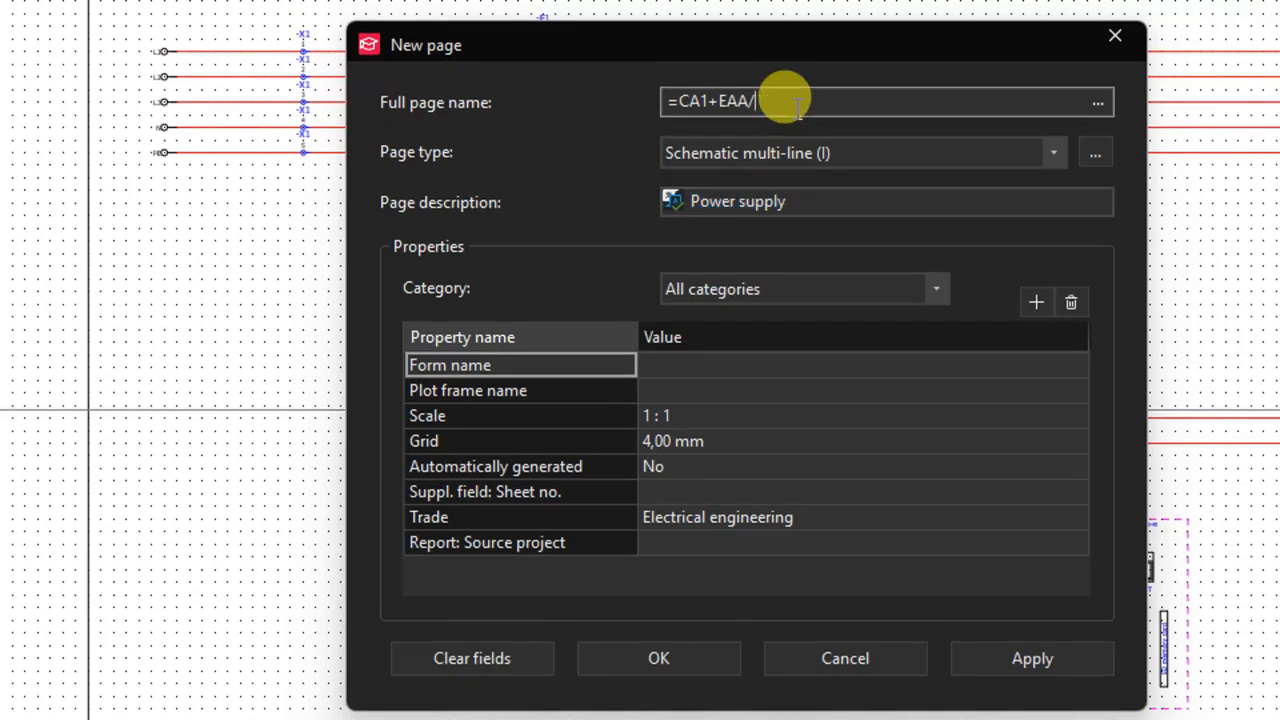
{"action": "left_click", "coordinate": [790, 102]}
{"action": "left_click_drag", "start_coordinate": [800, 198], "coordinate": [745, 203]}
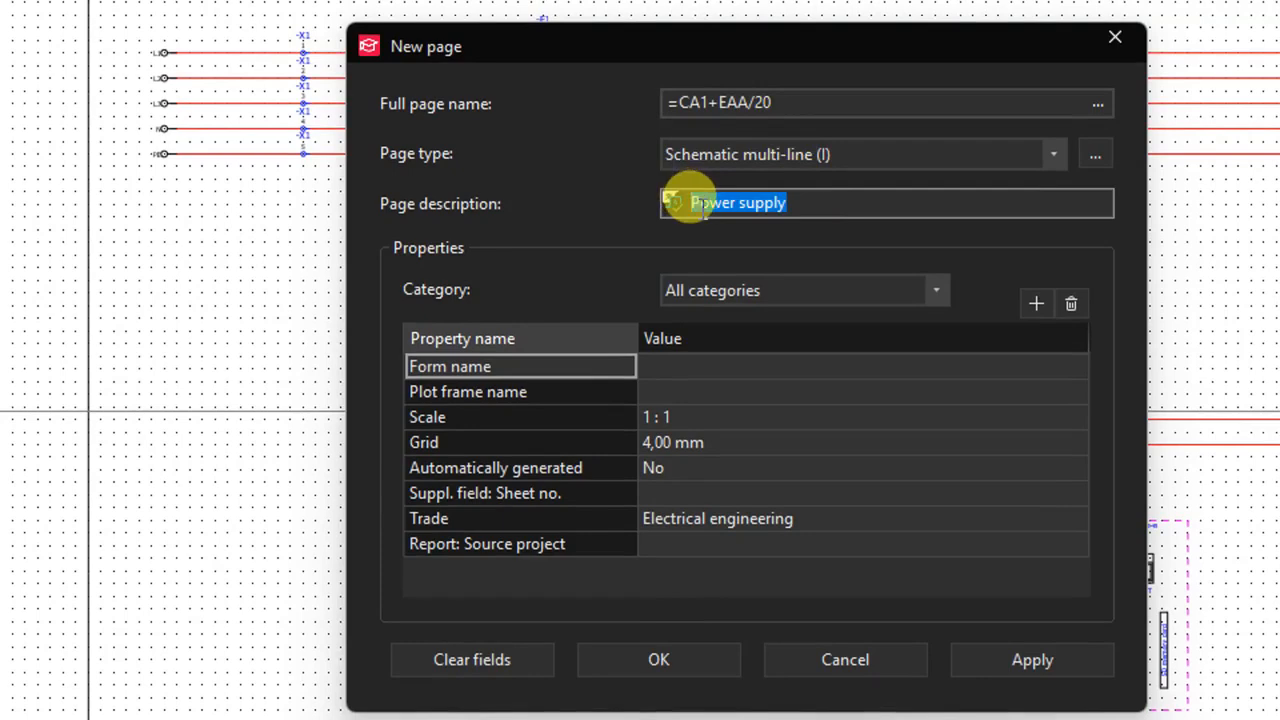
{"action": "type", "text": "Di"}
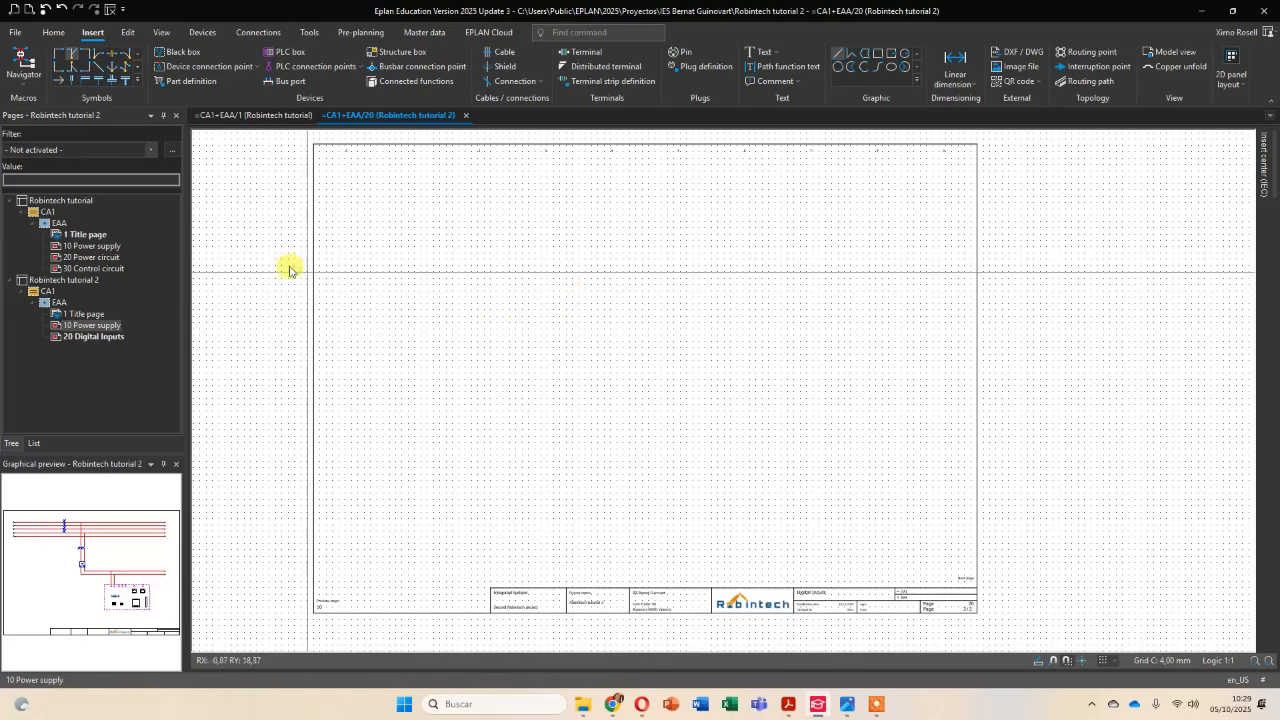
Copy the 24VDC and 0VDC interruption points at the line ends of the 10 Power supply page.
{"action": "left_click", "coordinate": [95, 326]}
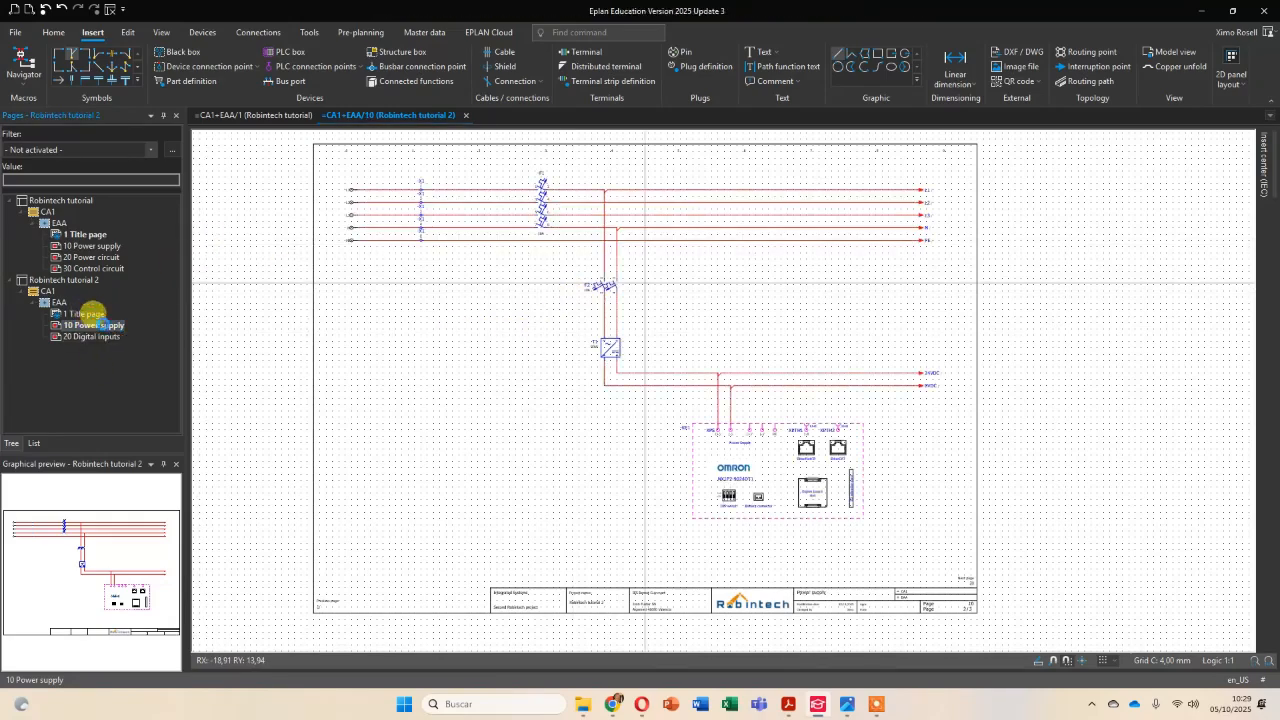
{"action": "scroll", "coordinate": [943, 371], "scroll_direction": "up", "scroll_amount": 4}
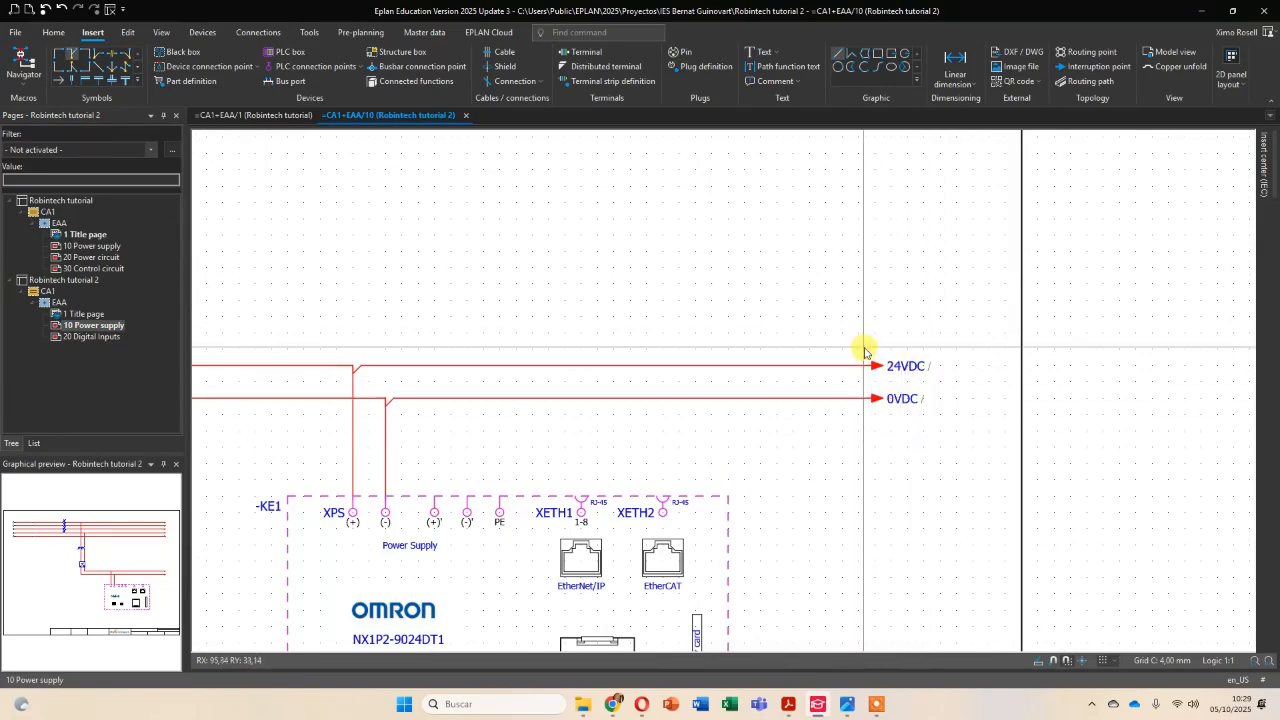
{"action": "left_click_drag", "start_coordinate": [837, 317], "coordinate": [971, 470]}
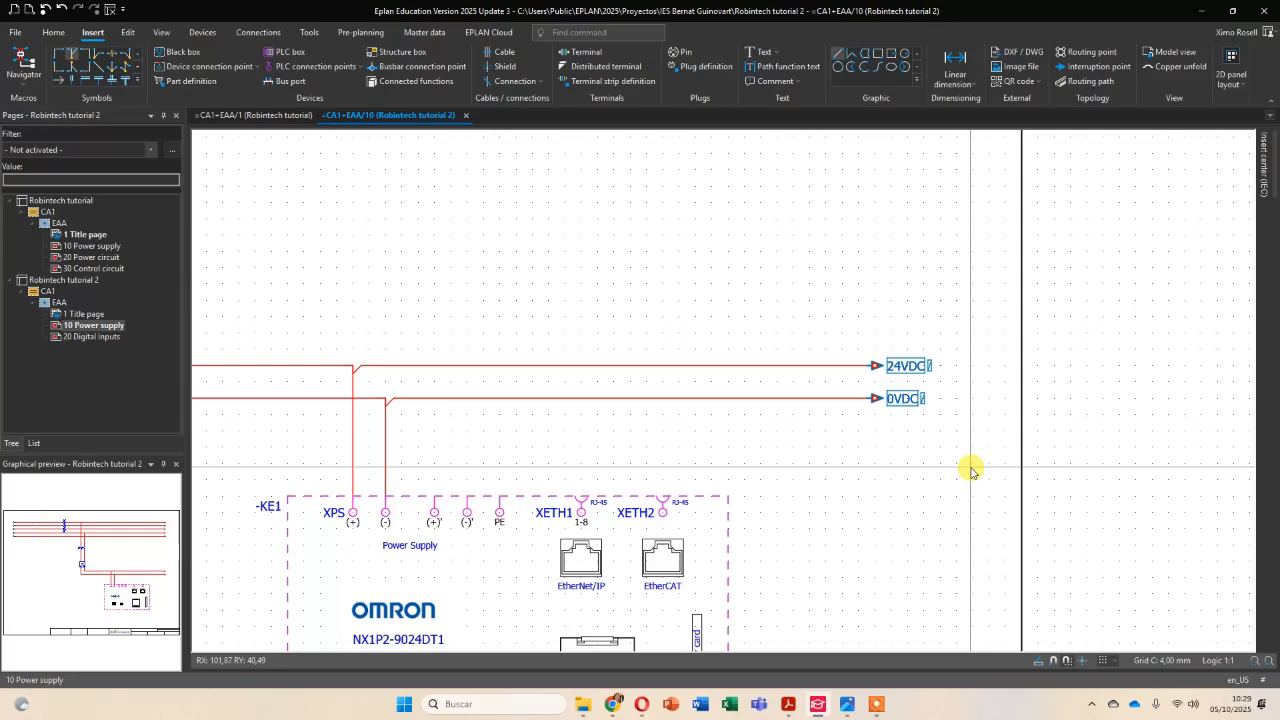
{"action": "key", "text": "ctrl+c"}
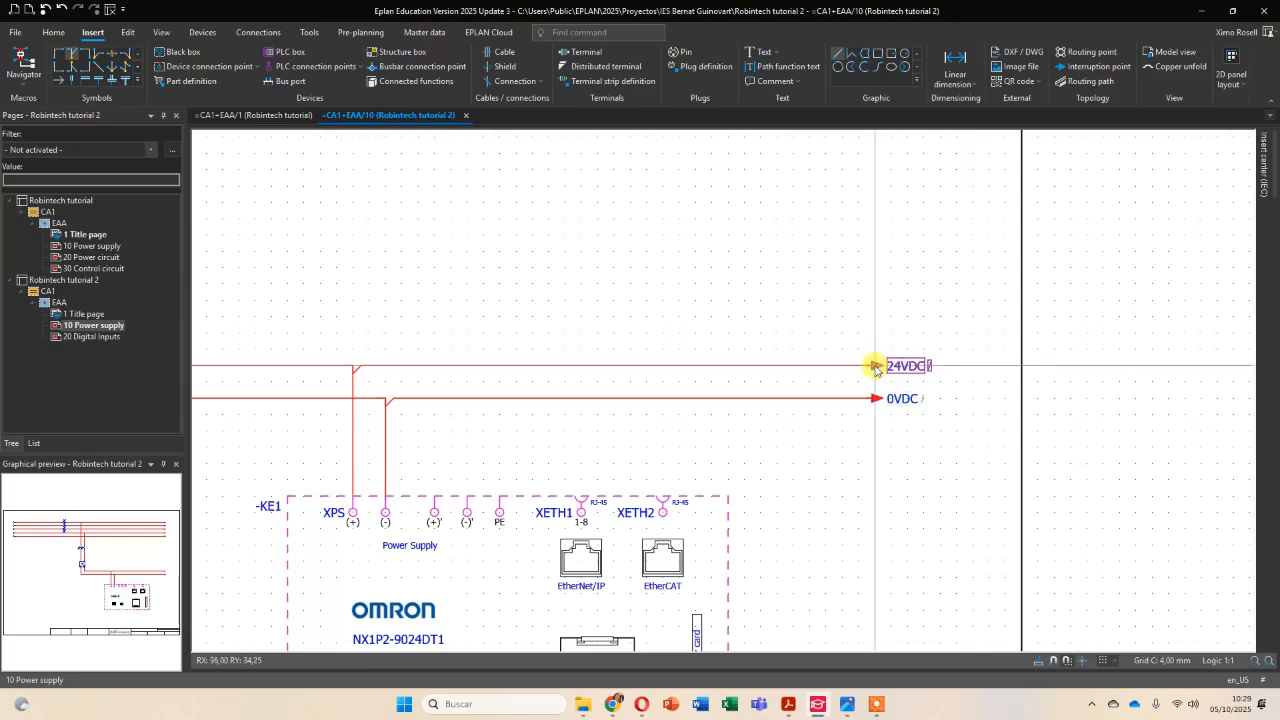
Paste the copied 24VDC and 0VDC interruption points into column 0 near the top of the 20 Digital Inputs page.
{"action": "left_click", "coordinate": [95, 338]}
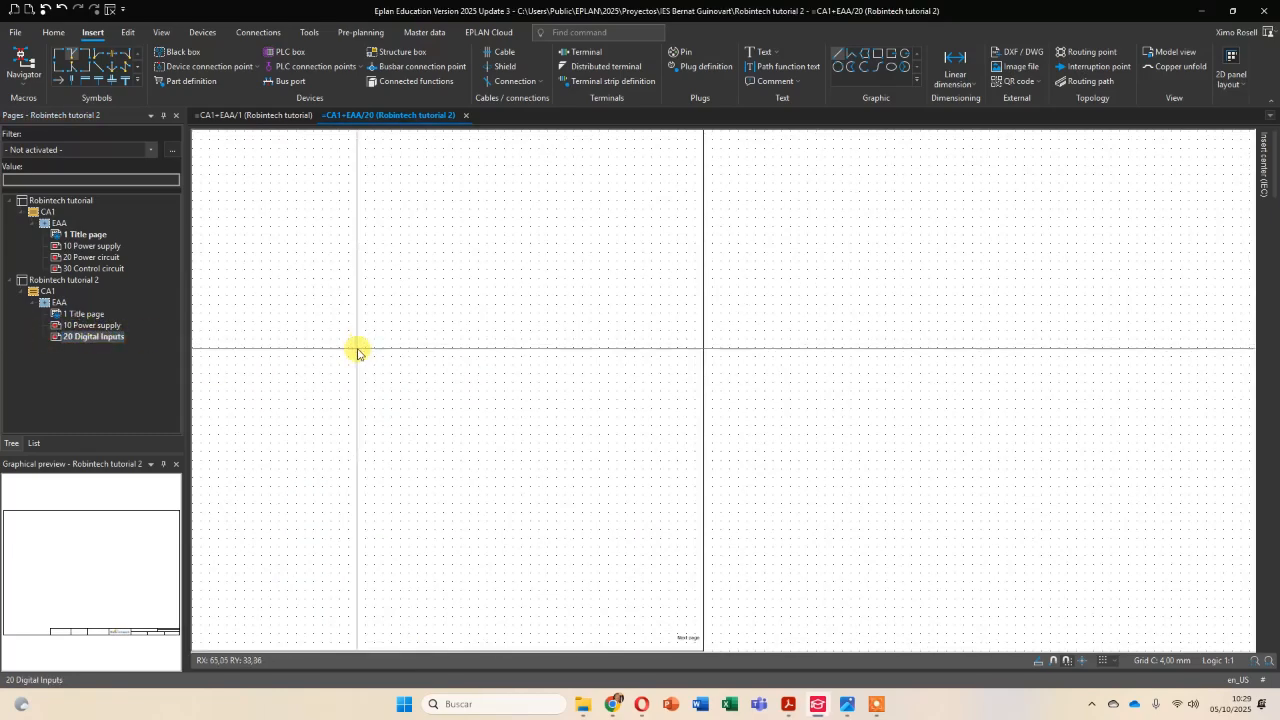
{"action": "middle_click_drag", "start_coordinate": [681, 441], "coordinate": [947, 453]}
{"action": "middle_click_drag", "start_coordinate": [474, 263], "coordinate": [419, 279]}
{"action": "key", "text": "ctrl+v"}
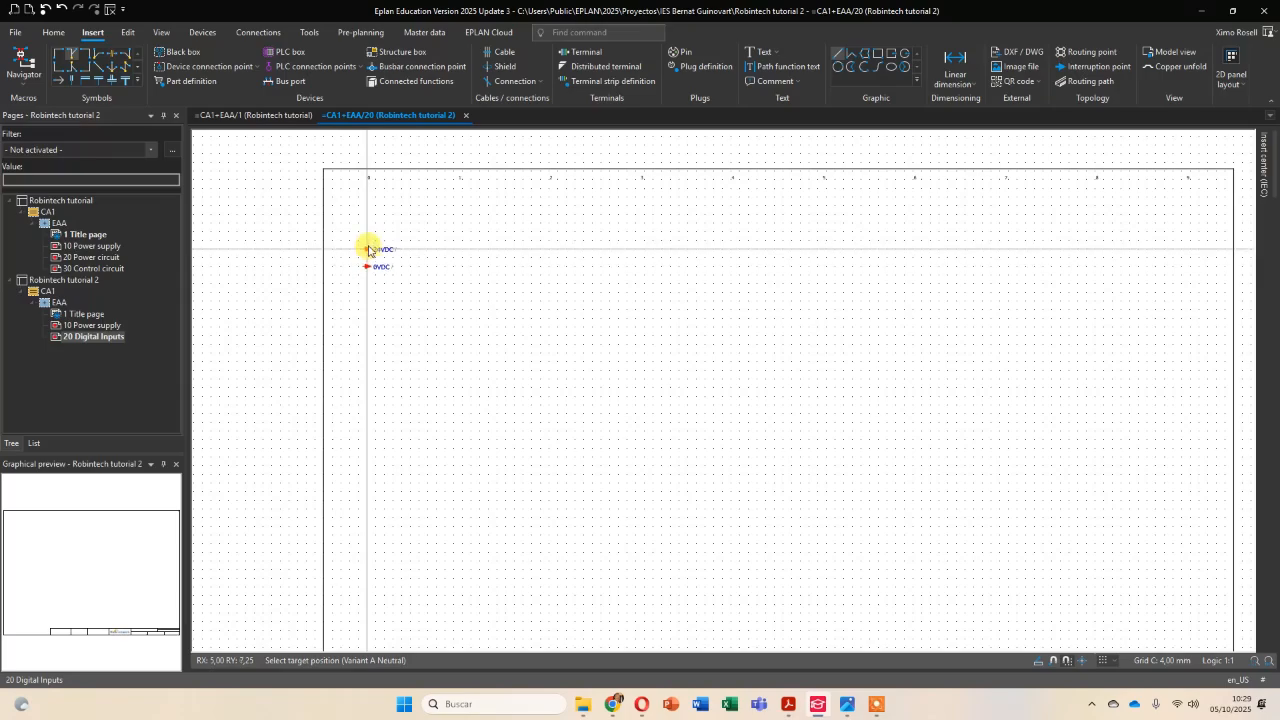
{"action": "left_click", "coordinate": [370, 252]}
{"action": "scroll", "coordinate": [620, 362], "scroll_direction": "down", "scroll_amount": 3}
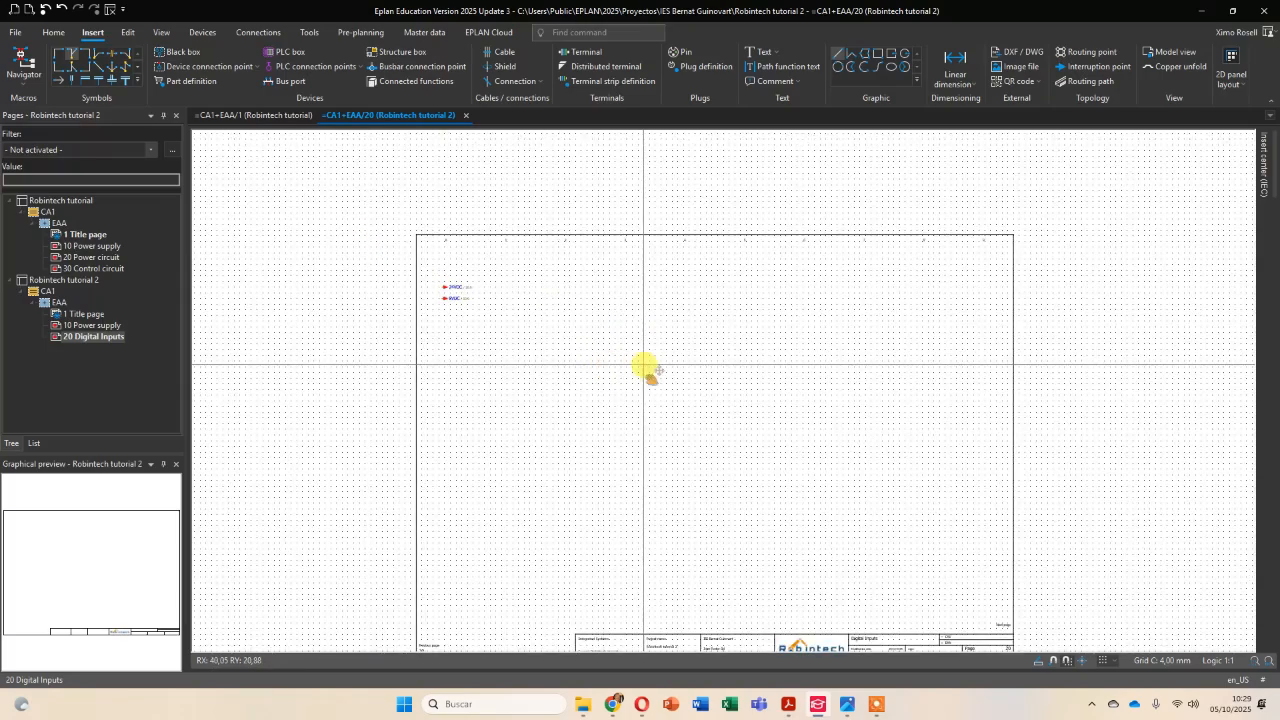
Place the OMR.NX1P2-9024DT1 variant B digital inputs box across the page, using Number insertion mode with the Identifier + counter format.
{"action": "mouse_move", "coordinate": [1265, 172]}
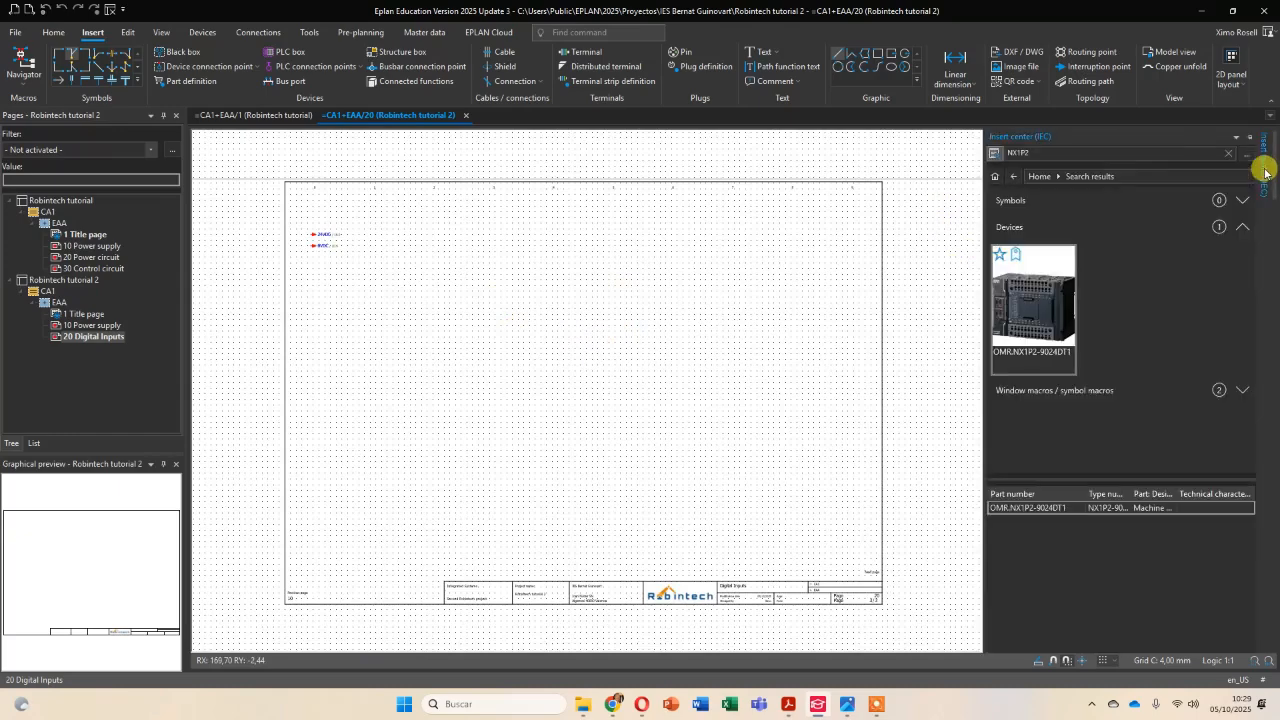
{"action": "left_click_drag", "start_coordinate": [890, 361], "coordinate": [545, 400]}
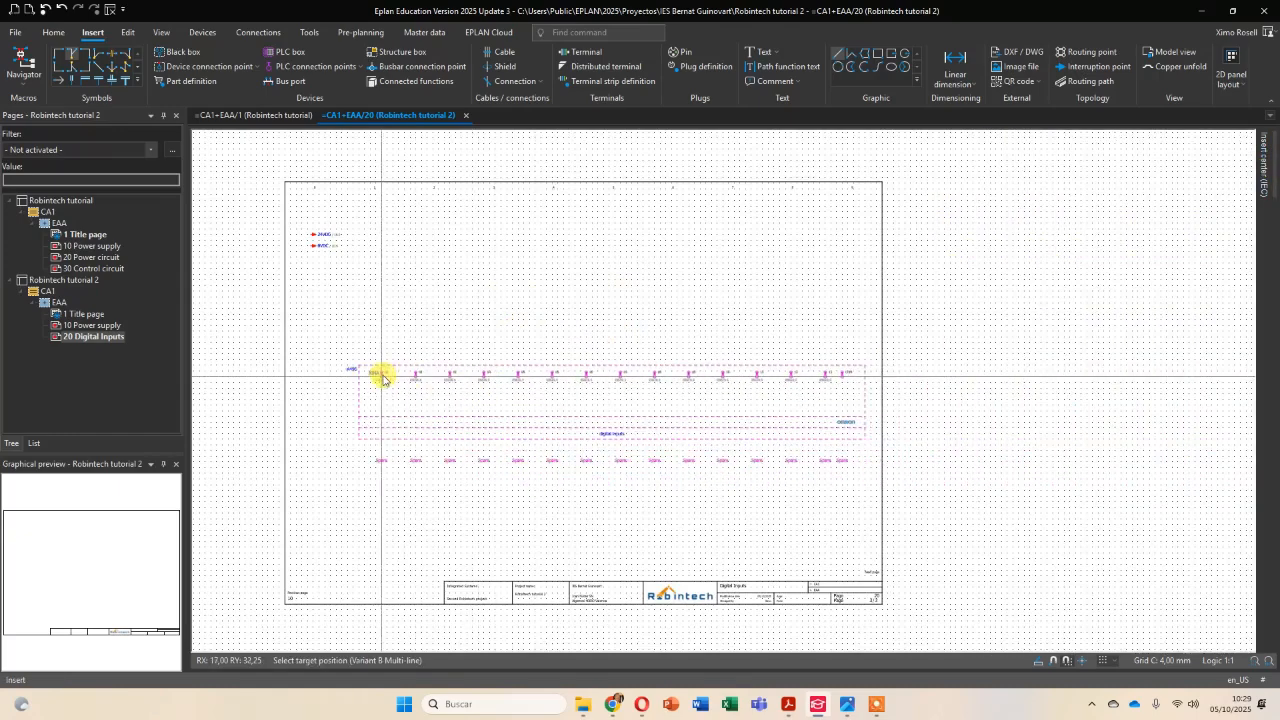
{"action": "scroll", "coordinate": [348, 366], "scroll_direction": "up", "scroll_amount": 1}
{"action": "scroll", "coordinate": [348, 366], "scroll_direction": "up", "scroll_amount": 1}
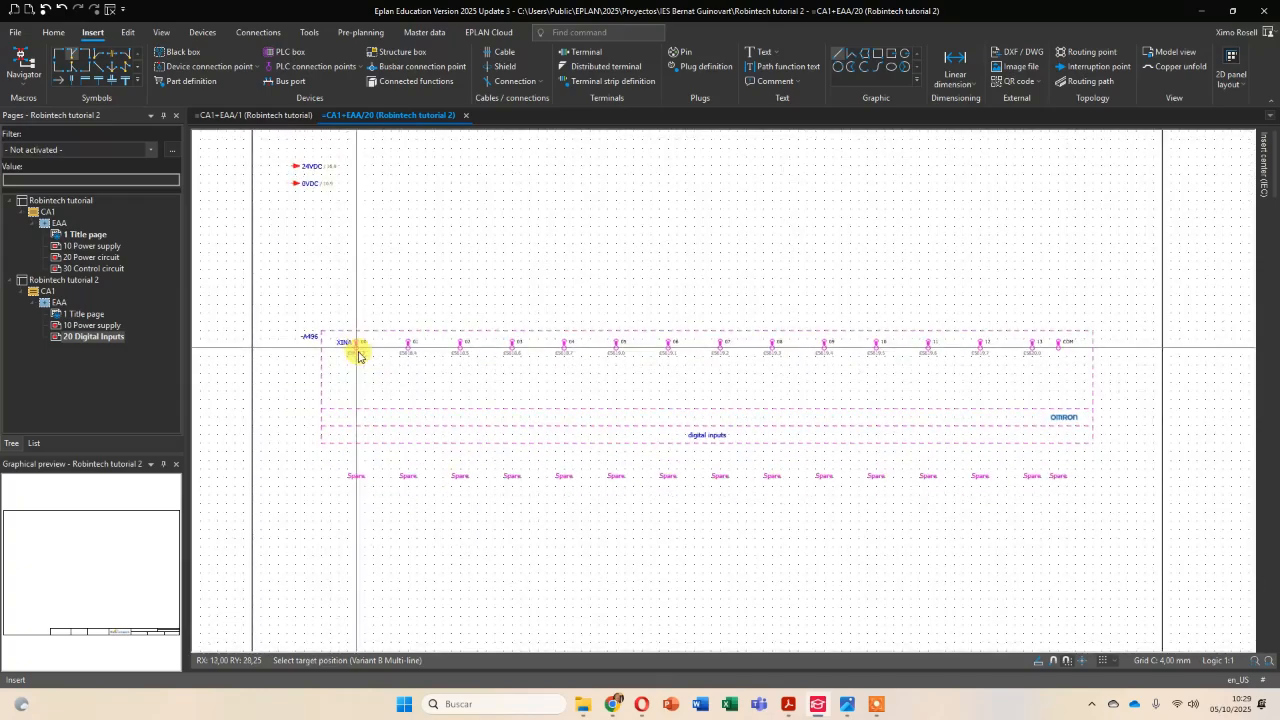
{"action": "scroll", "coordinate": [358, 356], "scroll_direction": "down", "scroll_amount": 2}
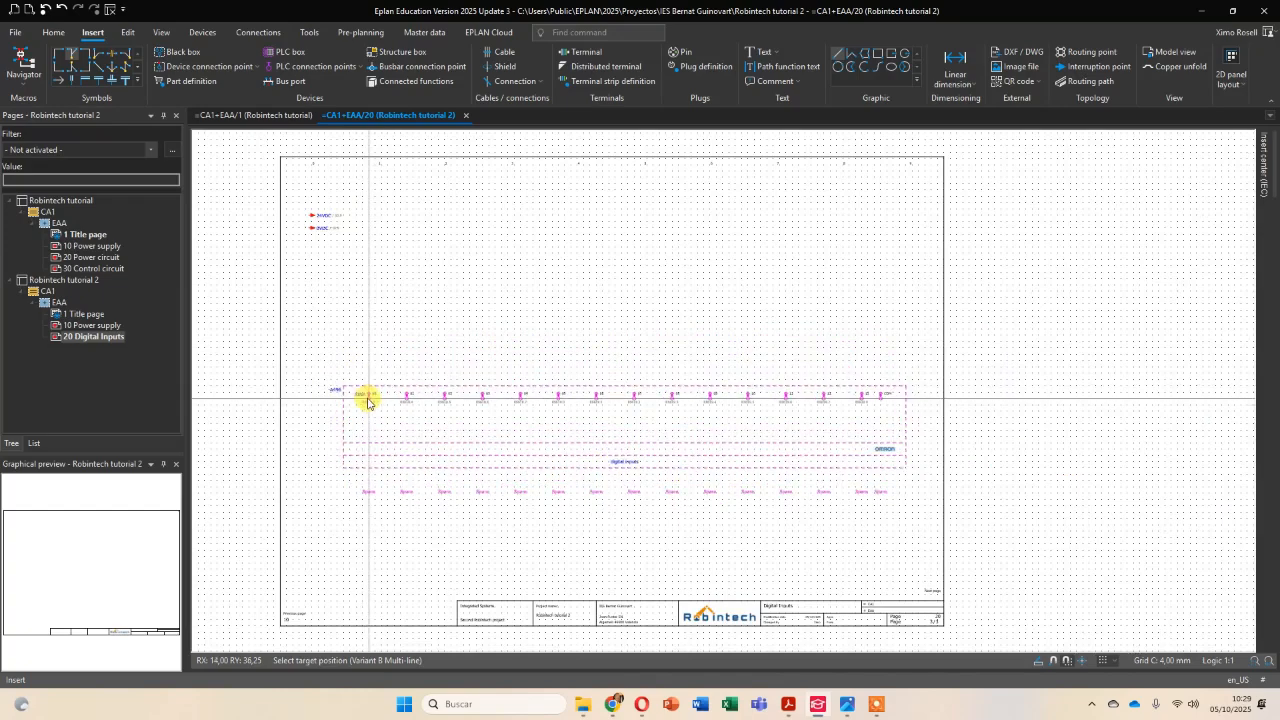
{"action": "left_click", "coordinate": [367, 400]}
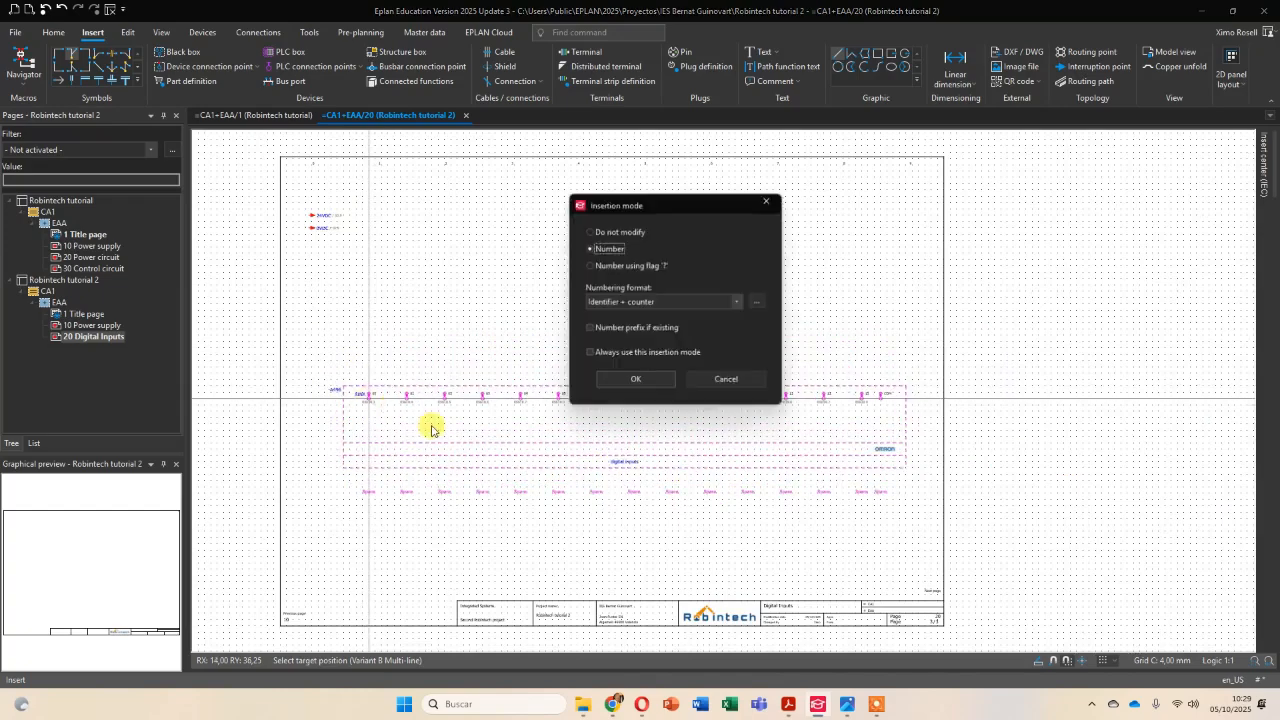
{"action": "left_click", "coordinate": [638, 385]}
Assign the digital inputs box to the existing KE1 device by choosing it in the DT selection for the displayed DT.
{"action": "scroll", "coordinate": [407, 410], "scroll_direction": "up", "scroll_amount": 3}
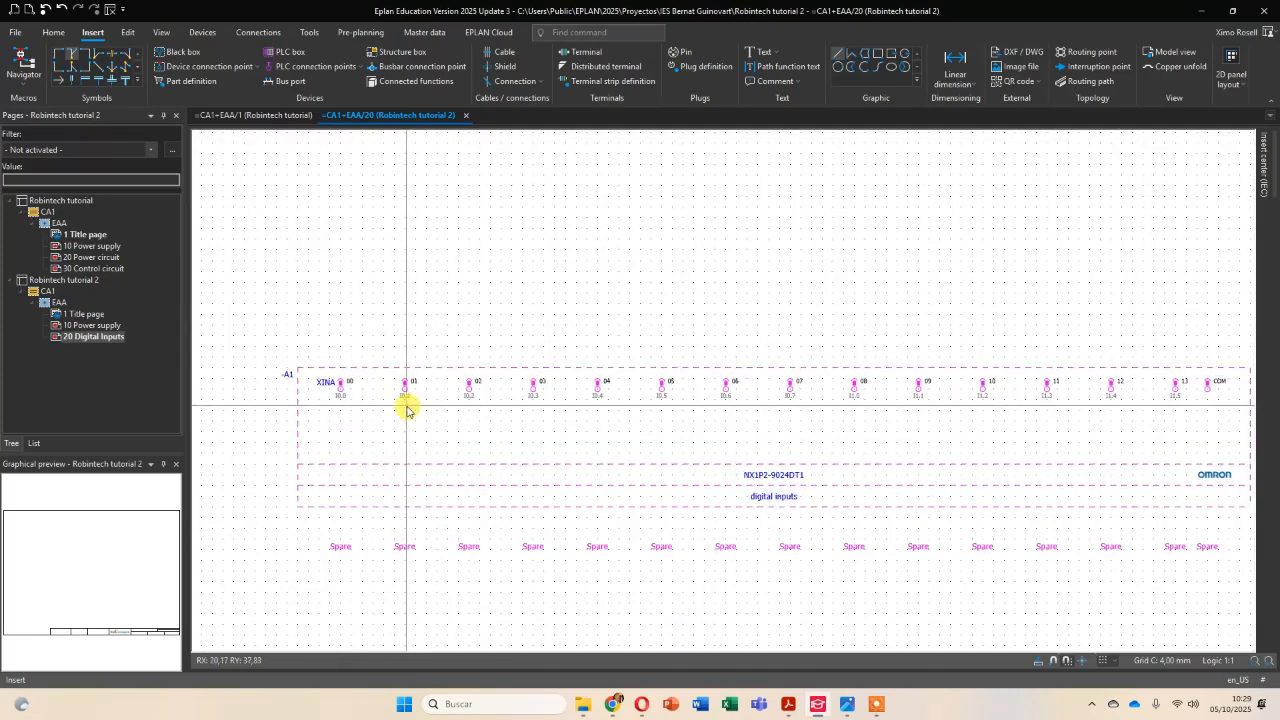
{"action": "scroll", "coordinate": [245, 366], "scroll_direction": "up", "scroll_amount": 1}
{"action": "left_click", "coordinate": [244, 363]}
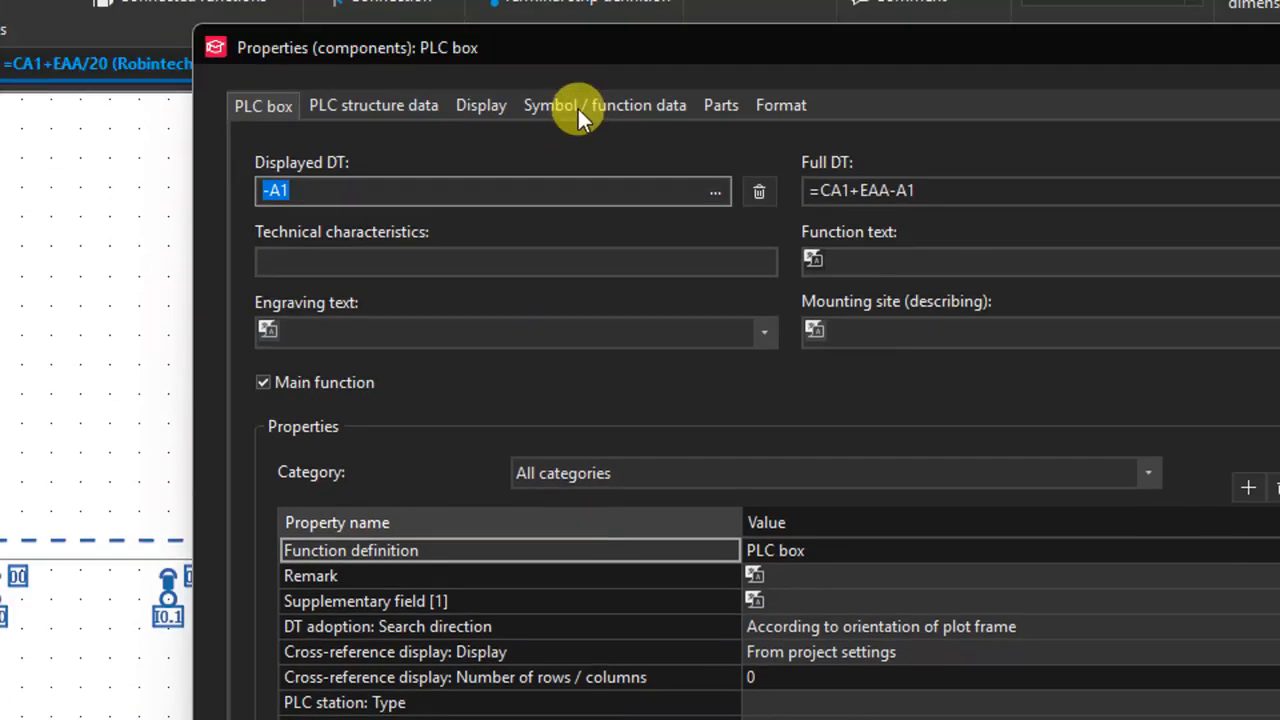
{"action": "left_click", "coordinate": [712, 192]}
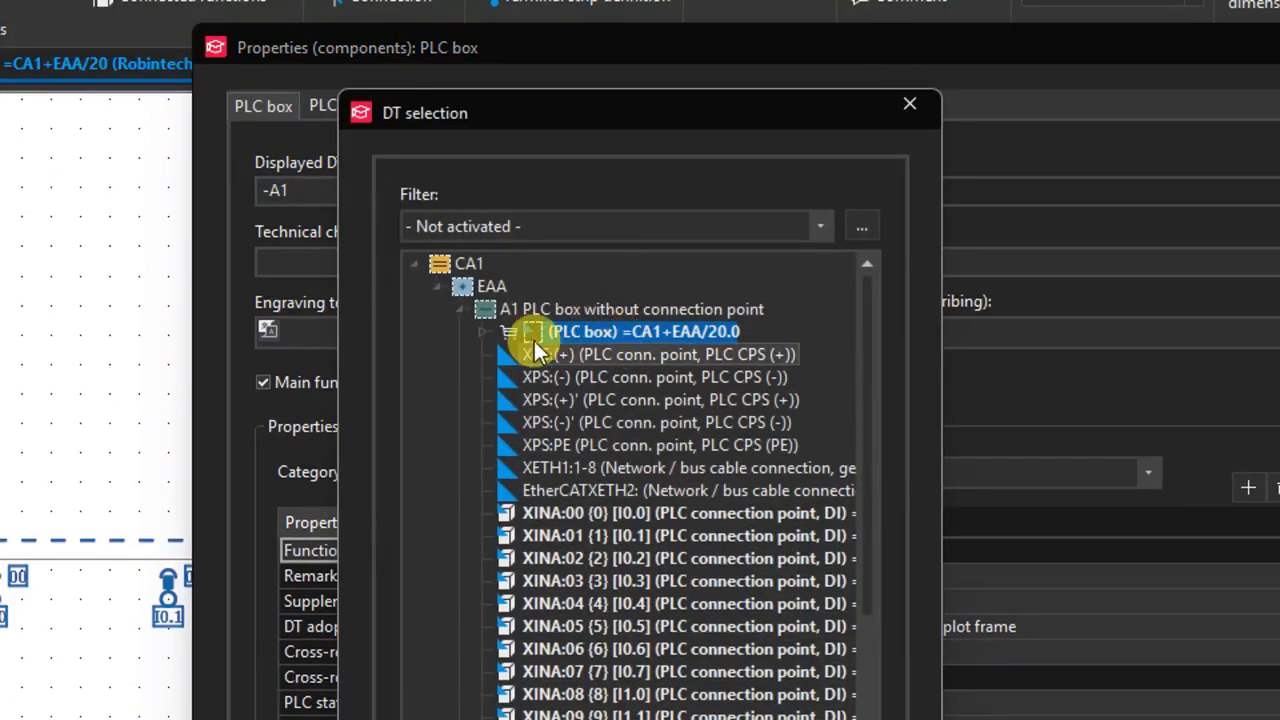
{"action": "left_click", "coordinate": [465, 310]}
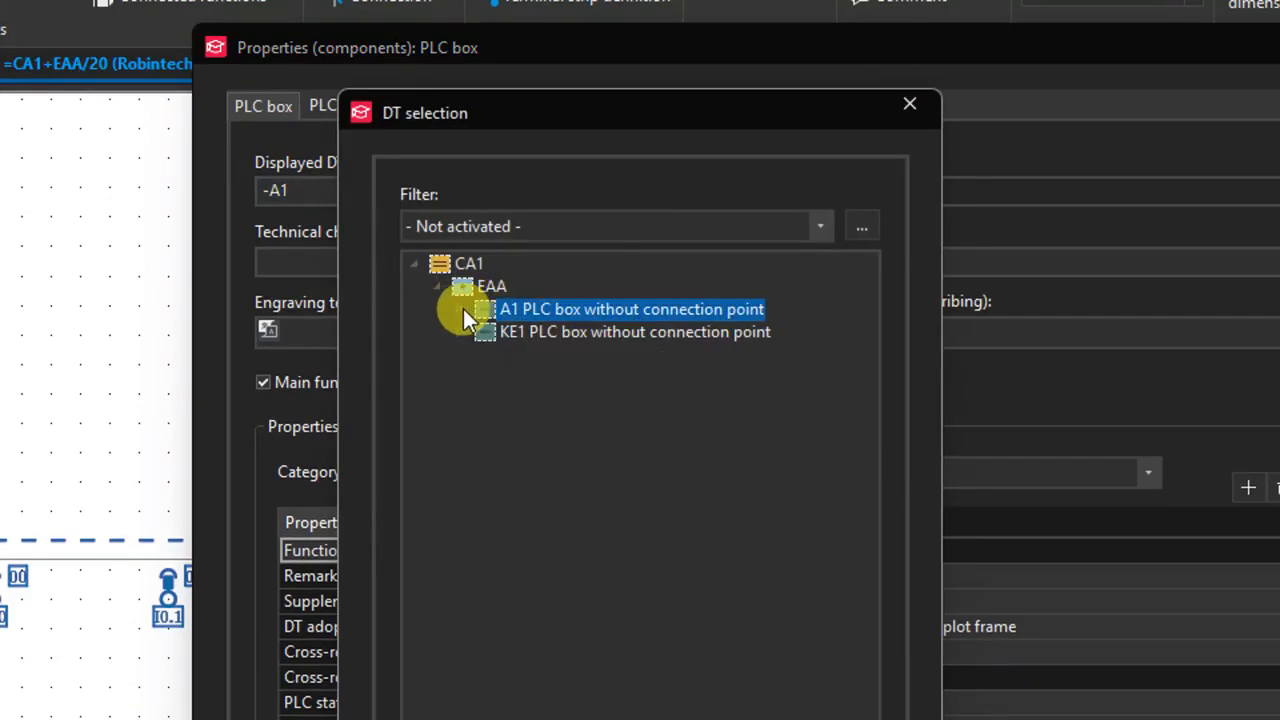
{"action": "left_click", "coordinate": [572, 335]}
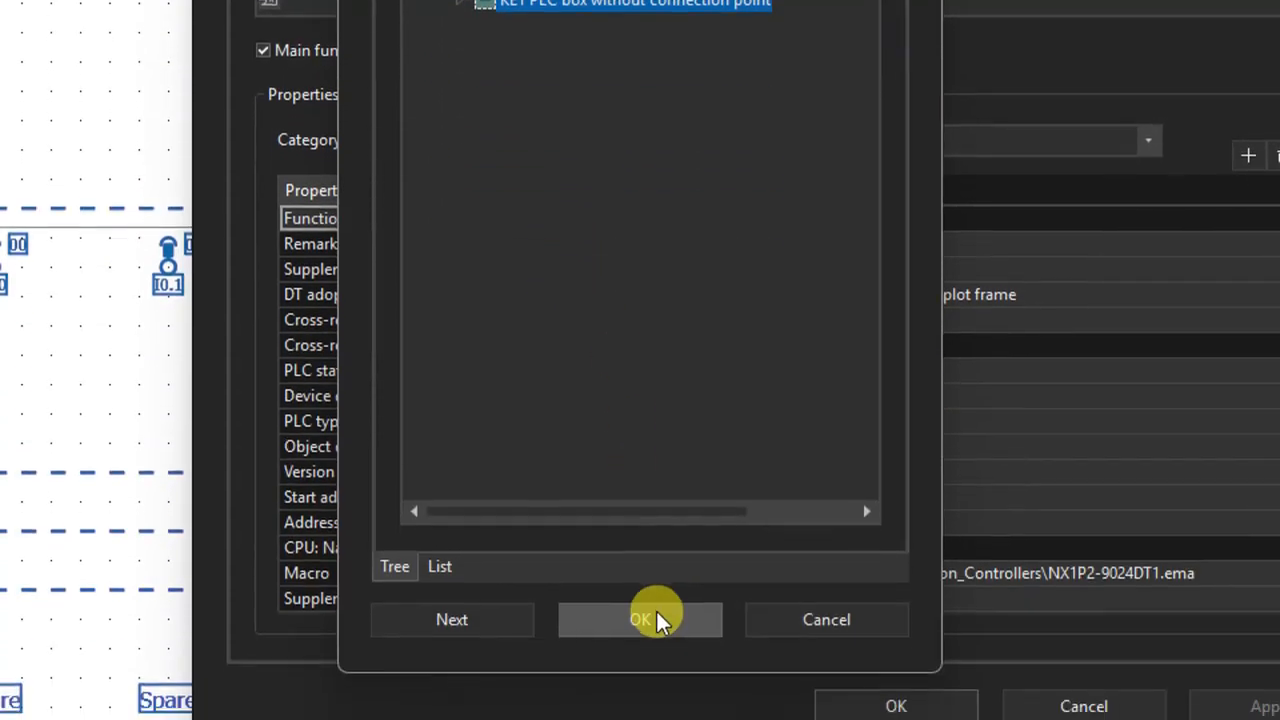
{"action": "left_click", "coordinate": [657, 612]}
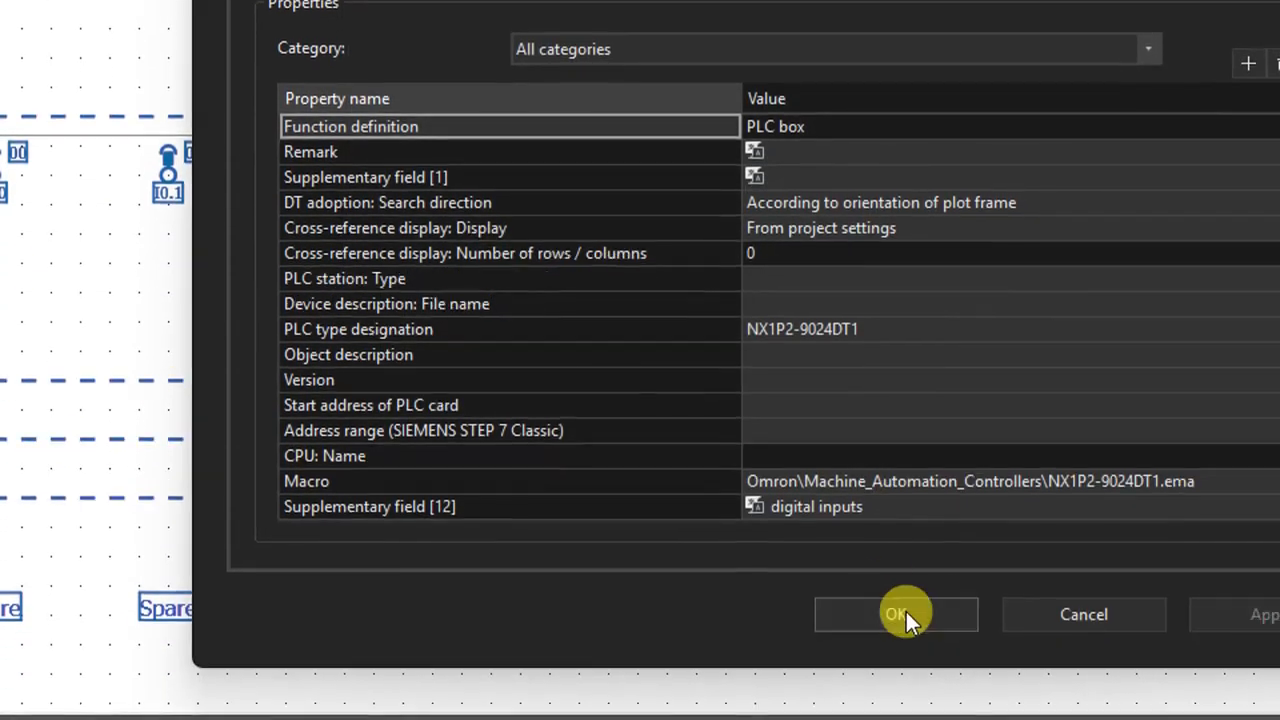
{"action": "left_click", "coordinate": [896, 682]}
{"action": "left_click", "coordinate": [591, 106]}
Move the 24VDC and 0VDC interruption points up and slightly left, closer to the top edge of the Digital Inputs page frame.
{"action": "scroll", "coordinate": [597, 108], "scroll_direction": "down", "scroll_amount": 2}
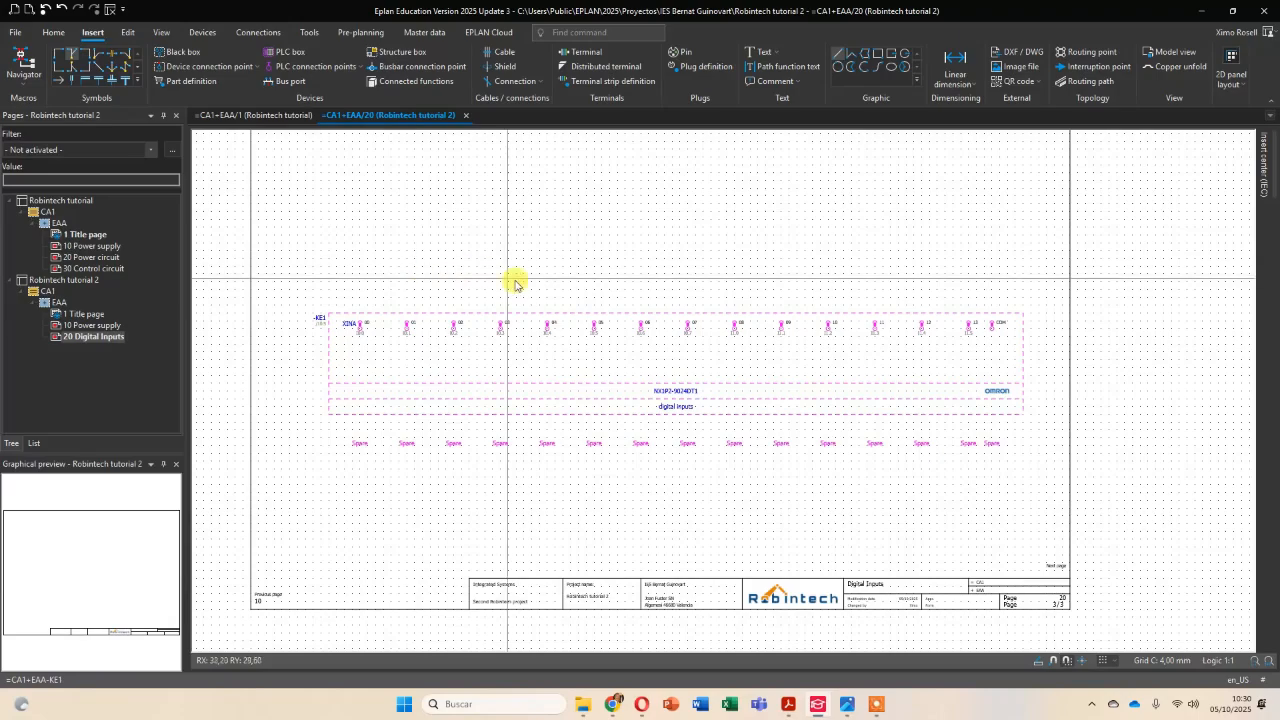
{"action": "scroll", "coordinate": [623, 210], "scroll_direction": "down", "scroll_amount": 3}
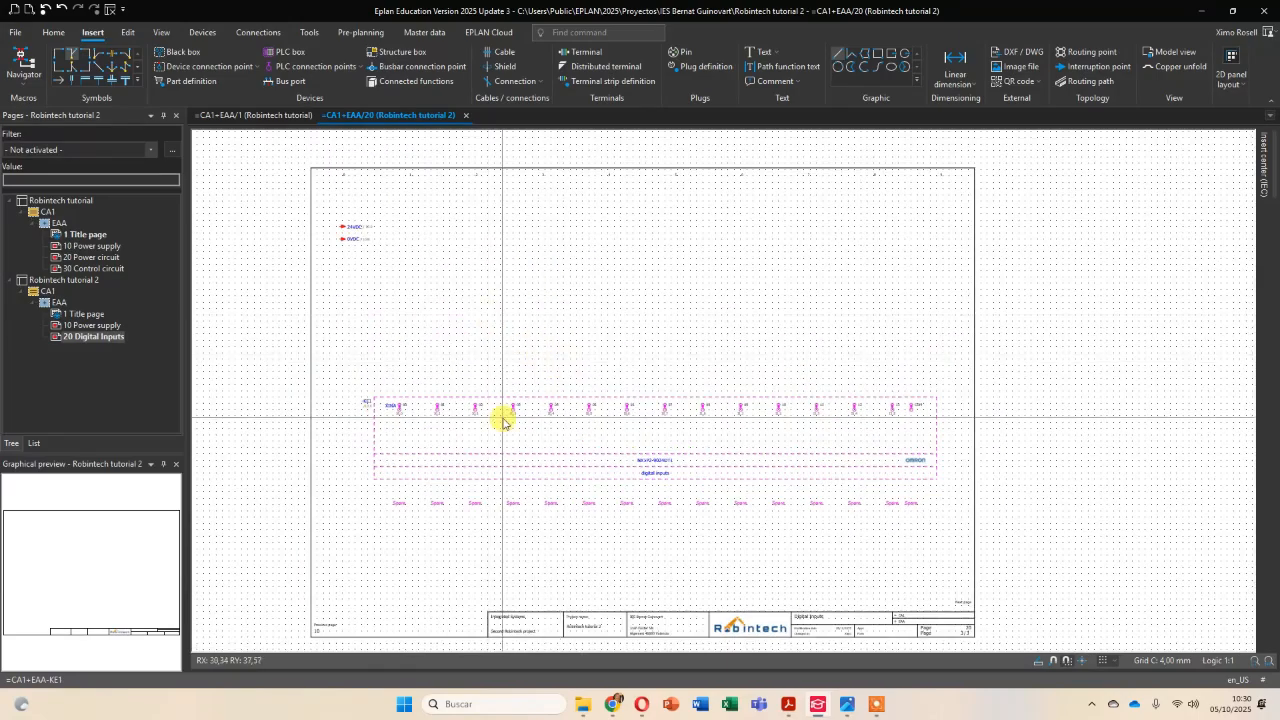
{"action": "left_click_drag", "start_coordinate": [346, 247], "coordinate": [348, 203]}
{"action": "scroll", "coordinate": [352, 207], "scroll_direction": "up", "scroll_amount": 3}
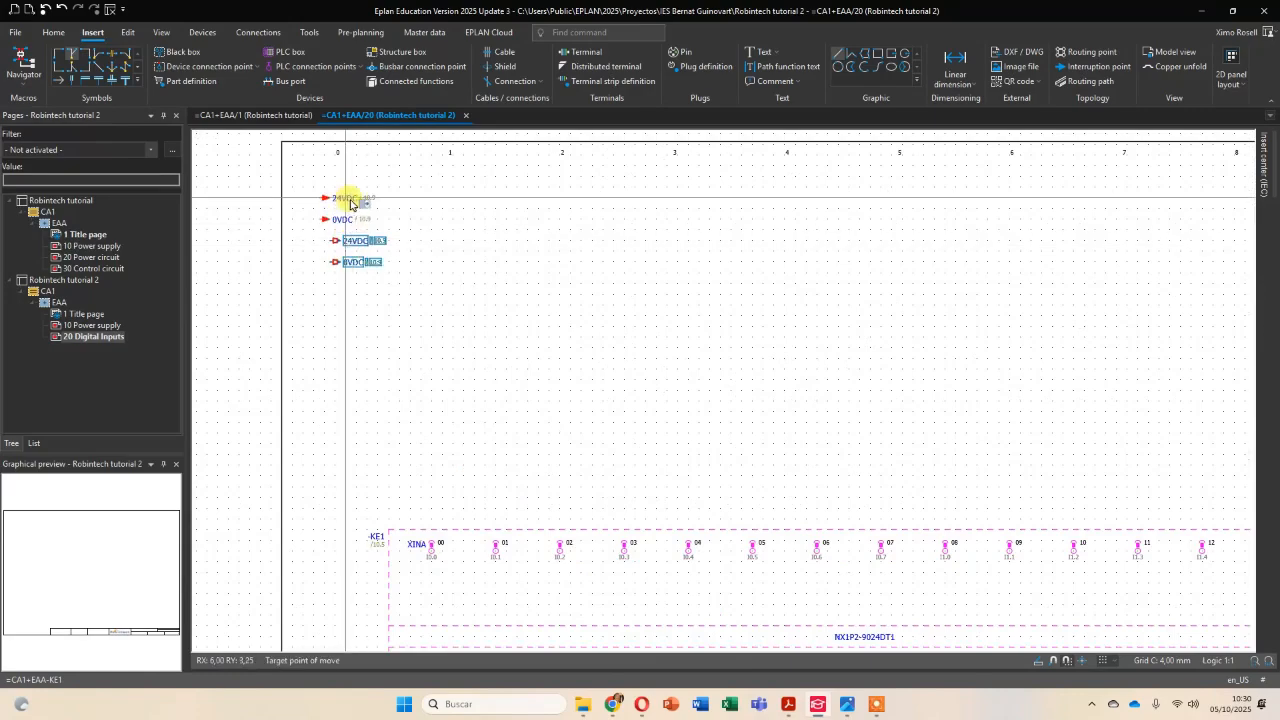
{"action": "left_click", "coordinate": [352, 201]}
{"action": "scroll", "coordinate": [608, 343], "scroll_direction": "down", "scroll_amount": 5}
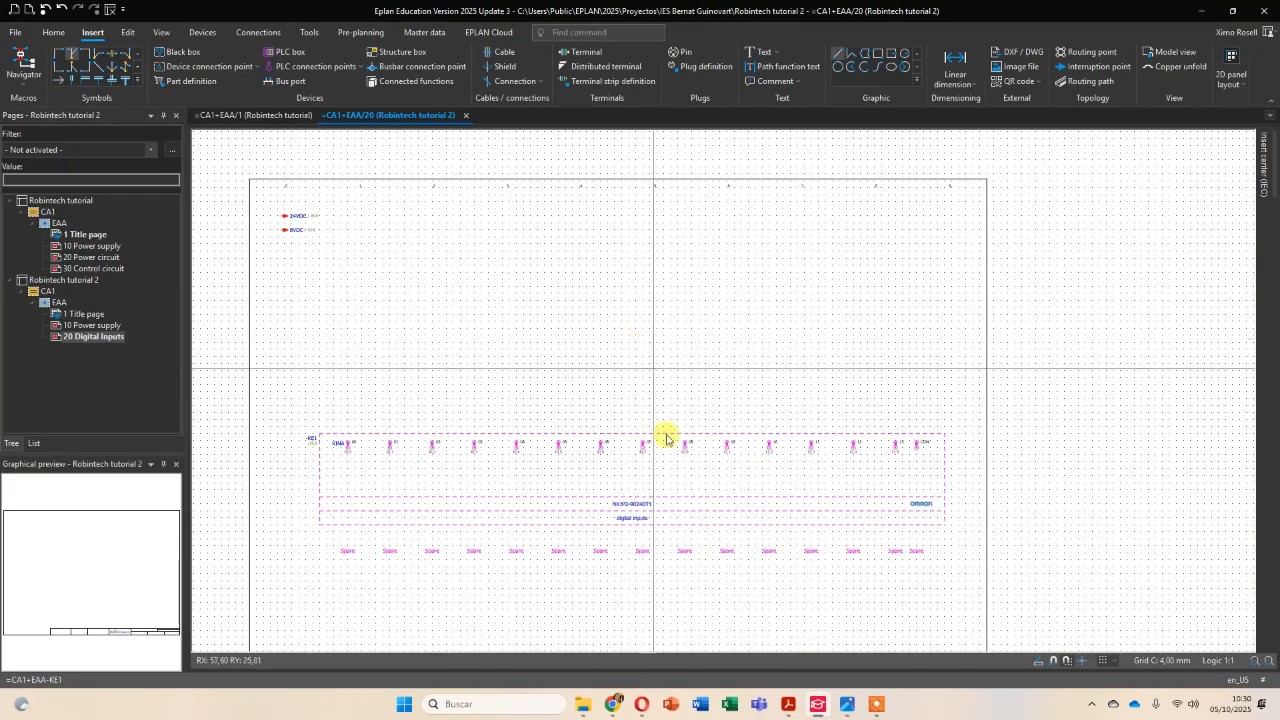
Switch to Acrobat and examine the sensors -G1BG1 to -G1BG4 and their wiring on page 6 of the Festo sorting station schematic.
{"action": "left_click", "coordinate": [788, 704]}
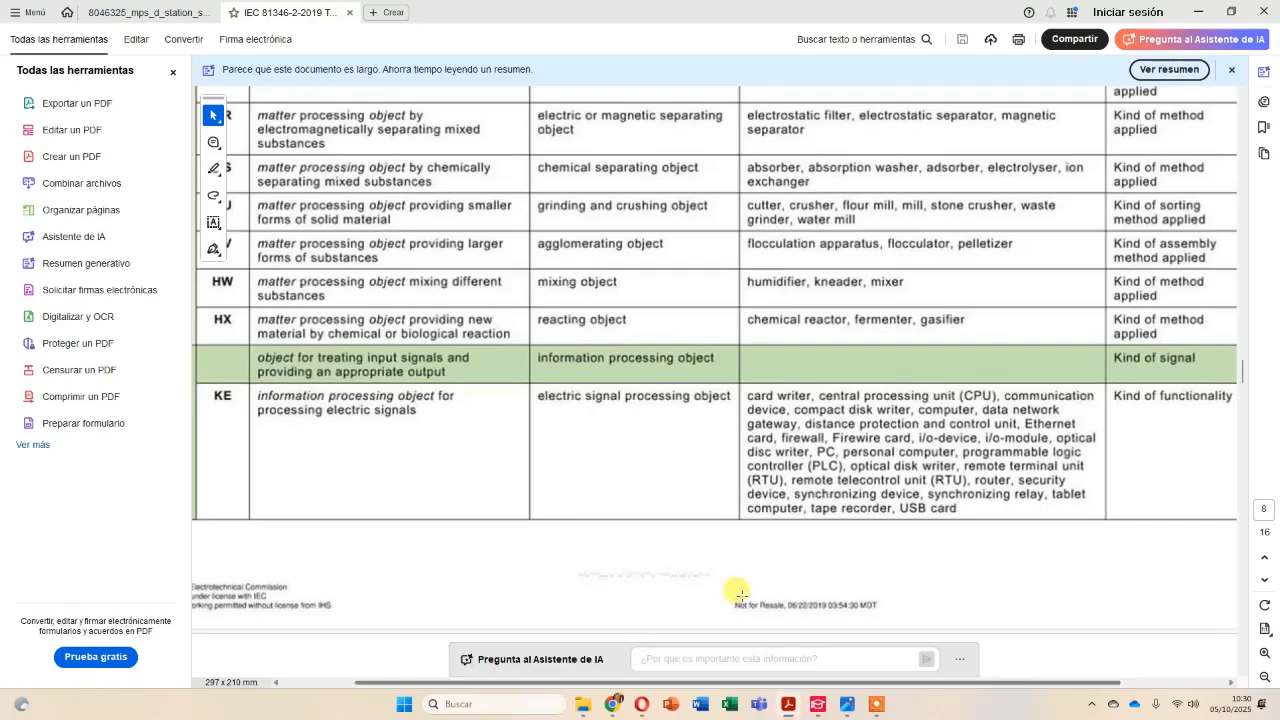
{"action": "left_click", "coordinate": [141, 13]}
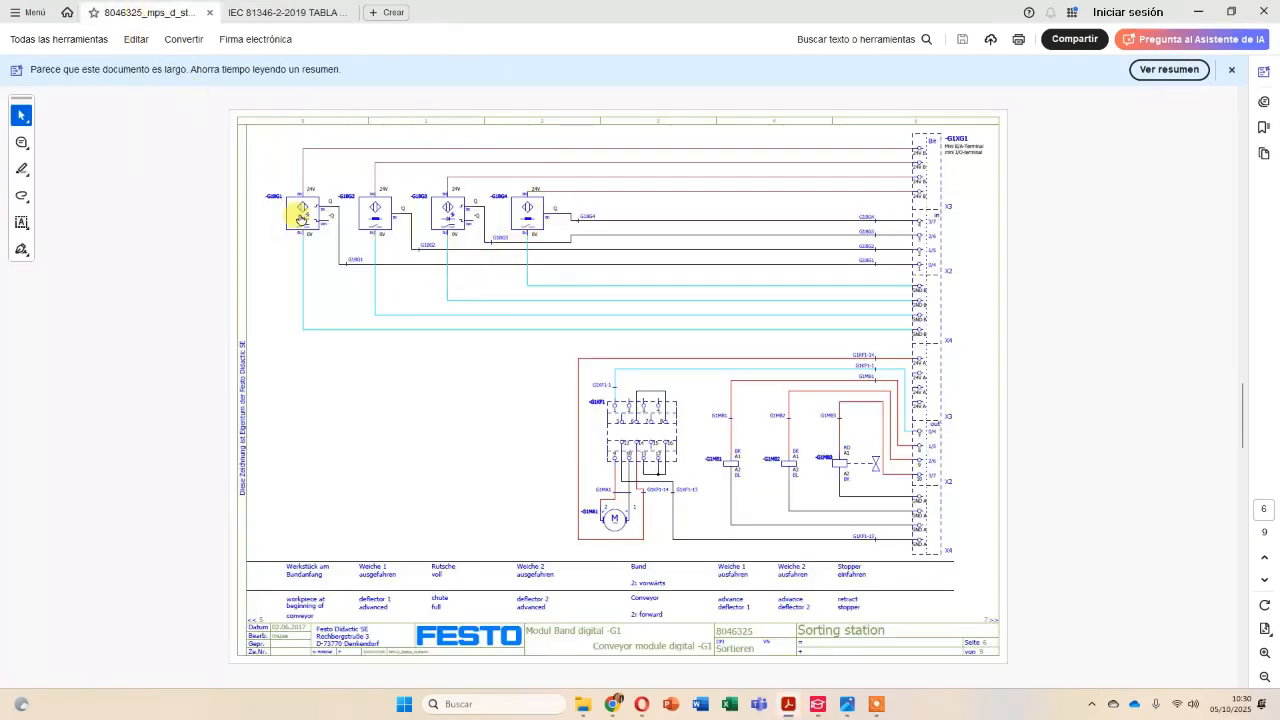
{"action": "scroll", "coordinate": [327, 214], "scroll_direction": "up", "scroll_amount": 2}
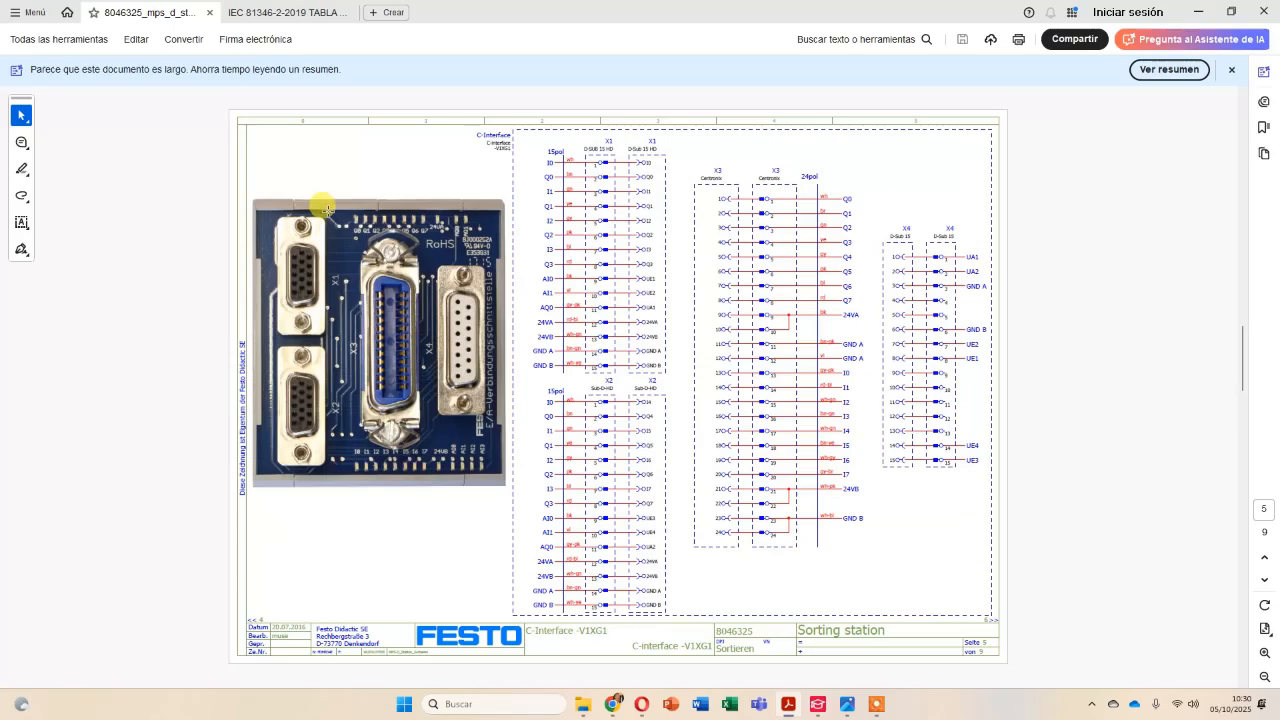
{"action": "scroll", "coordinate": [327, 214], "scroll_direction": "down", "scroll_amount": 2}
{"action": "scroll", "coordinate": [327, 212], "scroll_direction": "up", "scroll_amount": 2, "text": "ctrl"}
{"action": "scroll", "coordinate": [327, 212], "scroll_direction": "up", "scroll_amount": 3, "text": "ctrl"}
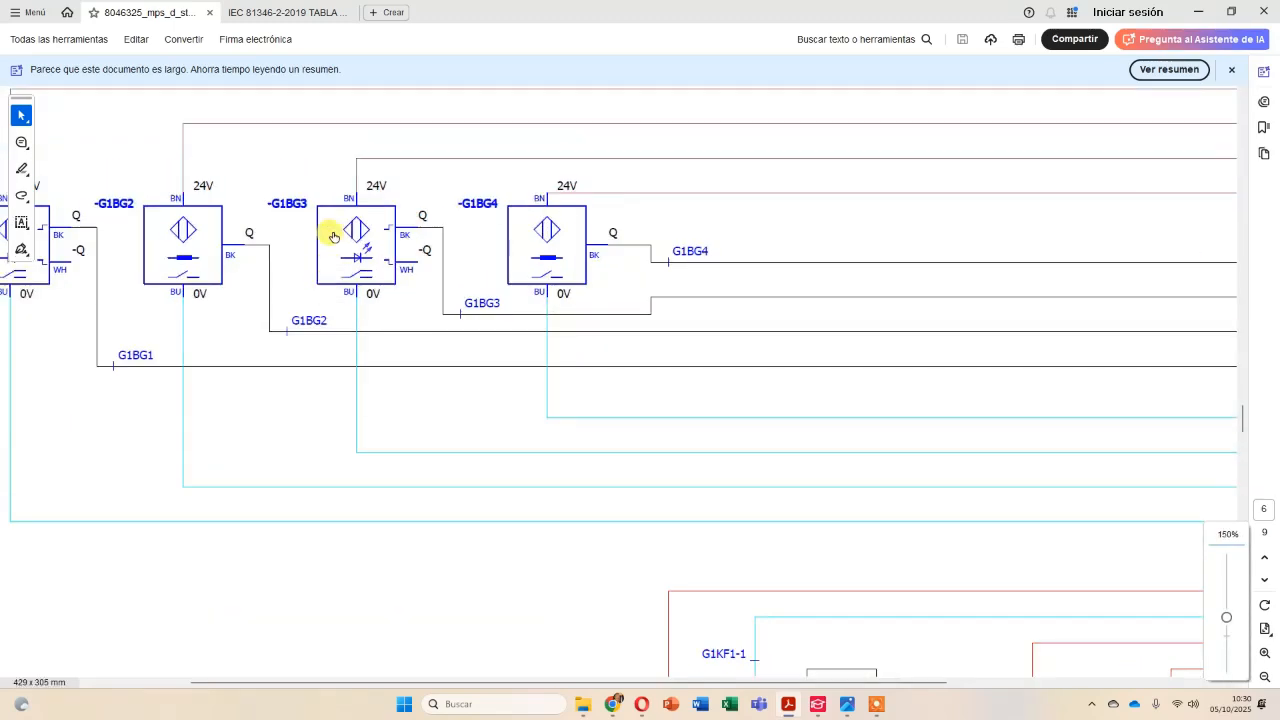
{"action": "left_click_drag", "start_coordinate": [787, 682], "coordinate": [687, 682]}
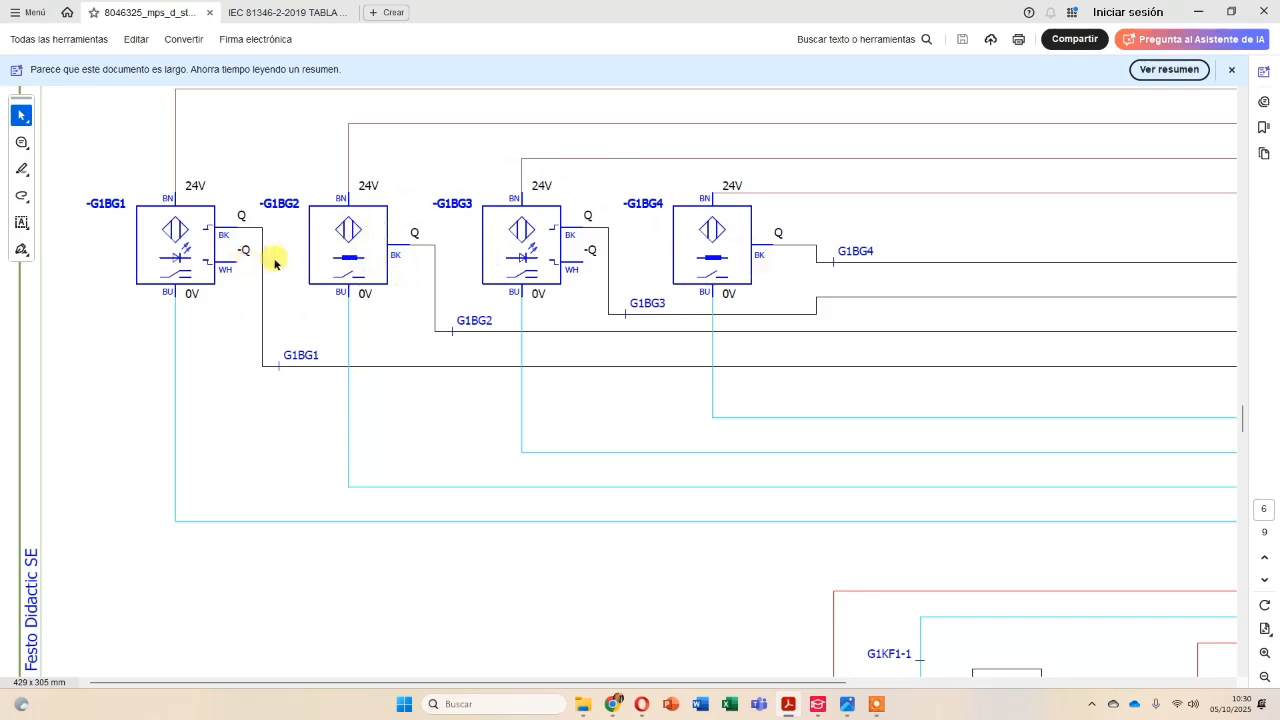
Switch back to EPLAN and browse the IEC_symbol electrical engineering symbols to the Light barrier category of Sensor, switch, and pushbutton.
{"action": "key", "text": "alt+Tab"}
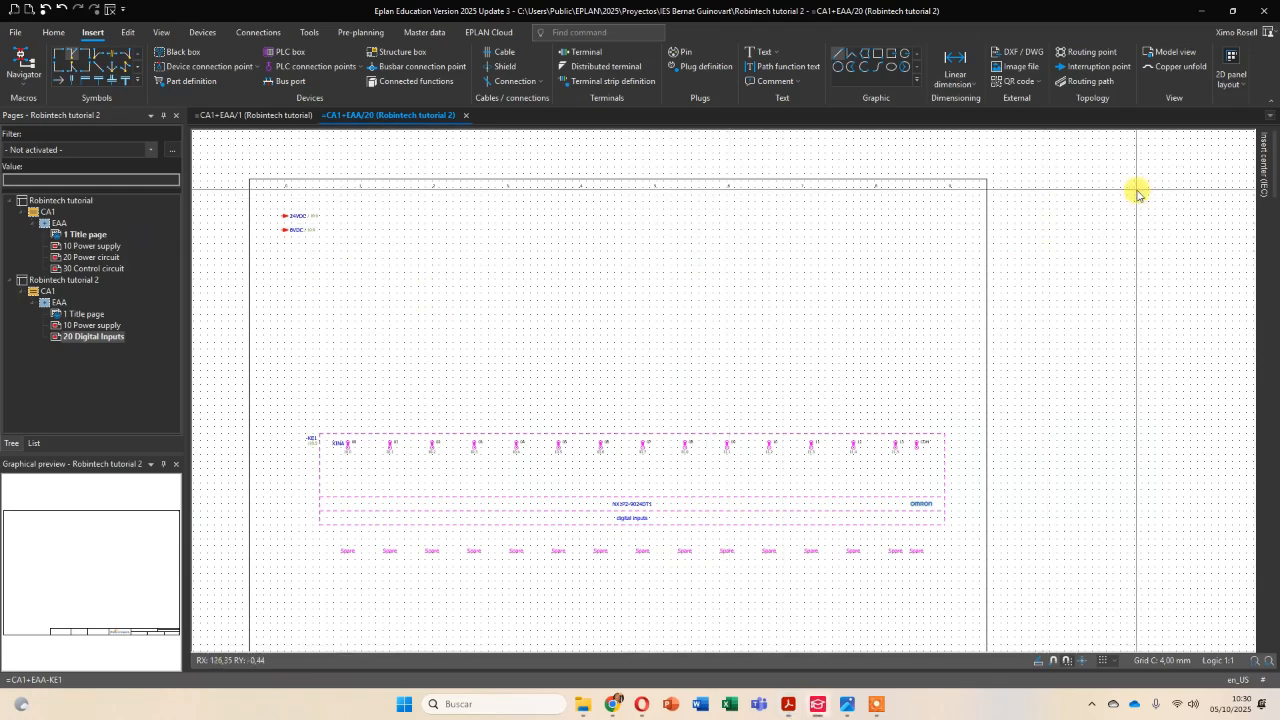
{"action": "left_click", "coordinate": [1262, 168]}
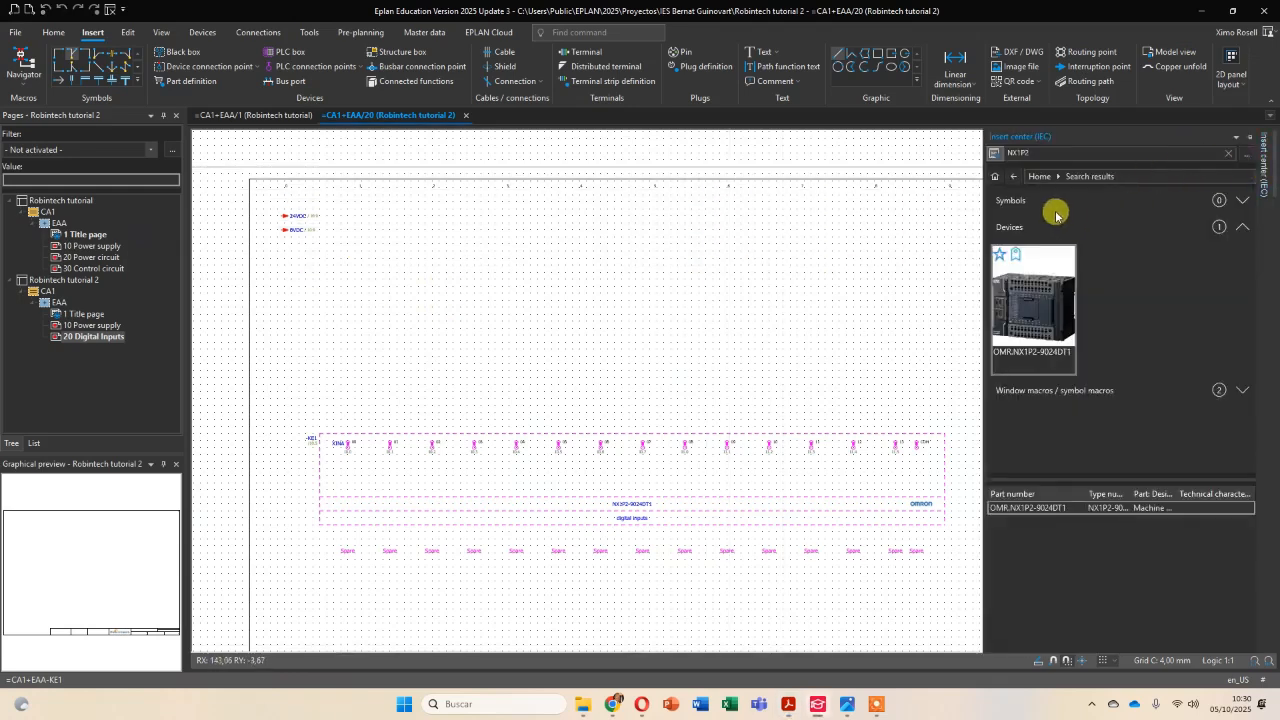
{"action": "left_click", "coordinate": [994, 176]}
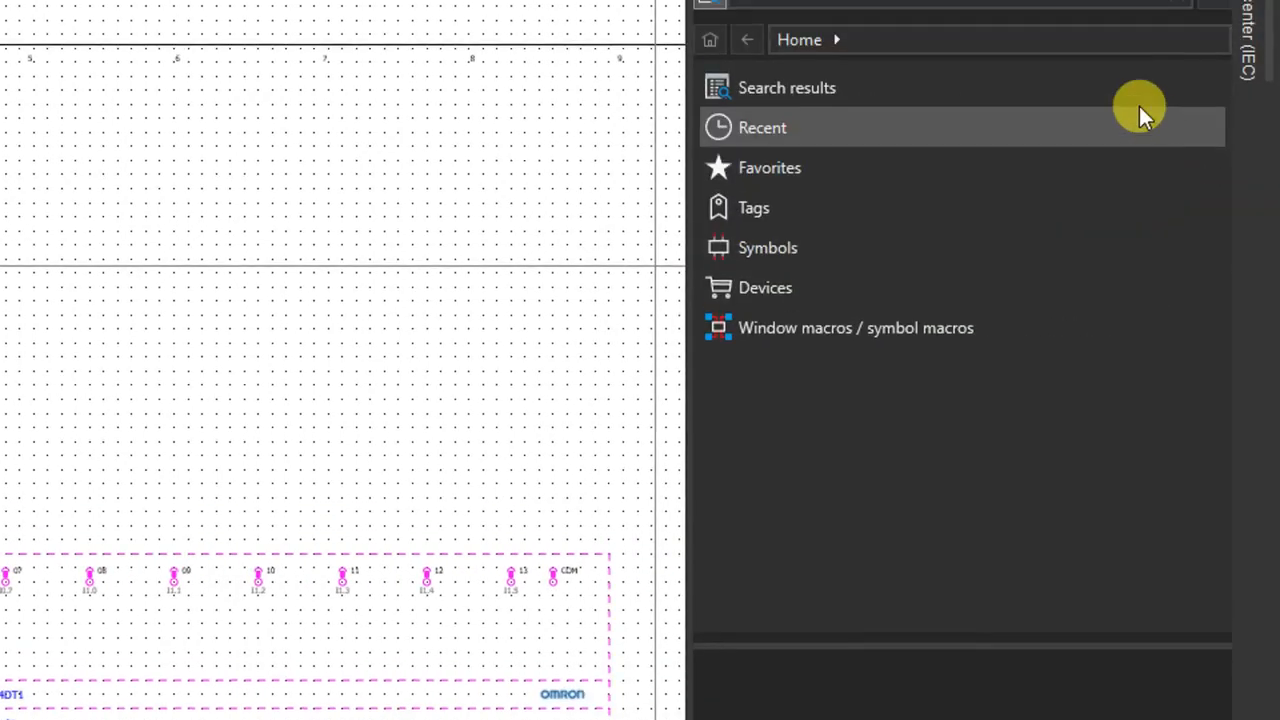
{"action": "left_click", "coordinate": [875, 257]}
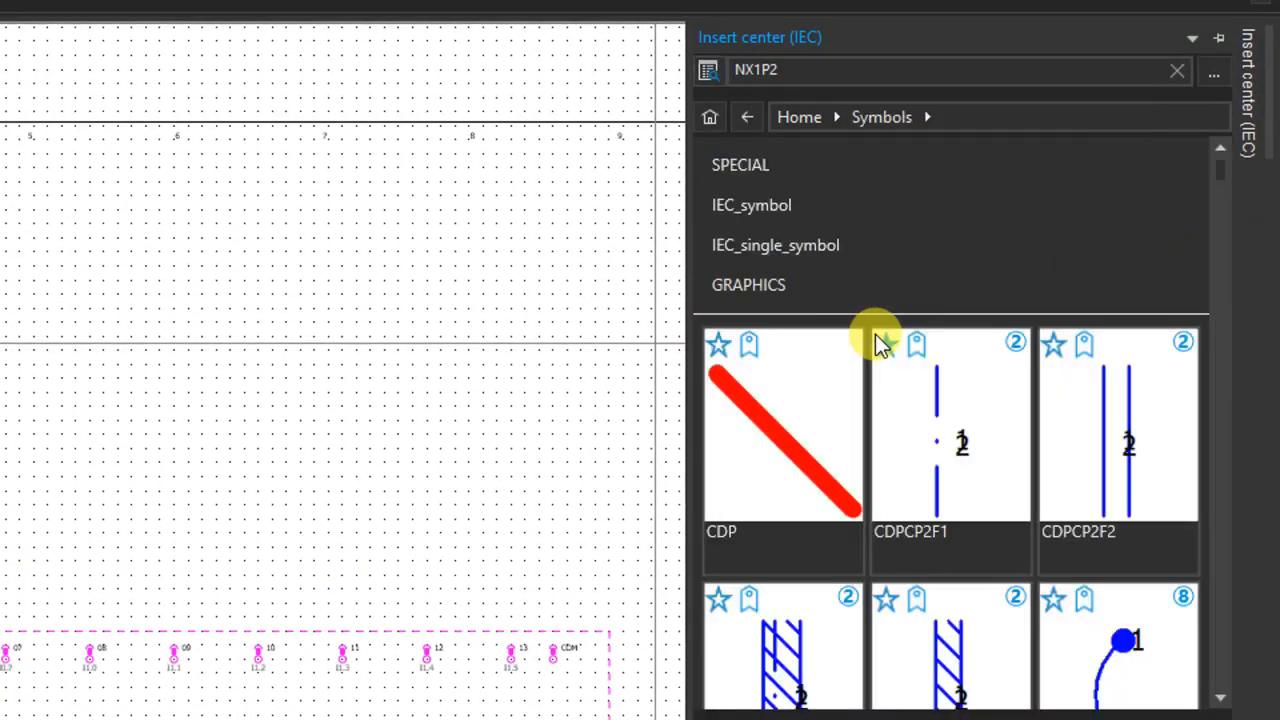
{"action": "left_click", "coordinate": [809, 213]}
{"action": "left_click", "coordinate": [791, 176]}
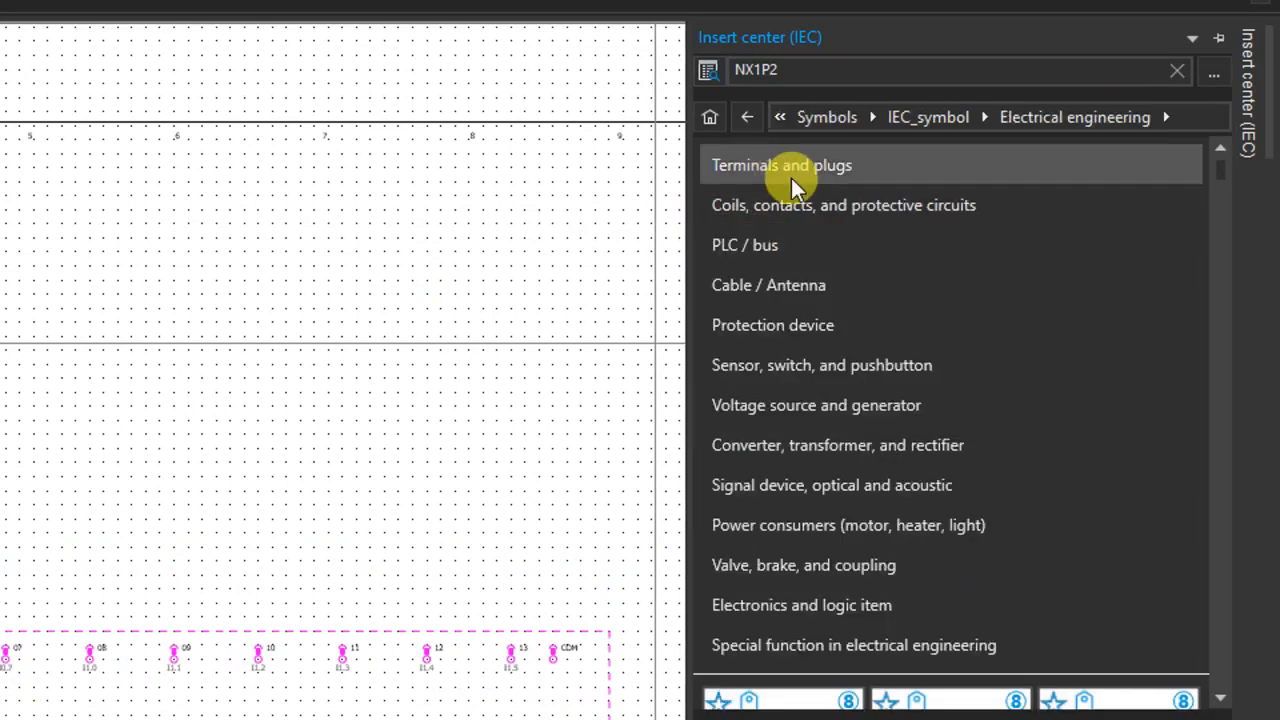
{"action": "left_click", "coordinate": [794, 348]}
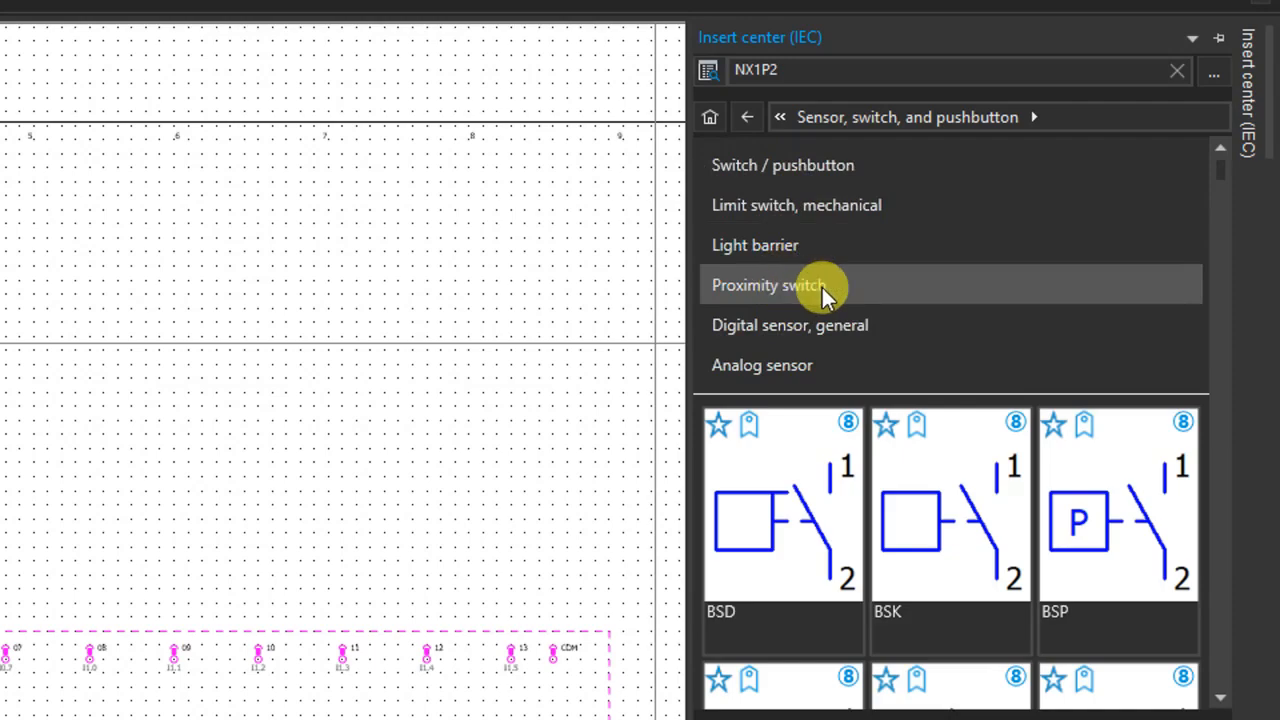
{"action": "left_click", "coordinate": [773, 253]}
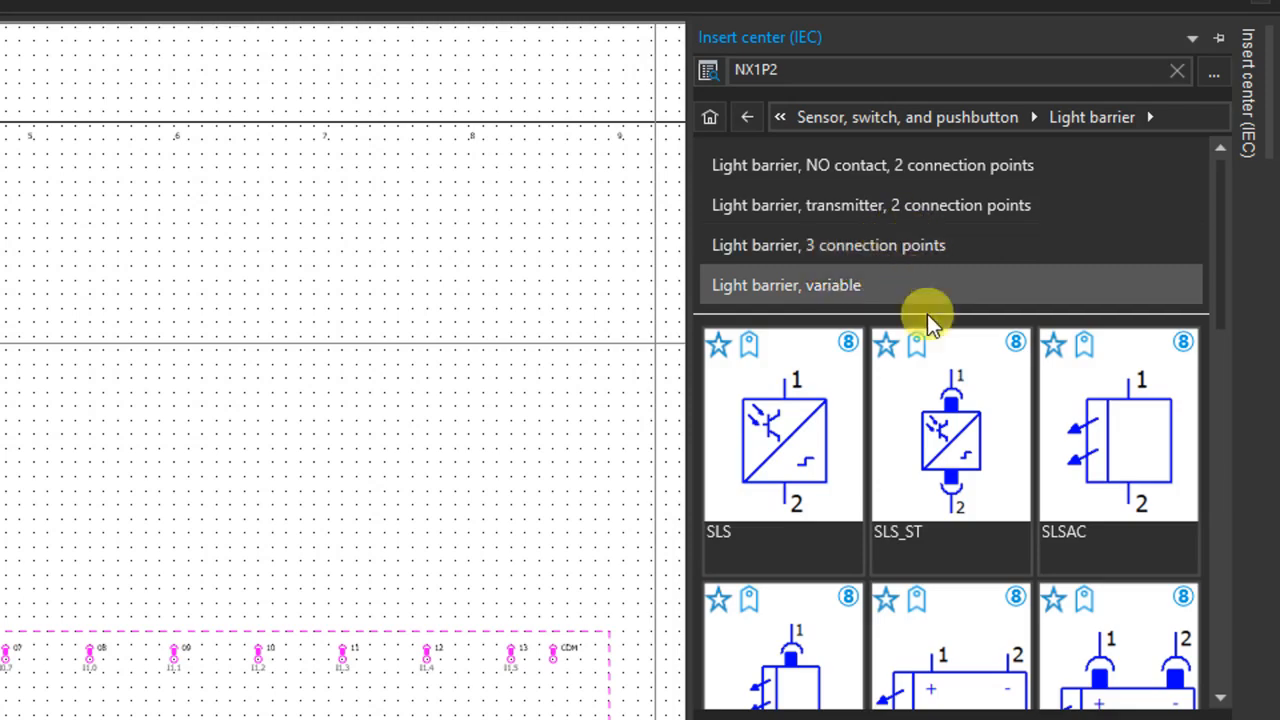
Place the SOLR_2 light barrier symbol above the digital inputs box with the displayed DT -BG1.
{"action": "scroll", "coordinate": [944, 343], "scroll_direction": "down", "scroll_amount": 3}
{"action": "scroll", "coordinate": [946, 350], "scroll_direction": "down", "scroll_amount": 2}
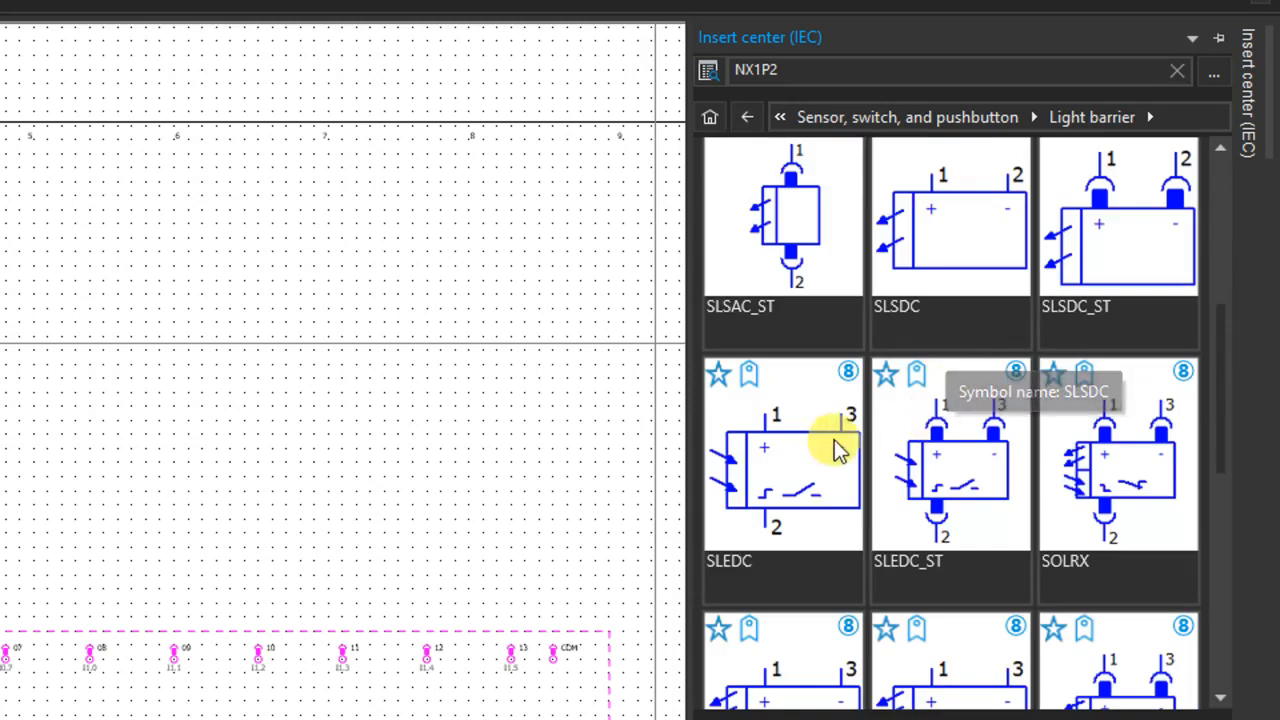
{"action": "scroll", "coordinate": [1012, 398], "scroll_direction": "down", "scroll_amount": 2}
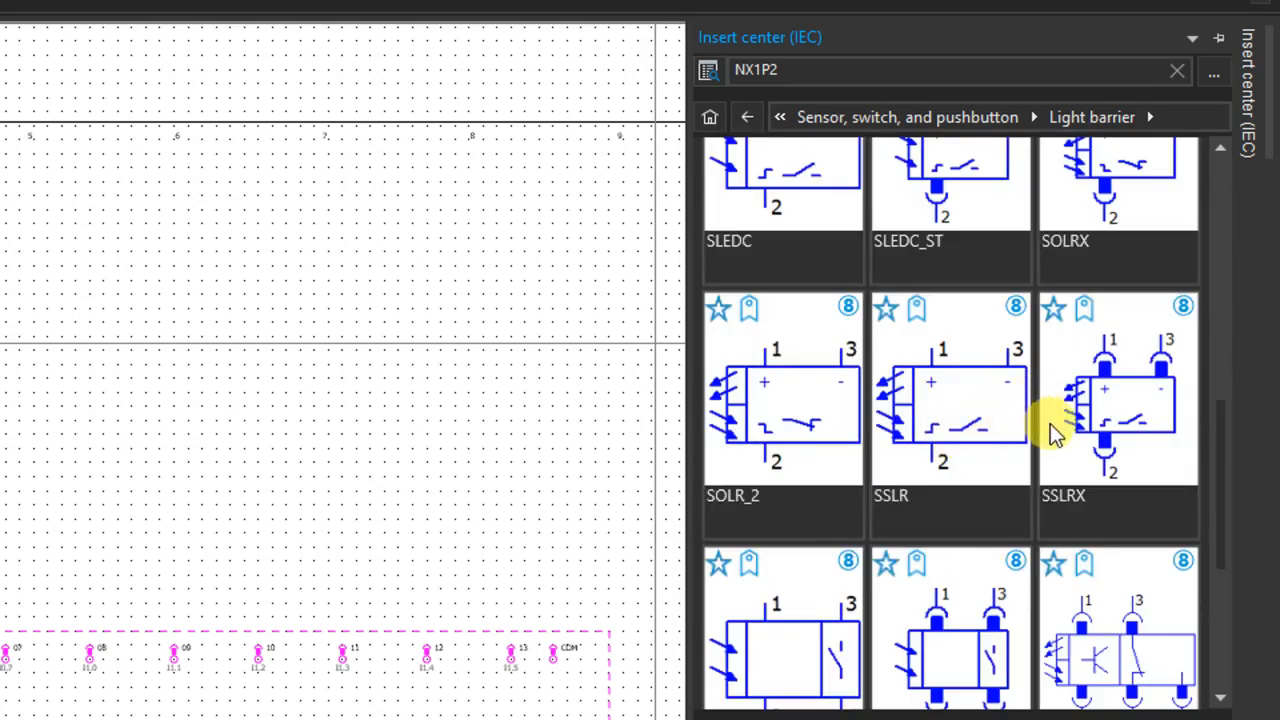
{"action": "left_click_drag", "start_coordinate": [785, 440], "coordinate": [200, 350]}
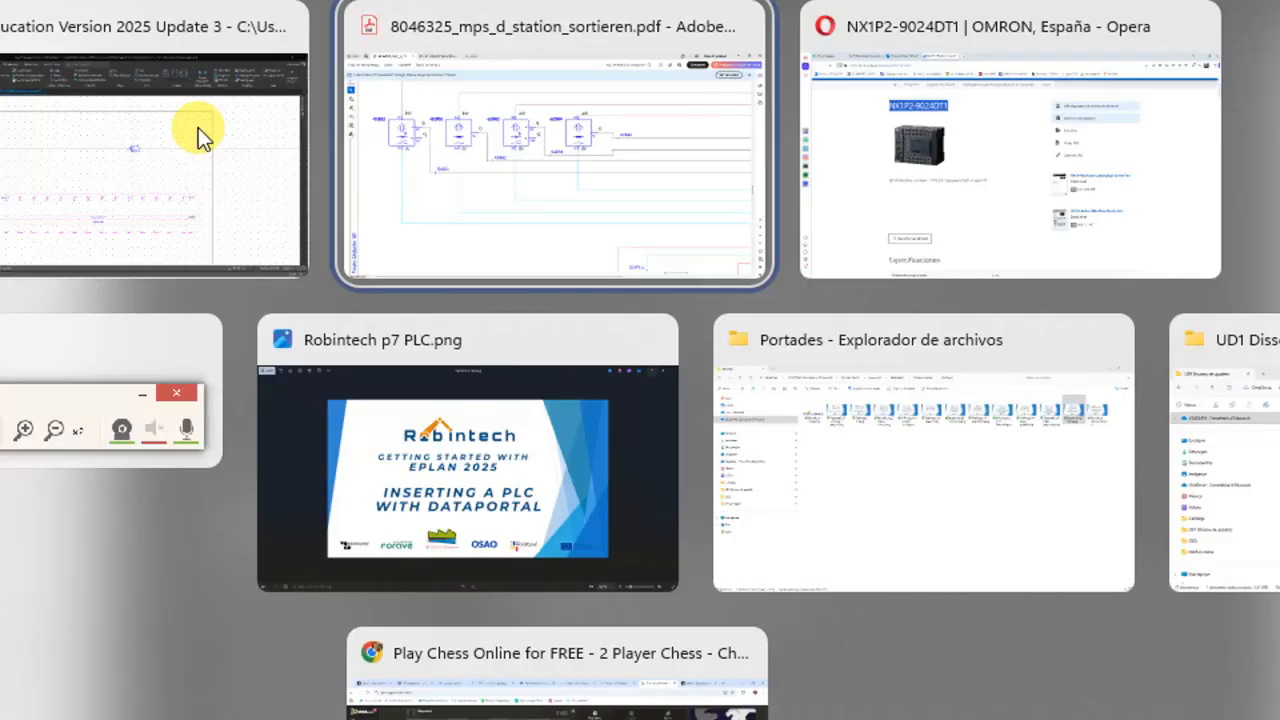
{"action": "left_click", "coordinate": [198, 127]}
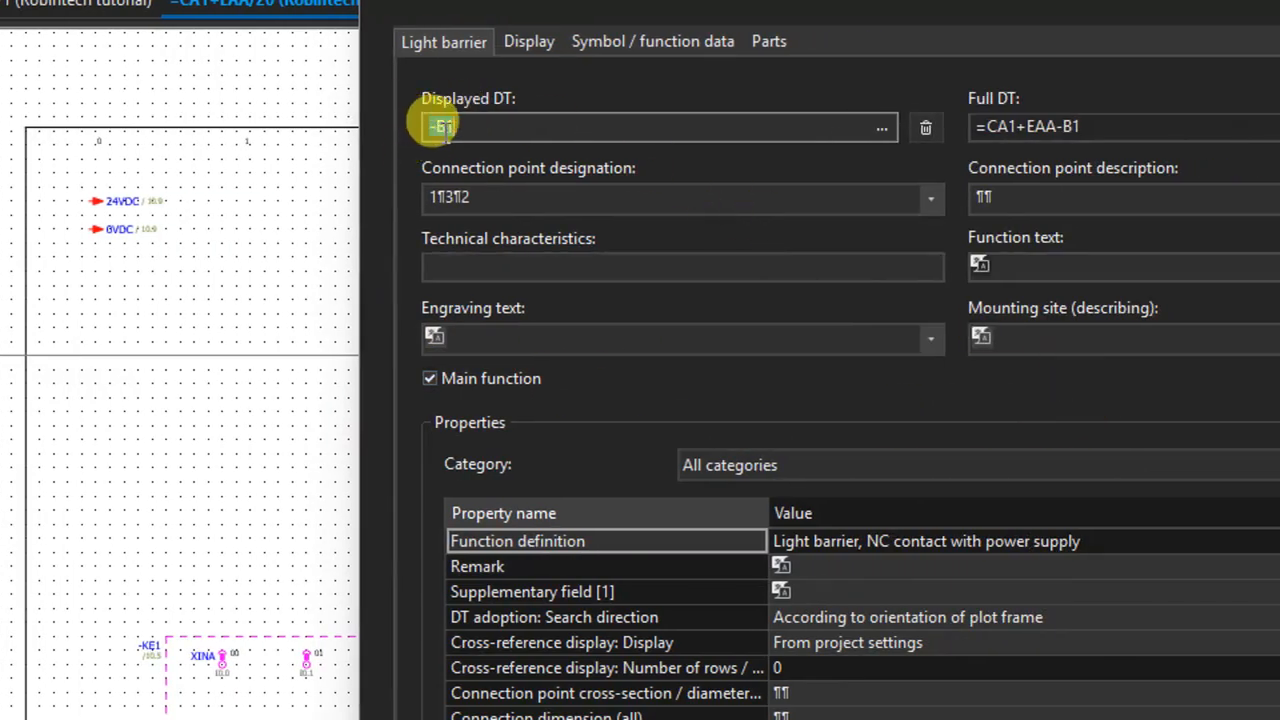
{"action": "left_click_drag", "start_coordinate": [446, 130], "coordinate": [480, 138]}
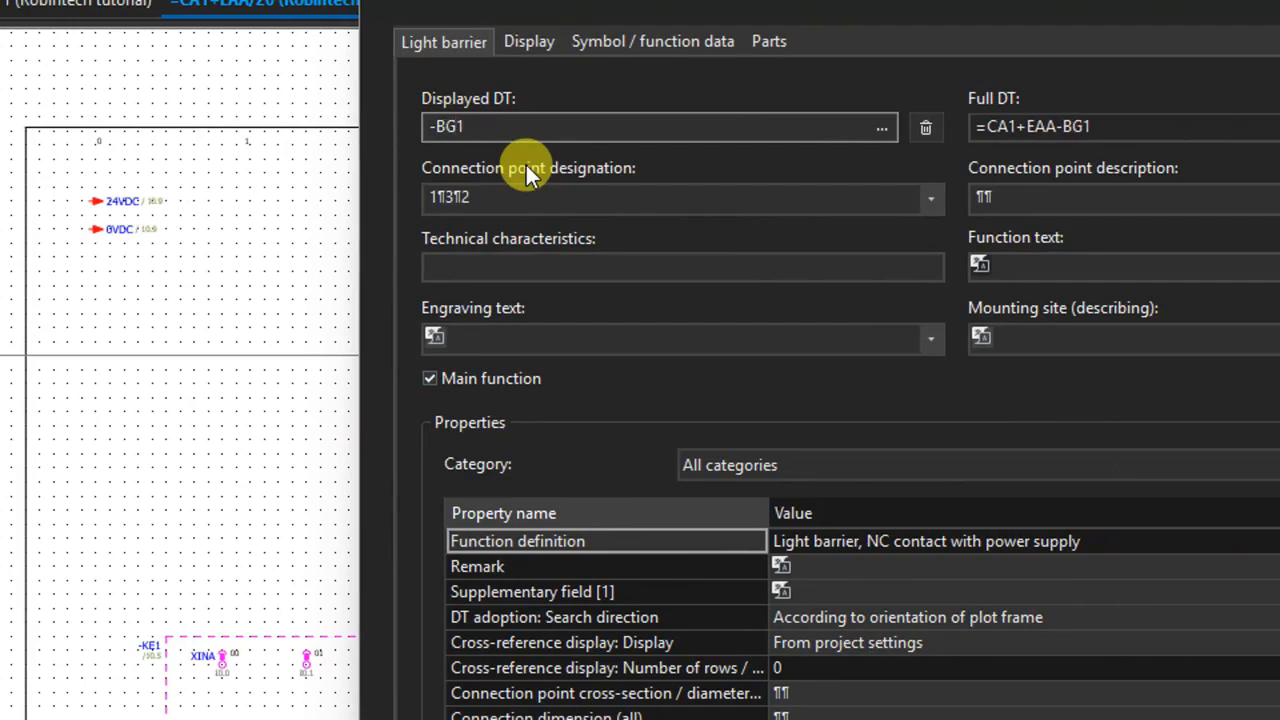
{"action": "key", "text": "Return"}
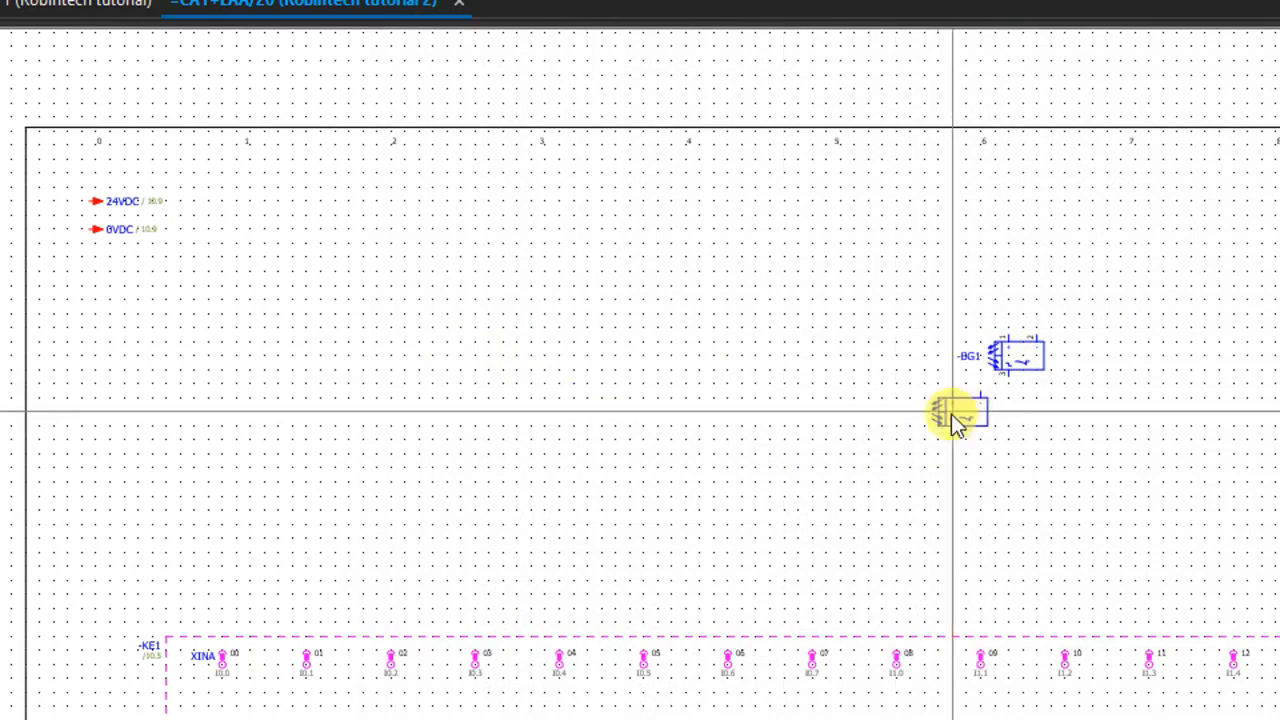
Place a second light barrier beside -BG1 with the displayed DT -BG3 and finish inserting.
{"action": "left_click", "coordinate": [1010, 357]}
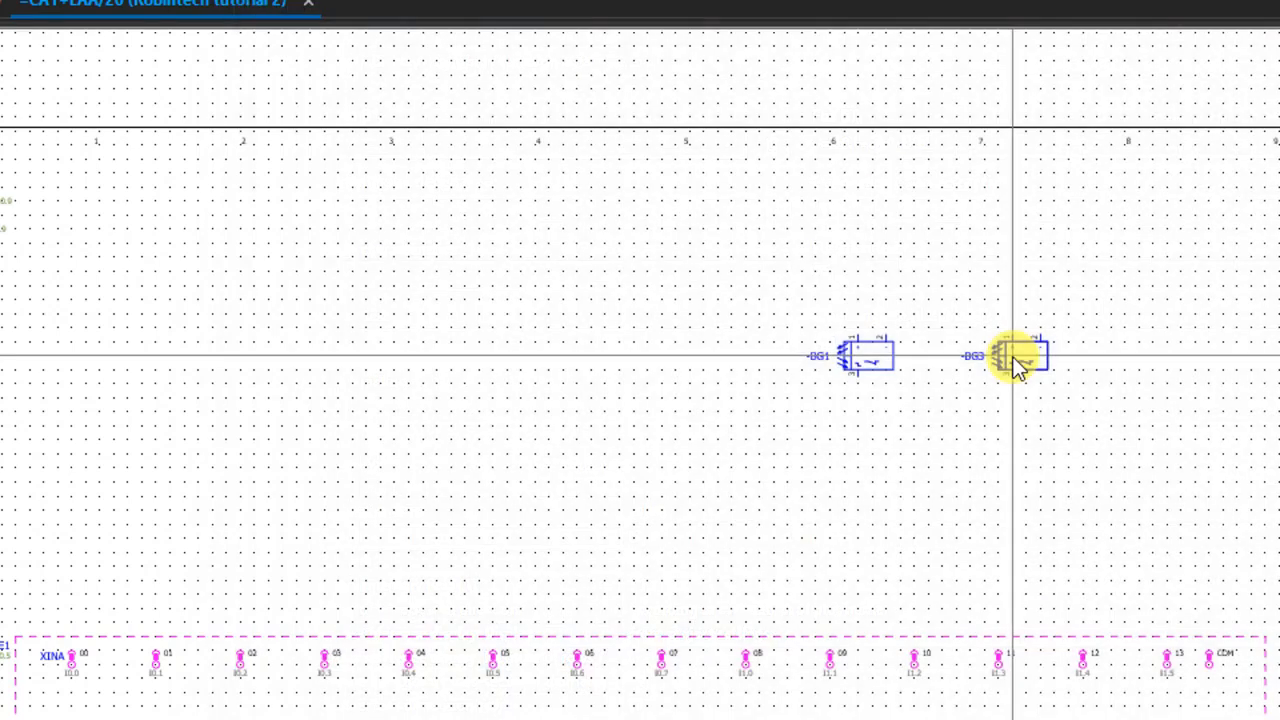
{"action": "left_click", "coordinate": [1014, 357]}
{"action": "key", "text": "Escape"}
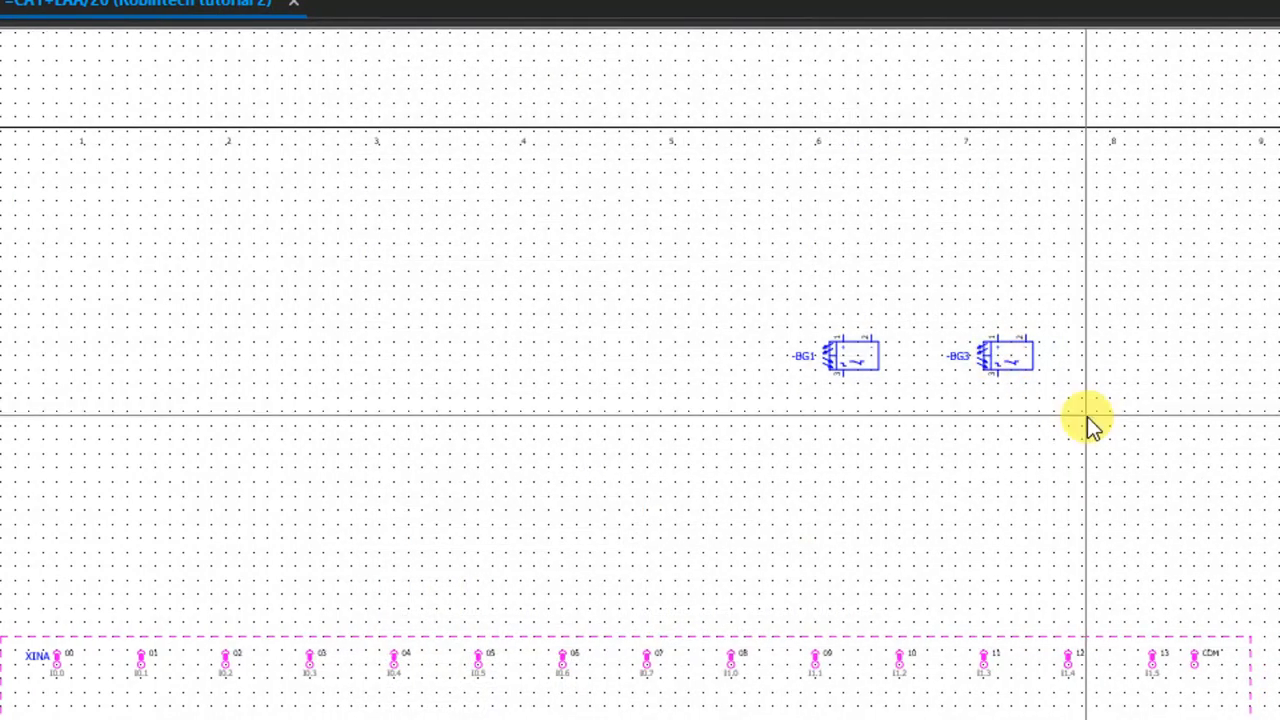
Move the light barriers -BG1 and -BG3 side by side to the left part of the page, below the interruption points.
{"action": "left_click_drag", "start_coordinate": [795, 289], "coordinate": [1124, 437]}
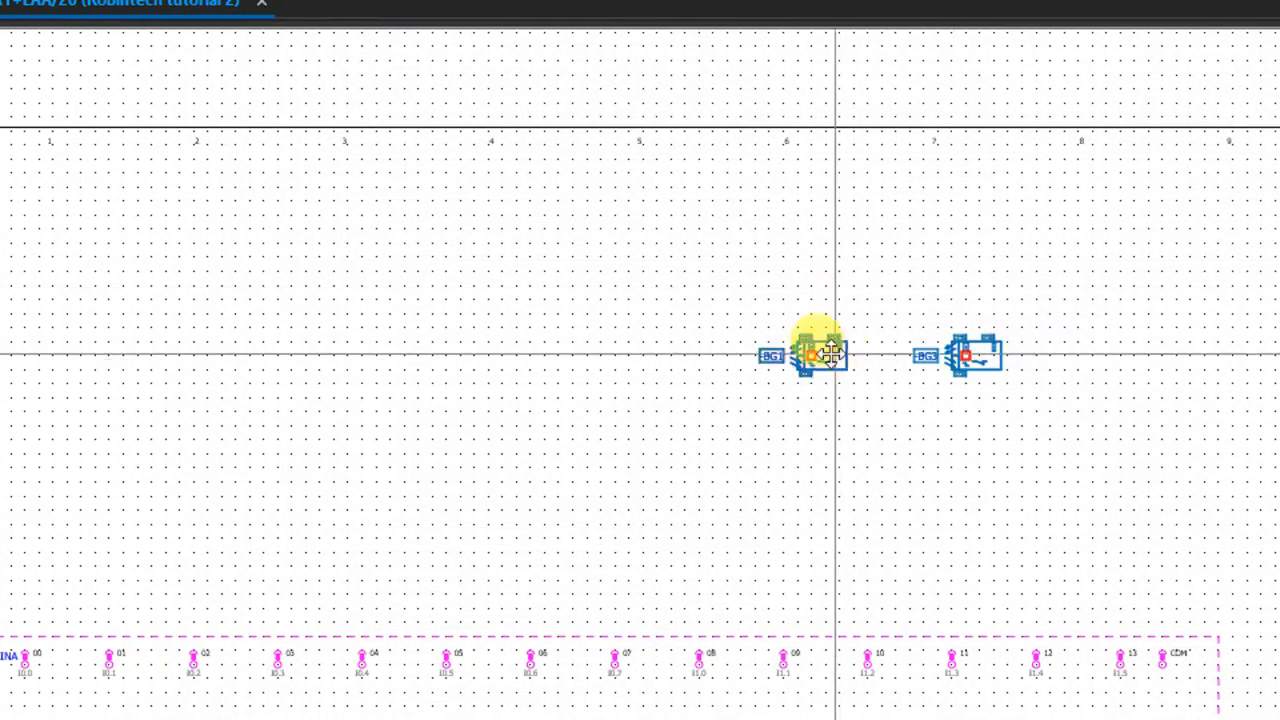
{"action": "left_click_drag", "start_coordinate": [830, 355], "coordinate": [156, 332]}
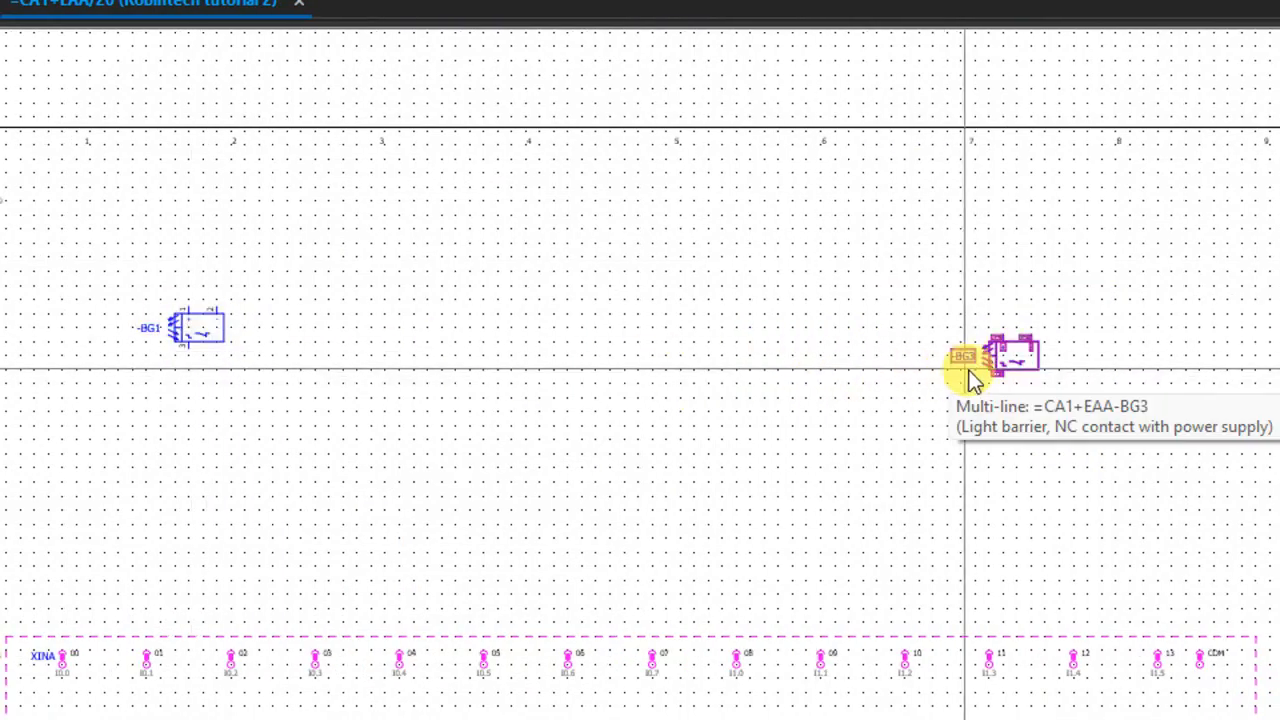
{"action": "left_click_drag", "start_coordinate": [1000, 371], "coordinate": [346, 360]}
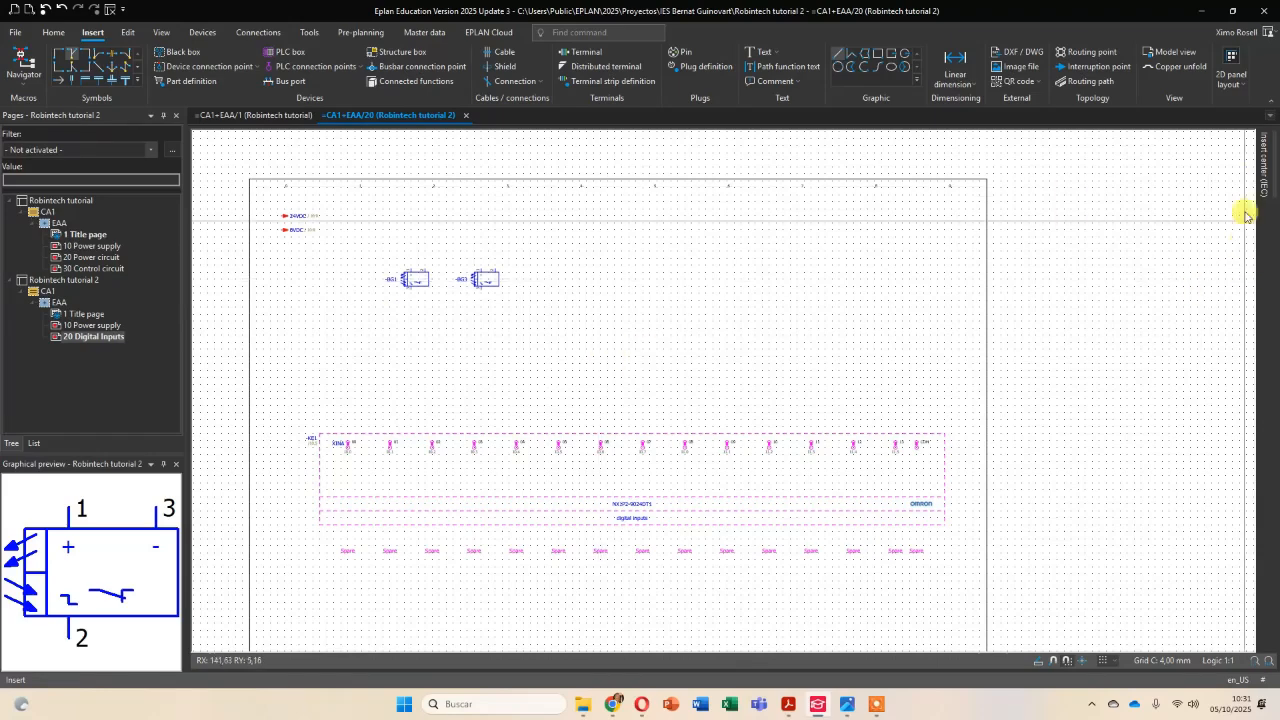
Place the SSNS2 symbol from the Proximity switch category beyond the light barriers with the displayed DT -BG2.
{"action": "mouse_move", "coordinate": [1263, 153]}
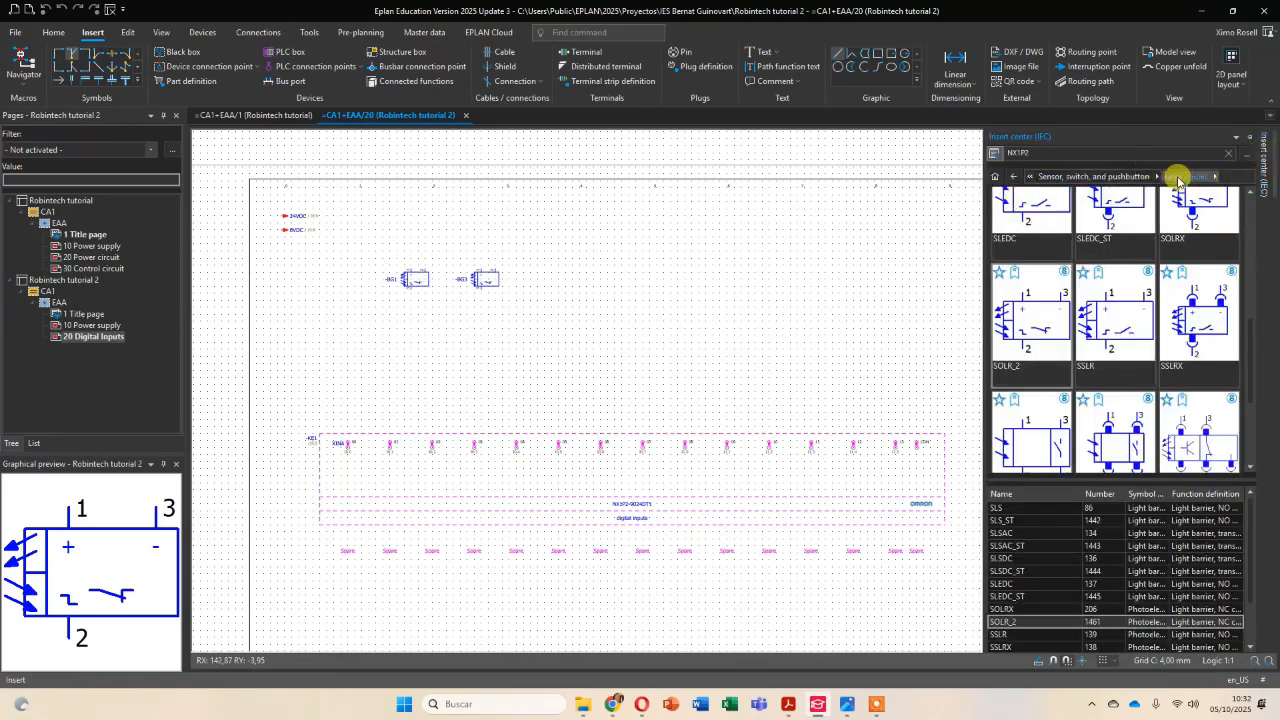
{"action": "left_click", "coordinate": [1085, 178]}
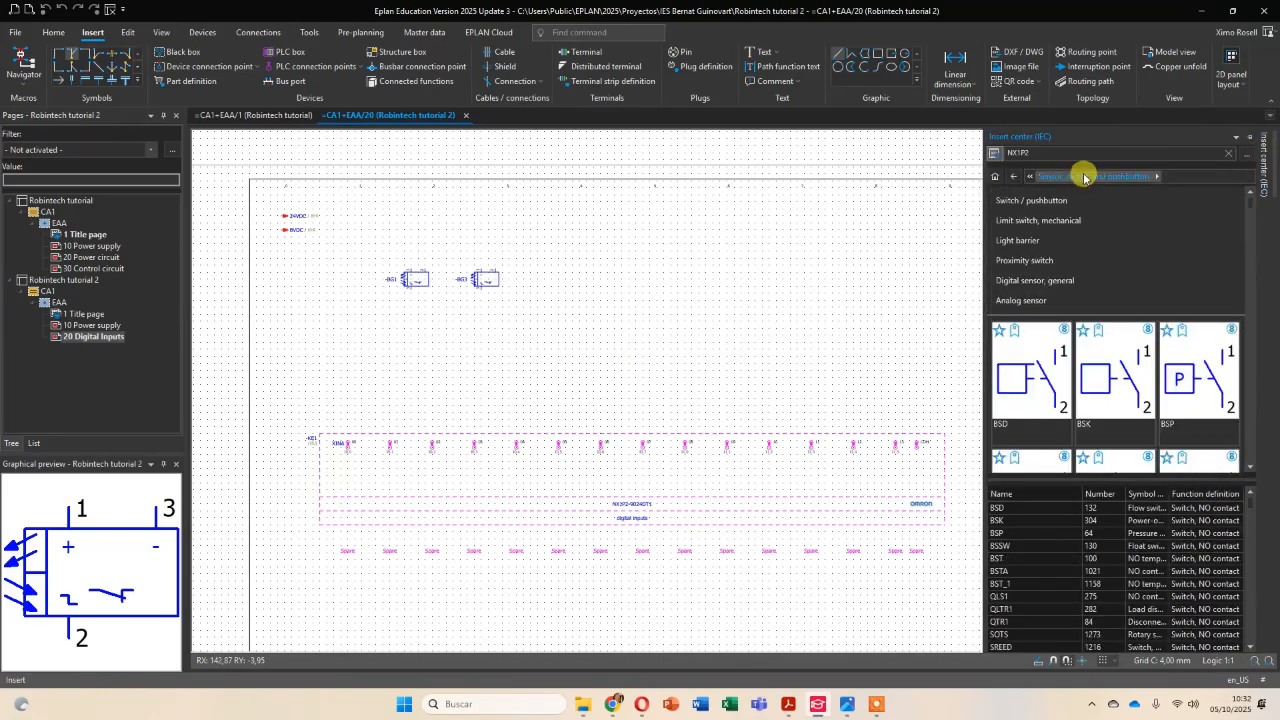
{"action": "left_click", "coordinate": [1042, 260]}
{"action": "scroll", "coordinate": [1105, 350], "scroll_direction": "down", "scroll_amount": 2}
{"action": "scroll", "coordinate": [1105, 350], "scroll_direction": "down", "scroll_amount": 1}
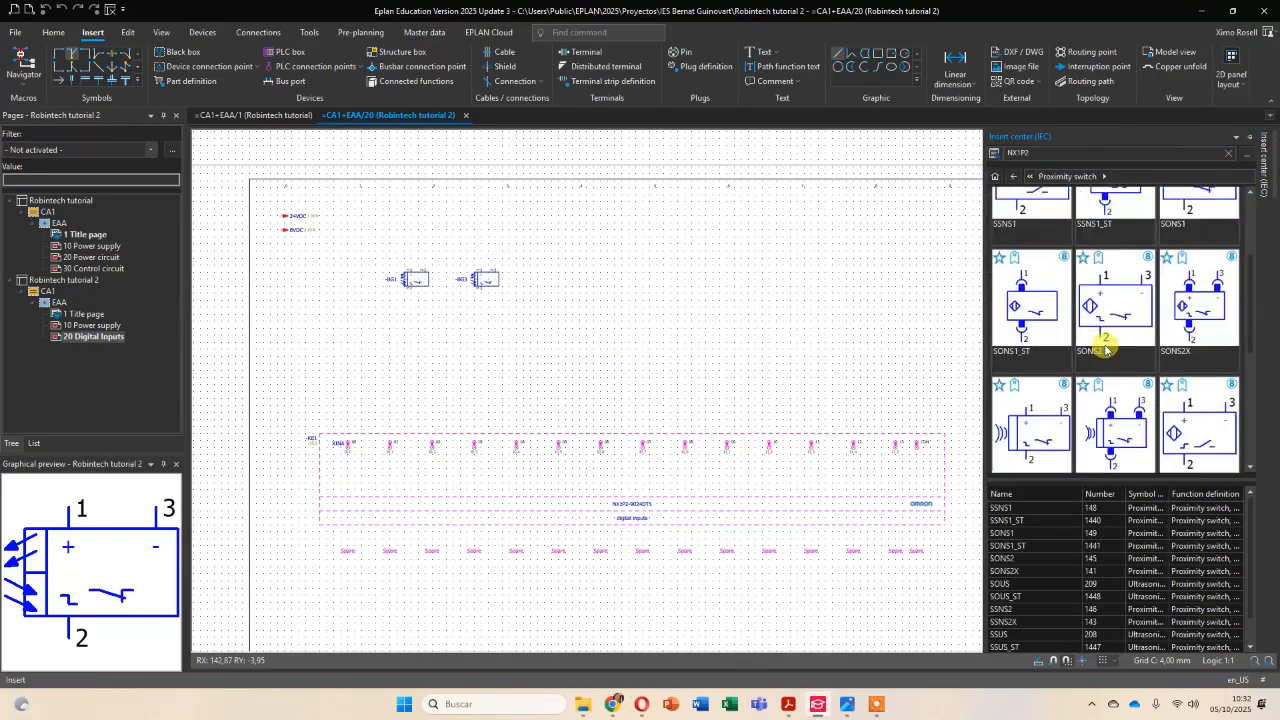
{"action": "scroll", "coordinate": [1122, 330], "scroll_direction": "down", "scroll_amount": 1}
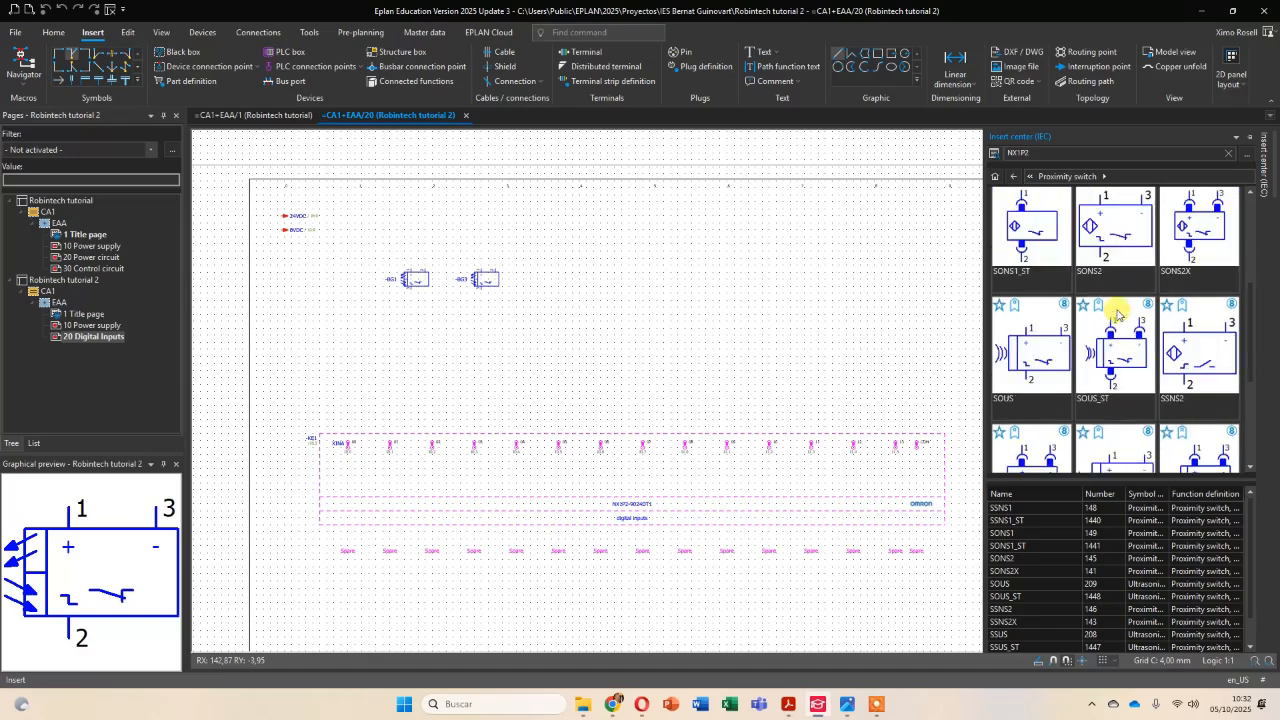
{"action": "left_click", "coordinate": [1172, 352]}
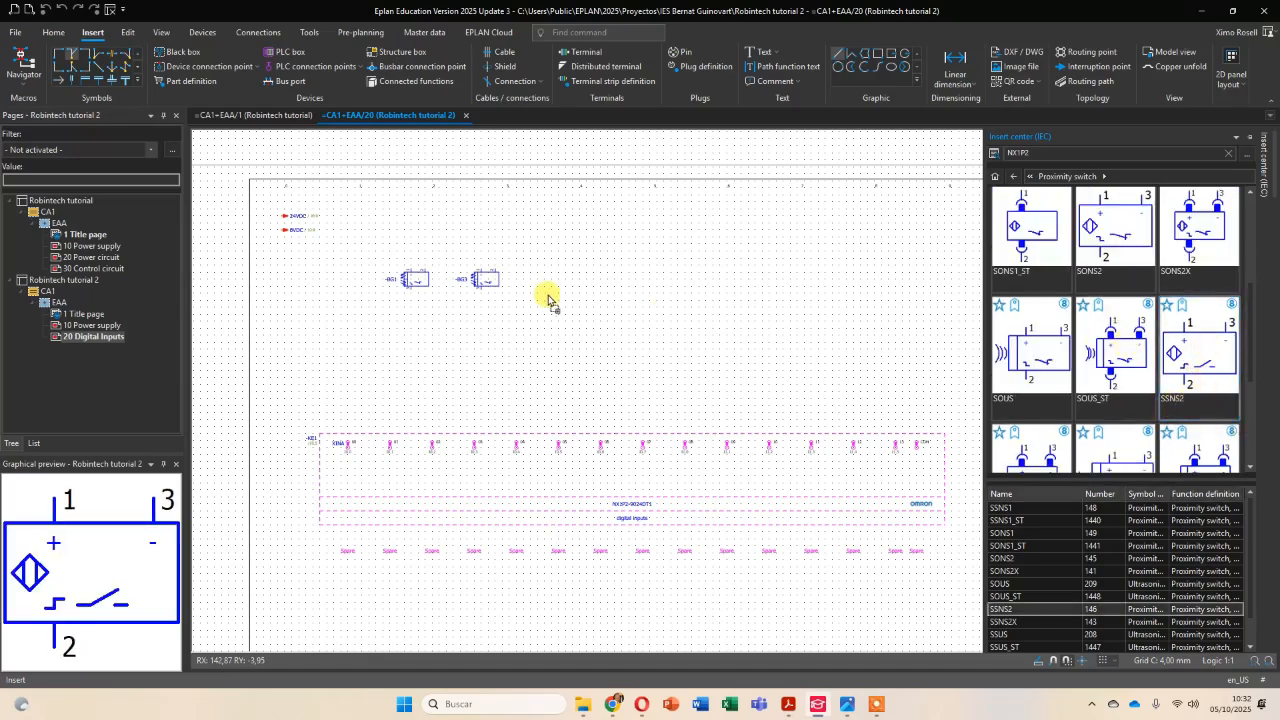
{"action": "left_click_drag", "start_coordinate": [548, 300], "coordinate": [551, 300]}
{"action": "left_click", "coordinate": [599, 322]}
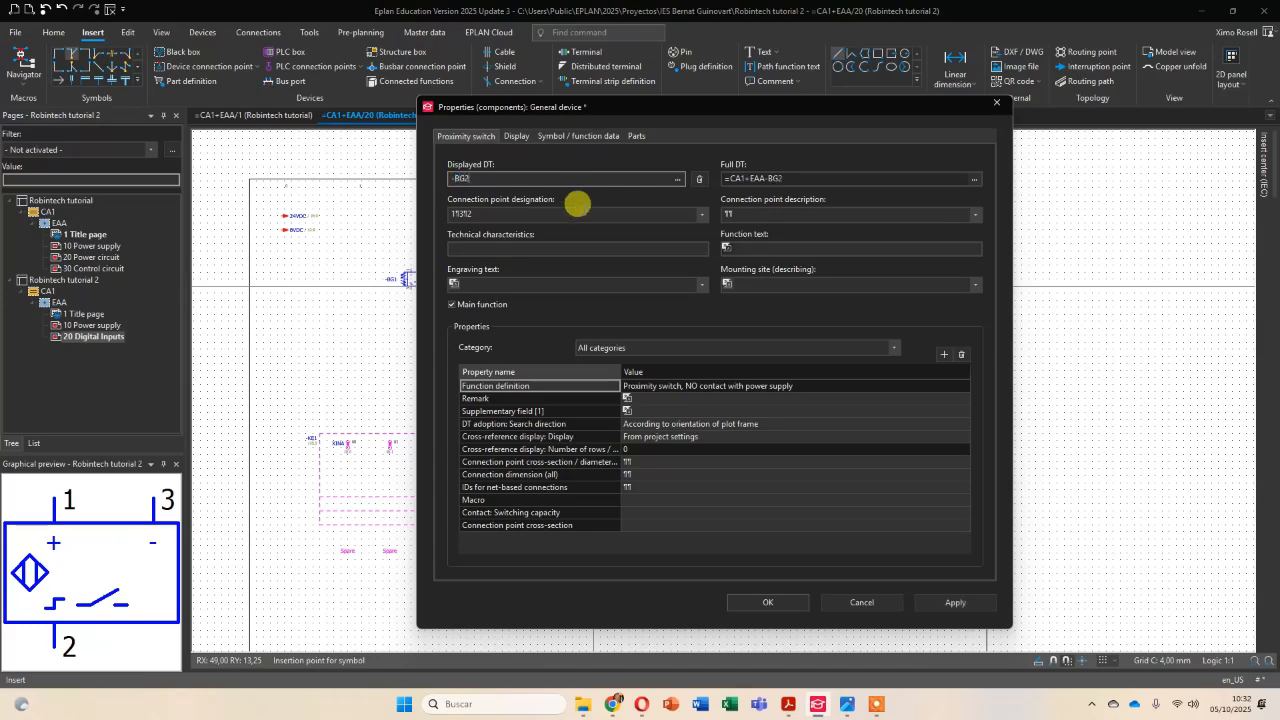
{"action": "type", "text": "-BG2"}
{"action": "key", "text": "Return"}
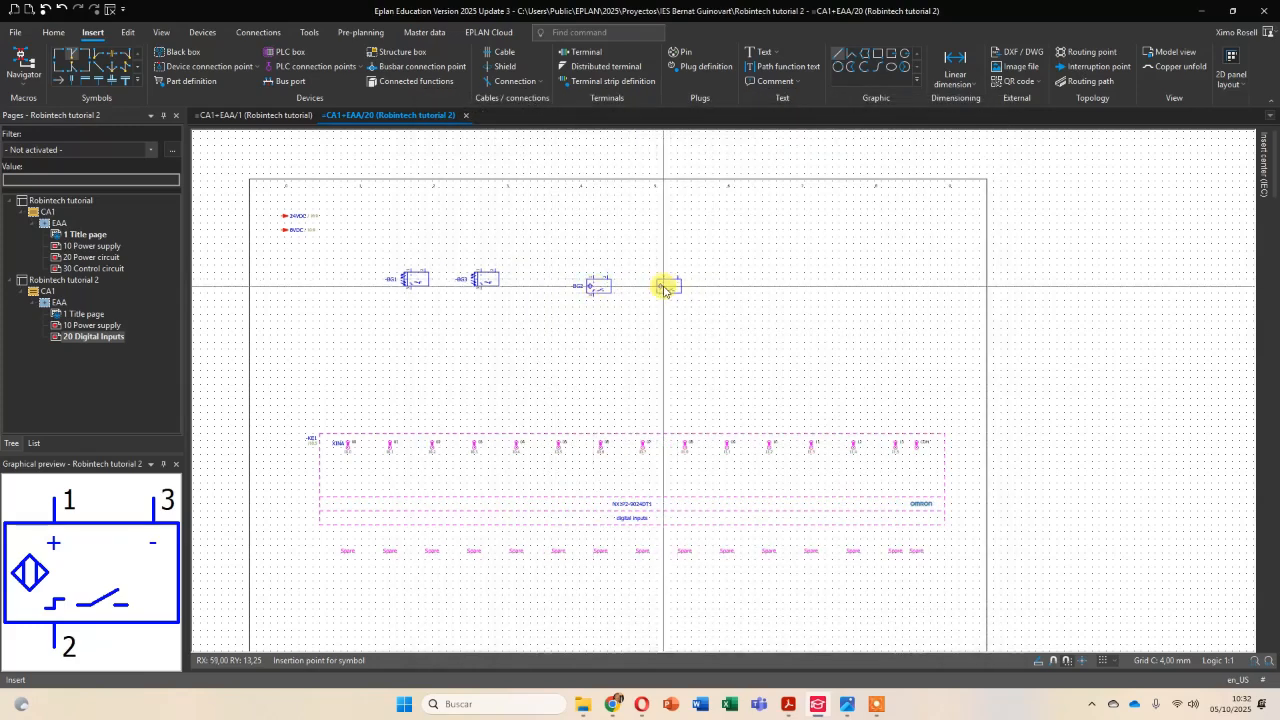
Place a second SSNS2 proximity switch beside -BG2 with the displayed DT -BG4.
{"action": "left_click", "coordinate": [664, 290]}
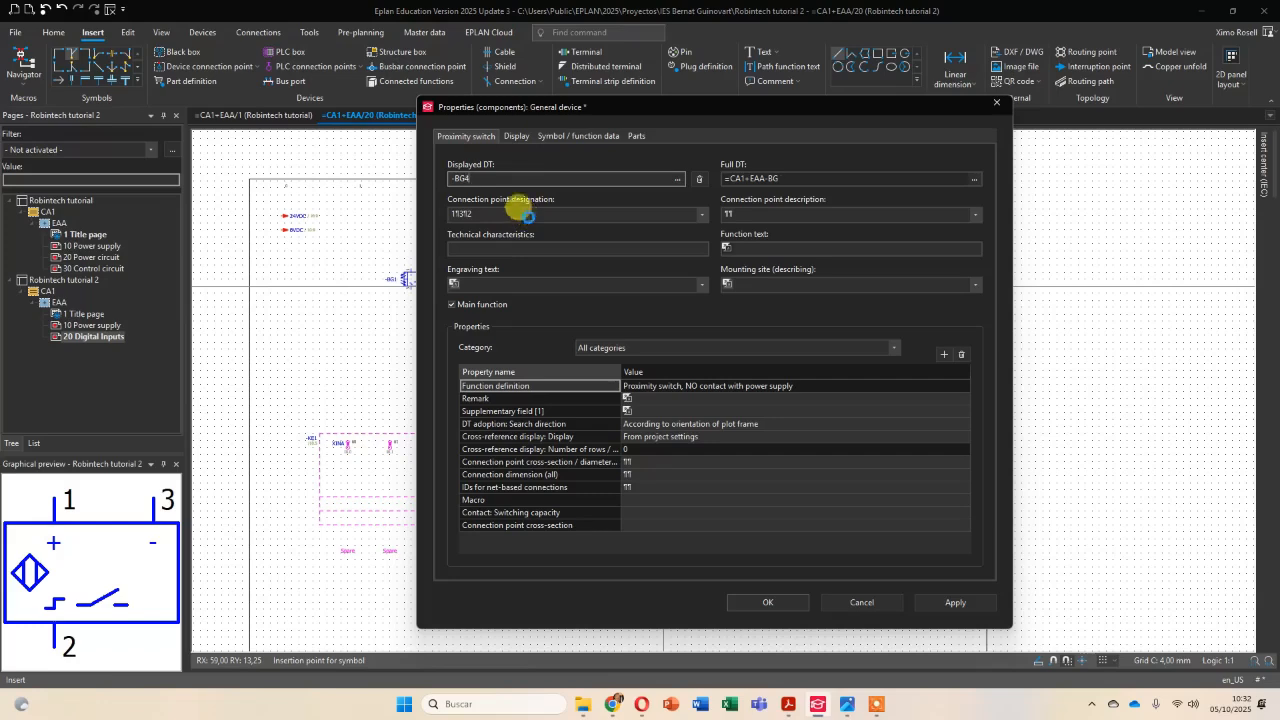
{"action": "type", "text": "-BG4"}
{"action": "key", "text": "Return"}
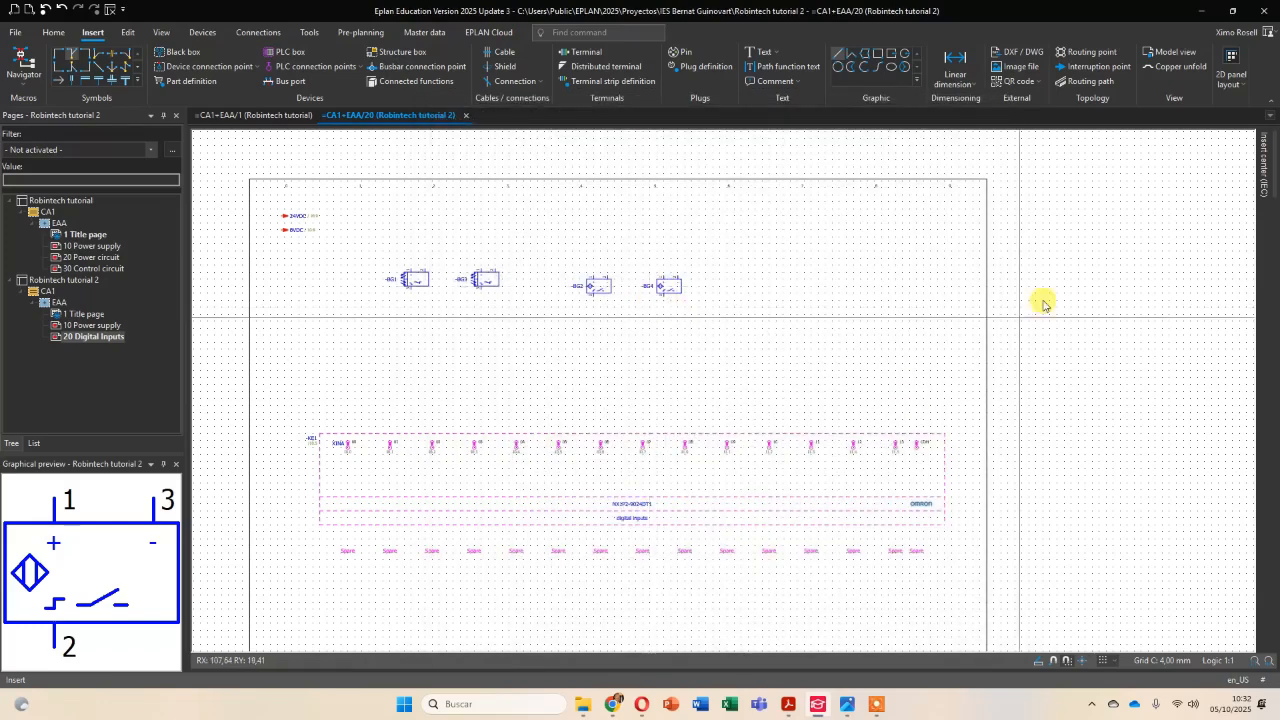
Switch to Acrobat and compare the sensors -B1BG1 to -B1BG3 on page 7 with -G1BG1 to -G1BG4 on page 6.
{"action": "key", "text": "alt+Tab"}
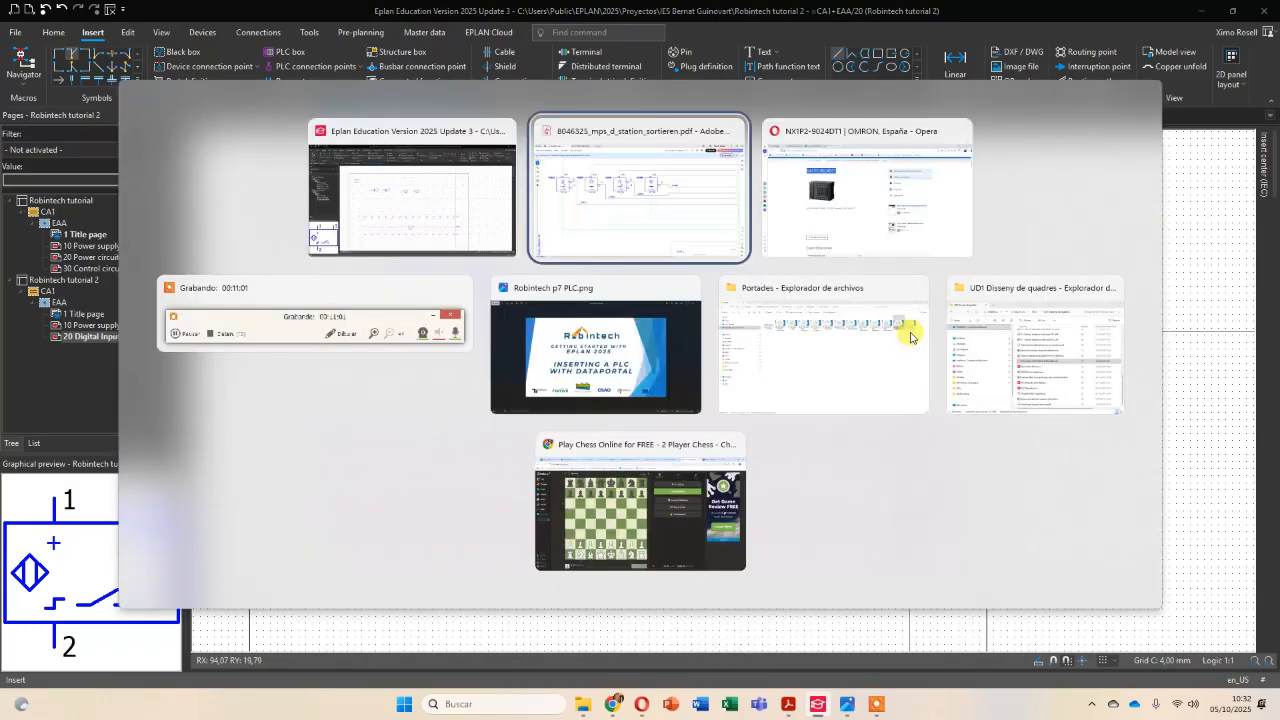
{"action": "scroll", "coordinate": [622, 306], "scroll_direction": "down", "scroll_amount": 5}
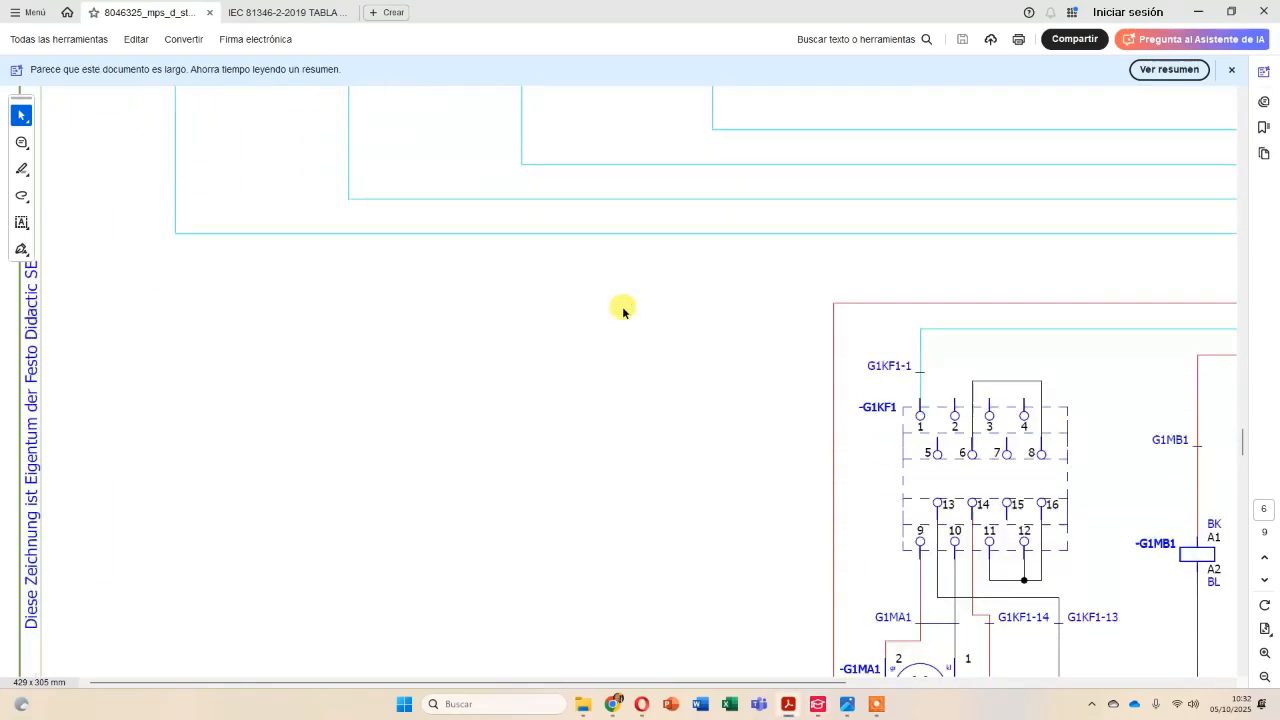
{"action": "scroll", "coordinate": [622, 306], "scroll_direction": "down", "scroll_amount": 10}
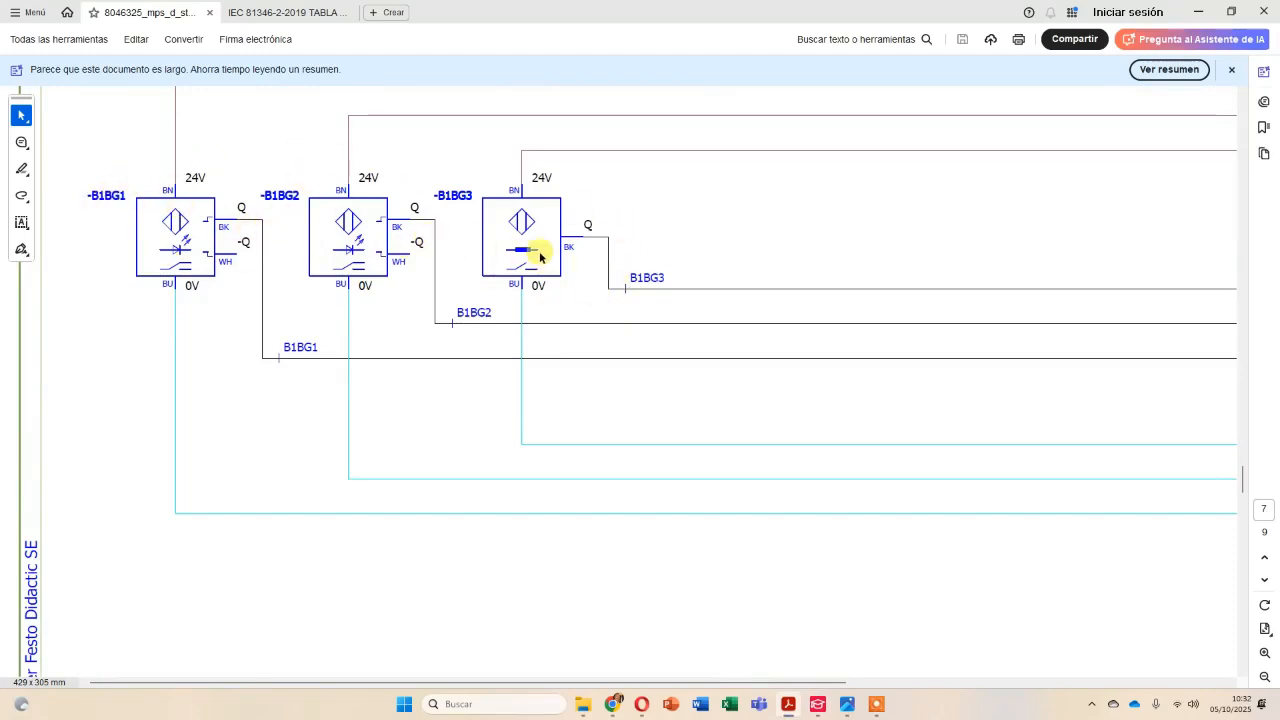
{"action": "scroll", "coordinate": [546, 250], "scroll_direction": "up", "scroll_amount": 10}
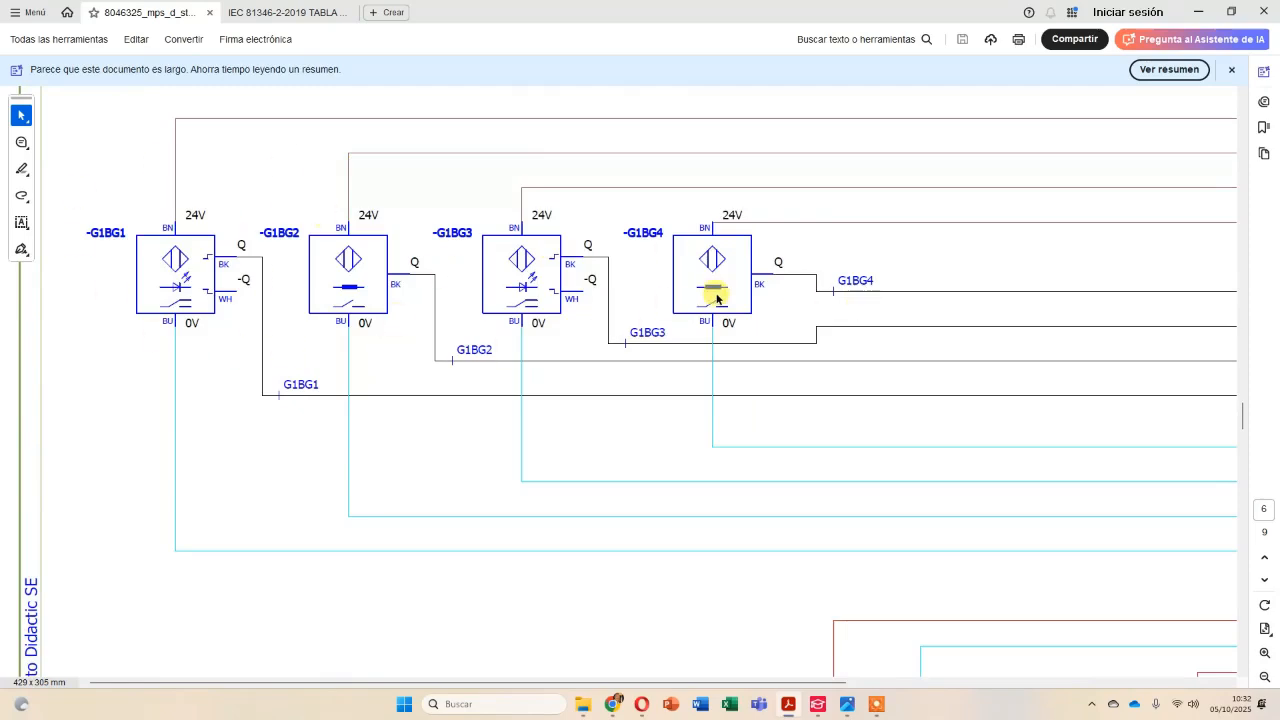
Switch back to EPLAN and move light barrier -BG1 so its output lines up with and connects to PLC input 00.
{"action": "key", "text": "alt+Tab"}
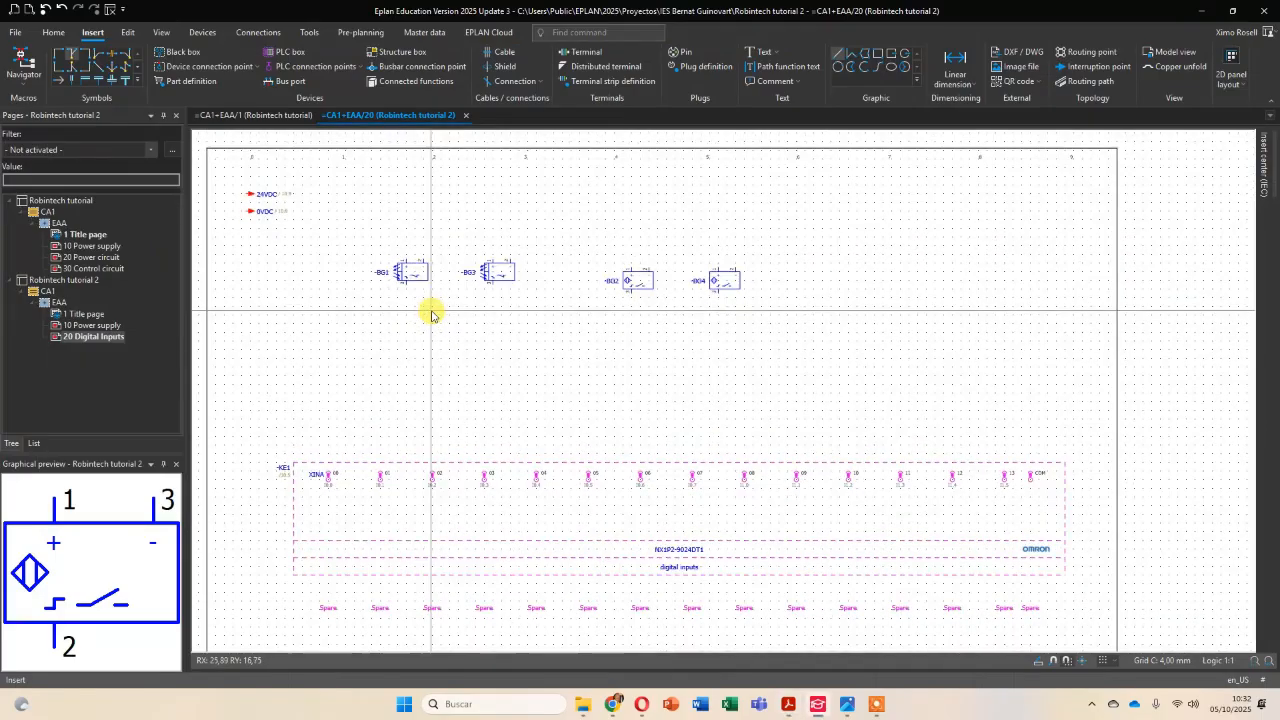
{"action": "scroll", "coordinate": [431, 314], "scroll_direction": "up", "scroll_amount": 1}
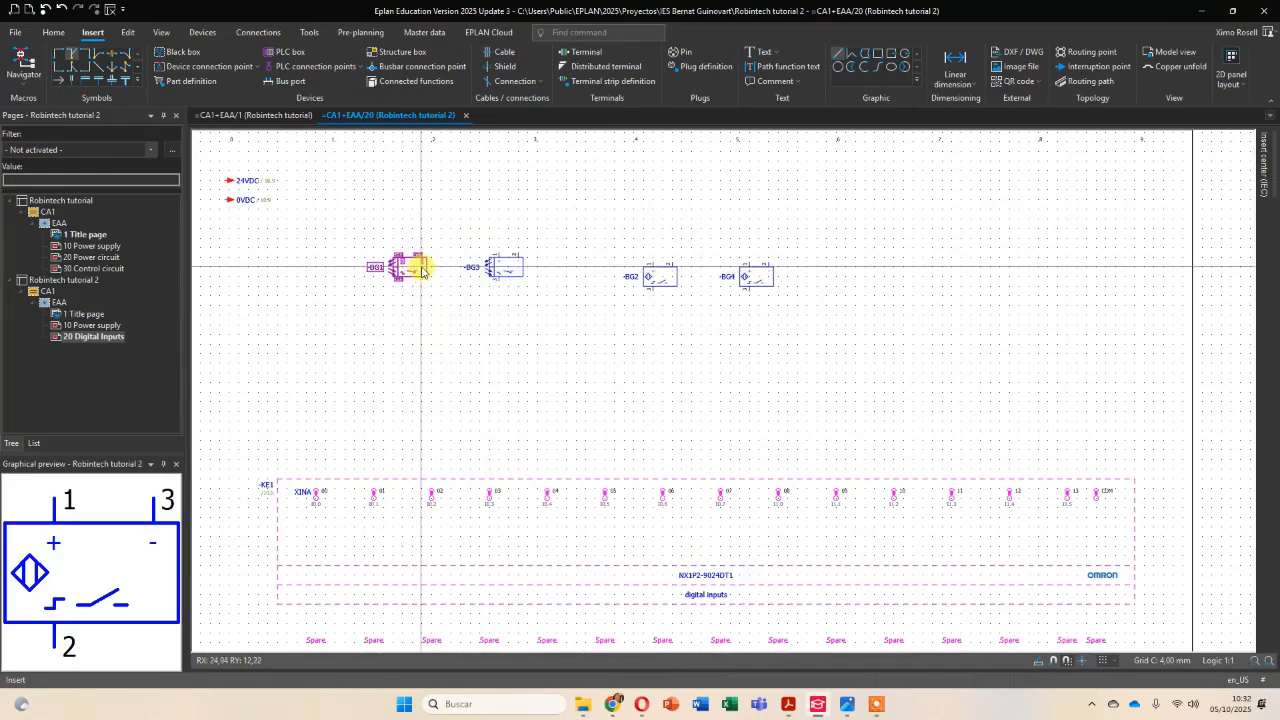
{"action": "left_click_drag", "start_coordinate": [422, 270], "coordinate": [322, 266]}
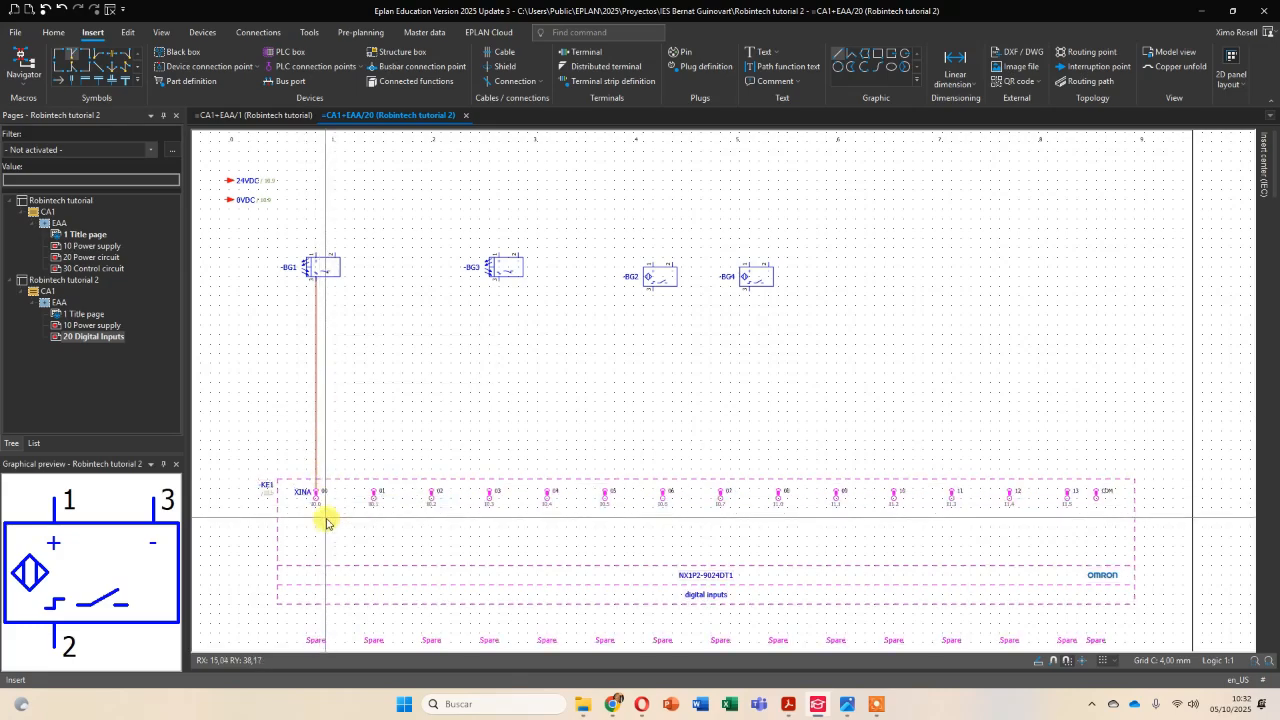
{"action": "scroll", "coordinate": [326, 521], "scroll_direction": "up", "scroll_amount": 5}
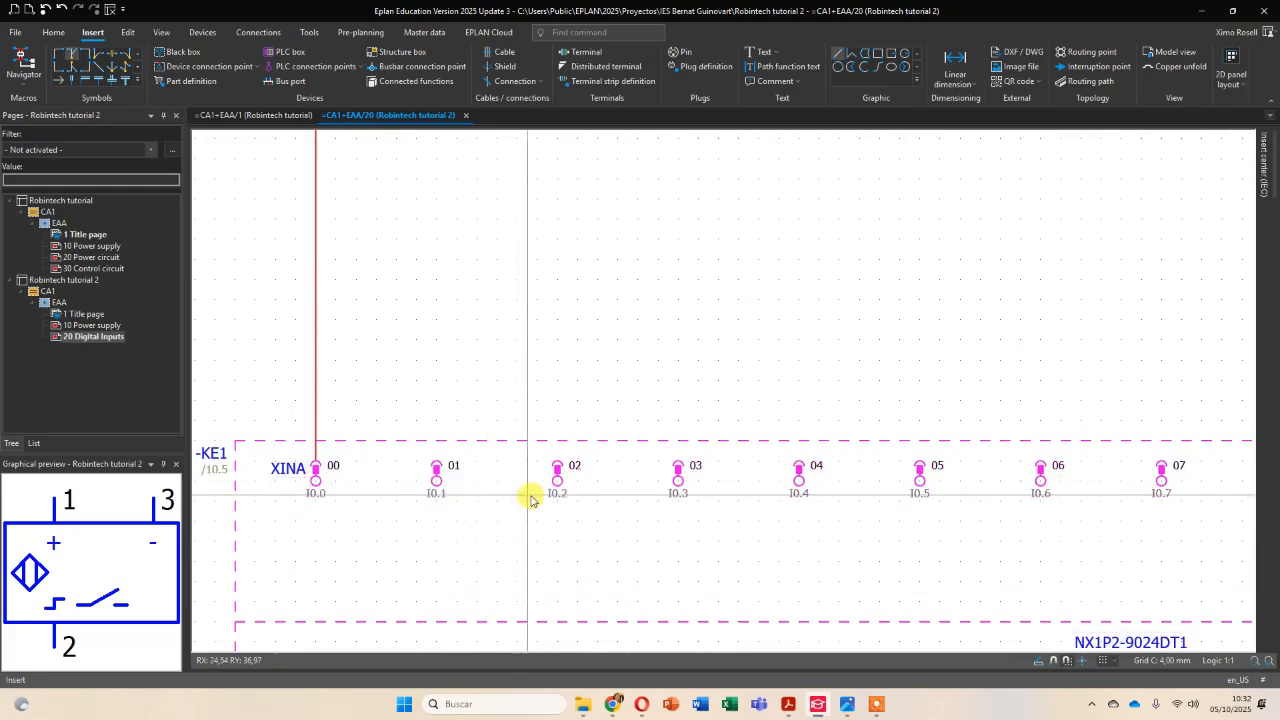
Move sensors -BG2, -BG3 and -BG4 so their outputs line up with and connect to PLC inputs 01, 02 and 03.
{"action": "scroll", "coordinate": [648, 408], "scroll_direction": "down", "scroll_amount": 4}
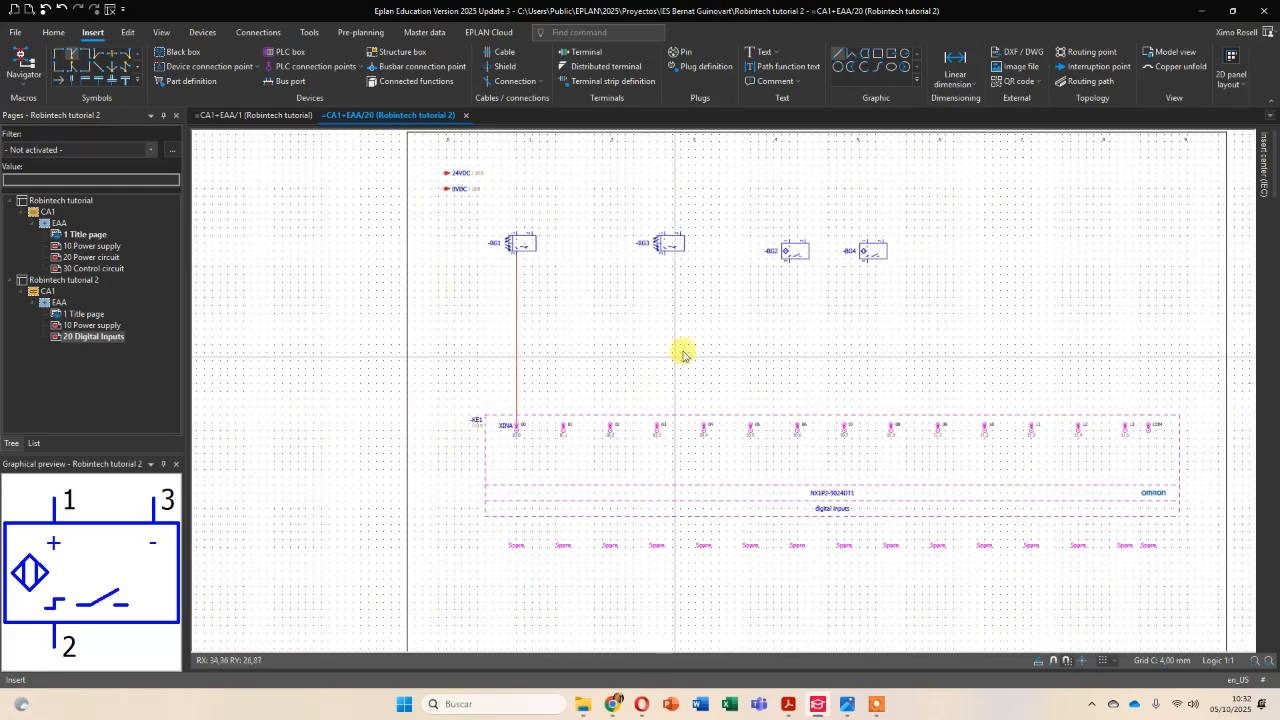
{"action": "left_click_drag", "start_coordinate": [791, 255], "coordinate": [569, 279]}
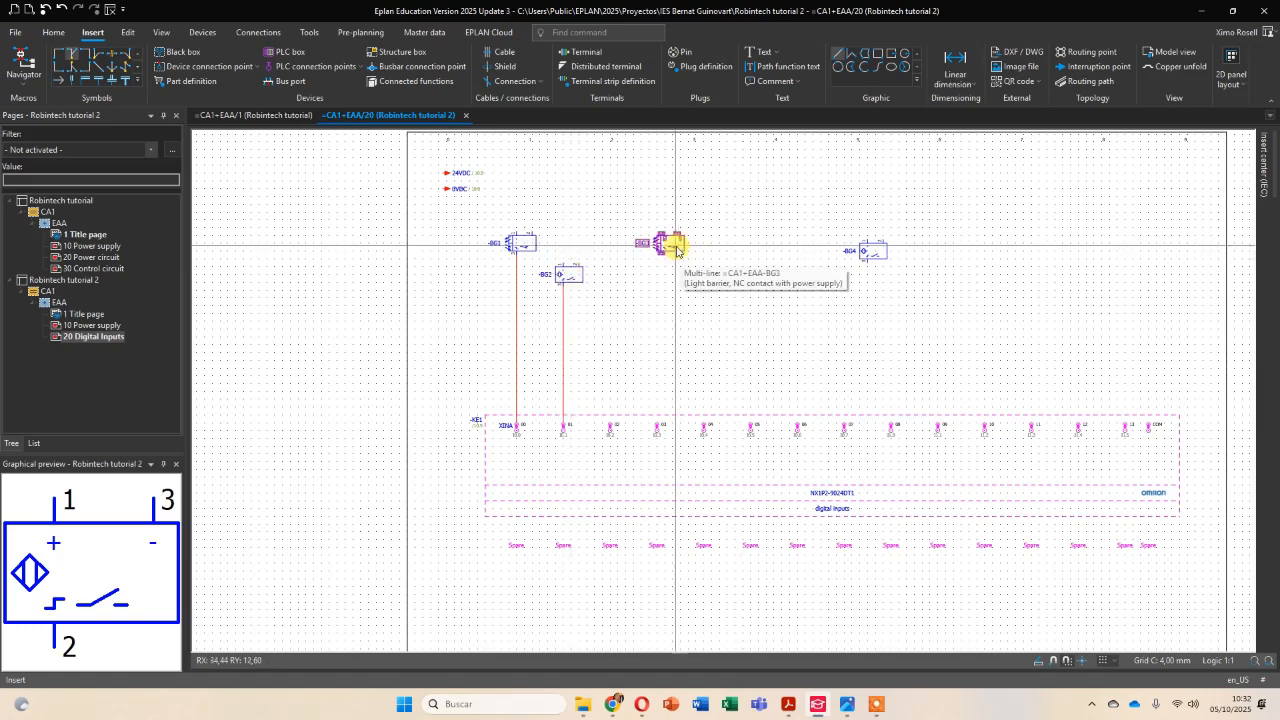
{"action": "left_click_drag", "start_coordinate": [655, 244], "coordinate": [612, 250]}
{"action": "left_click_drag", "start_coordinate": [862, 252], "coordinate": [655, 288]}
{"action": "left_click_drag", "start_coordinate": [609, 250], "coordinate": [618, 248]}
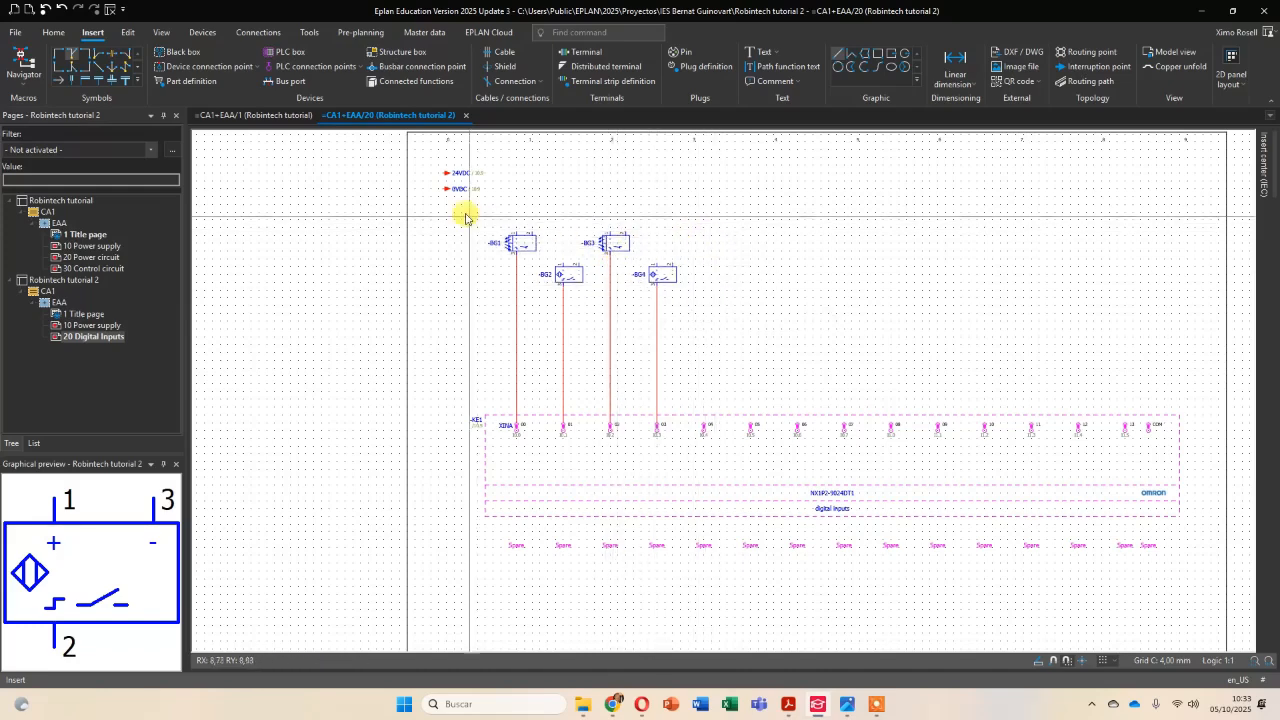
Copy the 24VDC and 0VDC interruption points to the far end of the page in column 9, aligned with the originals.
{"action": "scroll", "coordinate": [575, 245], "scroll_direction": "up", "scroll_amount": 1}
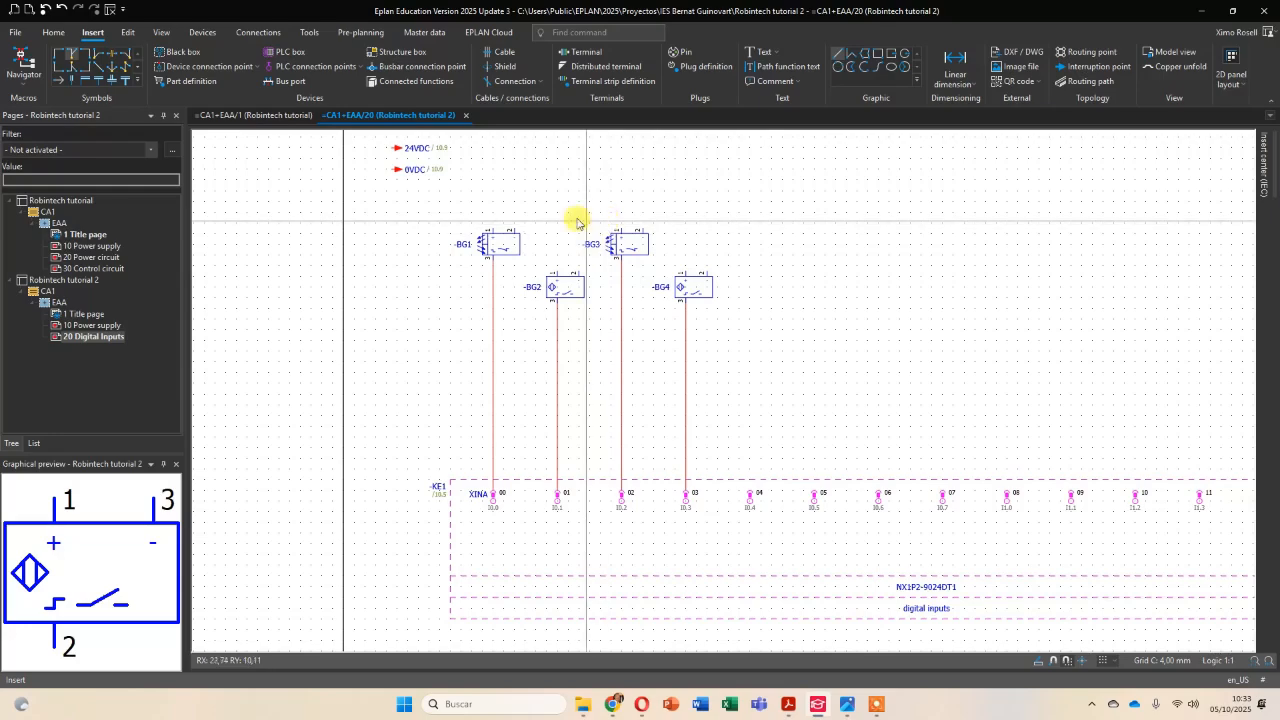
{"action": "middle_click_drag", "start_coordinate": [574, 209], "coordinate": [585, 307]}
{"action": "left_click_drag", "start_coordinate": [380, 214], "coordinate": [475, 293]}
{"action": "left_click", "coordinate": [475, 290]}
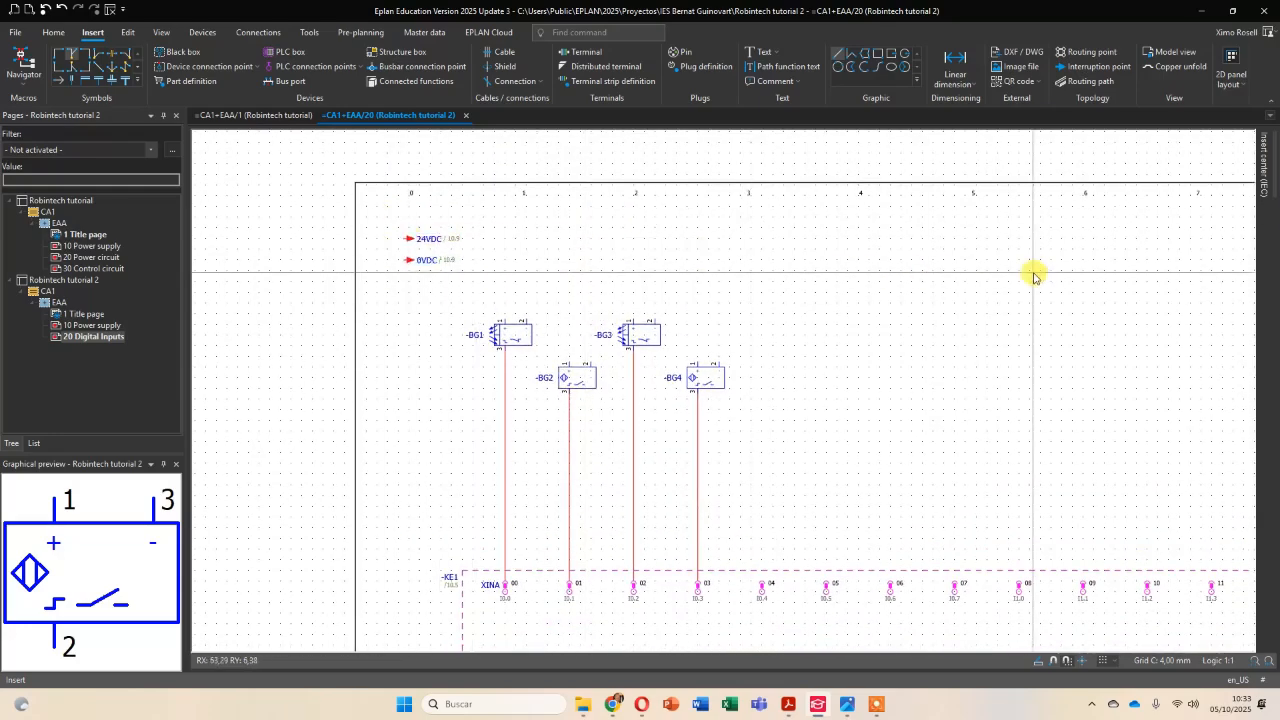
{"action": "middle_click_drag", "start_coordinate": [1039, 285], "coordinate": [899, 290]}
{"action": "key", "text": "ctrl+v"}
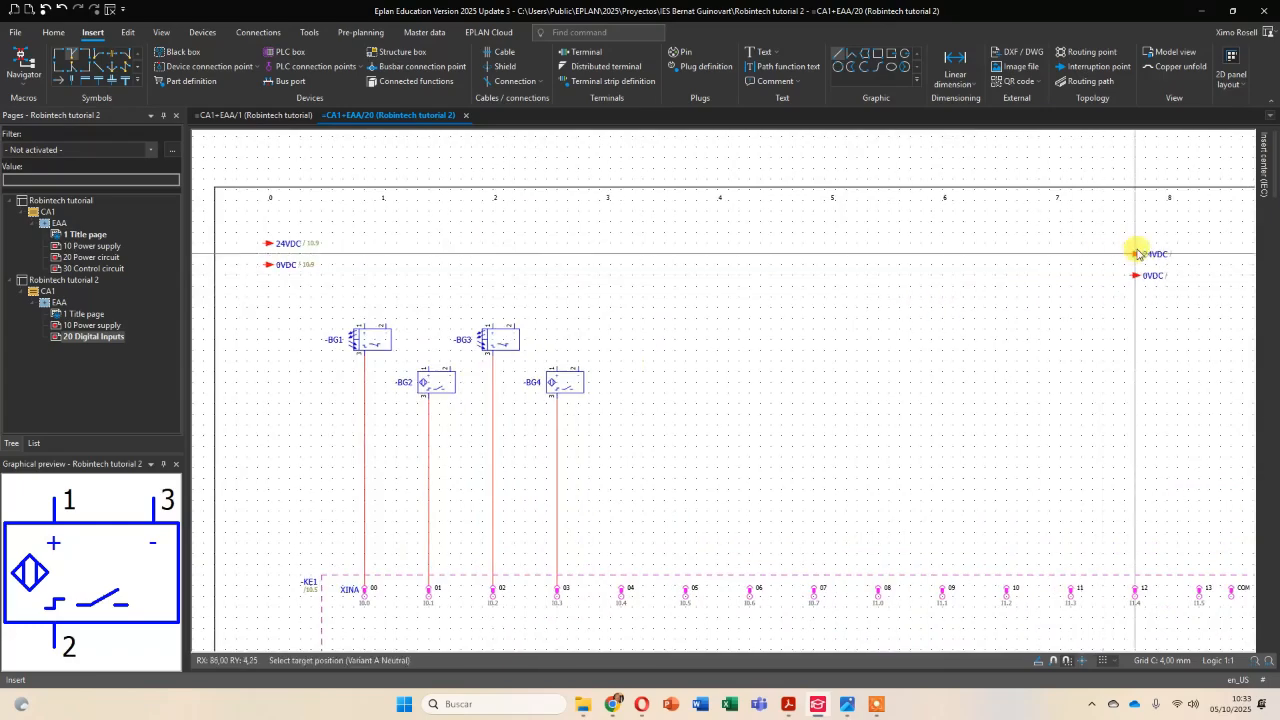
{"action": "middle_click_drag", "start_coordinate": [1137, 252], "coordinate": [1032, 250]}
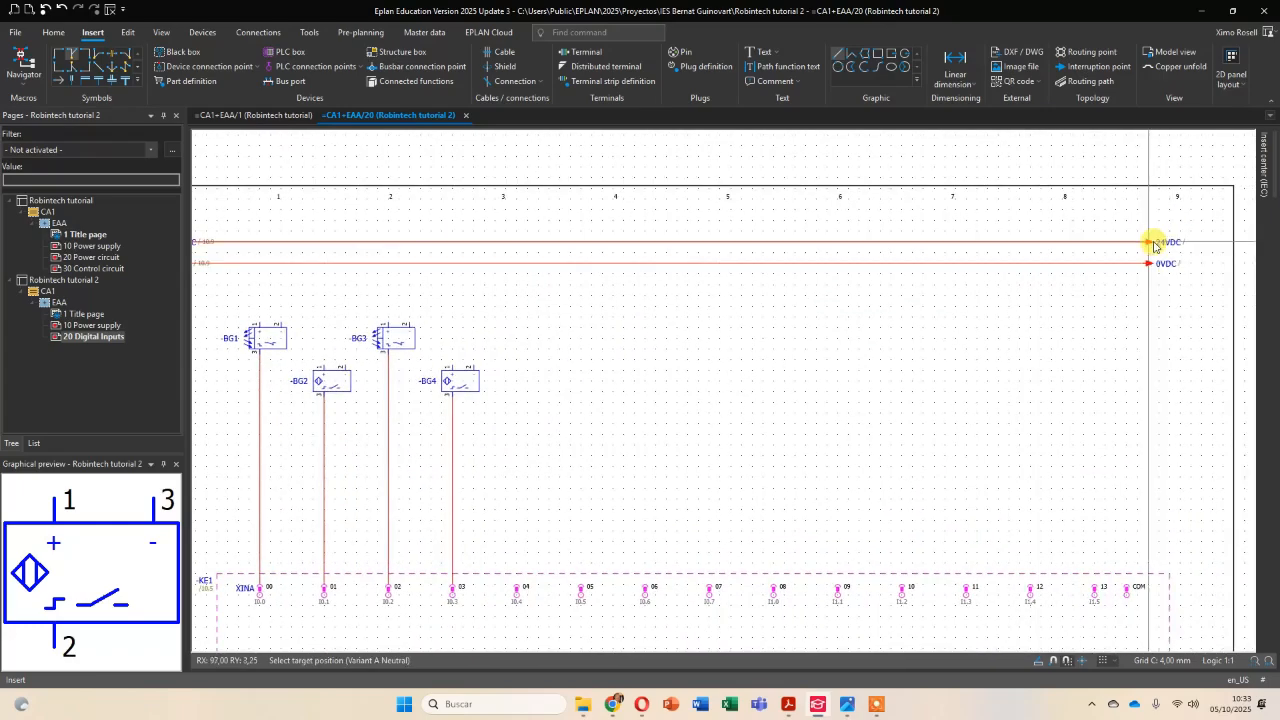
{"action": "left_click", "coordinate": [1167, 243]}
{"action": "key", "text": "Escape"}
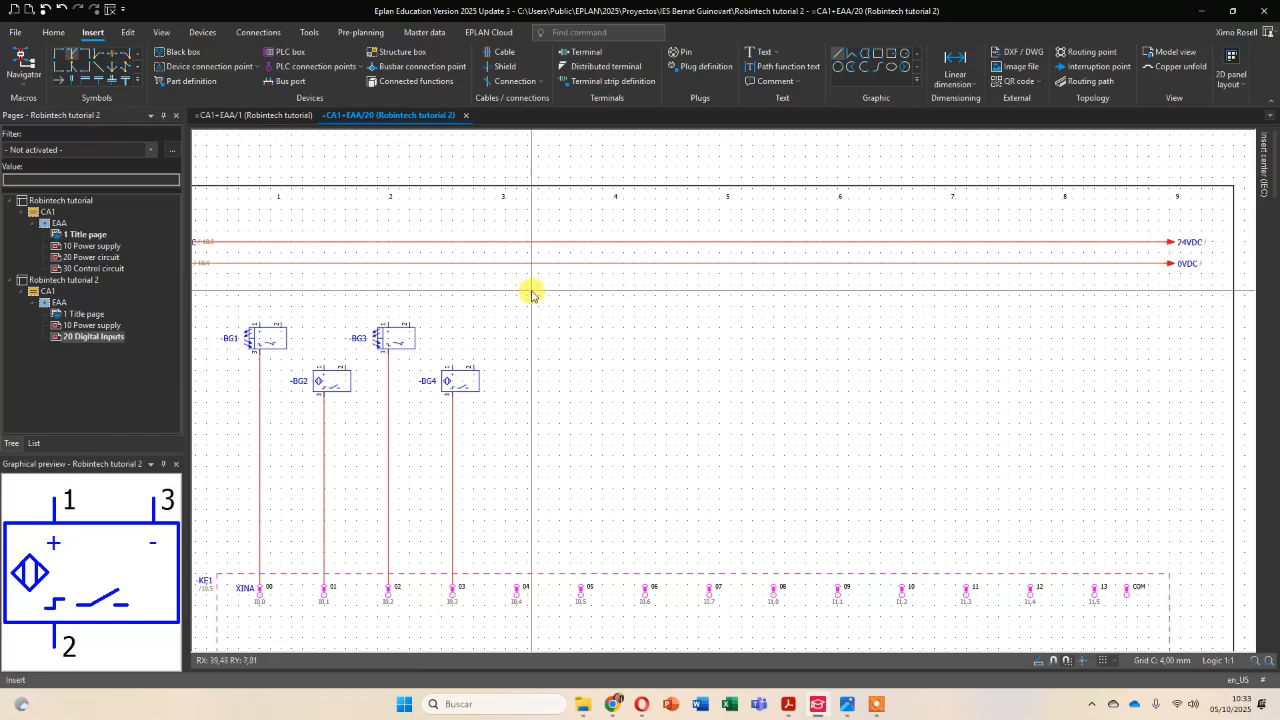
Change the incoming 24VDC and 0VDC interruption points to the symbol variant with labels before the arrows, and shift them slightly inward from the frame.
{"action": "scroll", "coordinate": [528, 290], "scroll_direction": "down", "scroll_amount": 2}
{"action": "middle_click_drag", "start_coordinate": [470, 291], "coordinate": [738, 288]}
{"action": "scroll", "coordinate": [540, 260], "scroll_direction": "up", "scroll_amount": 5}
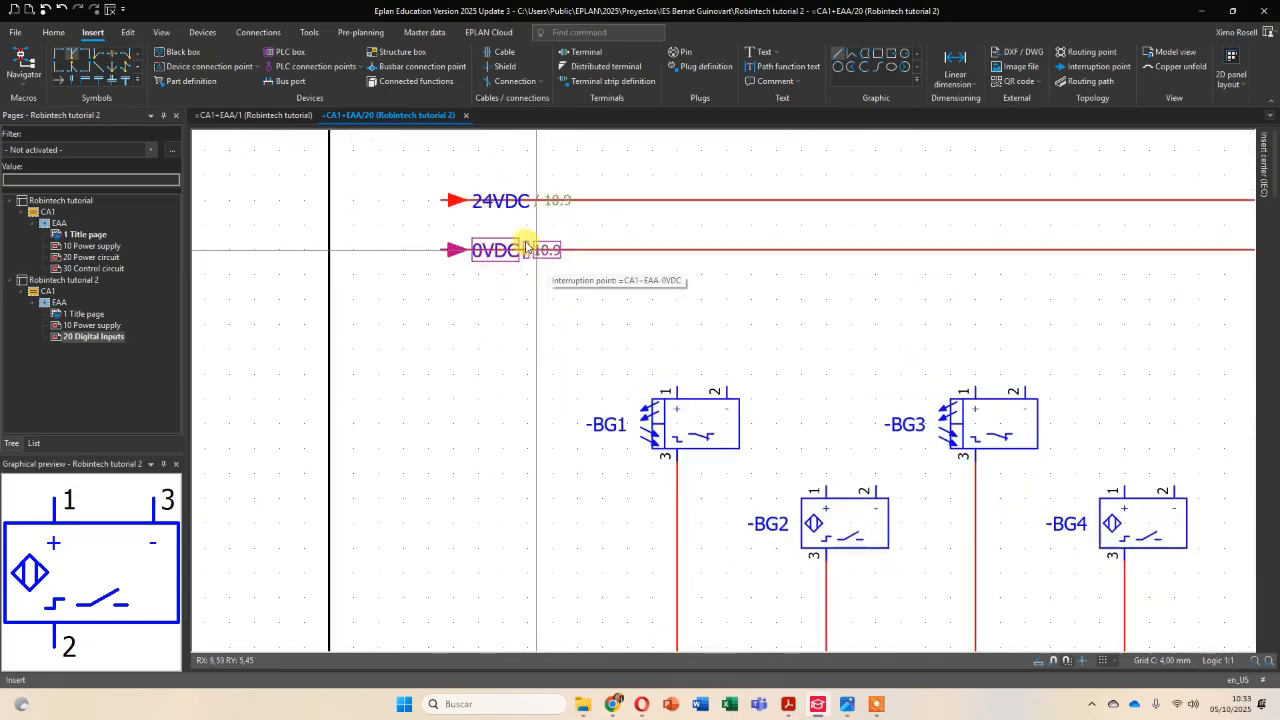
{"action": "left_click_drag", "start_coordinate": [405, 167], "coordinate": [552, 322]}
{"action": "right_click", "coordinate": [455, 253]}
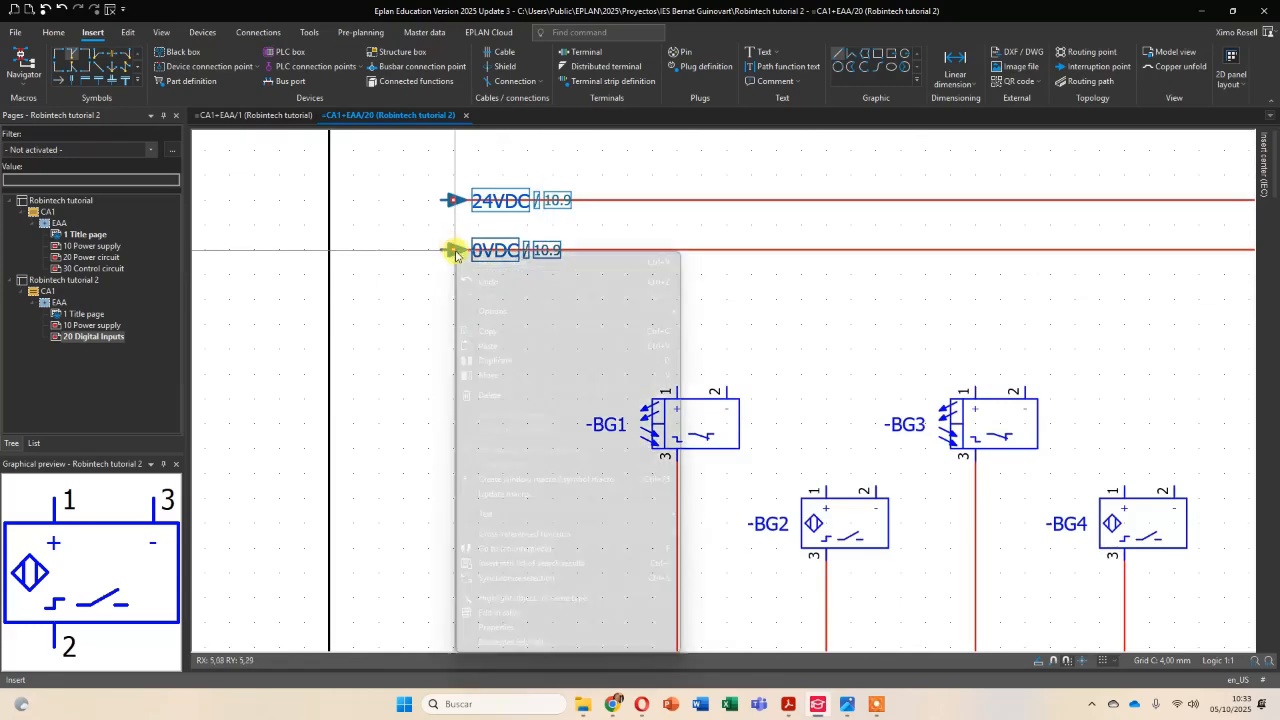
{"action": "left_click", "coordinate": [497, 627]}
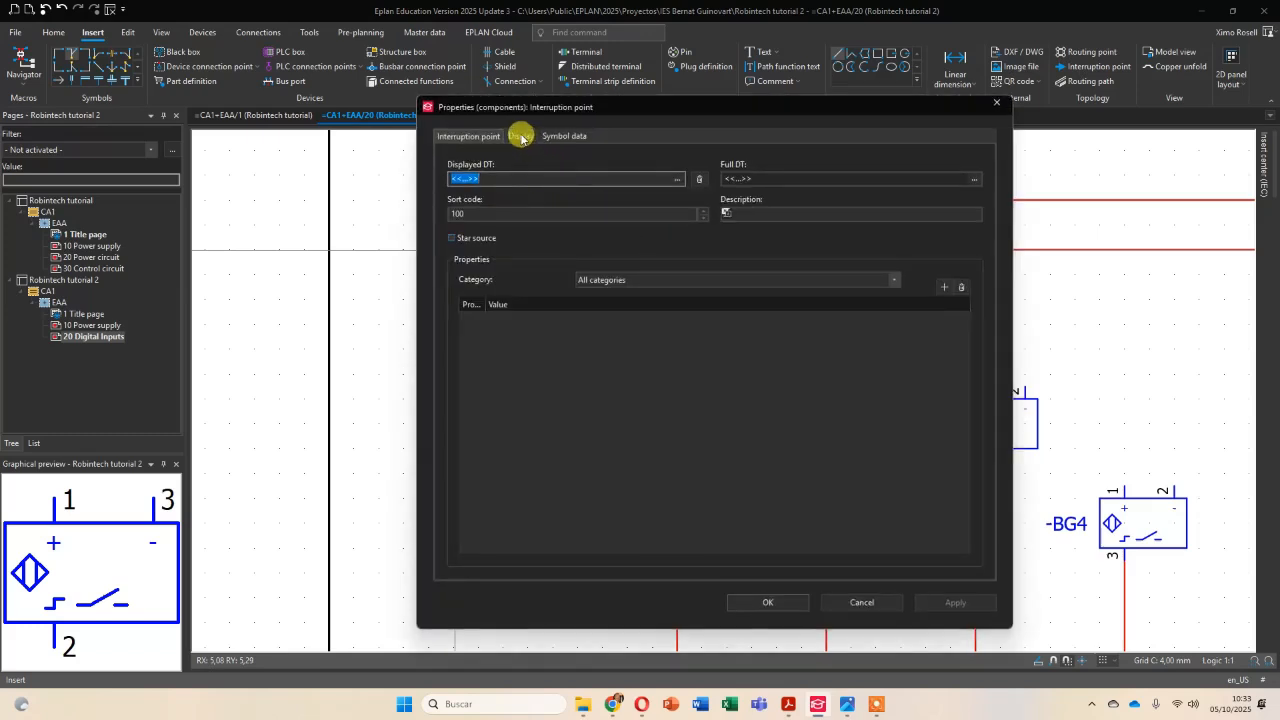
{"action": "left_click", "coordinate": [521, 136]}
{"action": "left_click", "coordinate": [563, 136]}
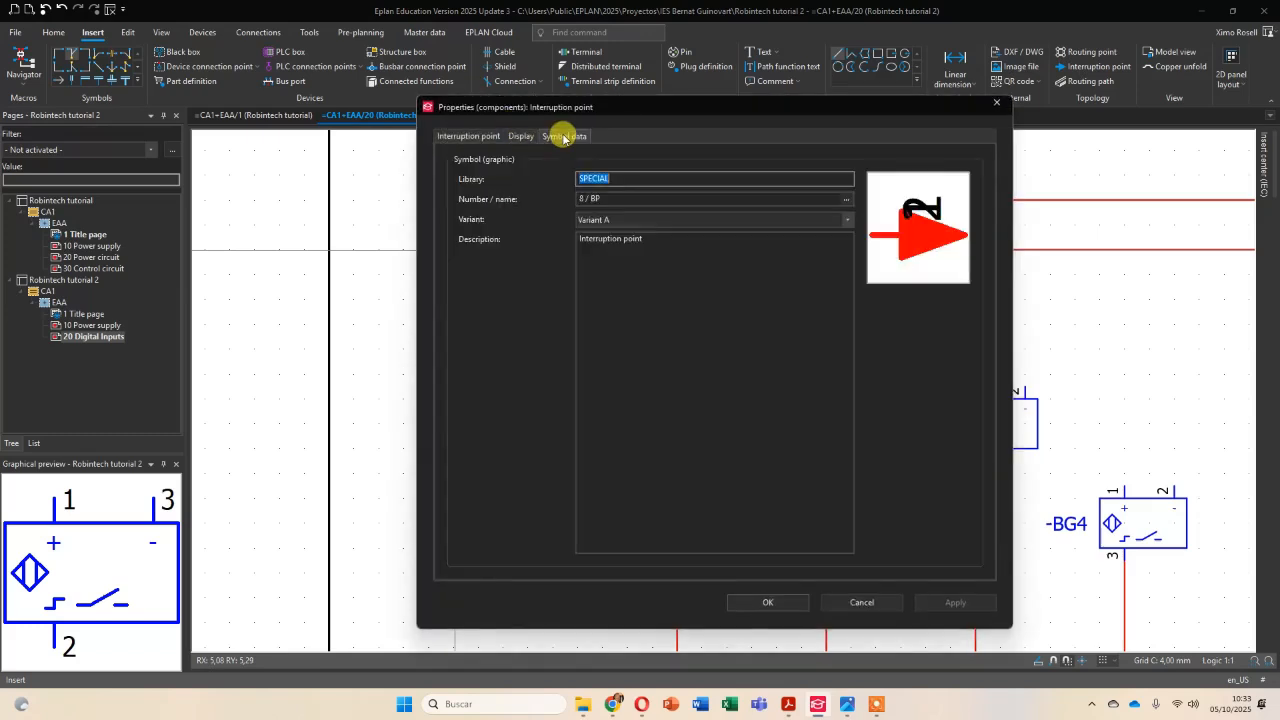
{"action": "left_click", "coordinate": [846, 219]}
{"action": "left_click", "coordinate": [613, 287]}
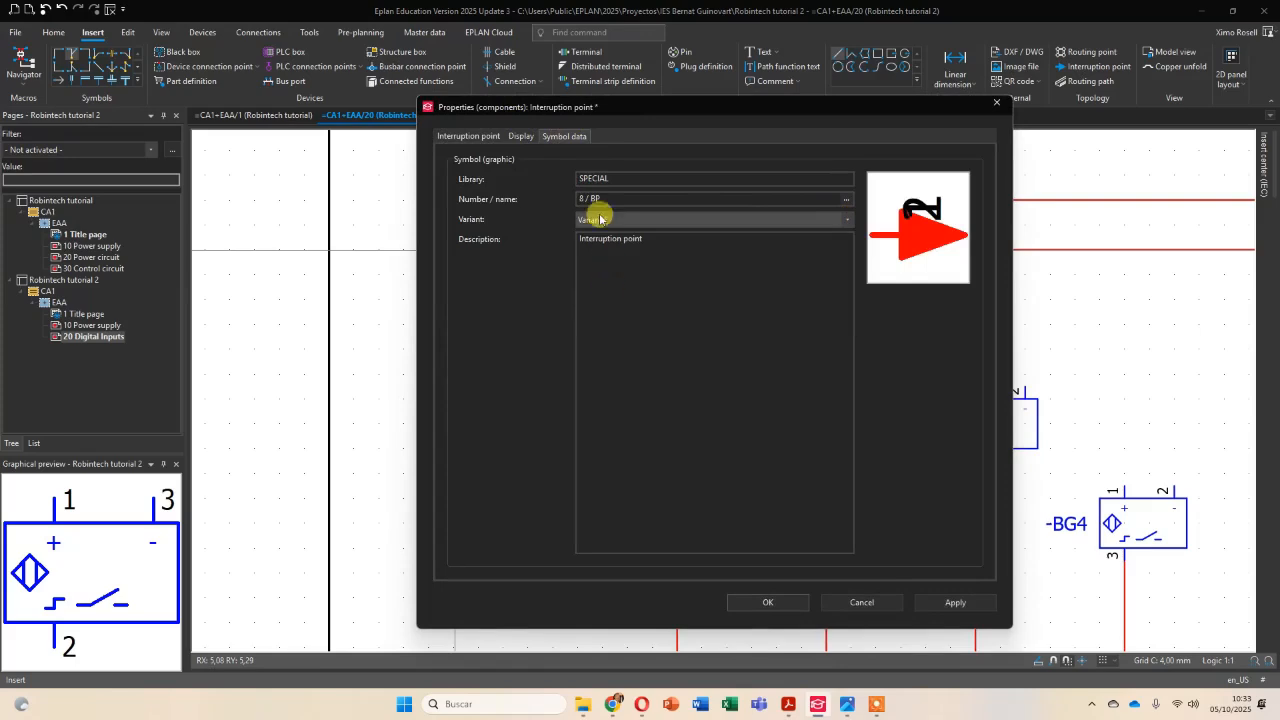
{"action": "left_click", "coordinate": [770, 601]}
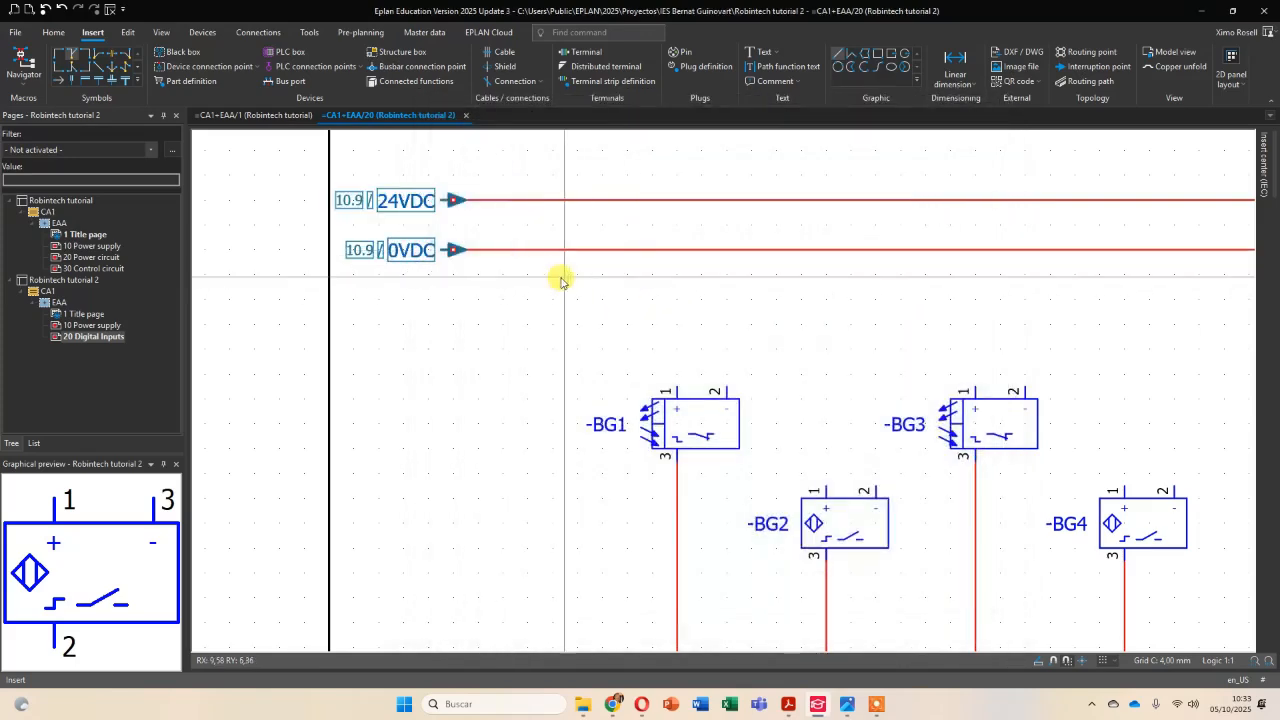
{"action": "left_click_drag", "start_coordinate": [354, 155], "coordinate": [506, 250]}
{"action": "scroll", "coordinate": [797, 323], "scroll_direction": "down", "scroll_amount": 3}
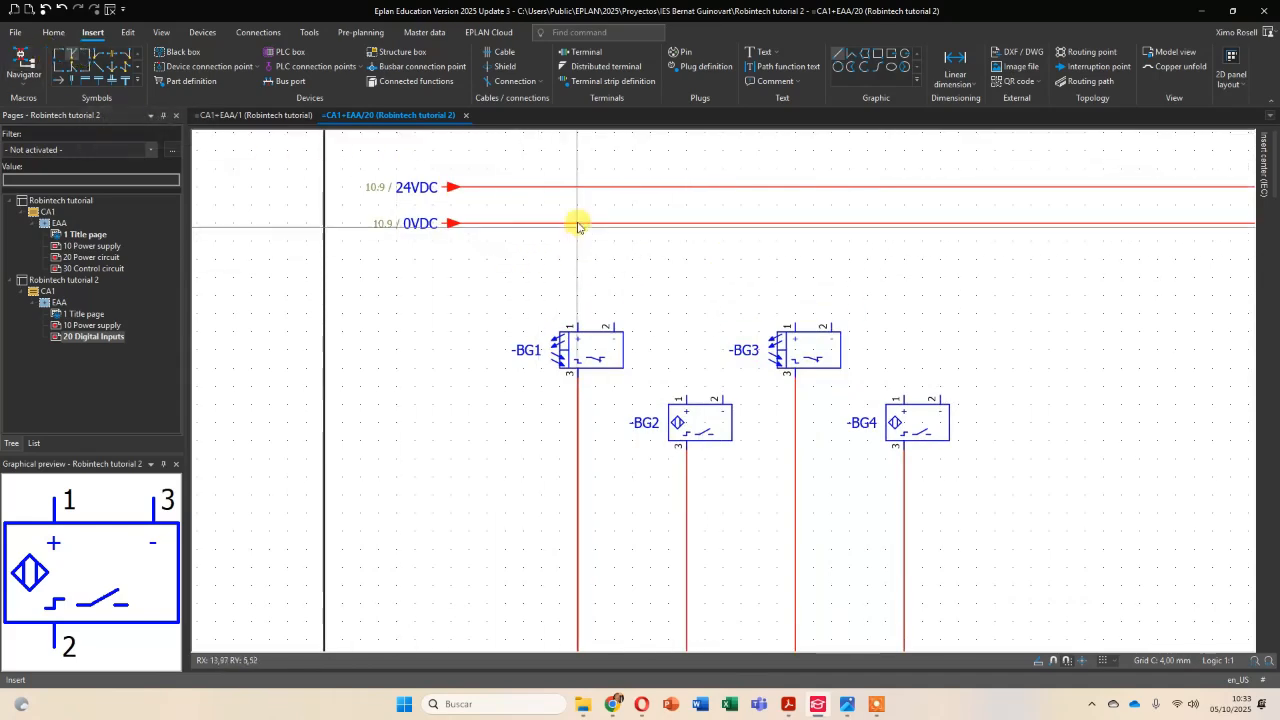
Insert T-nodes on the supply lines connecting pin 1 of -BG1 and -BG2 to 24VDC and pin 2 to 0VDC.
{"action": "left_click", "coordinate": [70, 55]}
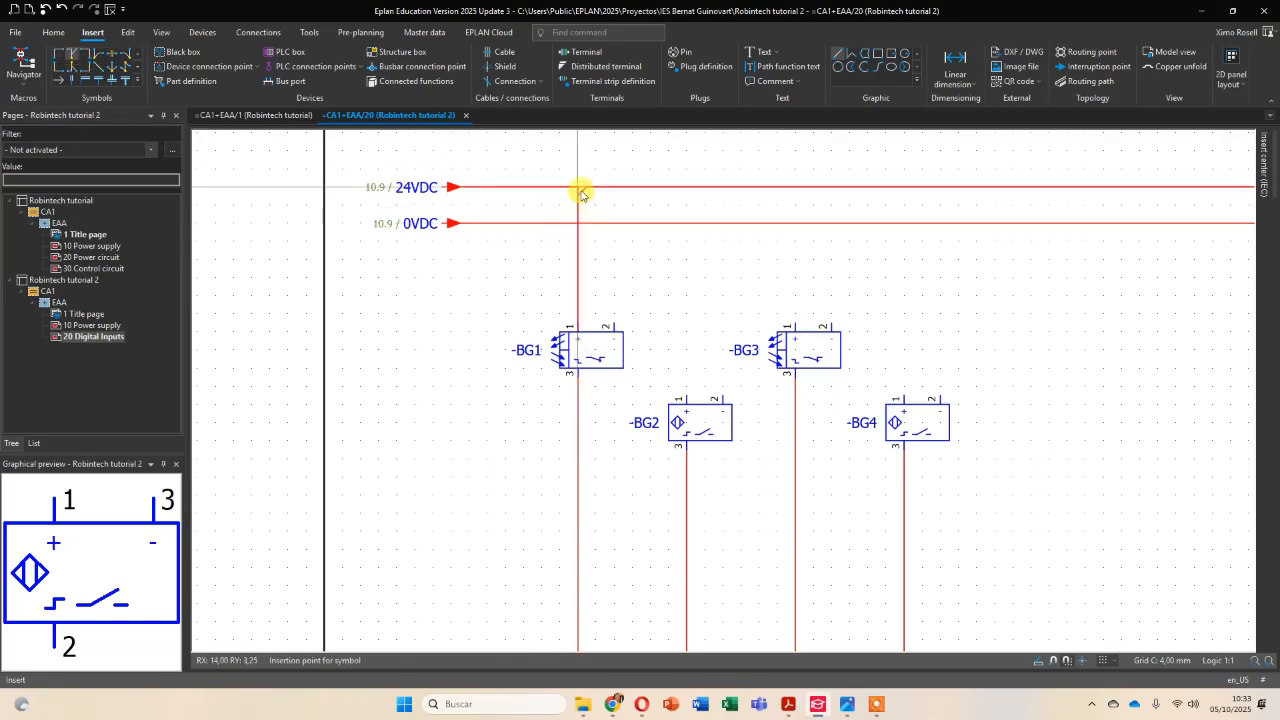
{"action": "left_click", "coordinate": [578, 188]}
{"action": "left_click", "coordinate": [612, 226]}
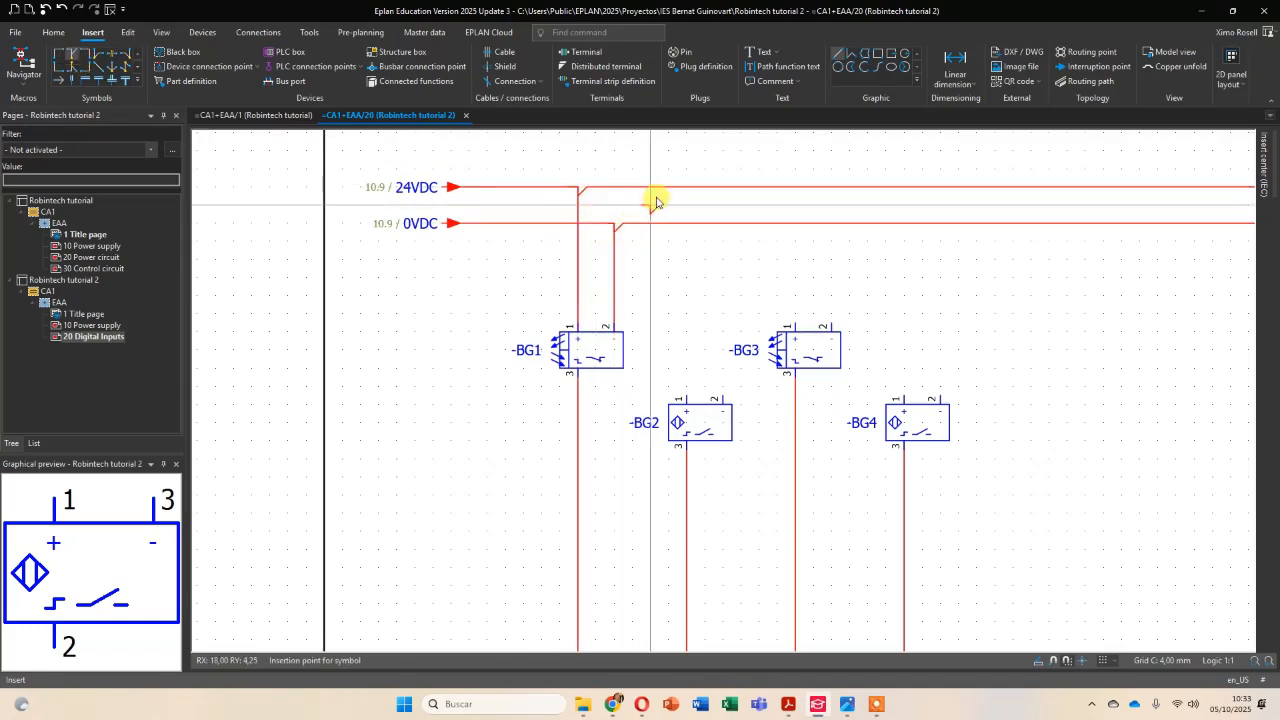
{"action": "left_click", "coordinate": [686, 189]}
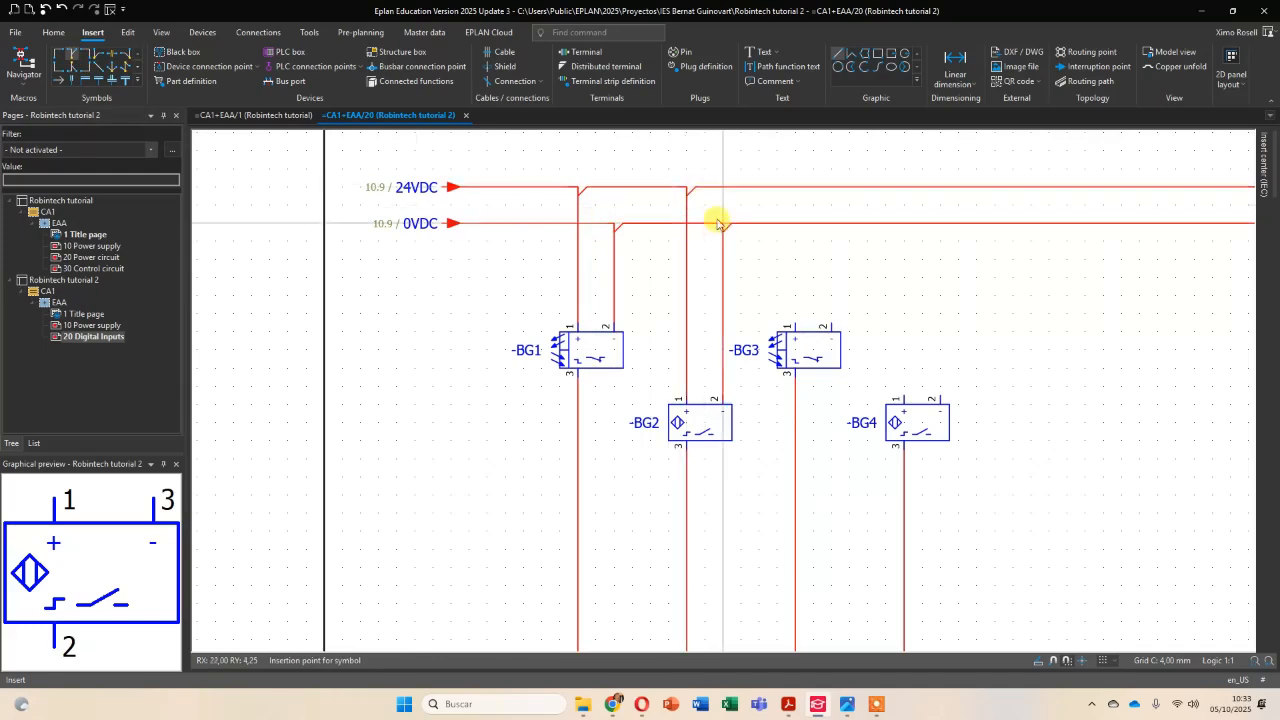
{"action": "left_click", "coordinate": [723, 226]}
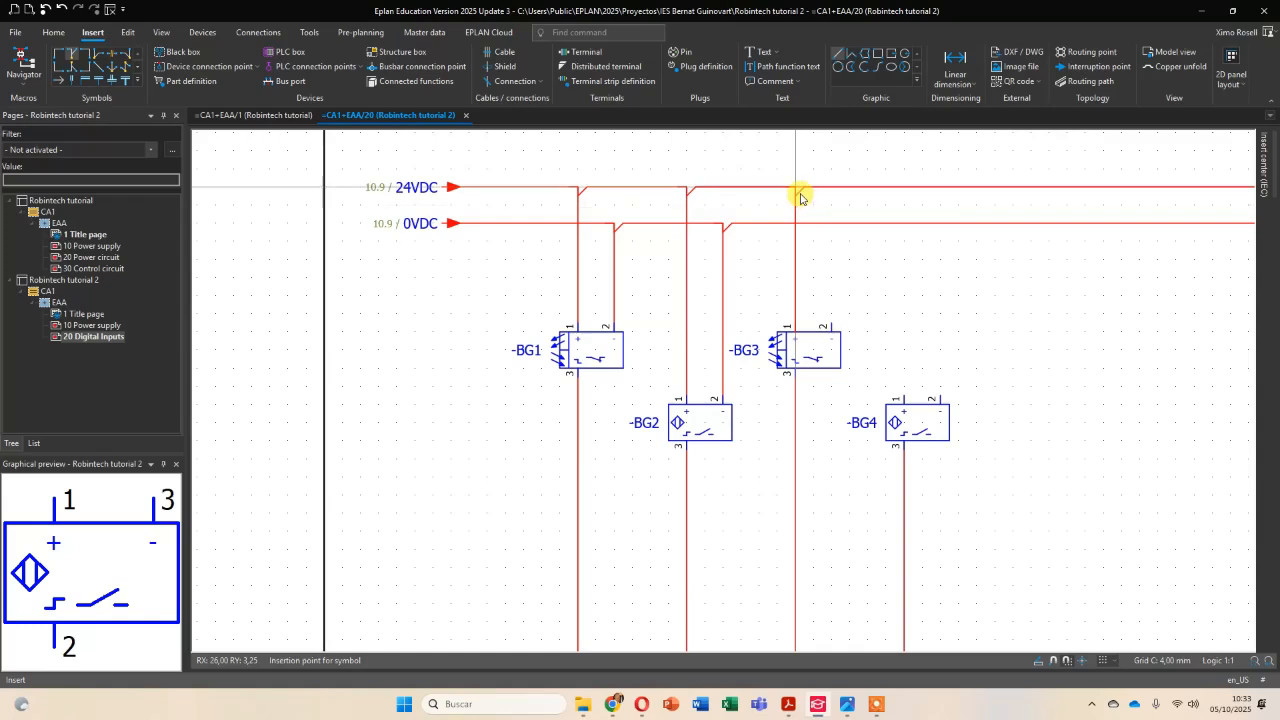
Insert T-nodes on the supply lines connecting pin 1 of -BG3 and -BG4 to 24VDC and pin 2 to 0VDC.
{"action": "left_click", "coordinate": [796, 189]}
{"action": "left_click", "coordinate": [832, 226]}
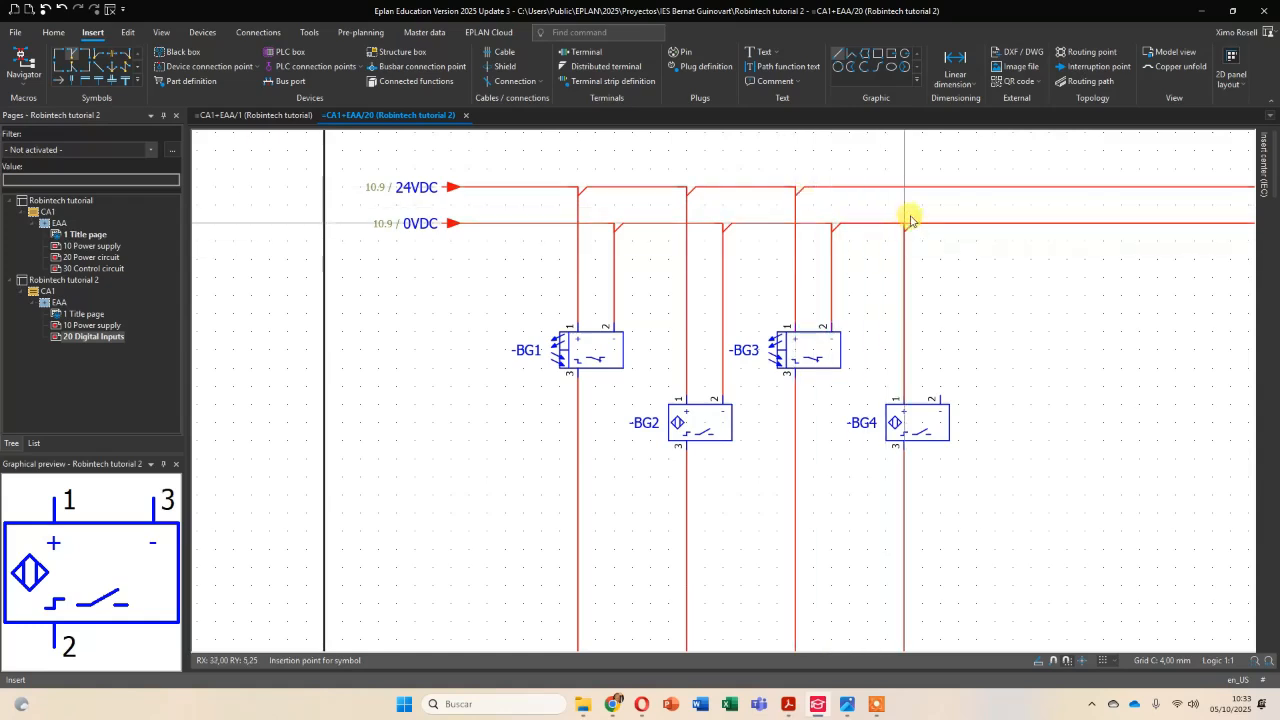
{"action": "left_click", "coordinate": [904, 189]}
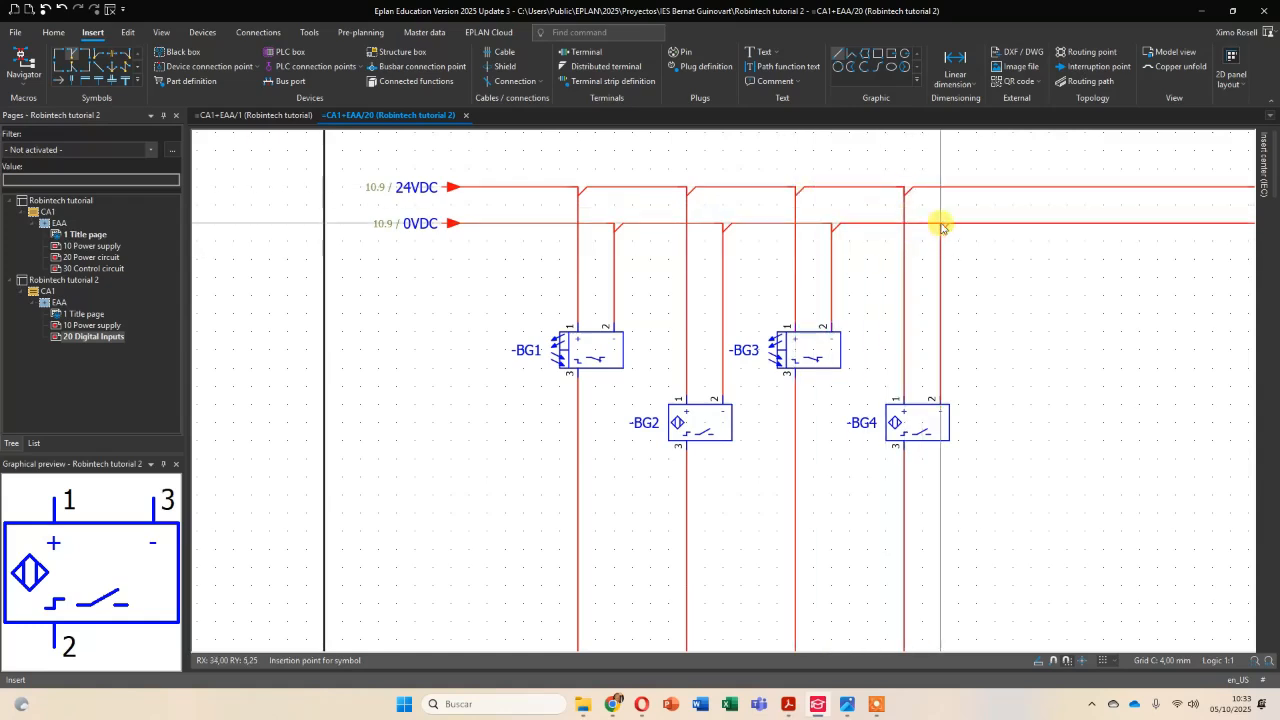
{"action": "left_click", "coordinate": [940, 226]}
{"action": "key", "text": "Escape"}
{"action": "scroll", "coordinate": [977, 390], "scroll_direction": "down", "scroll_amount": 3}
{"action": "middle_click_drag", "start_coordinate": [988, 424], "coordinate": [808, 314]}
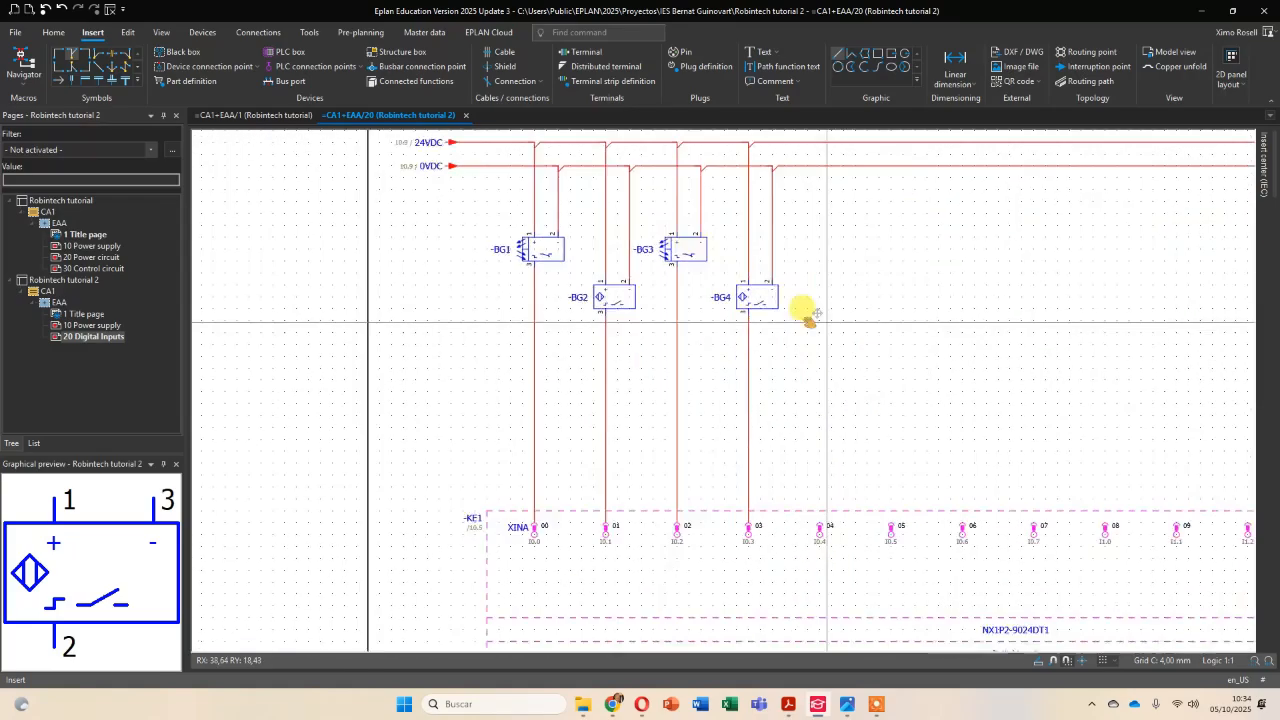
{"action": "scroll", "coordinate": [800, 320], "scroll_direction": "down", "scroll_amount": 3}
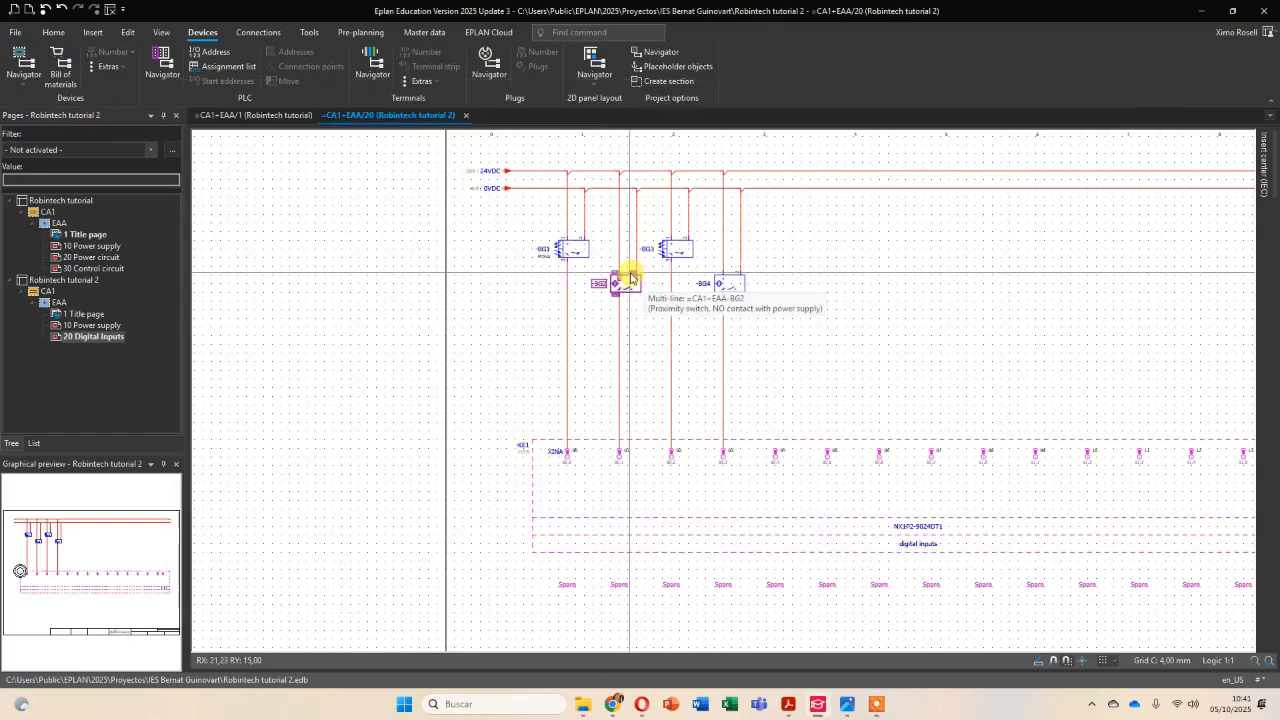
Switch to Acrobat and copy the description "workpiece at beginning of conveyor" under sensor -G1BG1 on page 6.
{"action": "key", "text": "alt+Tab"}
{"action": "key", "text": "alt+Tab"}
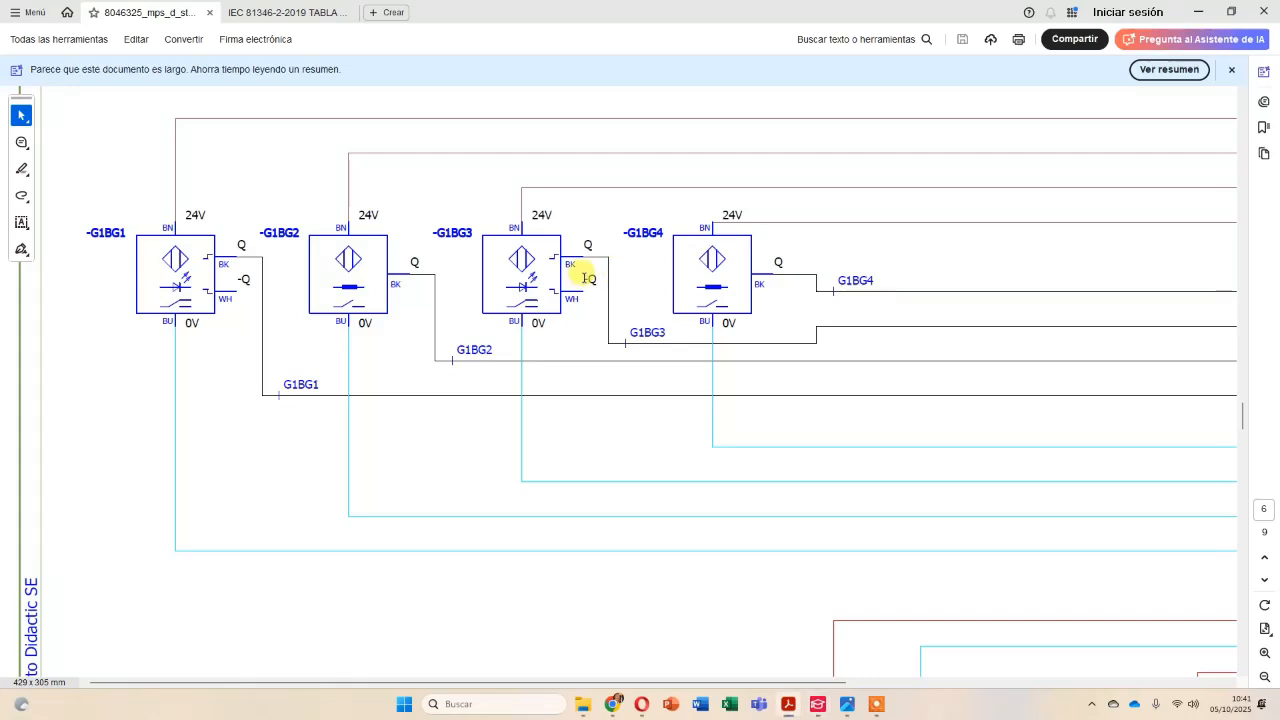
{"action": "scroll", "coordinate": [287, 279], "scroll_direction": "down", "scroll_amount": 2}
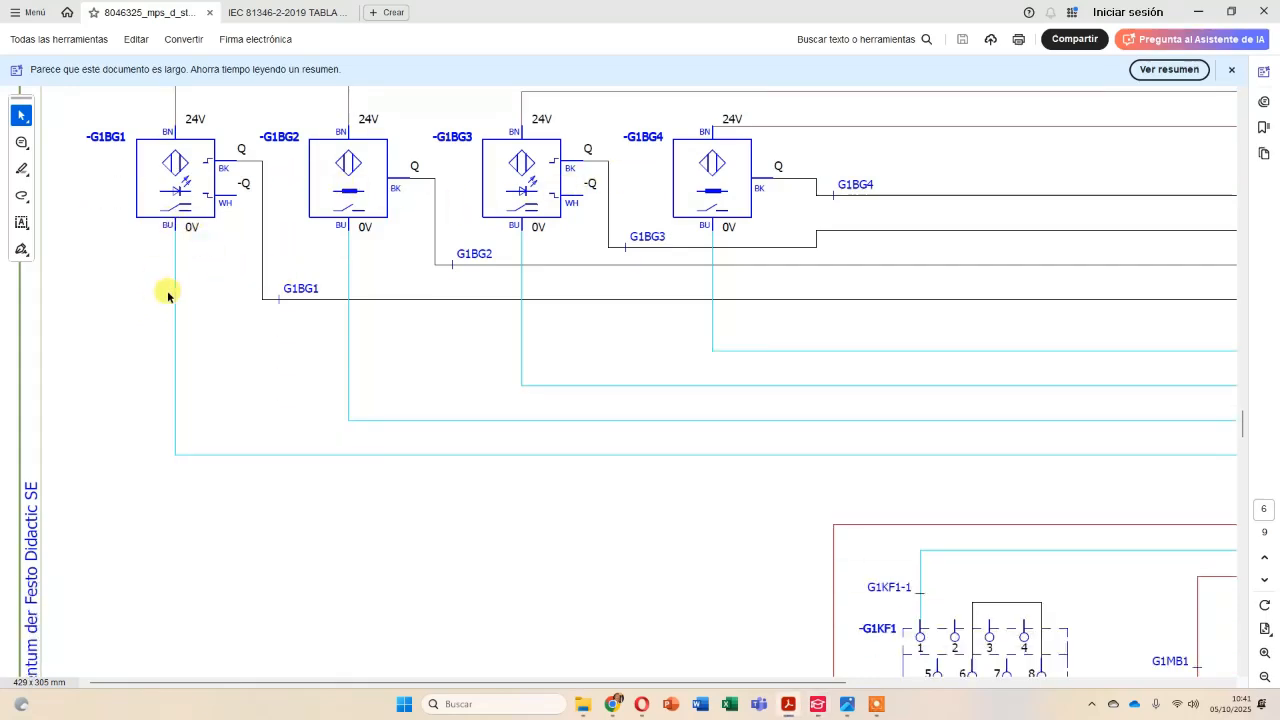
{"action": "scroll", "coordinate": [172, 297], "scroll_direction": "down", "scroll_amount": 12}
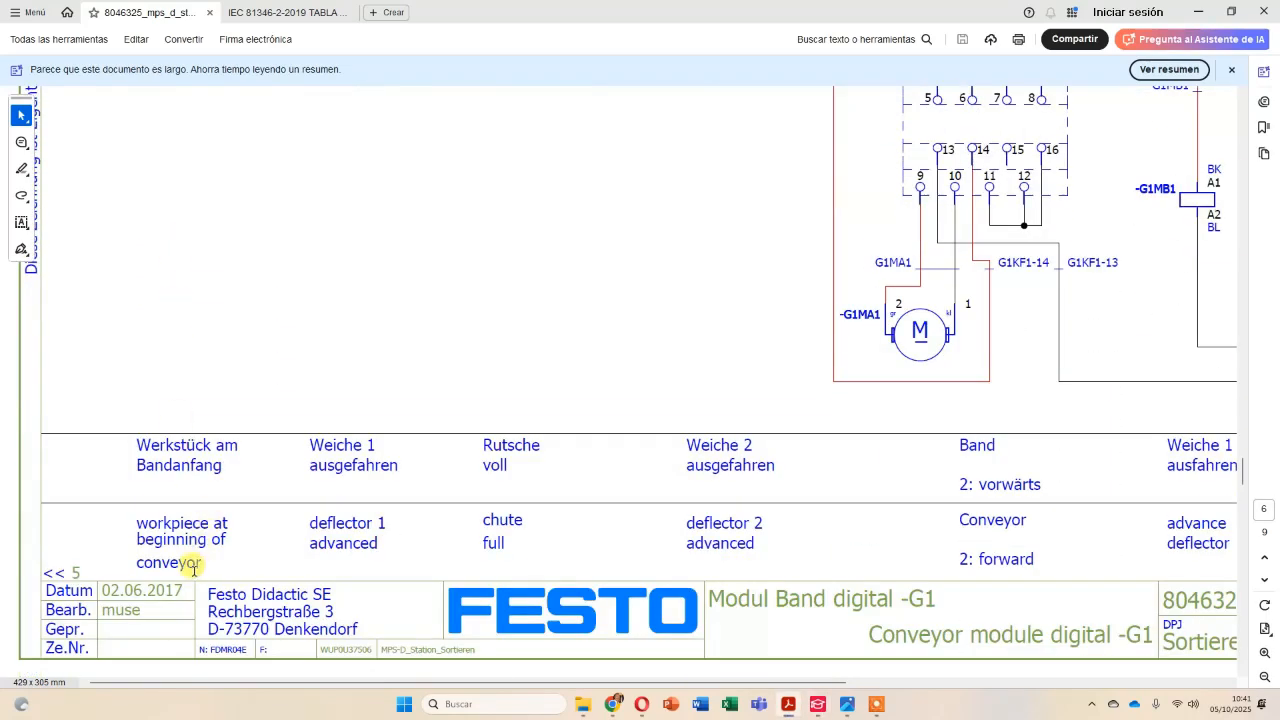
{"action": "scroll", "coordinate": [192, 517], "scroll_direction": "up", "scroll_amount": 12}
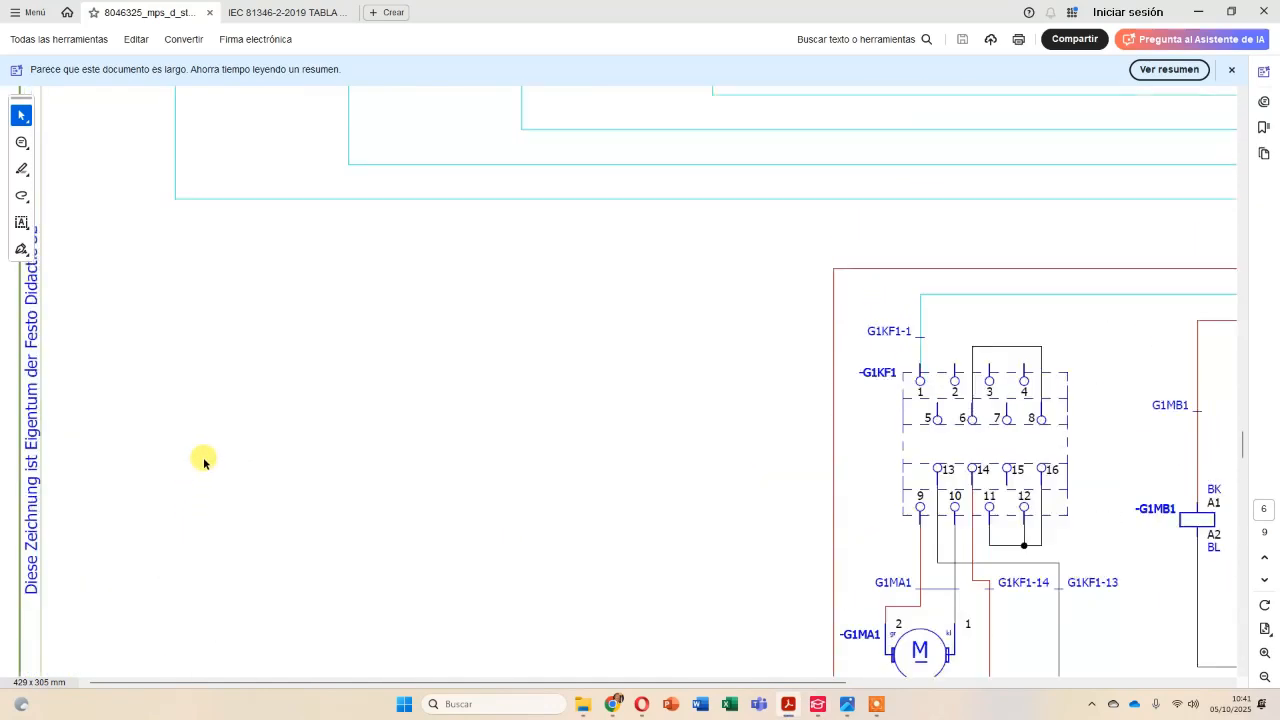
{"action": "scroll", "coordinate": [186, 227], "scroll_direction": "down", "scroll_amount": 11}
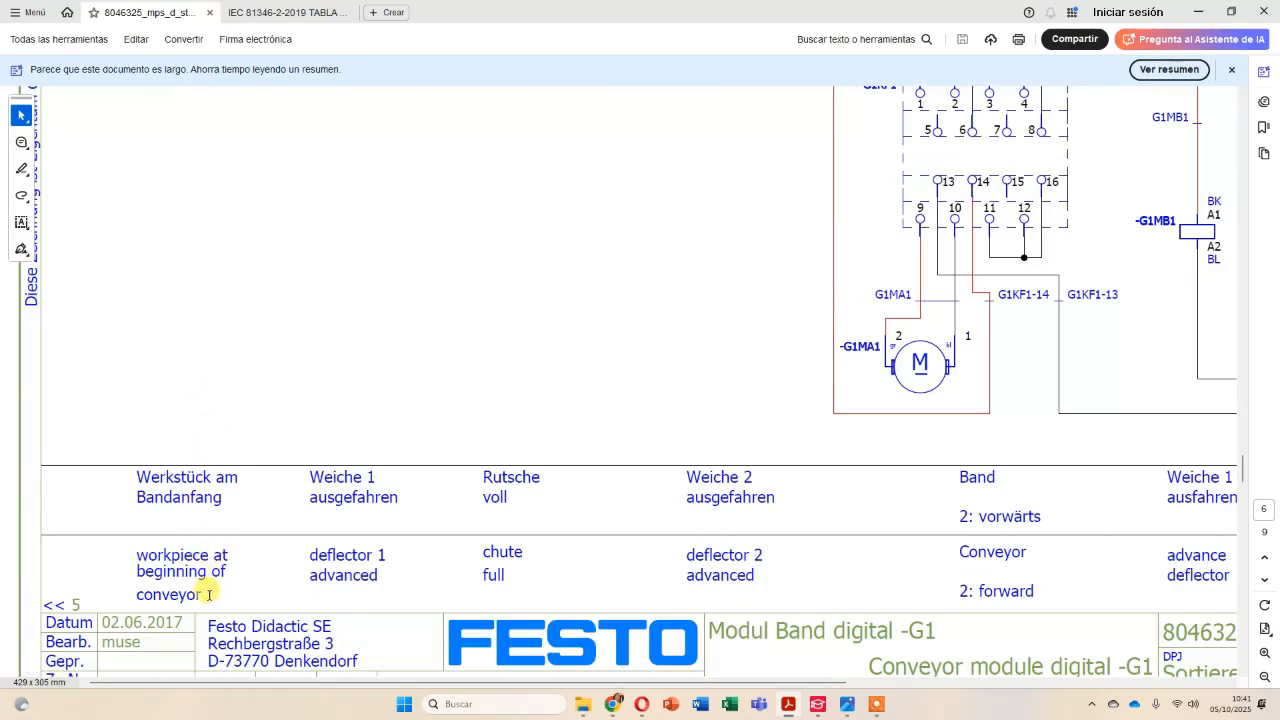
{"action": "triple_click", "coordinate": [192, 588]}
{"action": "right_click", "coordinate": [177, 562]}
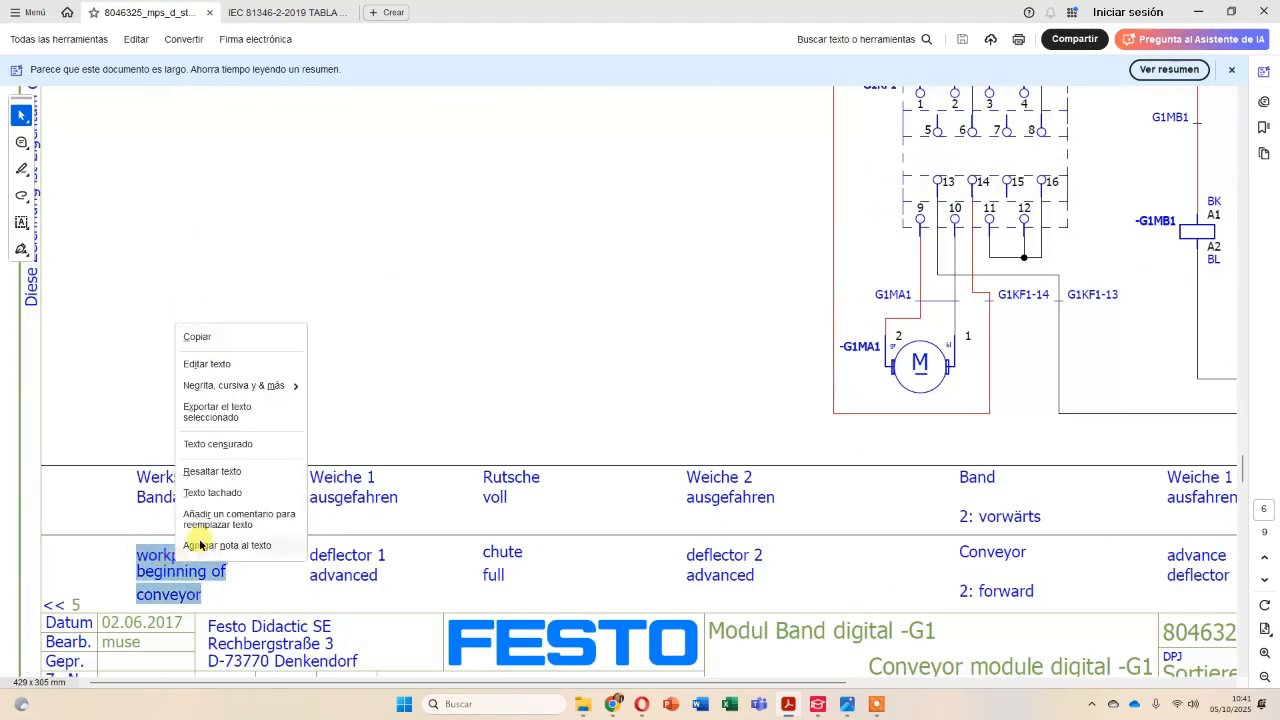
{"action": "left_click", "coordinate": [200, 337]}
Switch to EPLAN and set light barrier -BG1's function text to "Workpiece at beginning of conveyor", keeping the line breaks.
{"action": "key", "text": "alt+Tab"}
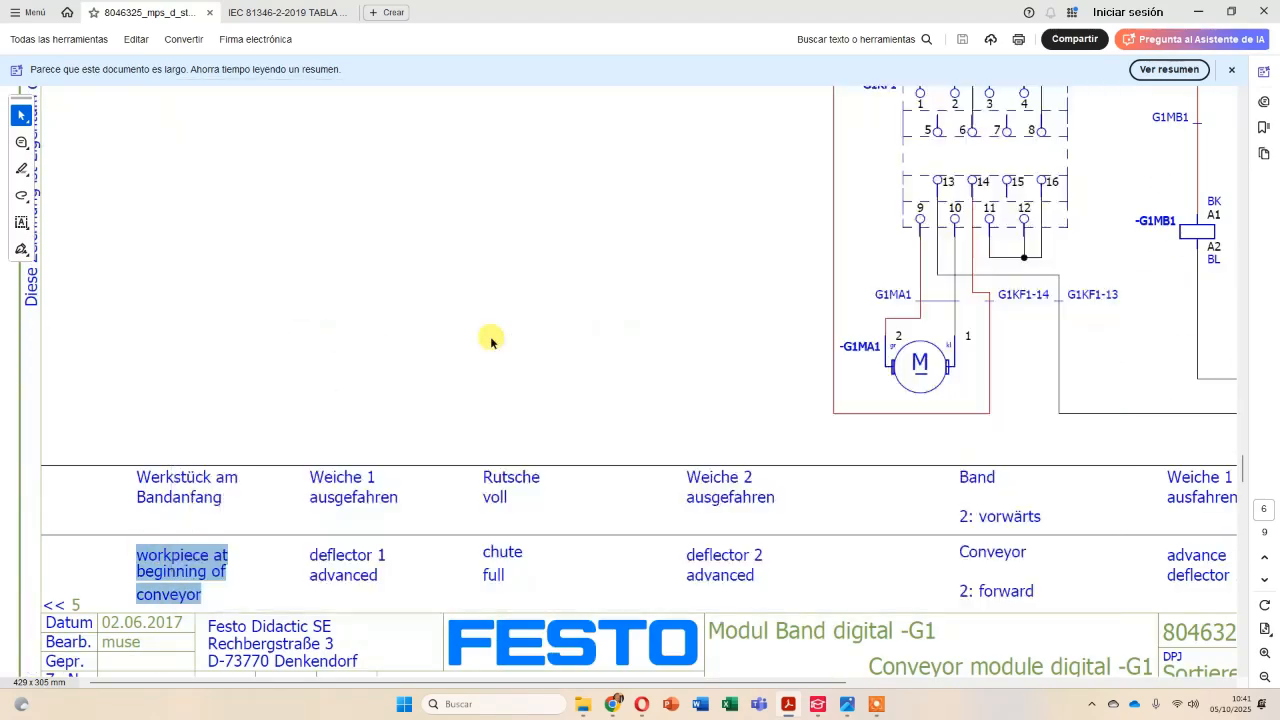
{"action": "scroll", "coordinate": [563, 253], "scroll_direction": "up", "scroll_amount": 1}
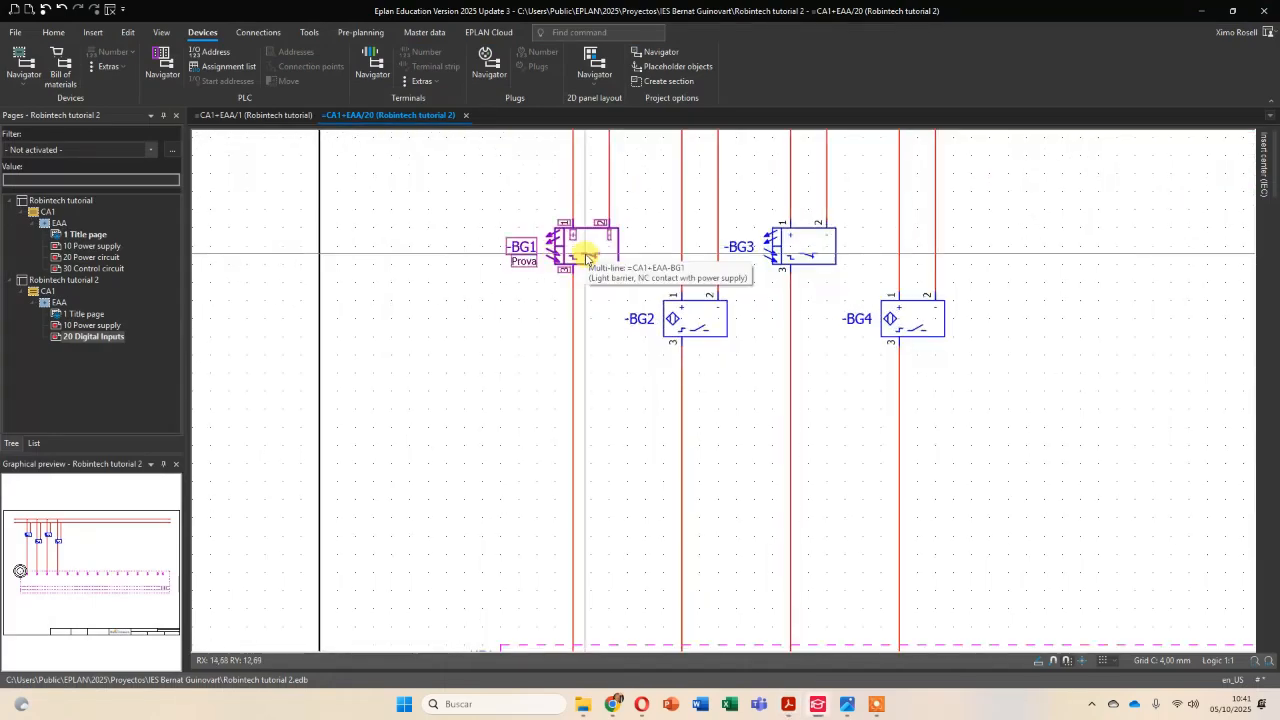
{"action": "double_click", "coordinate": [585, 253]}
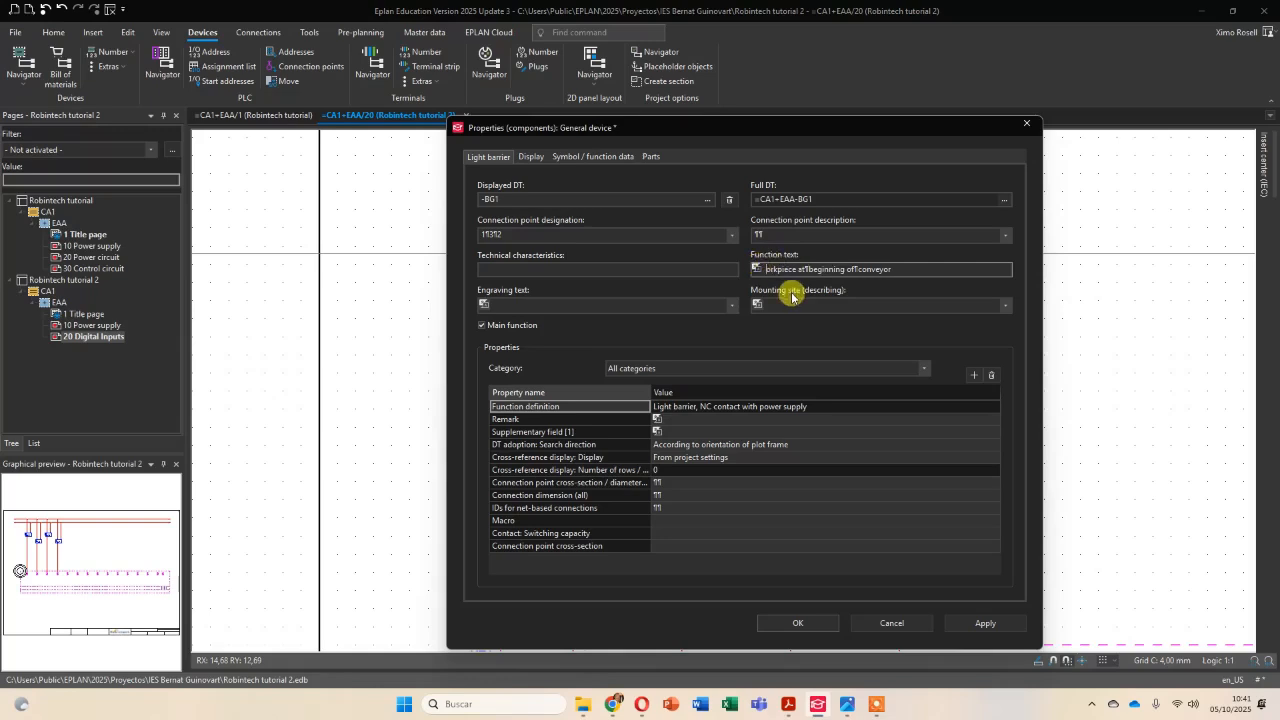
{"action": "left_click", "coordinate": [986, 624]}
{"action": "left_click_drag", "start_coordinate": [682, 131], "coordinate": [865, 154]}
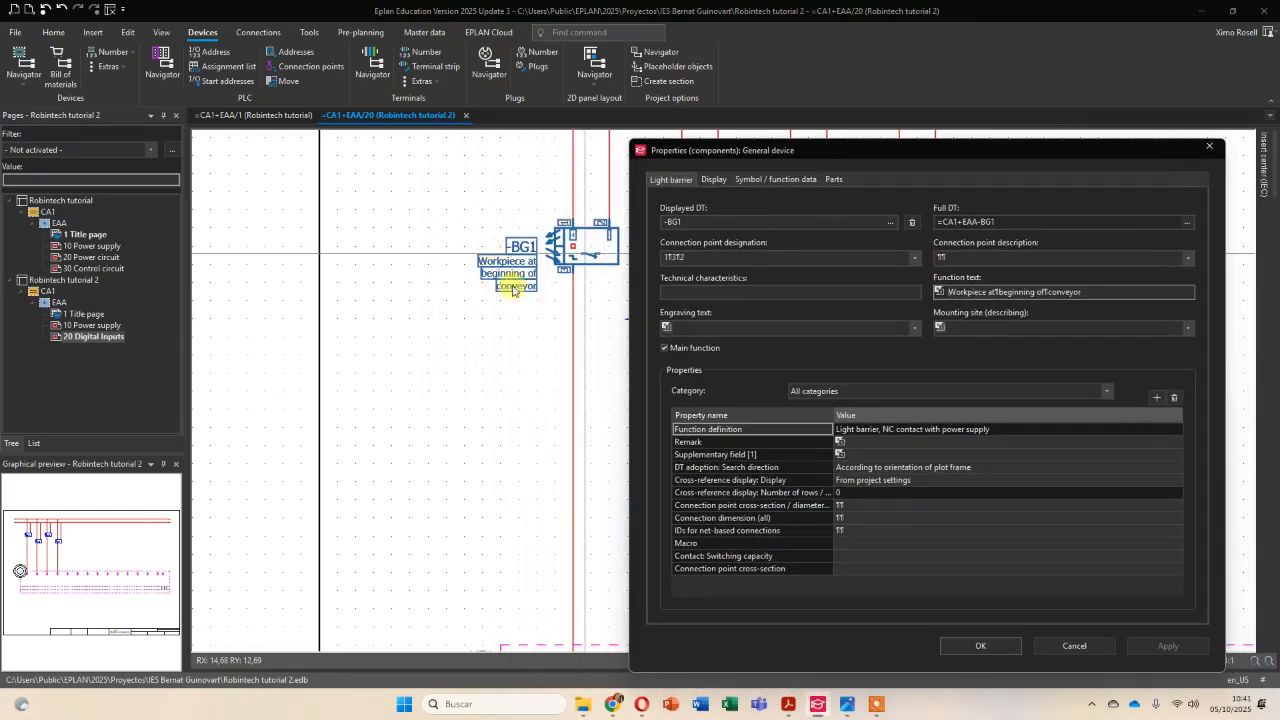
{"action": "left_click", "coordinate": [979, 647]}
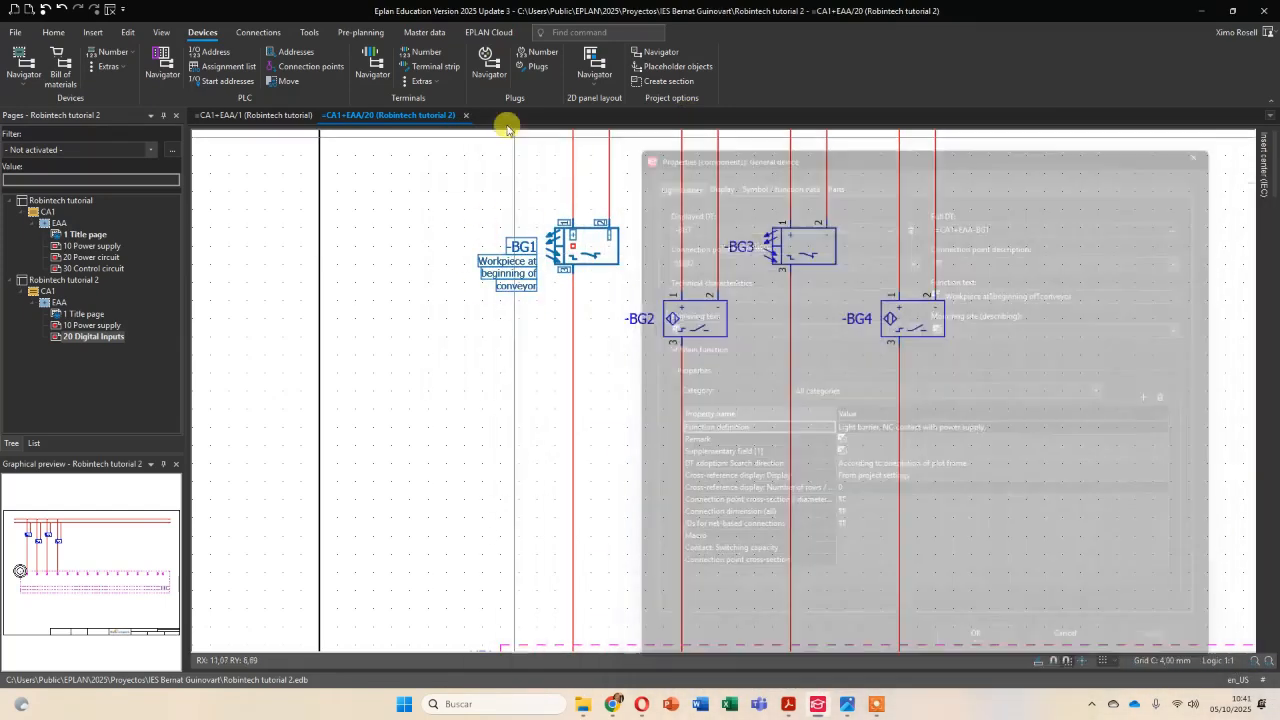
Switch to Acrobat and copy the description "deflector 1 advanced" on page 6.
{"action": "key", "text": "alt+Tab"}
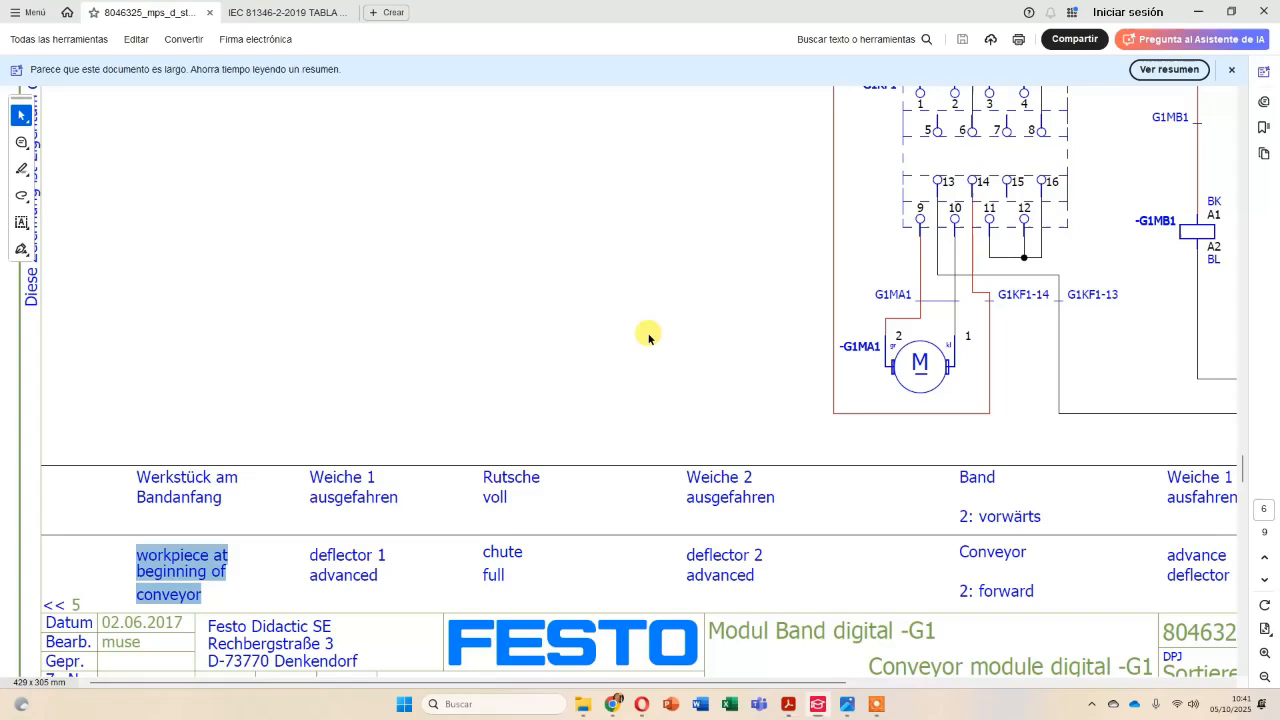
{"action": "left_click_drag", "start_coordinate": [361, 583], "coordinate": [389, 583]}
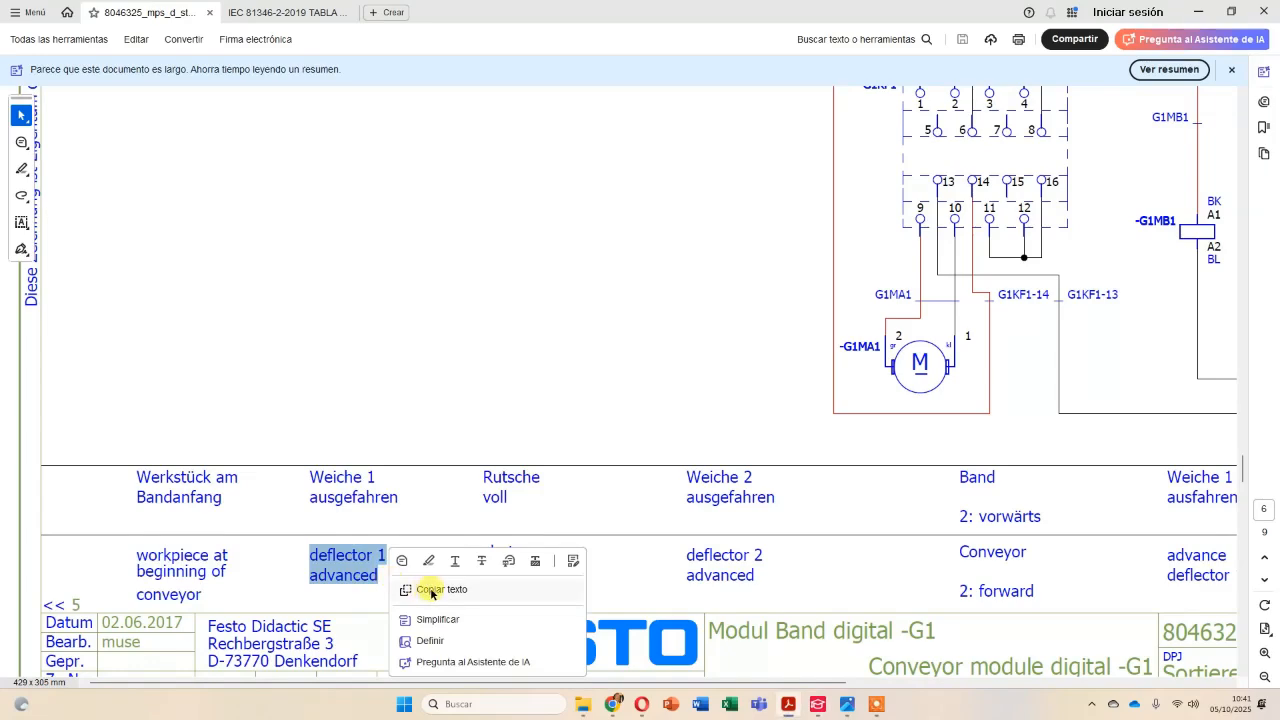
{"action": "left_click", "coordinate": [432, 591]}
Switch to EPLAN and set proximity switch -BG2's function text to "Deflector 1 advanced", keeping the line break.
{"action": "key", "text": "alt+Tab"}
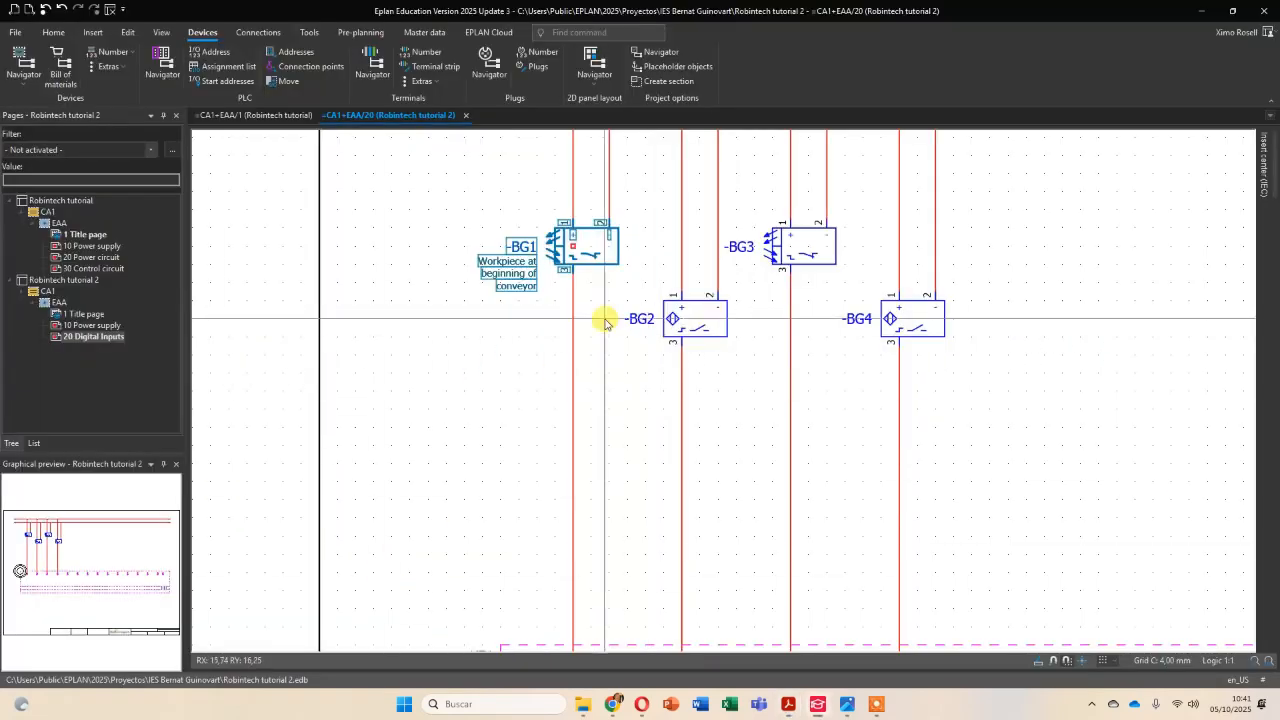
{"action": "double_click", "coordinate": [699, 327]}
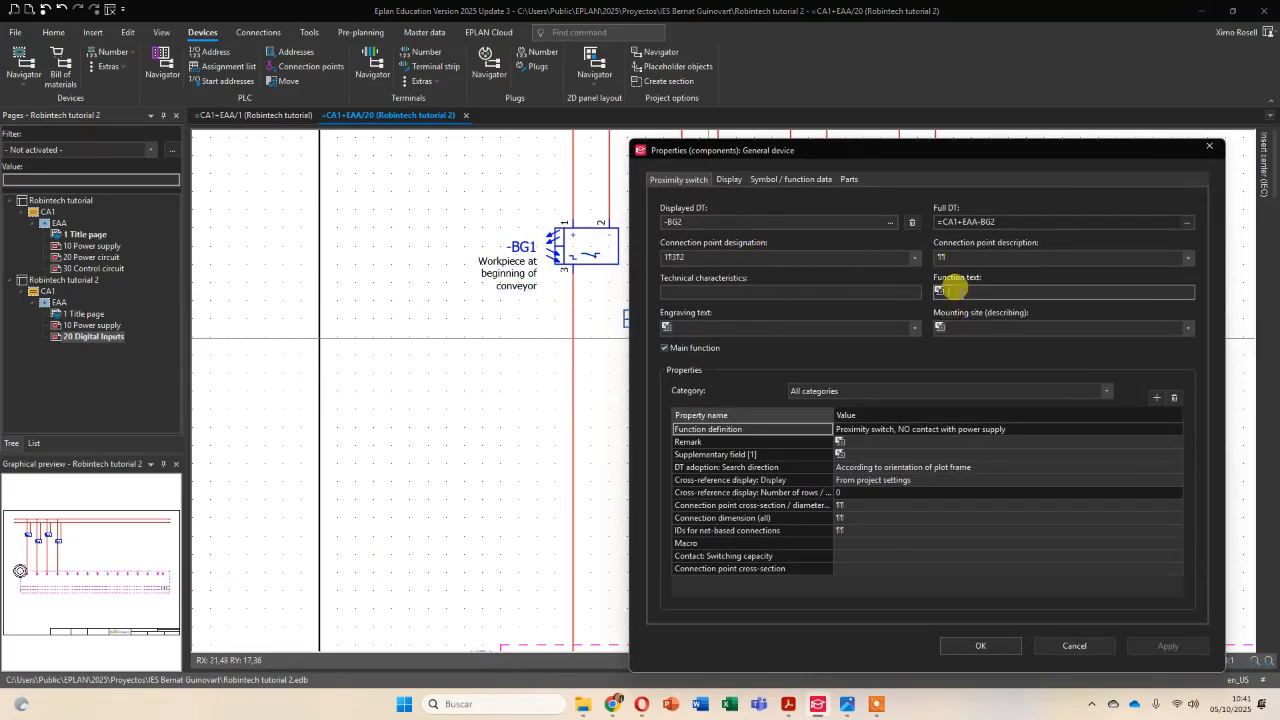
{"action": "right_click", "coordinate": [955, 289]}
{"action": "left_click", "coordinate": [977, 322]}
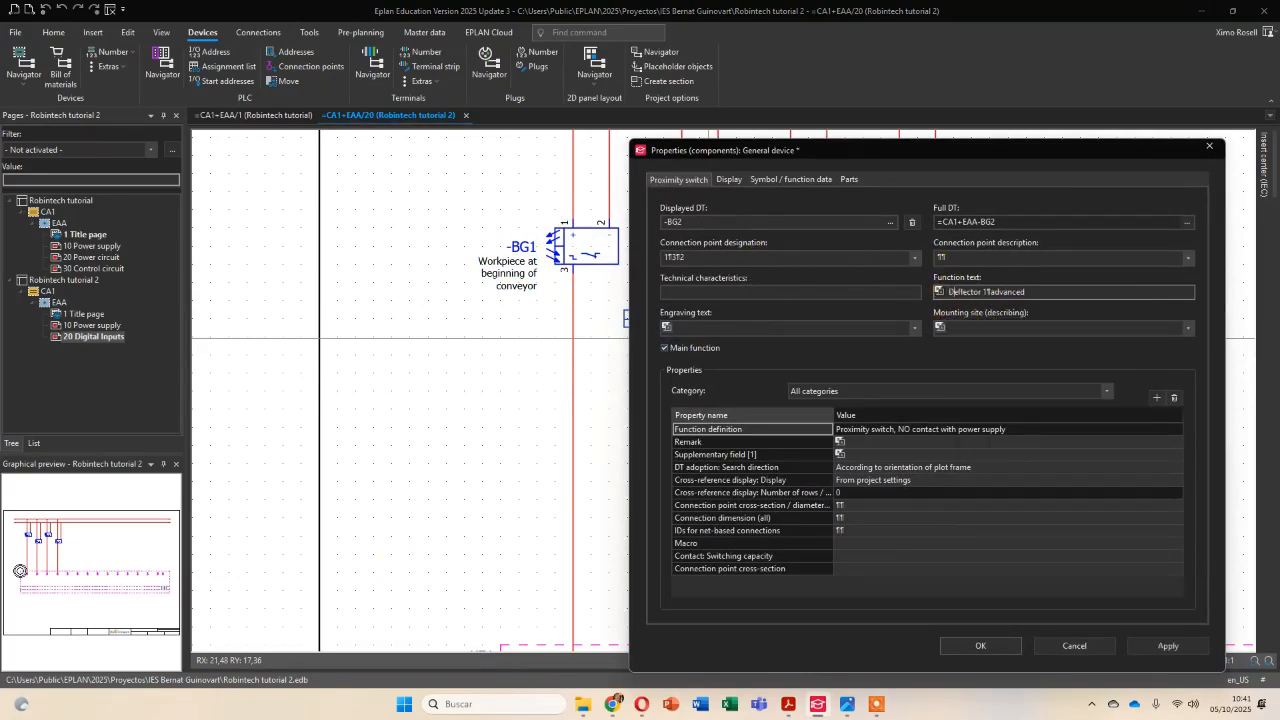
{"action": "left_click", "coordinate": [981, 645]}
Examine the sensor wiring to the Omron PLC inputs and the PLC's unconnected COM point on the Digital Inputs page.
{"action": "scroll", "coordinate": [737, 265], "scroll_direction": "down", "scroll_amount": 5}
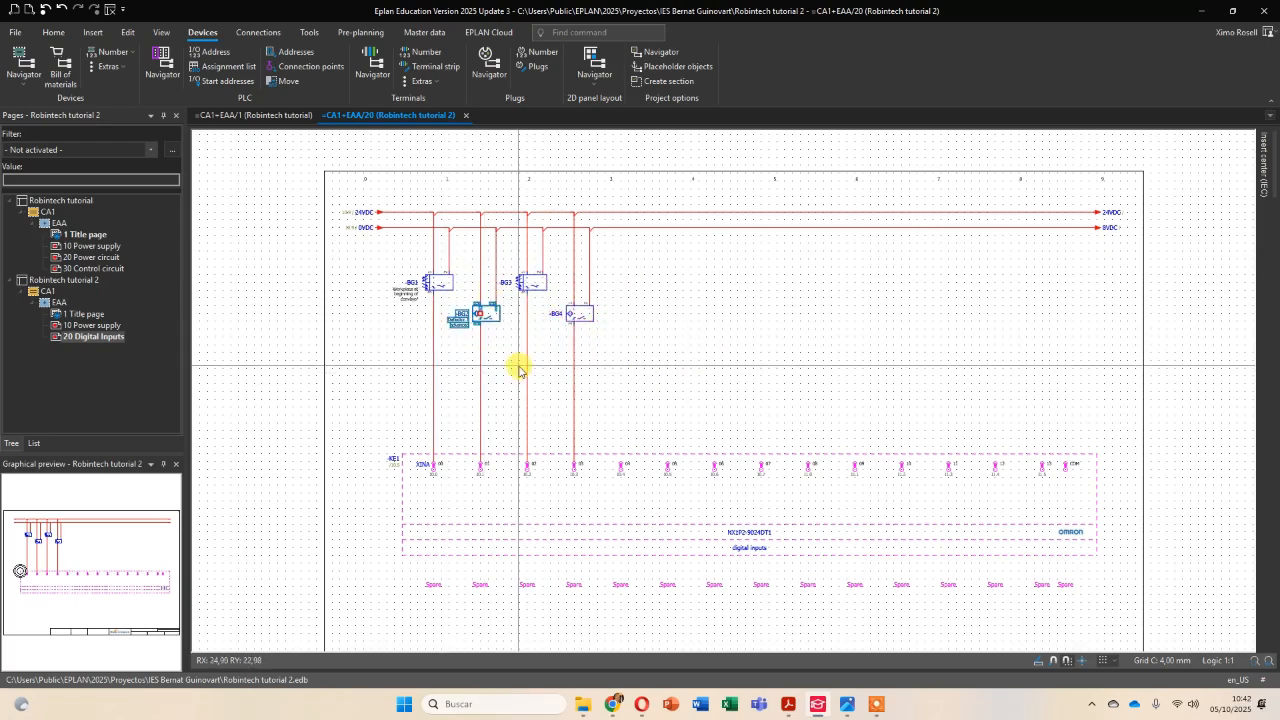
{"action": "scroll", "coordinate": [490, 425], "scroll_direction": "up", "scroll_amount": 4}
{"action": "middle_click_drag", "start_coordinate": [504, 392], "coordinate": [584, 481]}
{"action": "scroll", "coordinate": [588, 468], "scroll_direction": "down", "scroll_amount": 1}
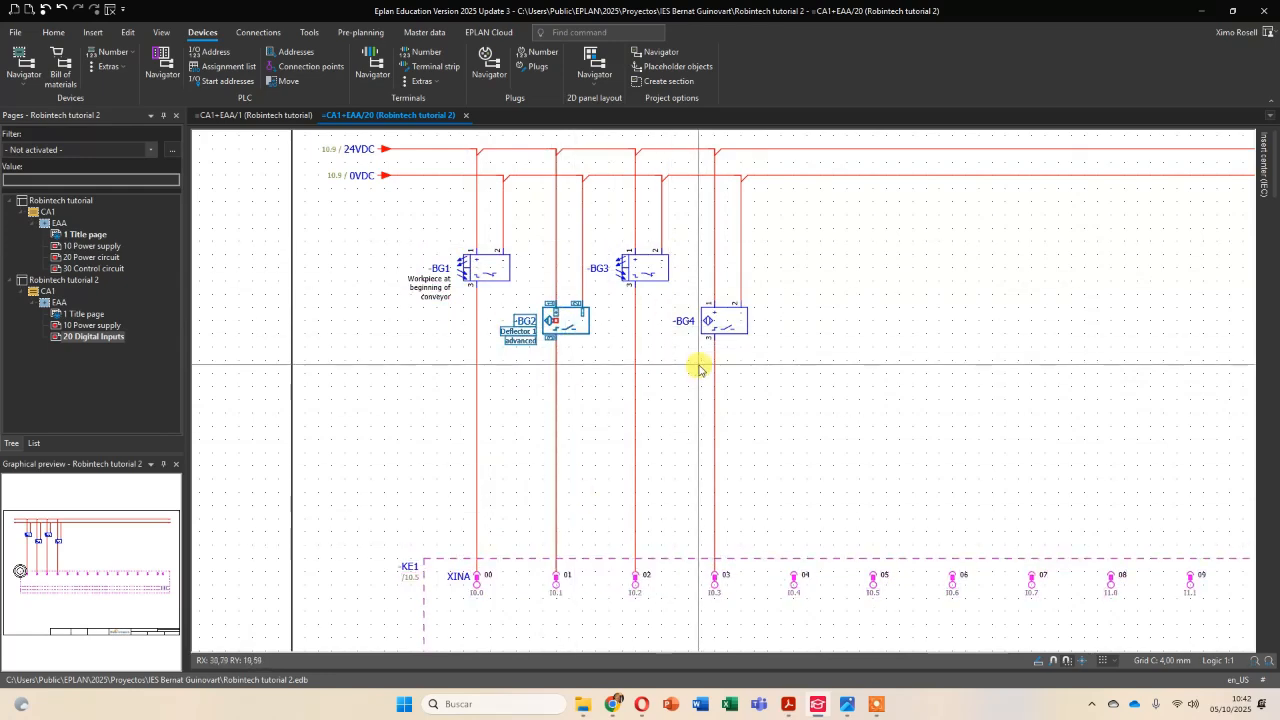
{"action": "scroll", "coordinate": [700, 375], "scroll_direction": "down", "scroll_amount": 2}
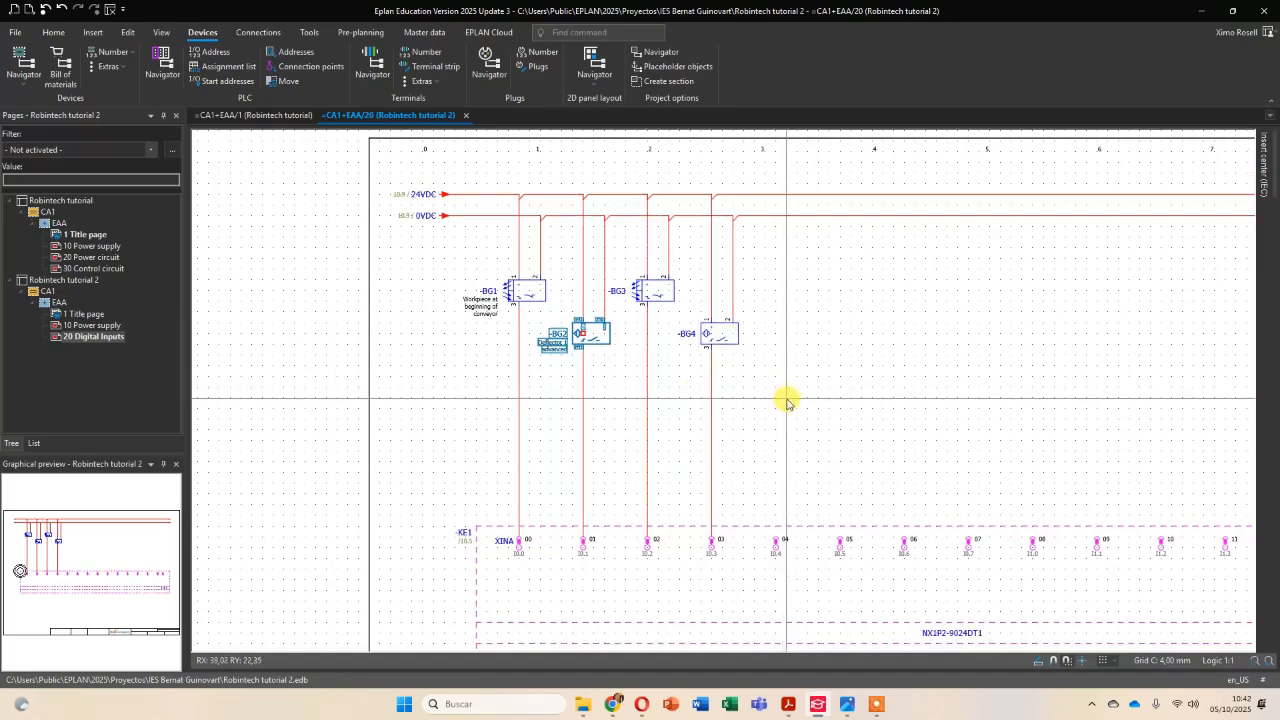
{"action": "middle_click_drag", "start_coordinate": [799, 398], "coordinate": [717, 381]}
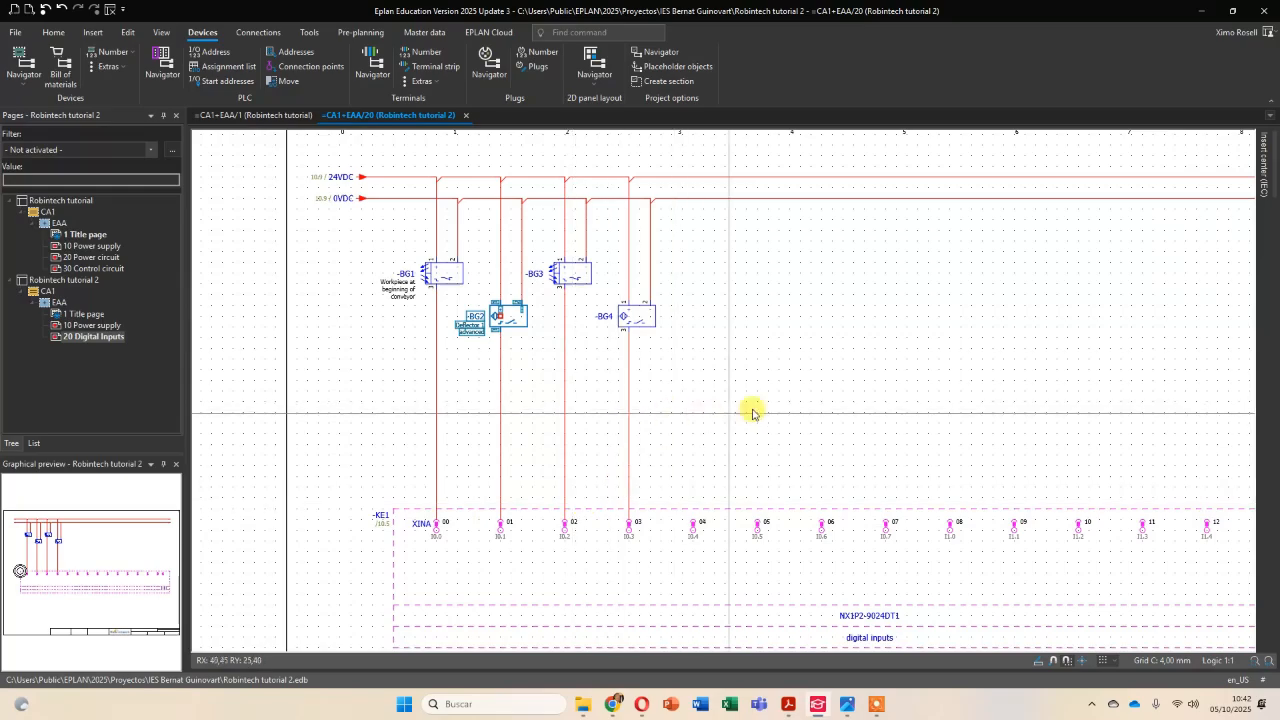
{"action": "scroll", "coordinate": [851, 388], "scroll_direction": "down", "scroll_amount": 3}
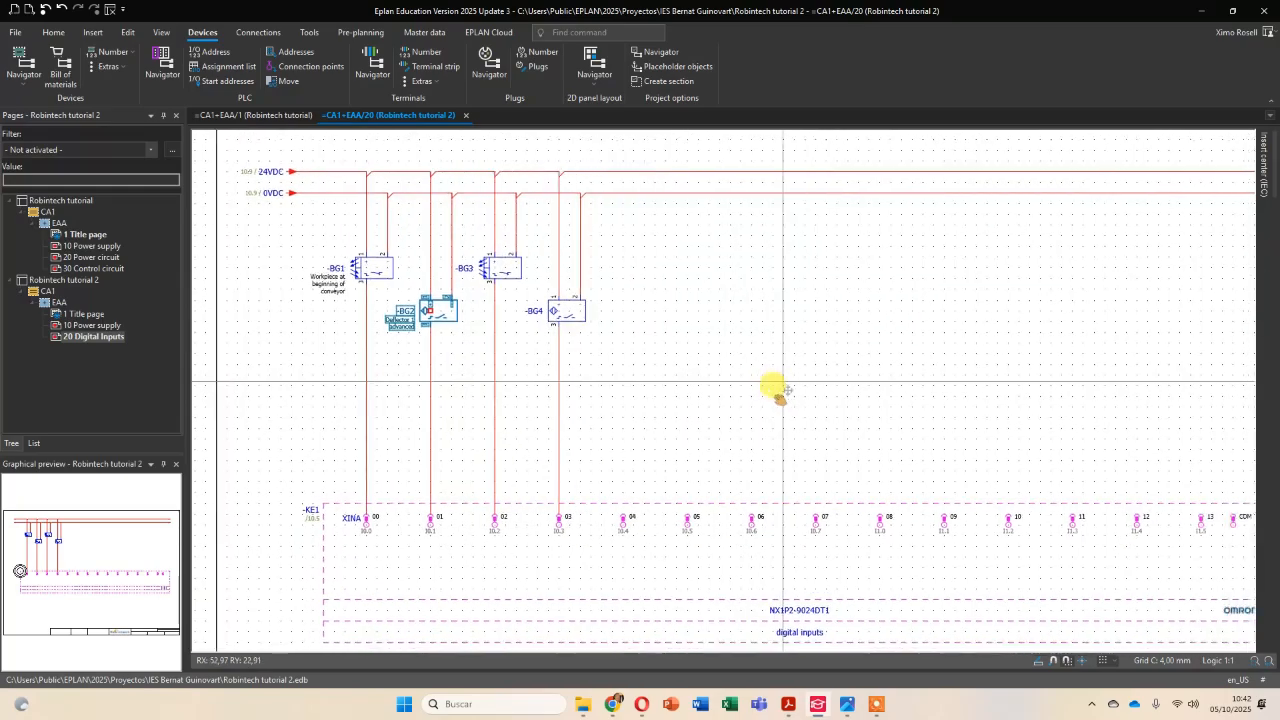
{"action": "middle_click_drag", "start_coordinate": [1050, 416], "coordinate": [951, 370]}
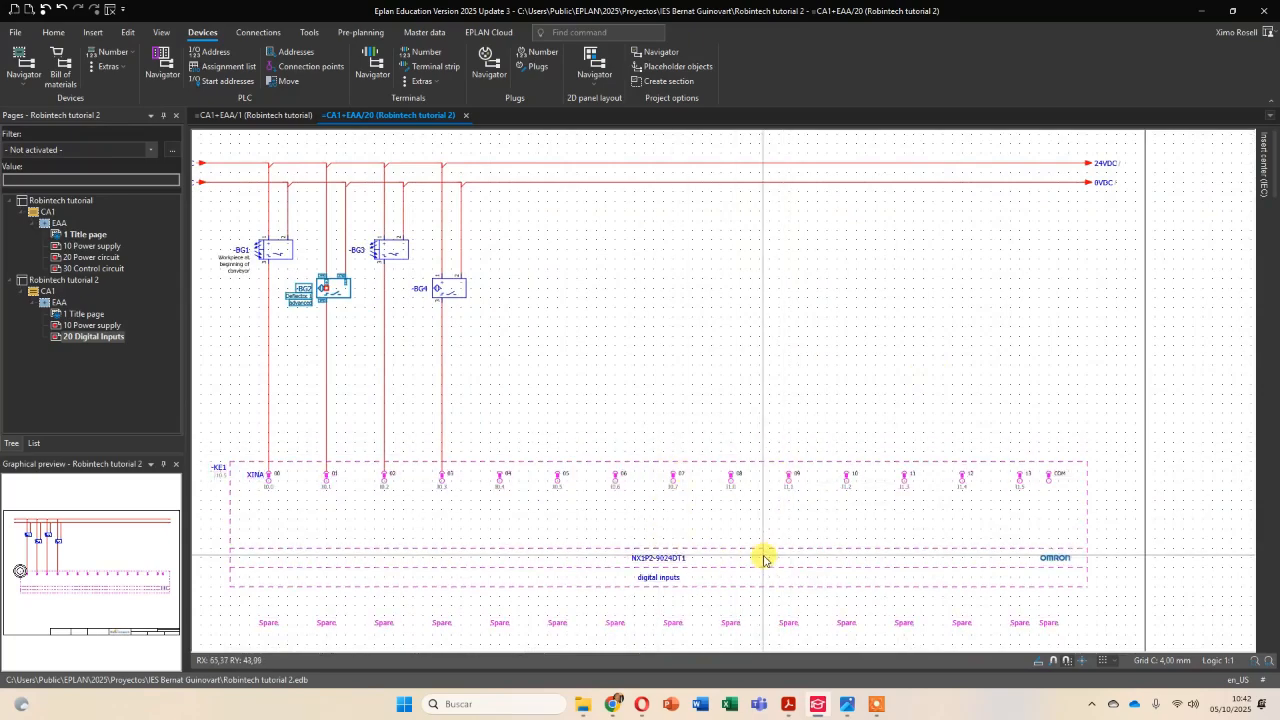
{"action": "scroll", "coordinate": [1006, 443], "scroll_direction": "up", "scroll_amount": 3}
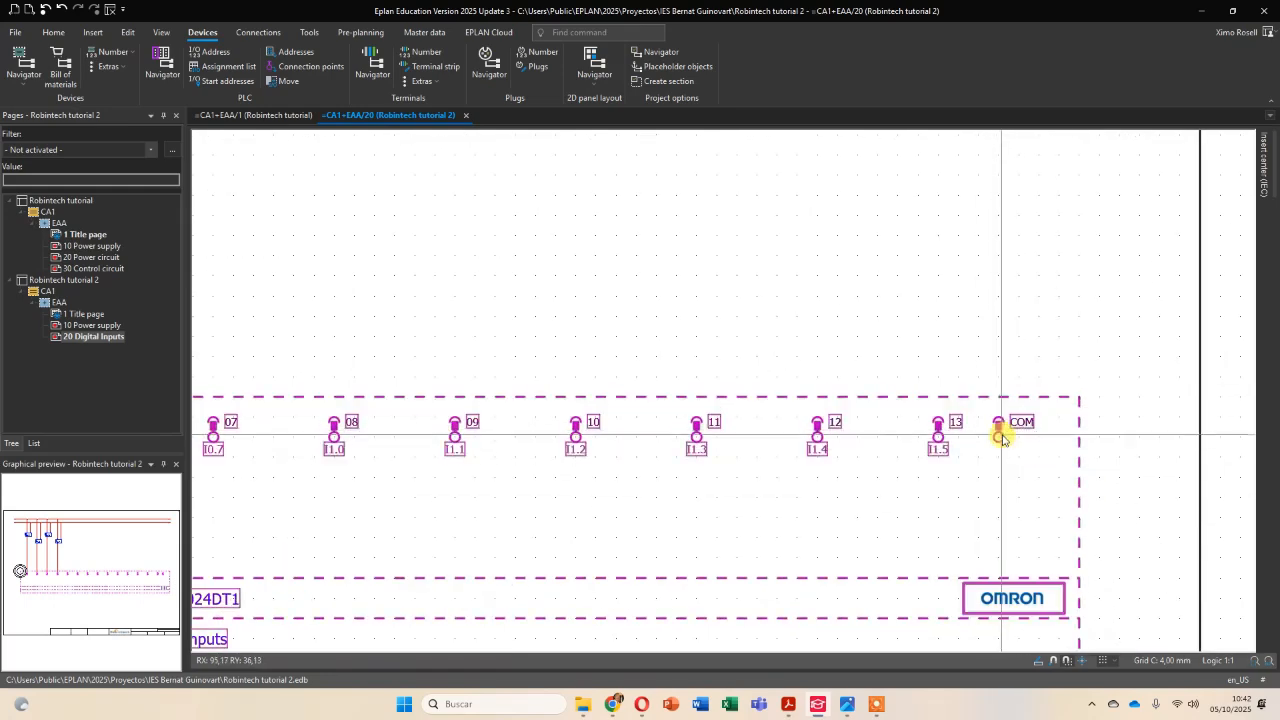
{"action": "scroll", "coordinate": [1001, 437], "scroll_direction": "down", "scroll_amount": 3}
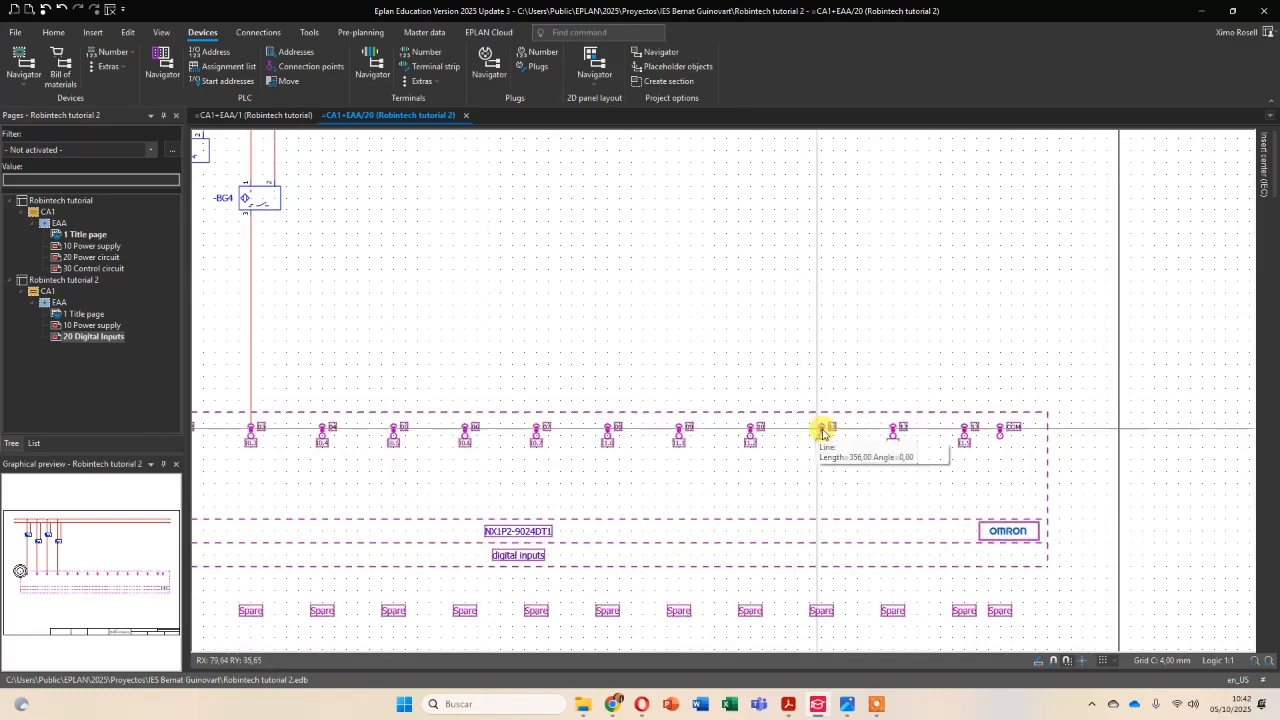
{"action": "scroll", "coordinate": [880, 425], "scroll_direction": "down", "scroll_amount": 3}
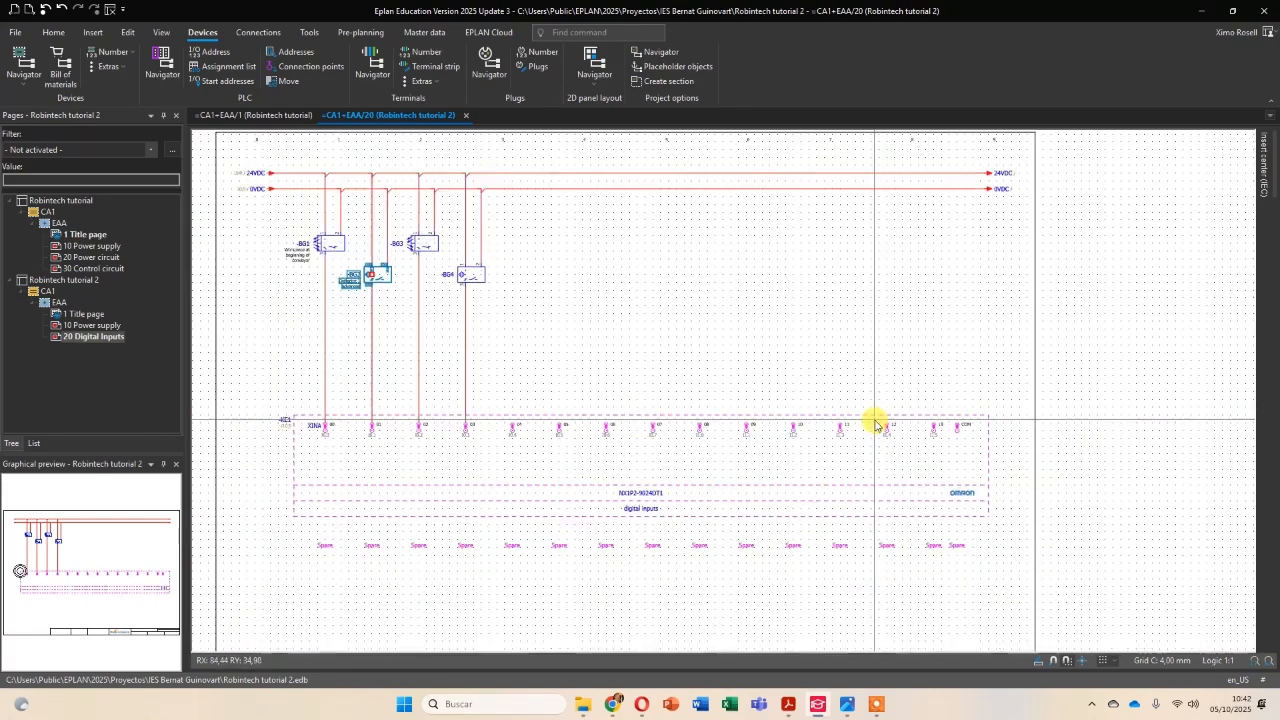
{"action": "scroll", "coordinate": [950, 420], "scroll_direction": "up", "scroll_amount": 5}
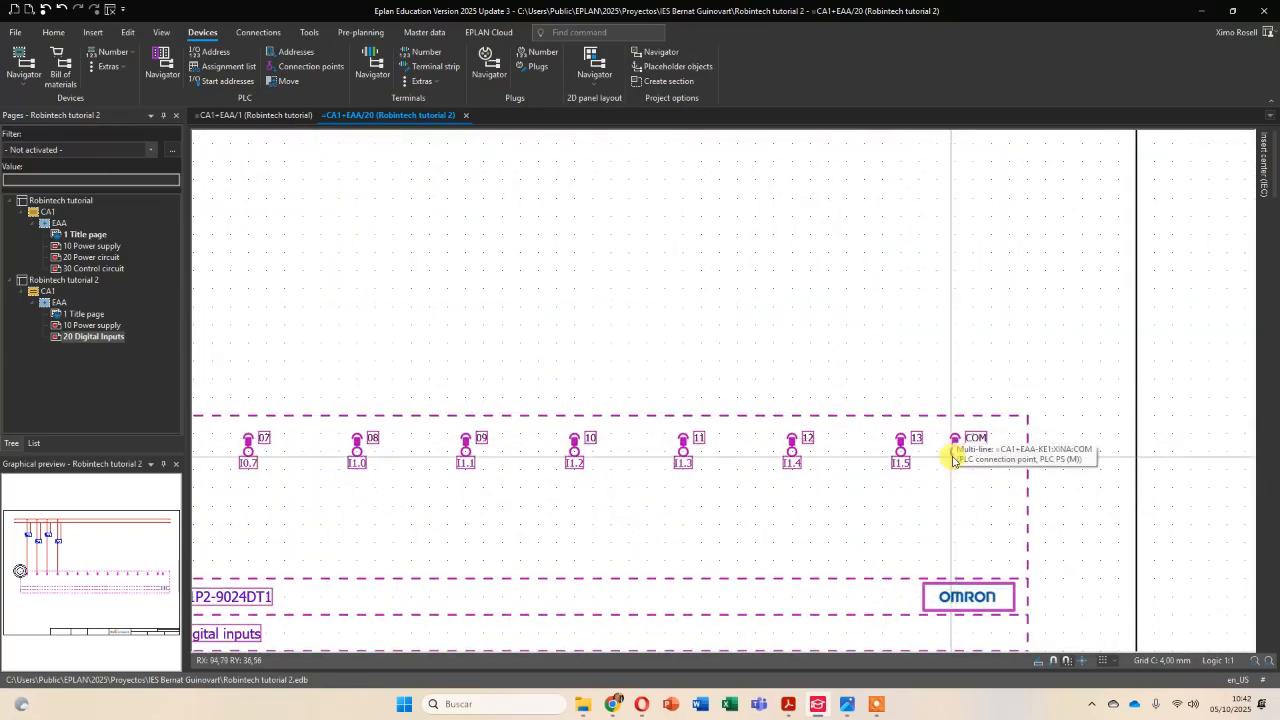
{"action": "scroll", "coordinate": [958, 432], "scroll_direction": "down", "scroll_amount": 4}
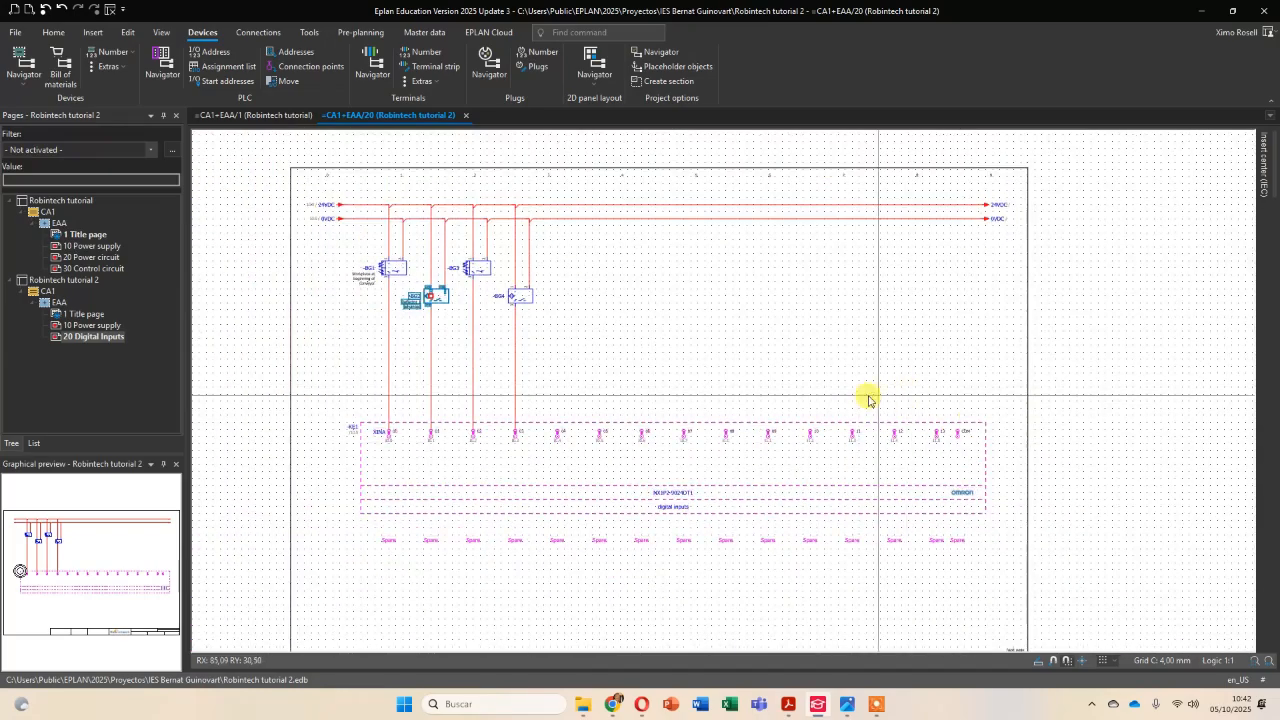
{"action": "scroll", "coordinate": [958, 447], "scroll_direction": "up", "scroll_amount": 2}
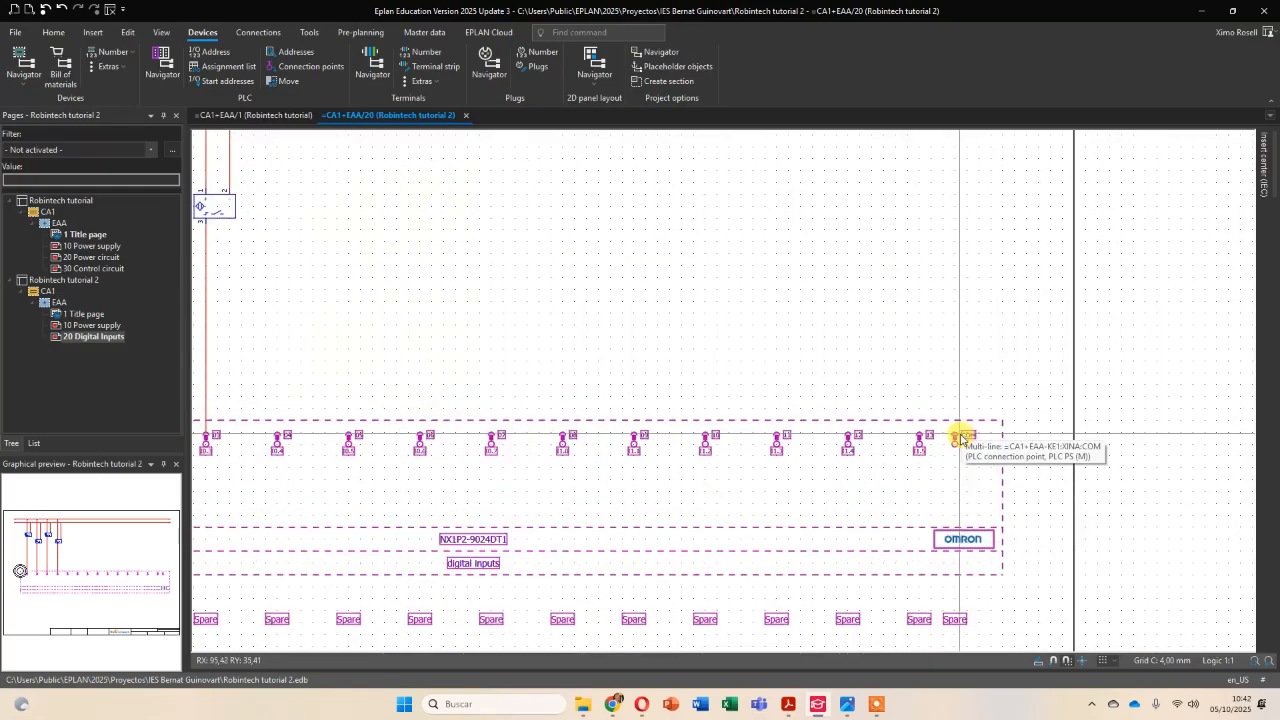
{"action": "scroll", "coordinate": [958, 437], "scroll_direction": "down", "scroll_amount": 3}
{"action": "scroll", "coordinate": [808, 380], "scroll_direction": "up", "scroll_amount": 5}
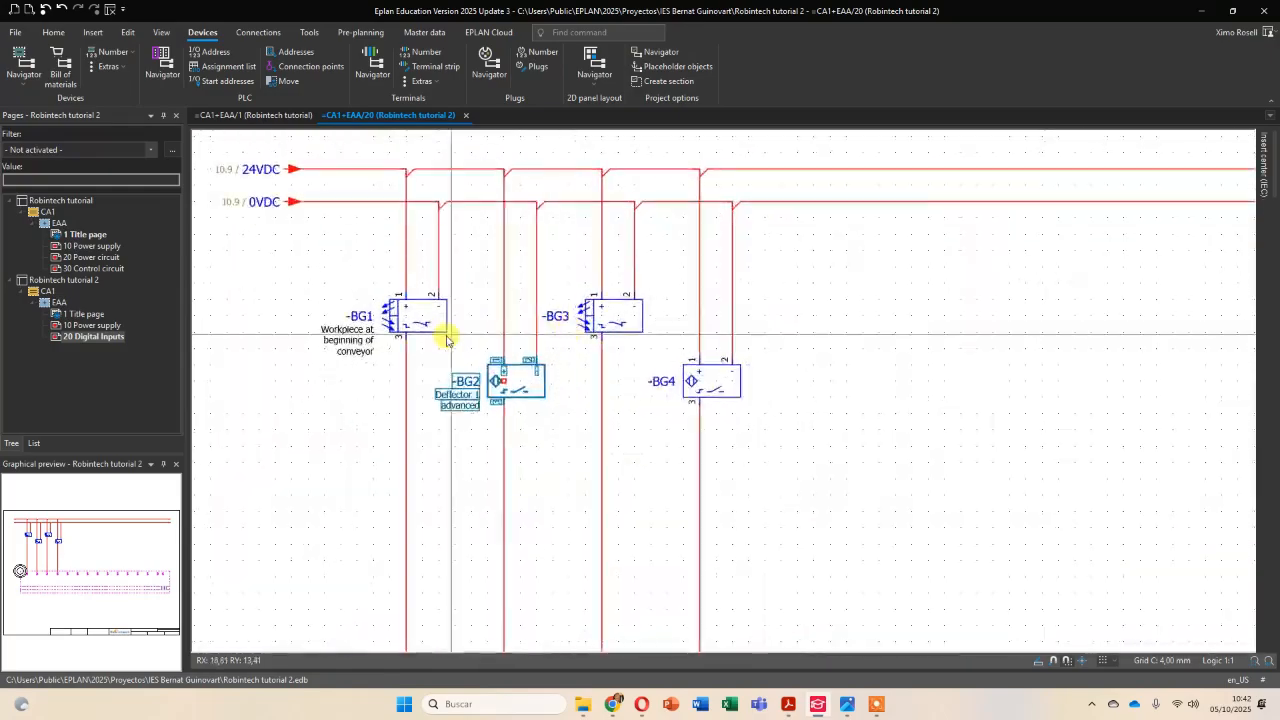
{"action": "scroll", "coordinate": [855, 346], "scroll_direction": "down", "scroll_amount": 2}
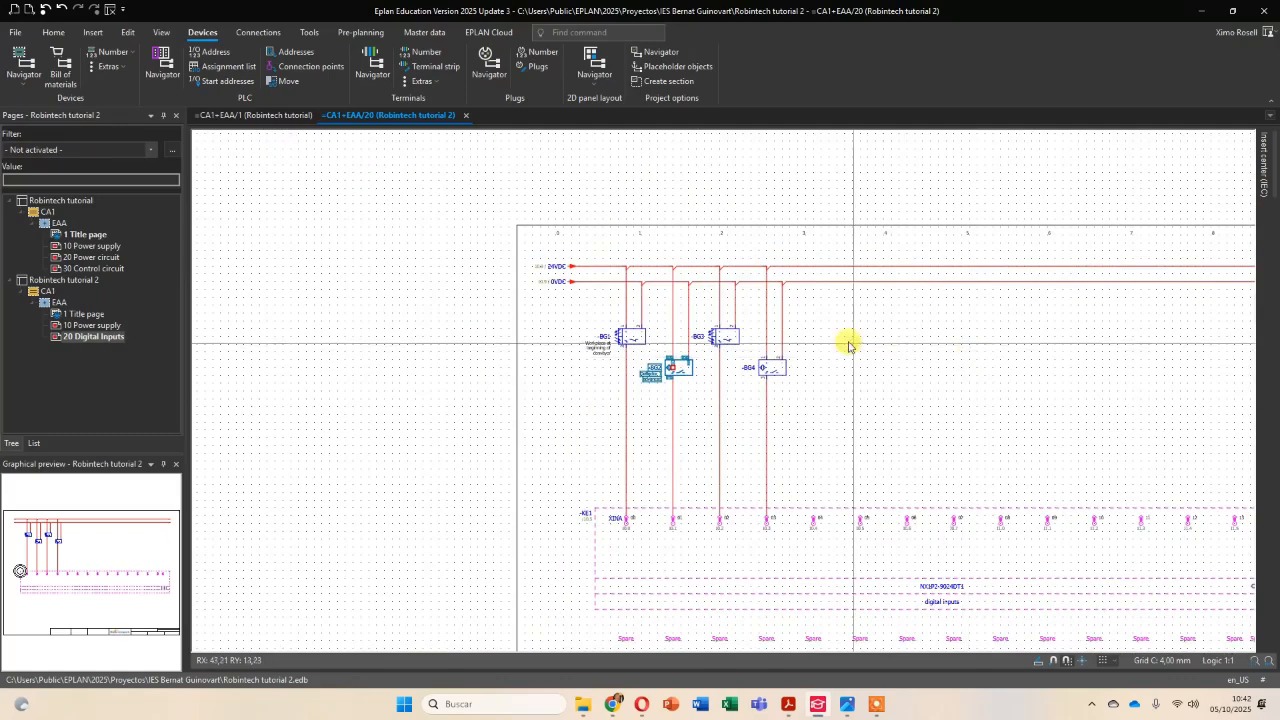
{"action": "scroll", "coordinate": [760, 351], "scroll_direction": "up", "scroll_amount": 5}
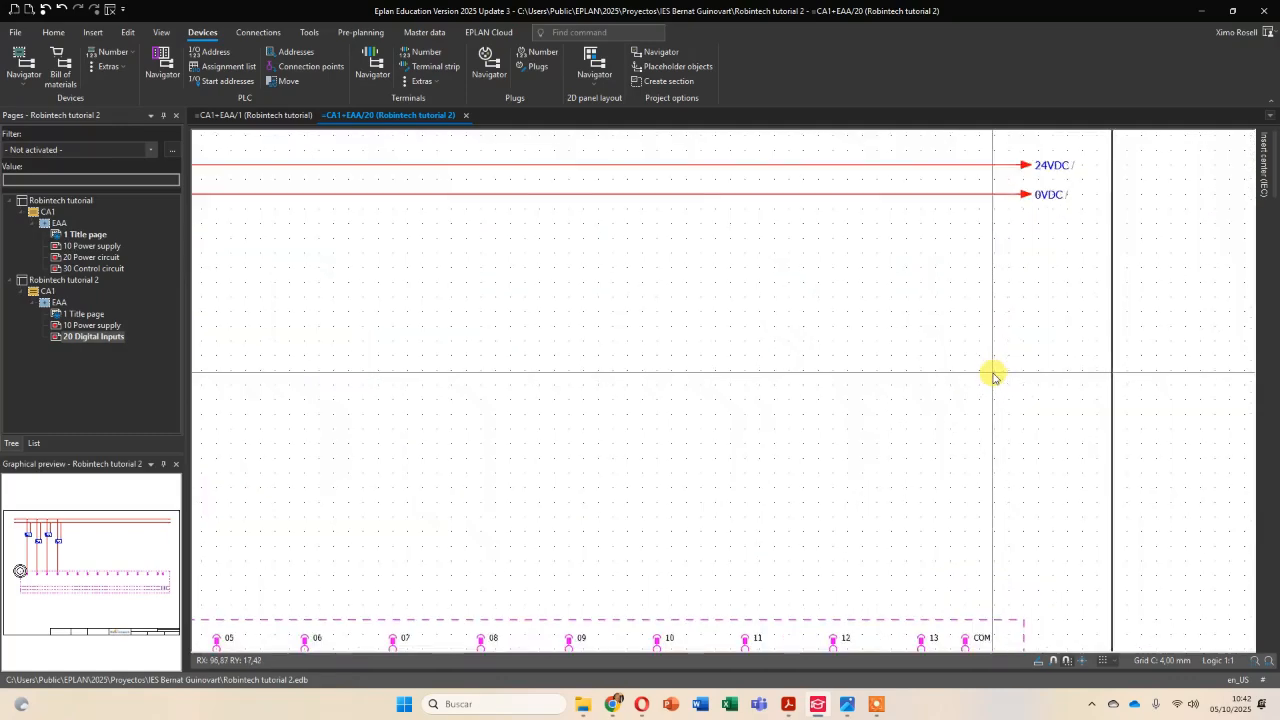
Insert a downward T-node on the 0VDC line above the PLC's COM point to connect COM to 0VDC.
{"action": "scroll", "coordinate": [990, 350], "scroll_direction": "down", "scroll_amount": 2}
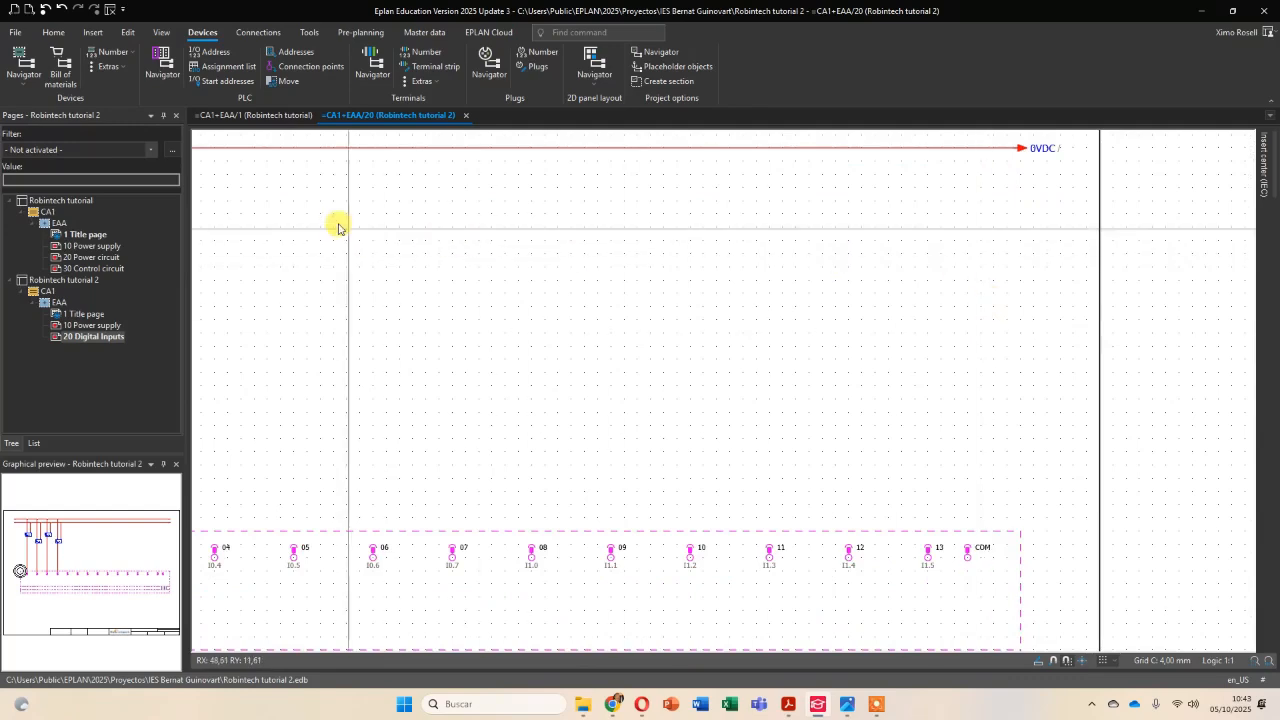
{"action": "left_click", "coordinate": [91, 32]}
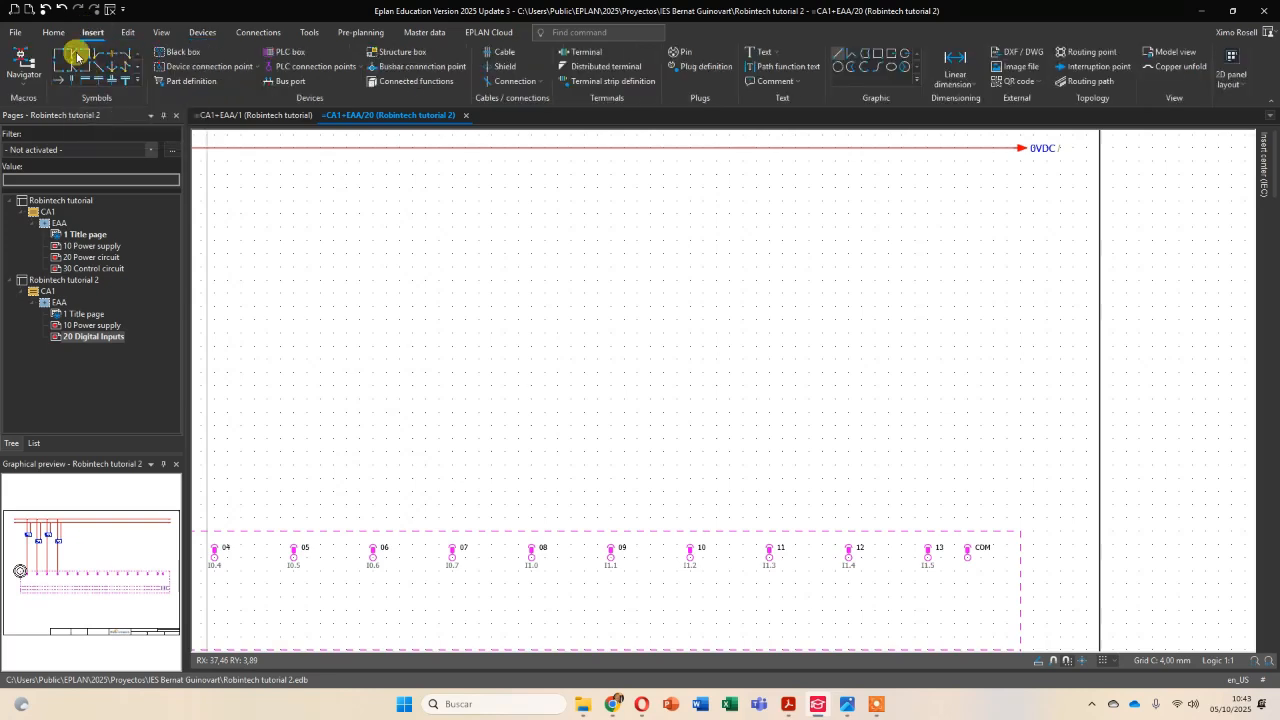
{"action": "left_click", "coordinate": [77, 56]}
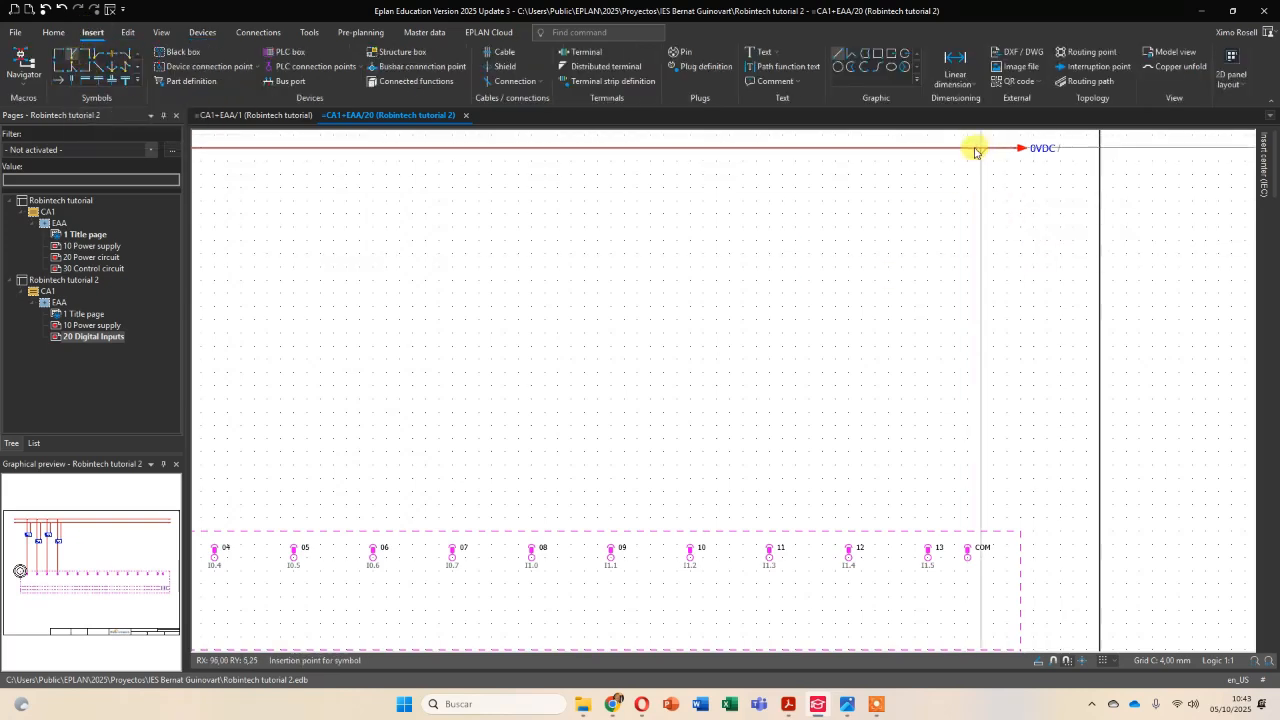
{"action": "scroll", "coordinate": [900, 392], "scroll_direction": "down", "scroll_amount": 4}
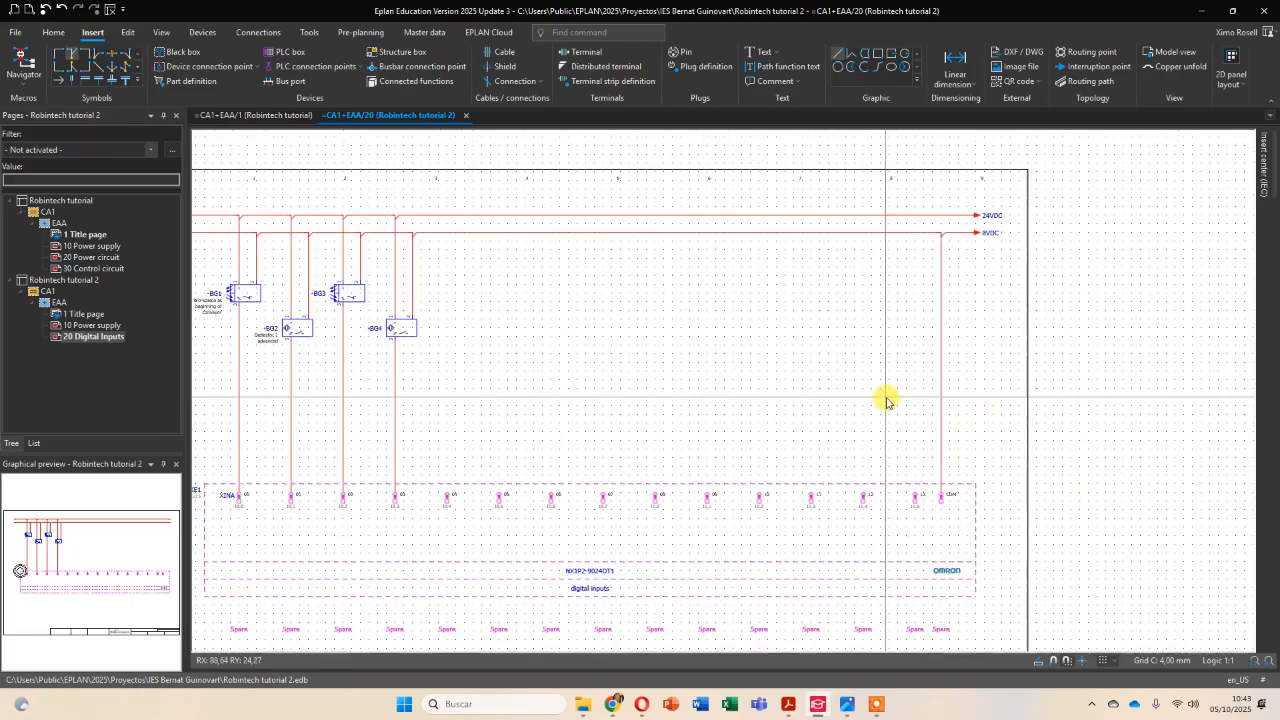
{"action": "middle_click_drag", "start_coordinate": [741, 402], "coordinate": [856, 362]}
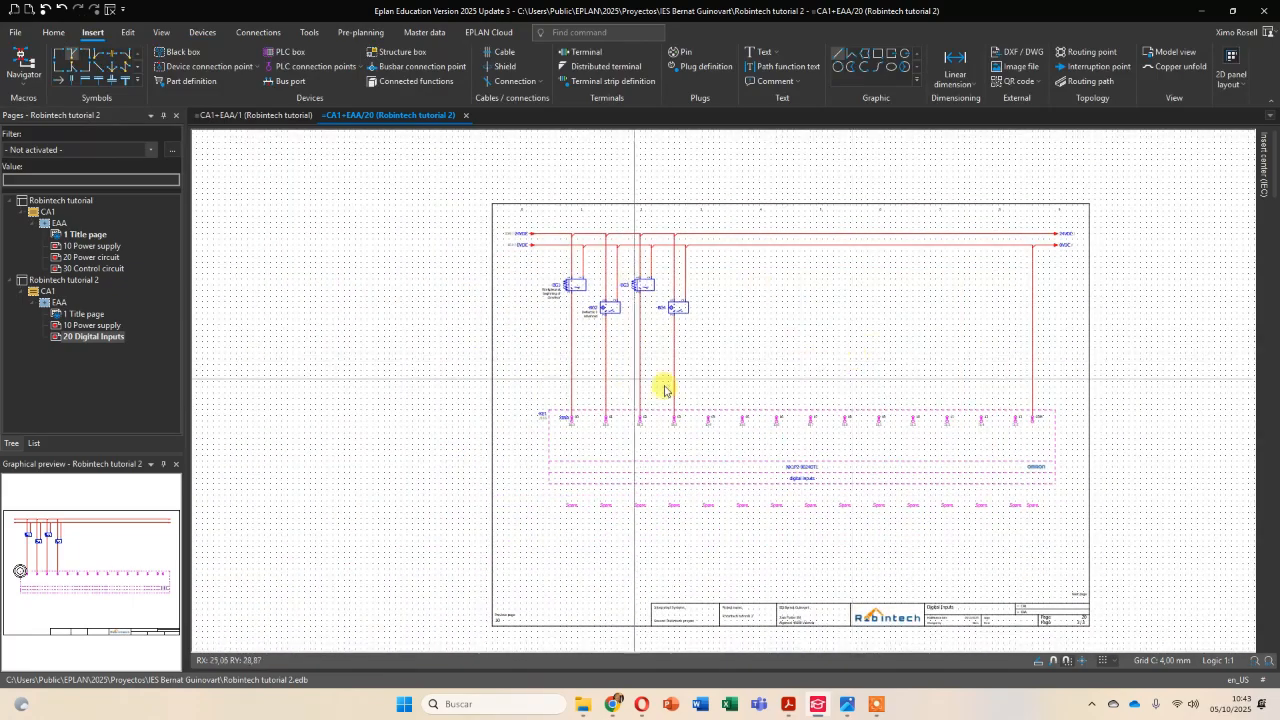
{"action": "scroll", "coordinate": [857, 400], "scroll_direction": "up", "scroll_amount": 2}
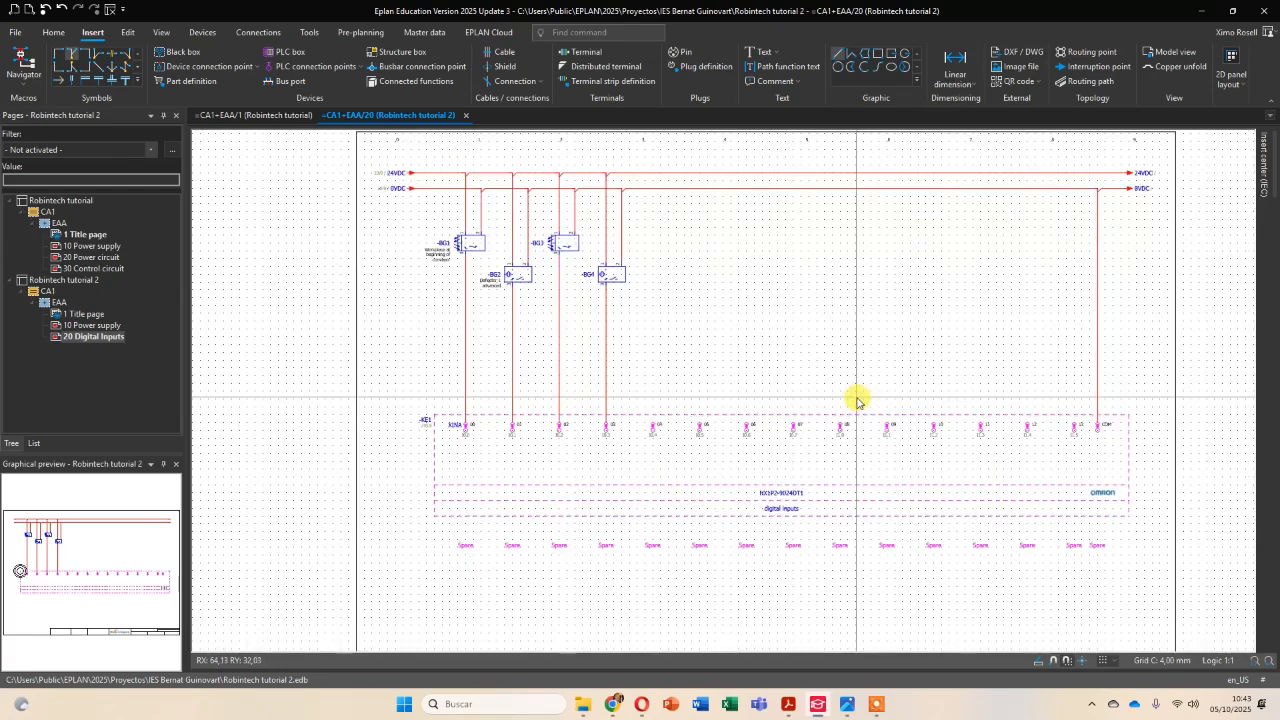
Create multi-line schematic page =CA1+EAA/30 in Robintech tutorial 2 with the description "Digital Outputs".
{"action": "right_click", "coordinate": [88, 341]}
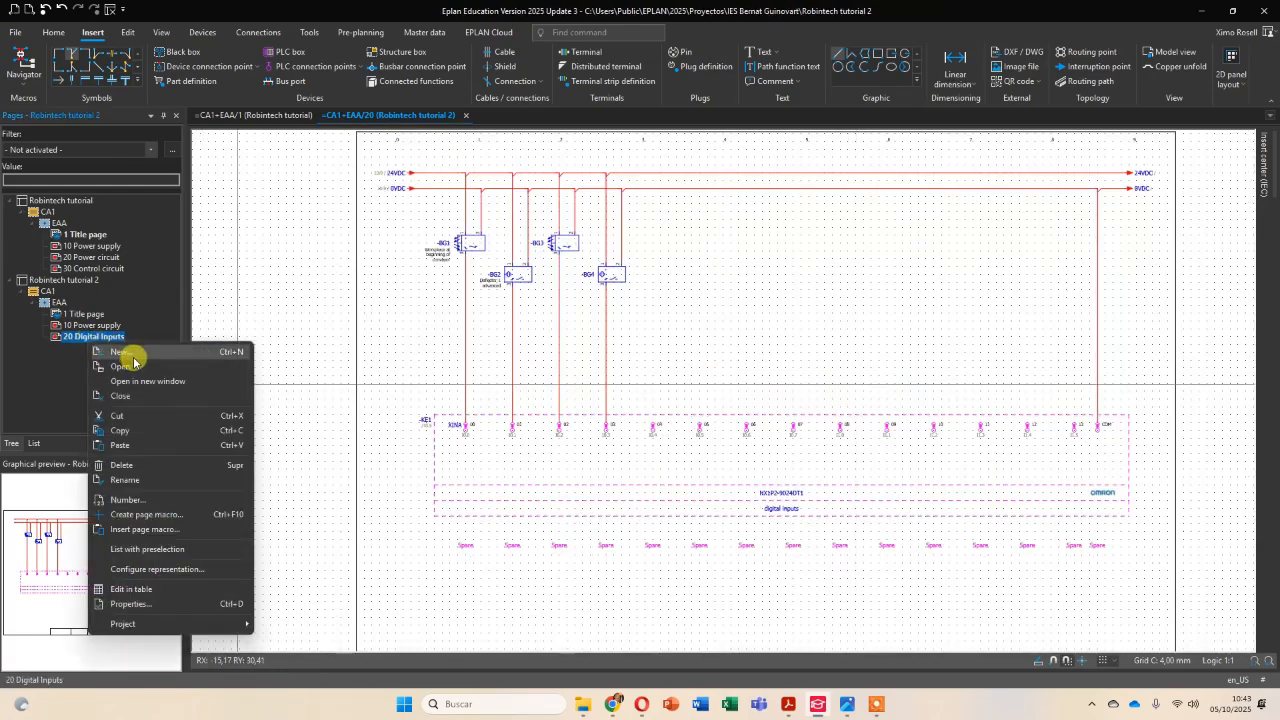
{"action": "left_click", "coordinate": [128, 352]}
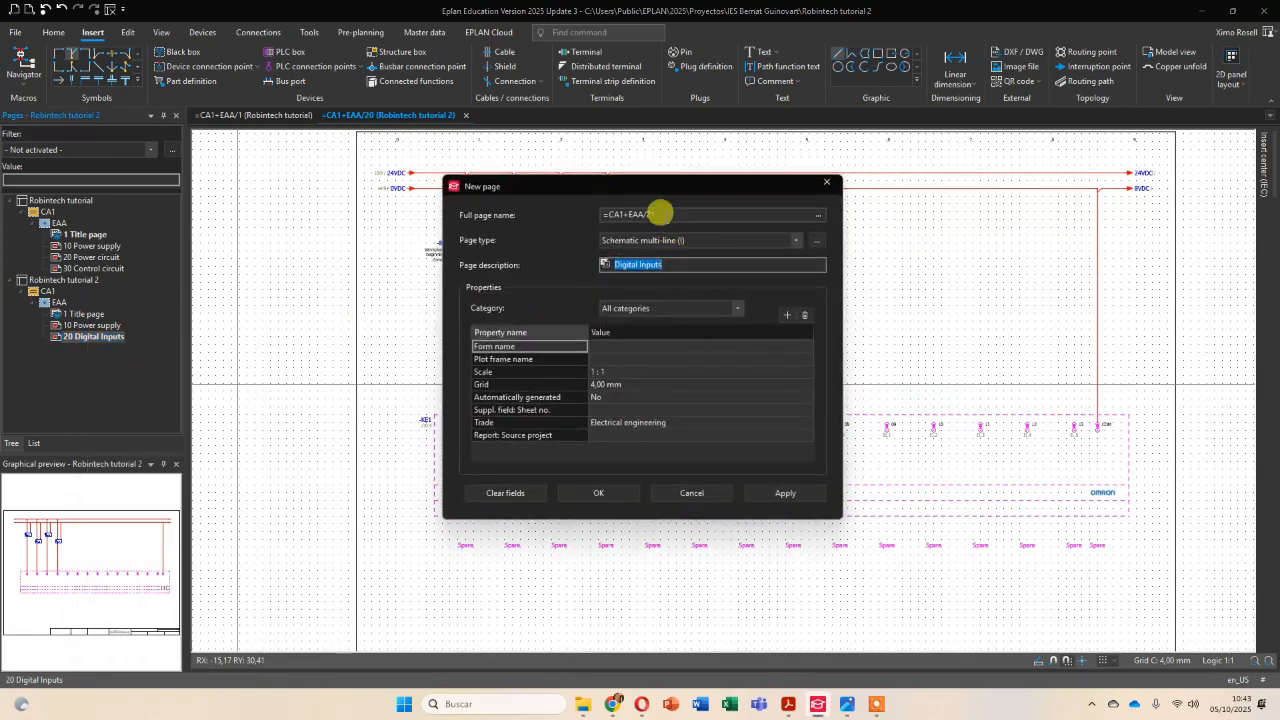
{"action": "left_click", "coordinate": [665, 214]}
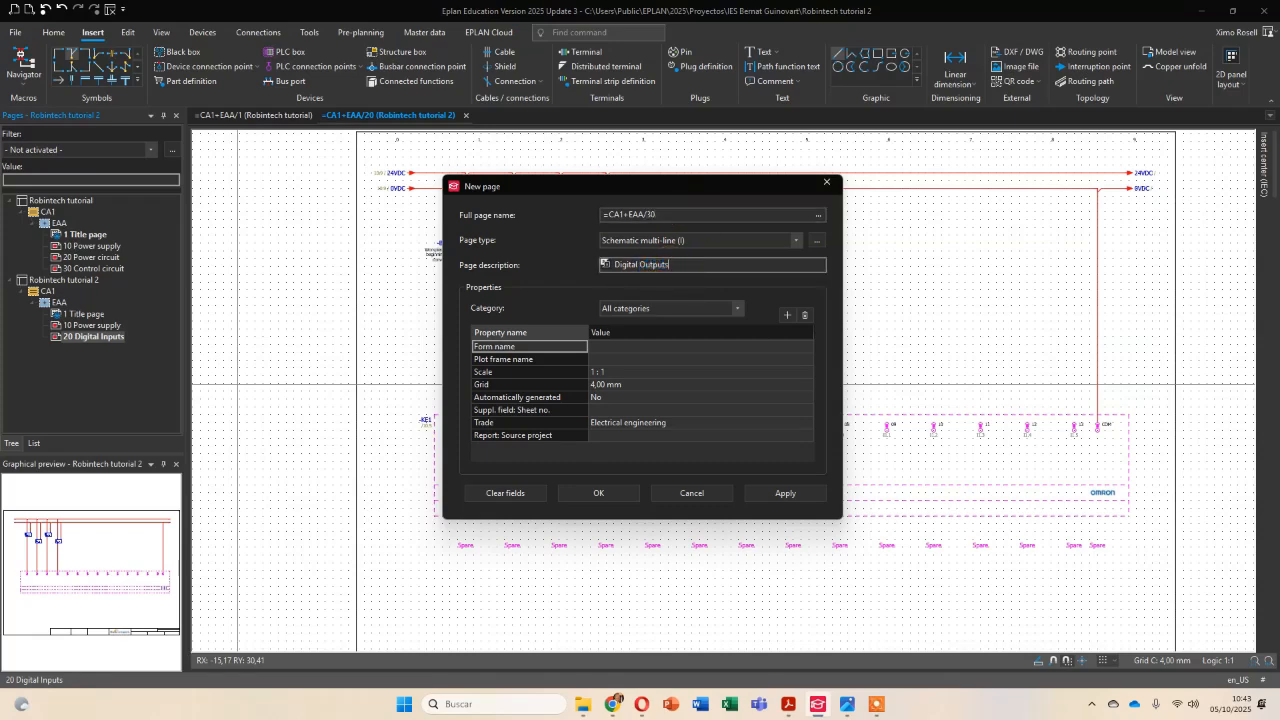
{"action": "key", "text": "Return"}
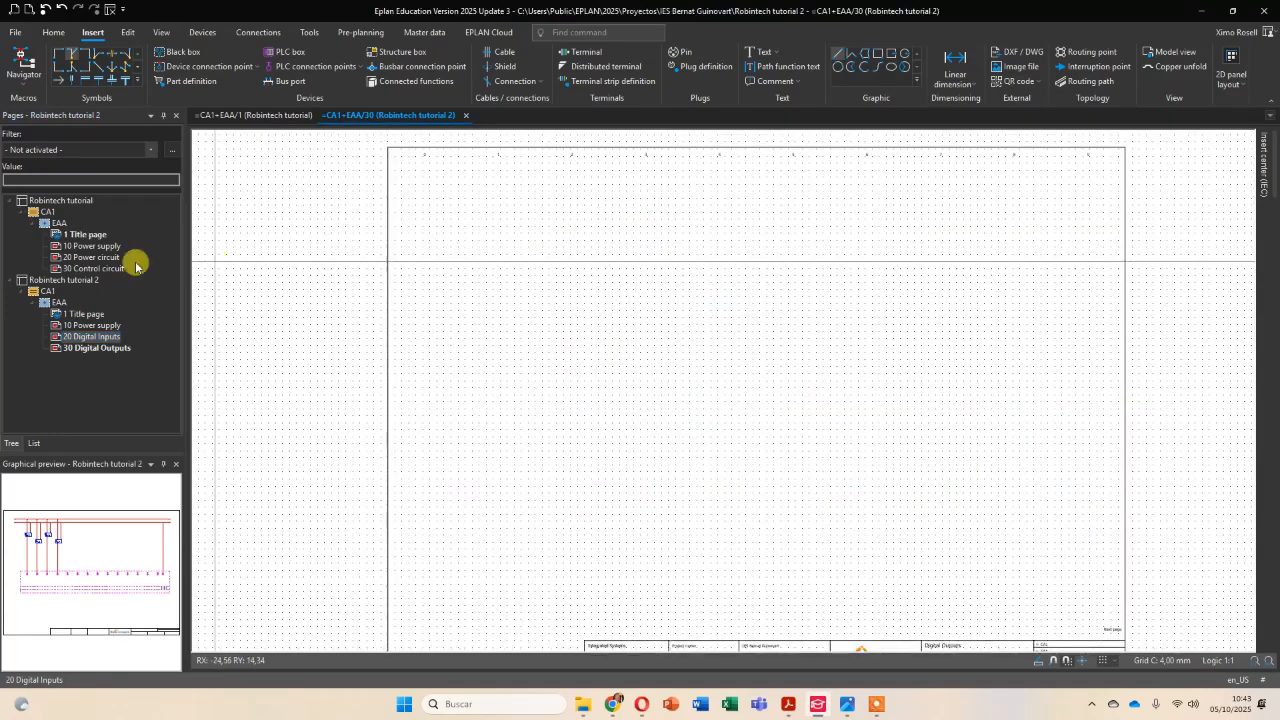
Copy the 24VDC and 0VDC supply lines from page 20 to the top of page 30 and delete the copied T-nodes.
{"action": "double_click", "coordinate": [92, 337]}
{"action": "left_click_drag", "start_coordinate": [394, 167], "coordinate": [1121, 216]}
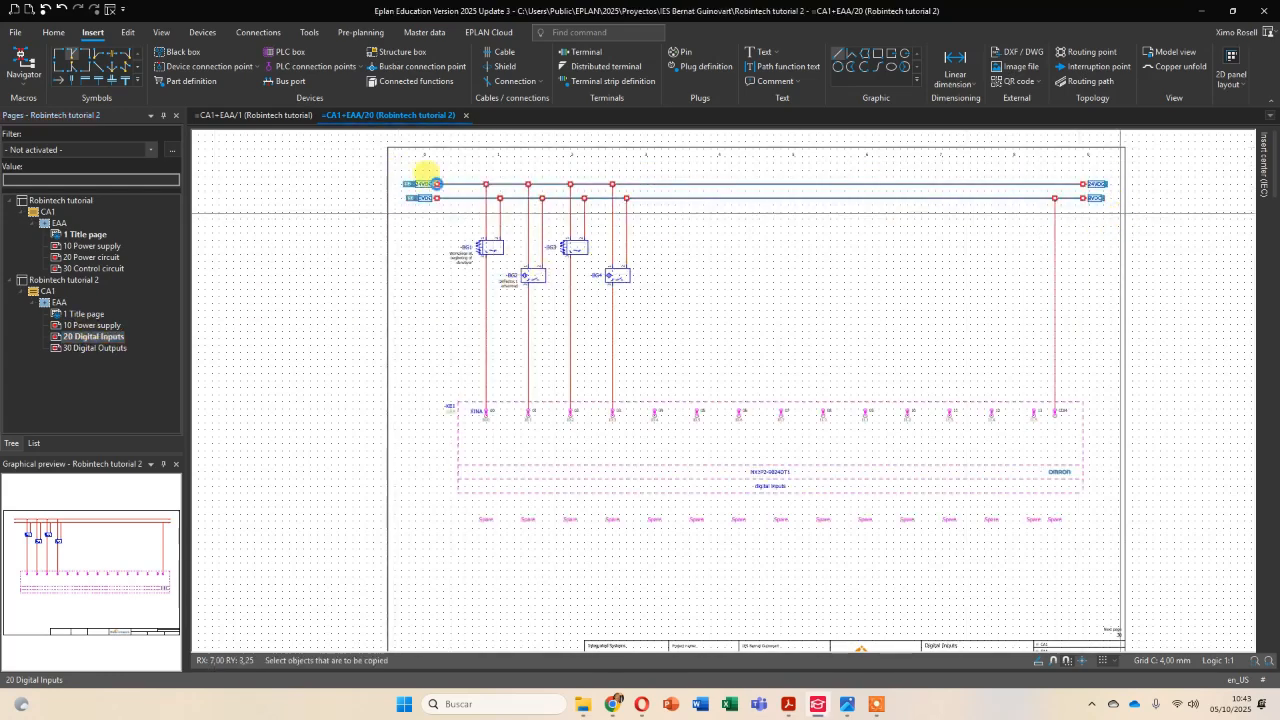
{"action": "double_click", "coordinate": [92, 348]}
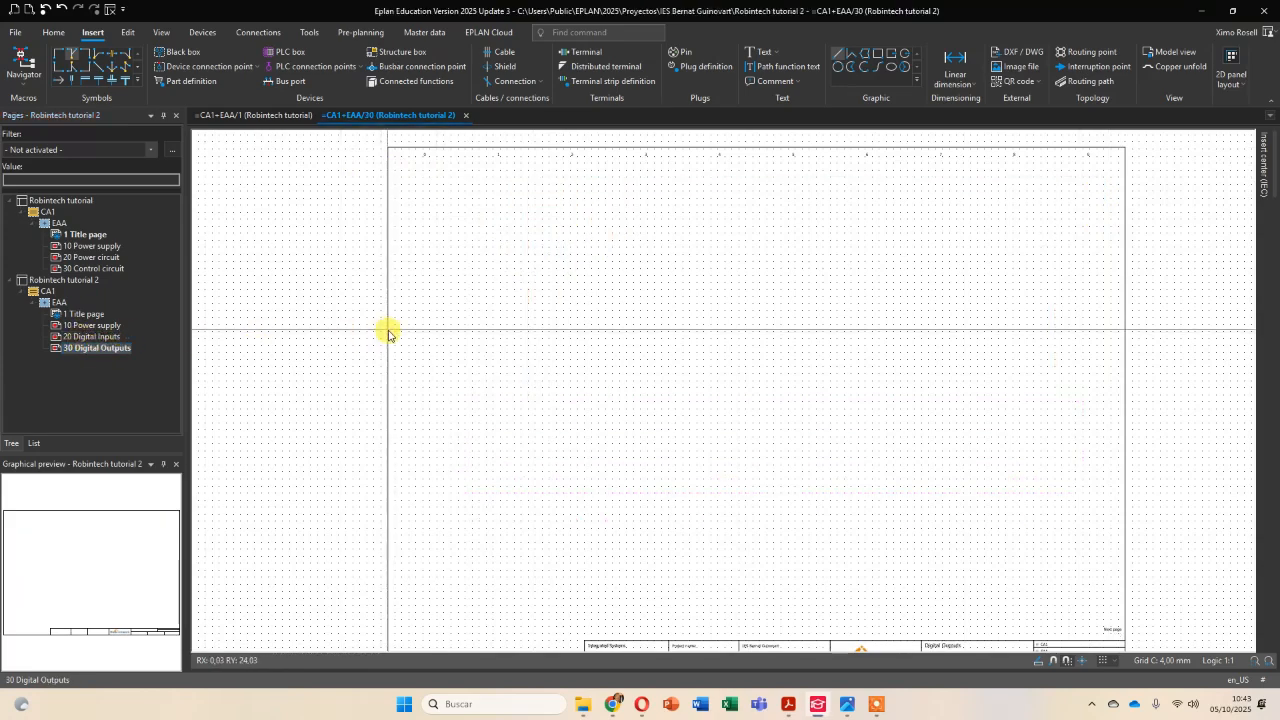
{"action": "key", "text": "ctrl+v"}
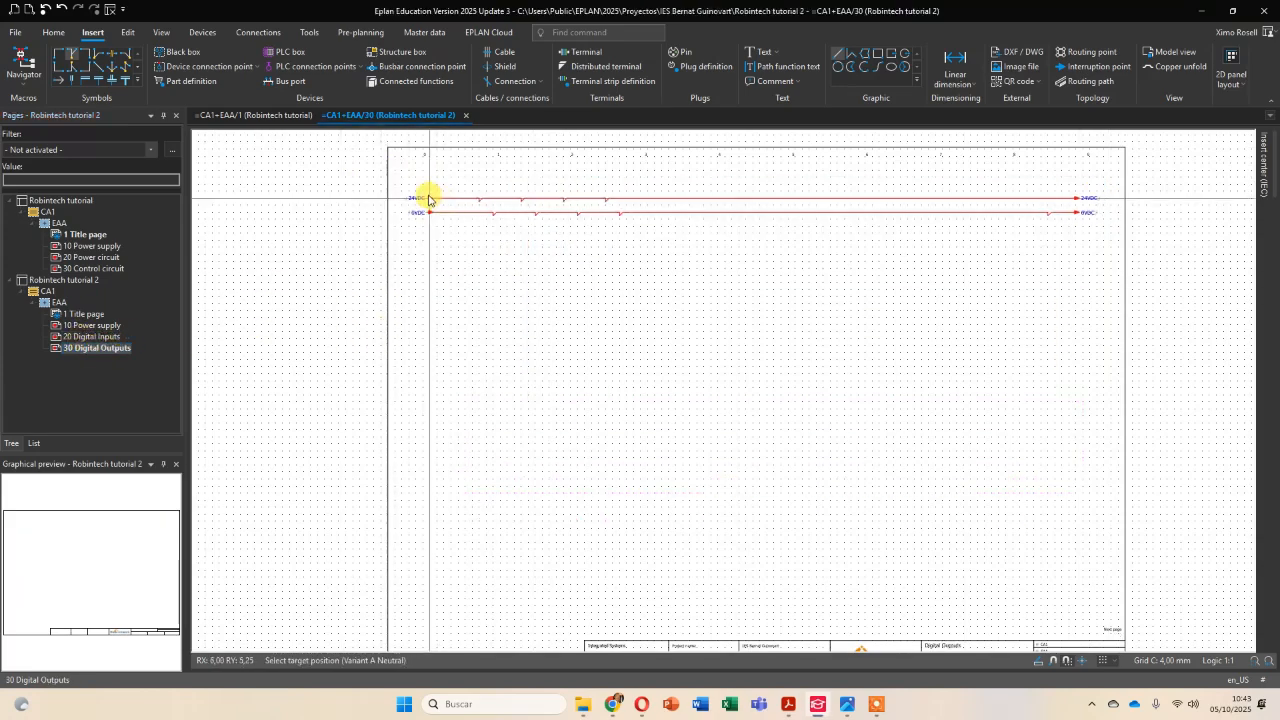
{"action": "left_click", "coordinate": [428, 198]}
{"action": "left_click_drag", "start_coordinate": [472, 176], "coordinate": [1062, 236]}
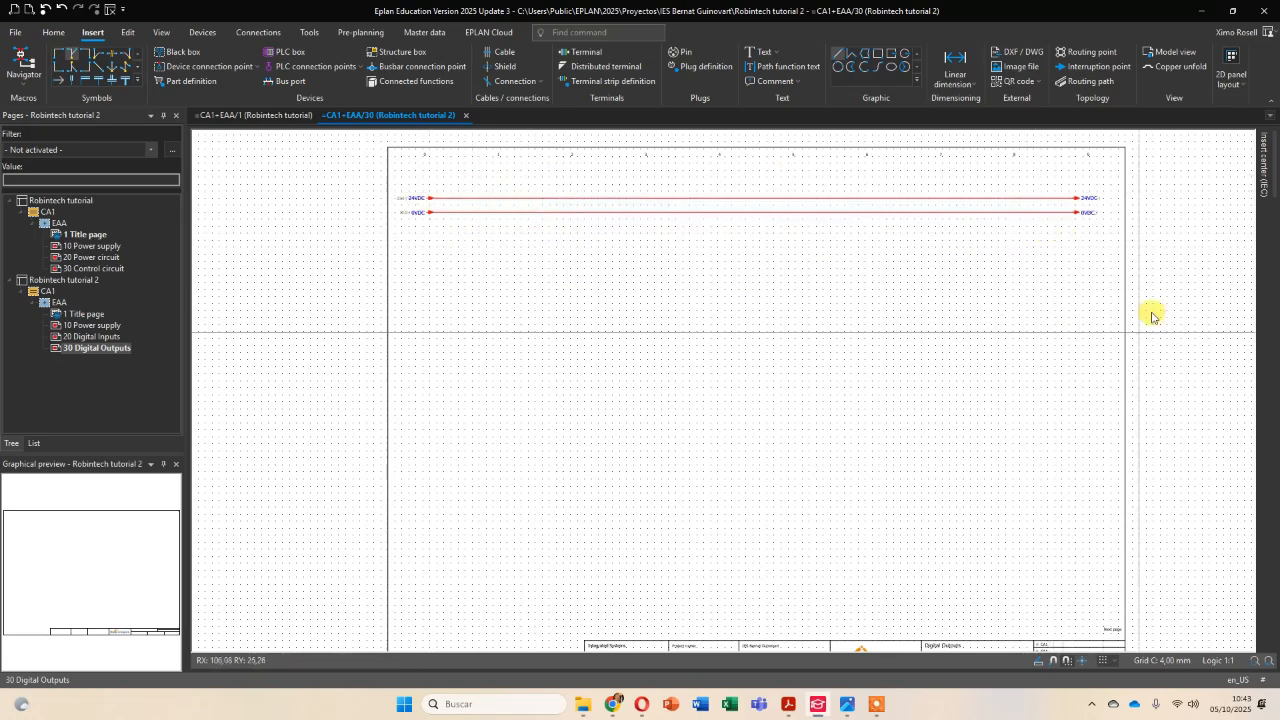
Insert the OMR.NX1P2-9024DT1 device's digital outputs macro, variant C, below the supply lines on page 30 using the Number insertion mode.
{"action": "left_click", "coordinate": [1263, 160]}
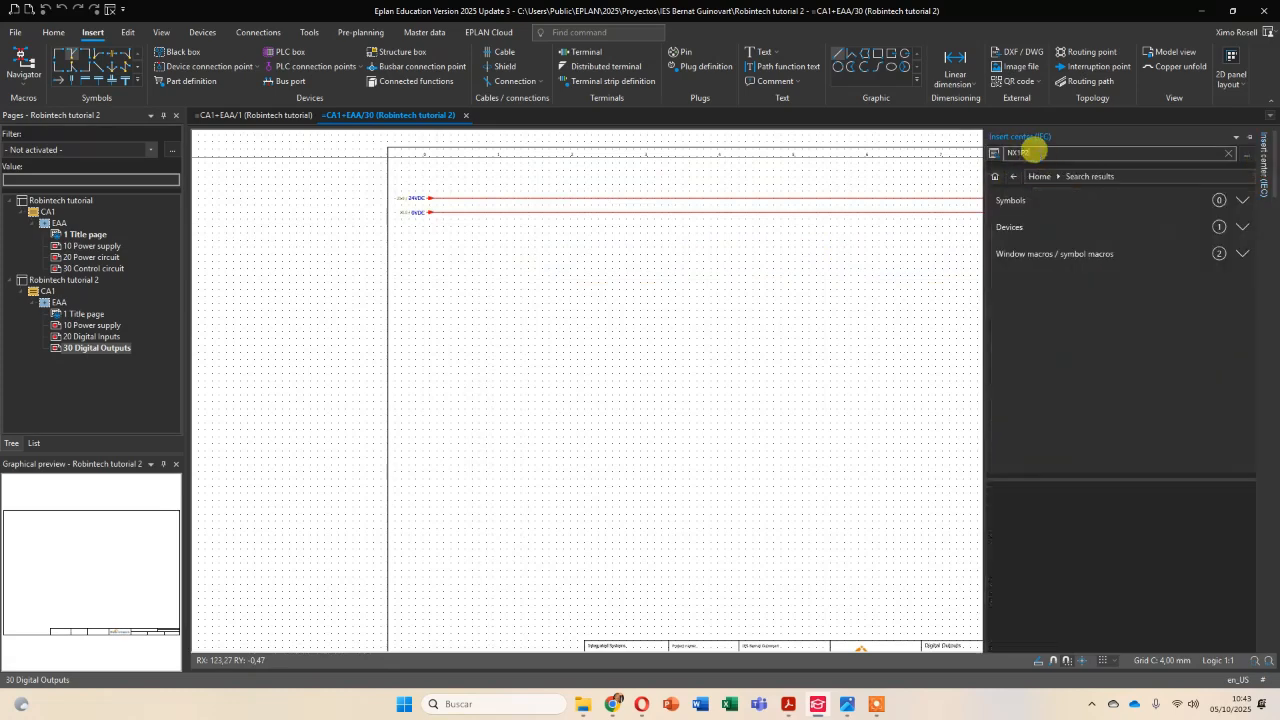
{"action": "left_click", "coordinate": [1243, 227]}
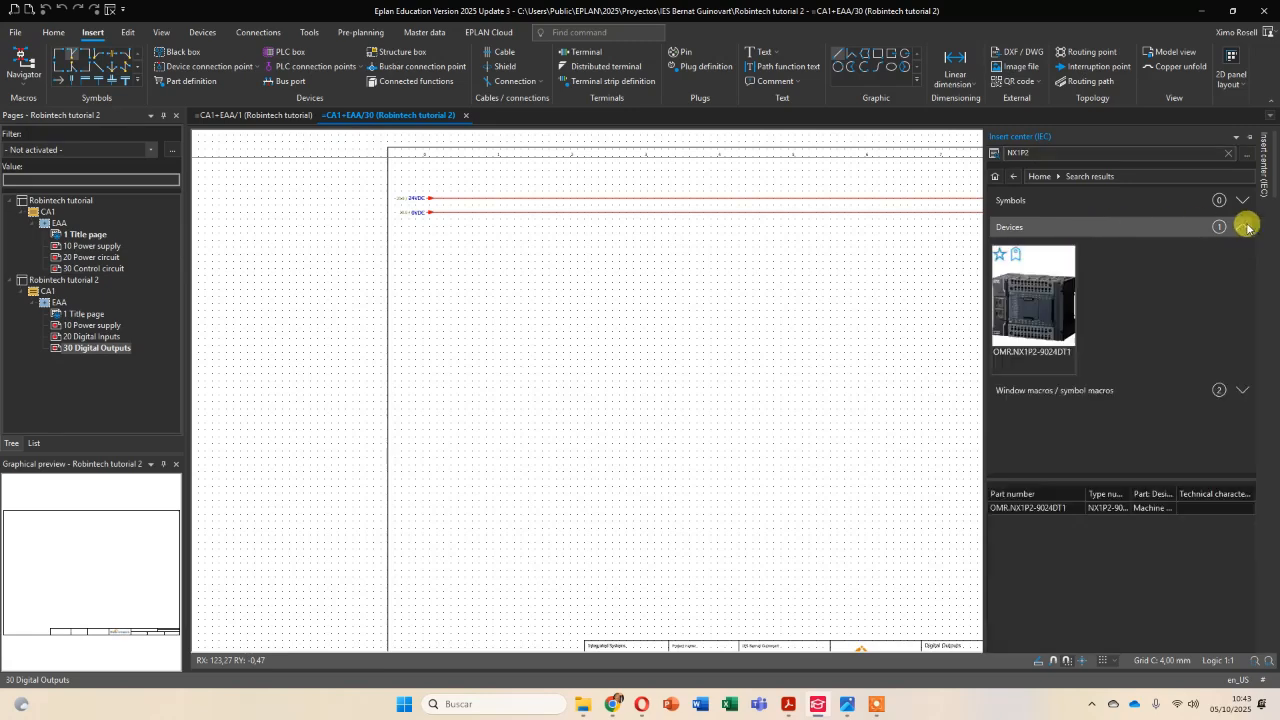
{"action": "left_click", "coordinate": [1040, 312]}
{"action": "left_click_drag", "start_coordinate": [1028, 306], "coordinate": [460, 373]}
{"action": "key", "text": "Tab"}
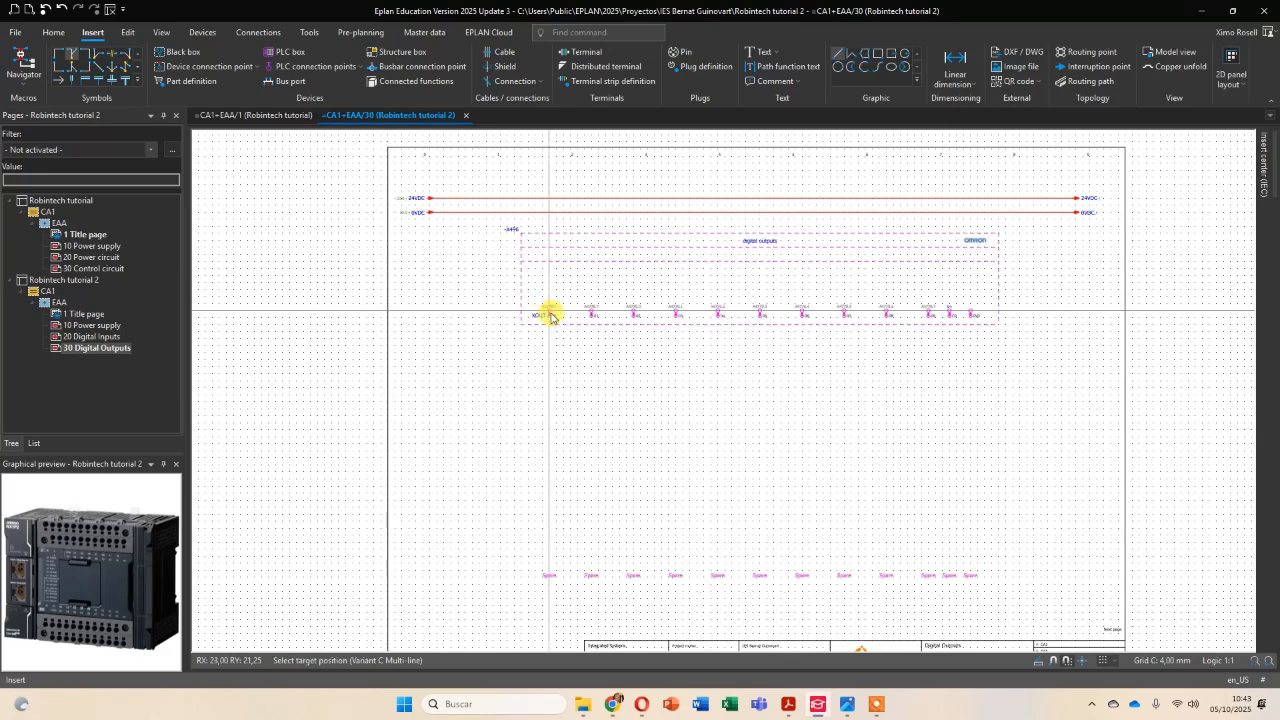
{"action": "left_click", "coordinate": [550, 316]}
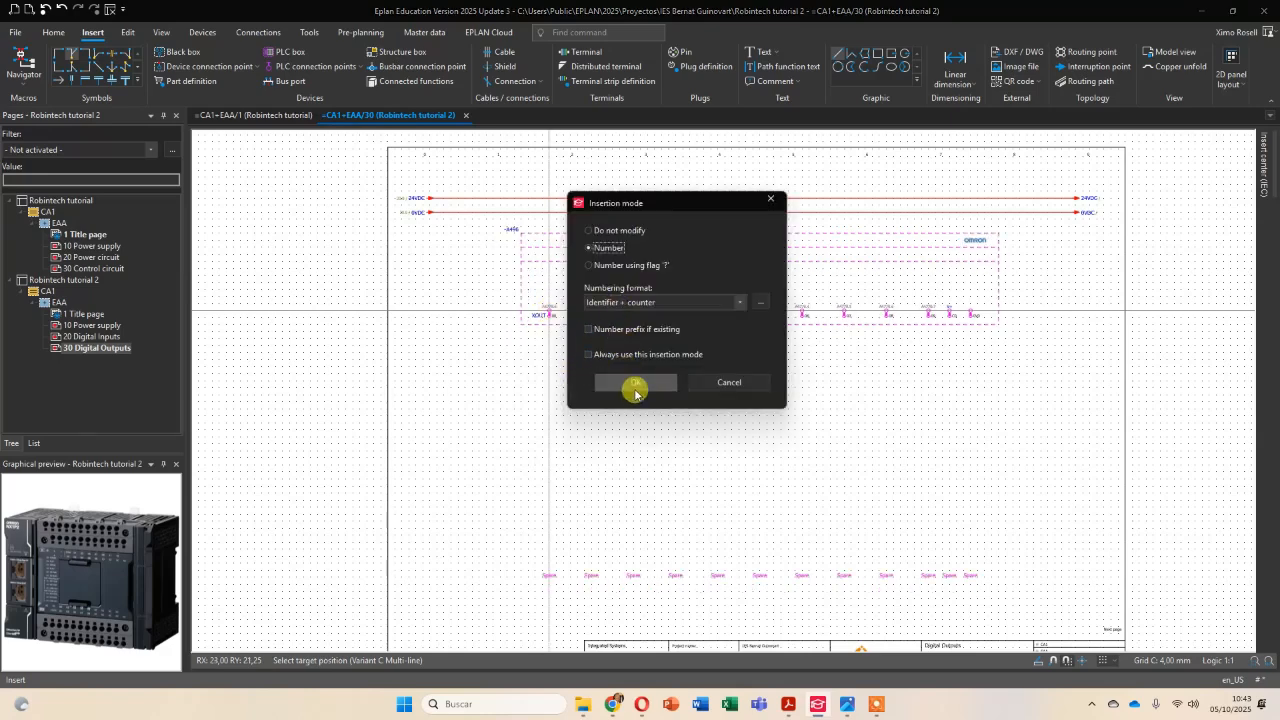
{"action": "left_click", "coordinate": [635, 382]}
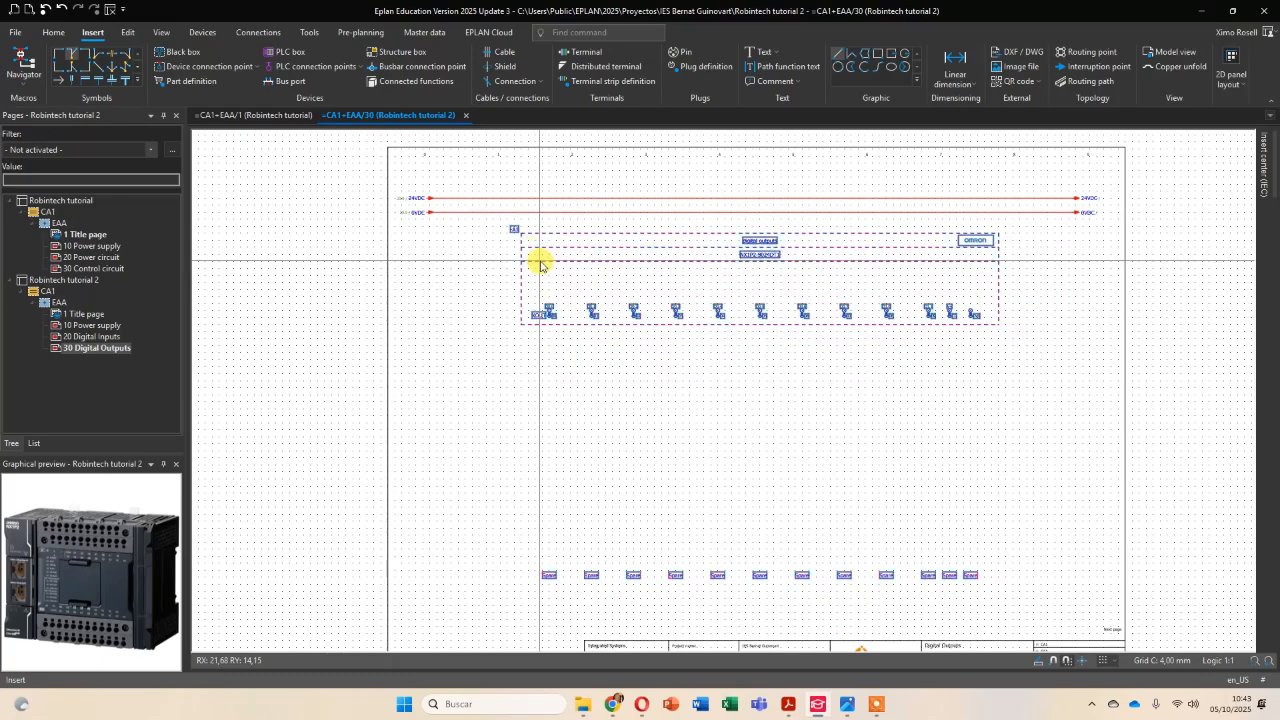
Assign the digital outputs PLC box to the existing device tag -KE1 through DT selection.
{"action": "double_click", "coordinate": [621, 262]}
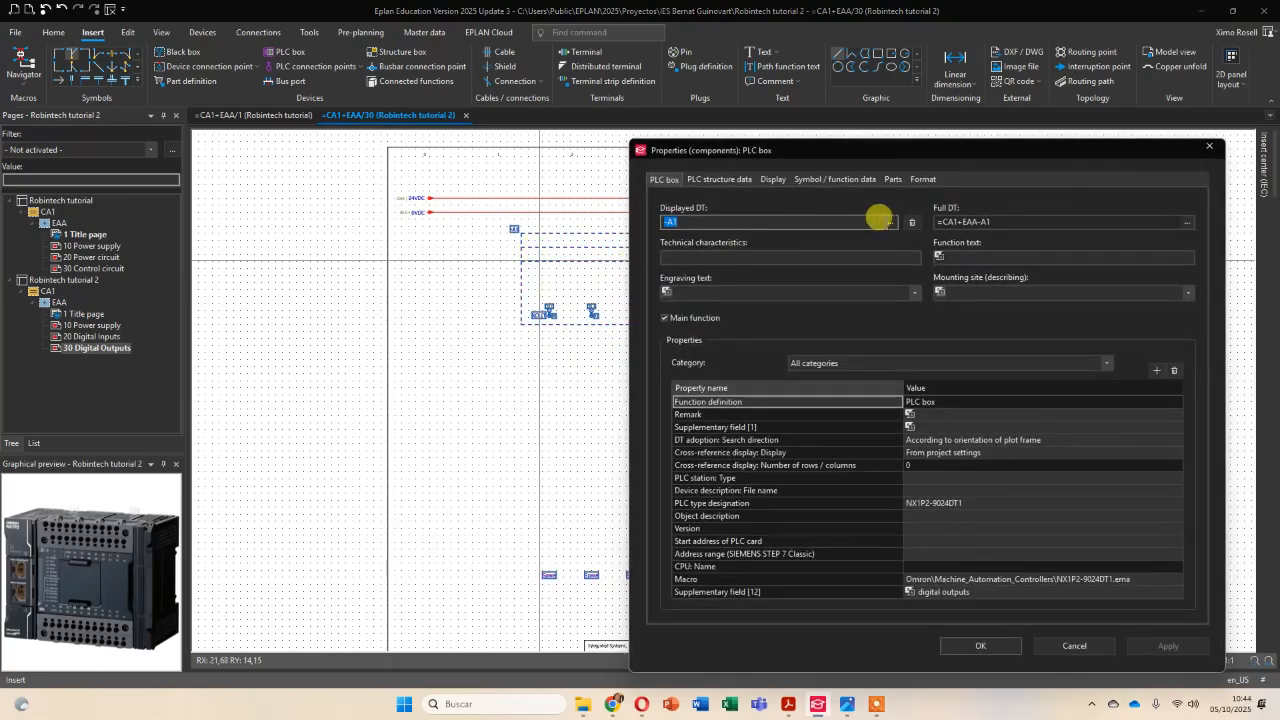
{"action": "left_click", "coordinate": [891, 222]}
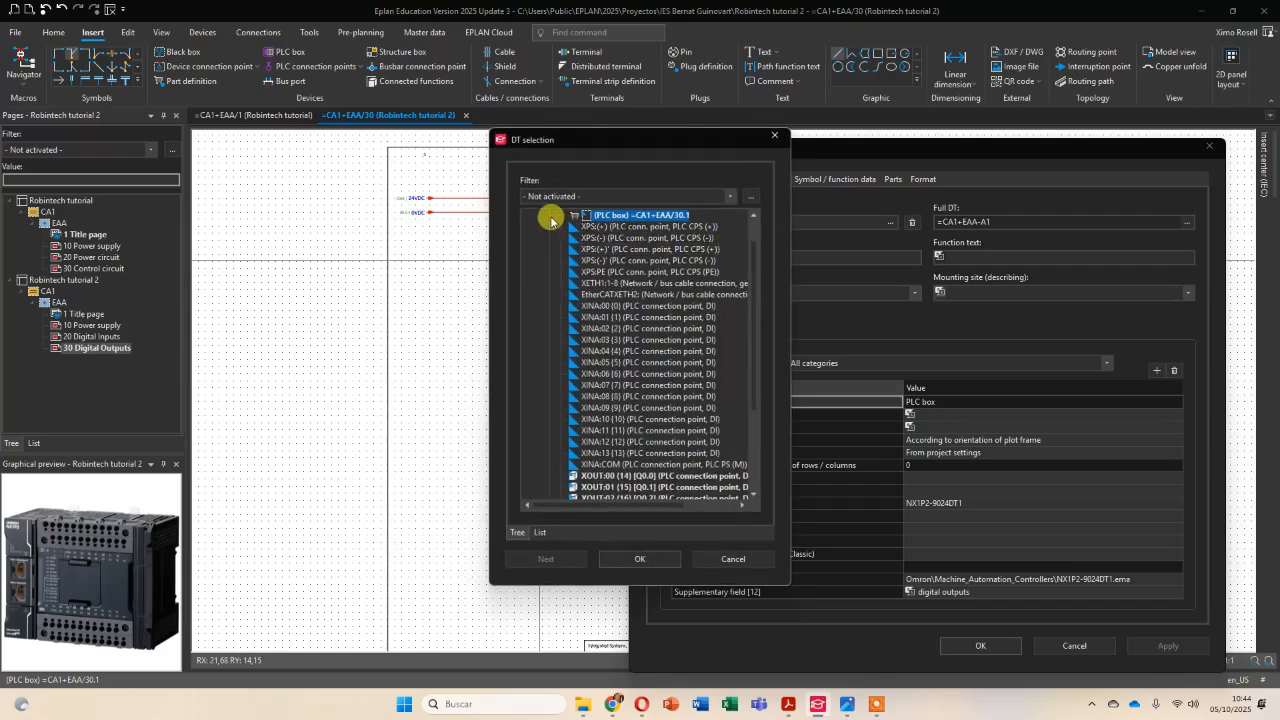
{"action": "scroll", "coordinate": [600, 248], "scroll_direction": "up", "scroll_amount": 1}
{"action": "left_click", "coordinate": [551, 243]}
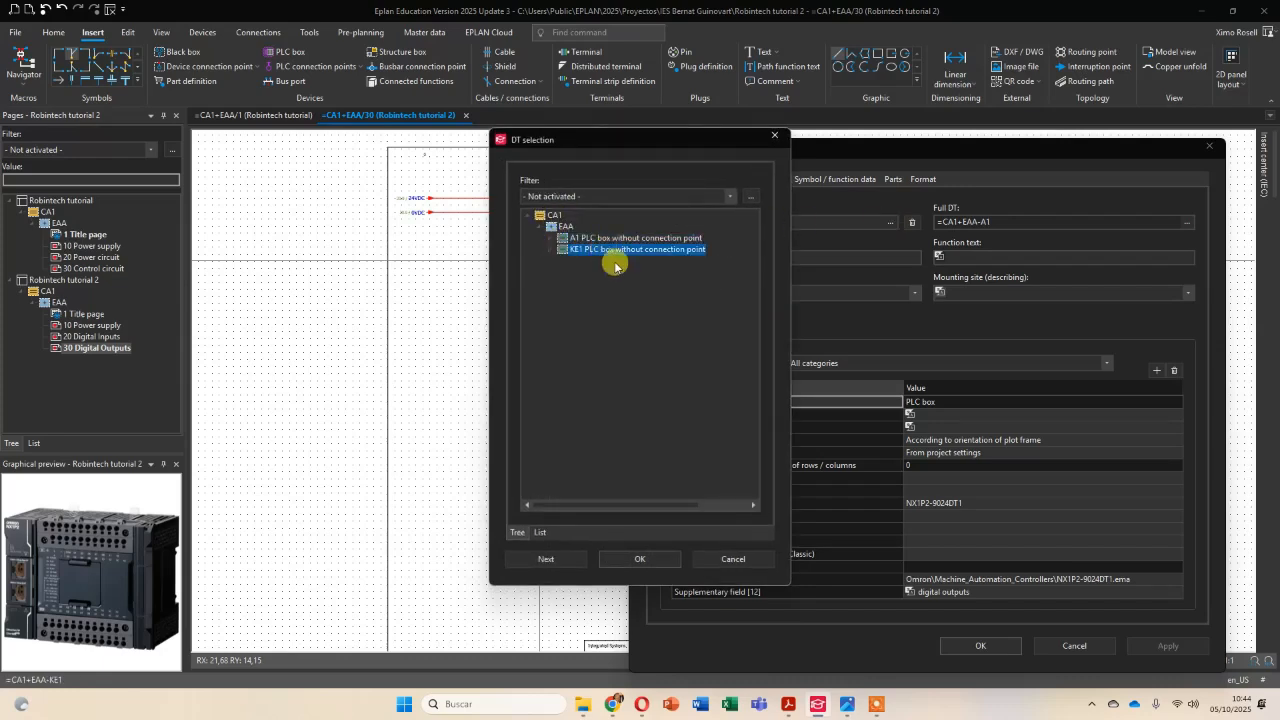
{"action": "left_click", "coordinate": [636, 559]}
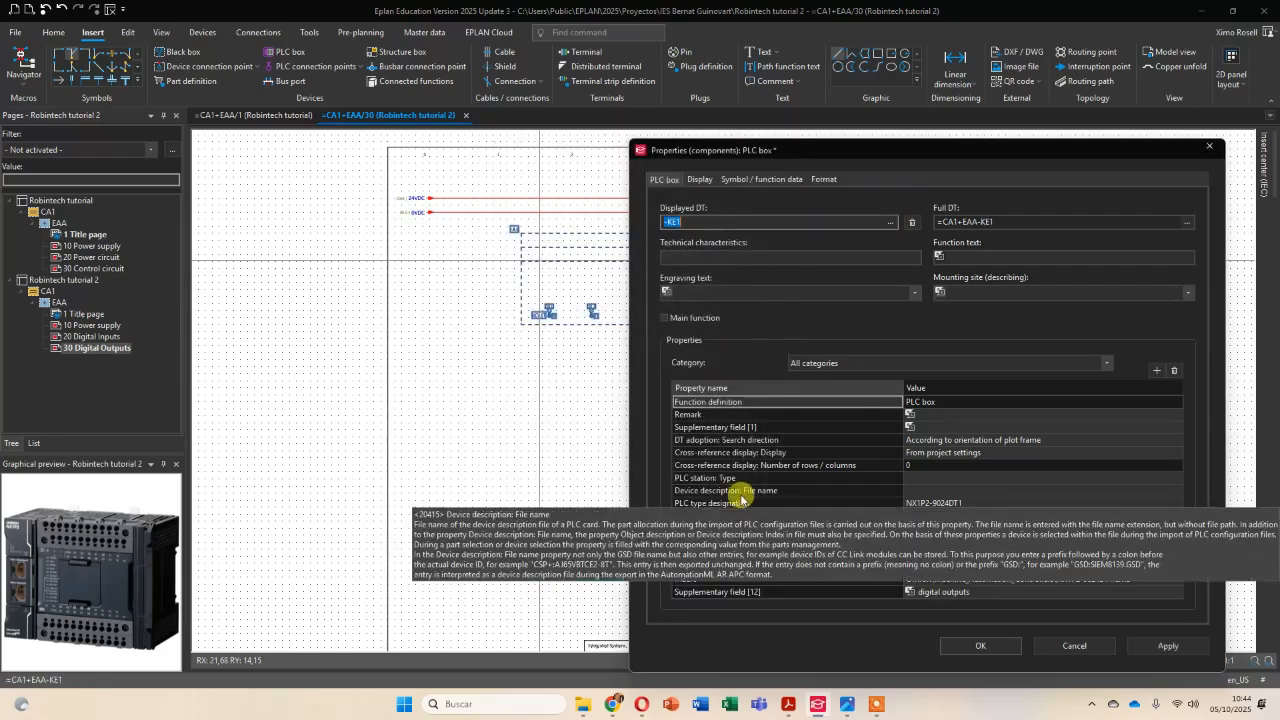
{"action": "left_click", "coordinate": [974, 647]}
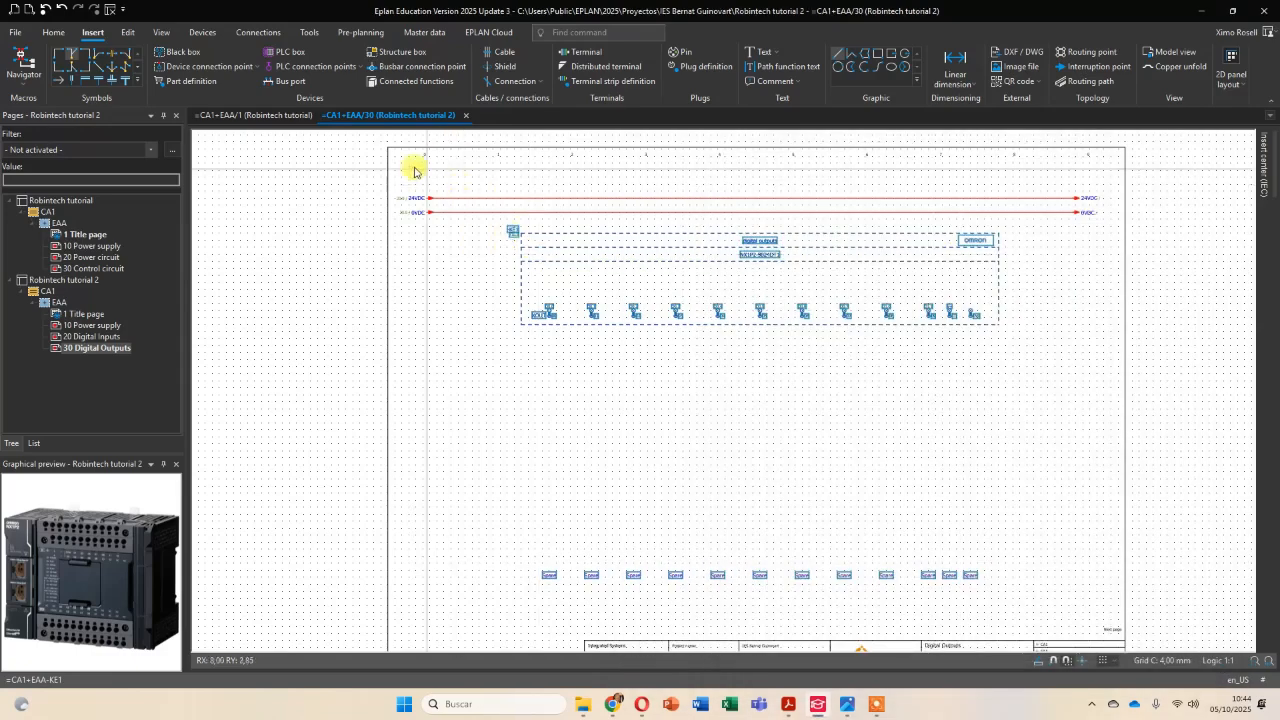
Move the 24VDC and 0VDC lines to just above the Spare texts and reposition the PLC box with its texts slightly higher.
{"action": "left_click_drag", "start_coordinate": [387, 168], "coordinate": [1076, 536]}
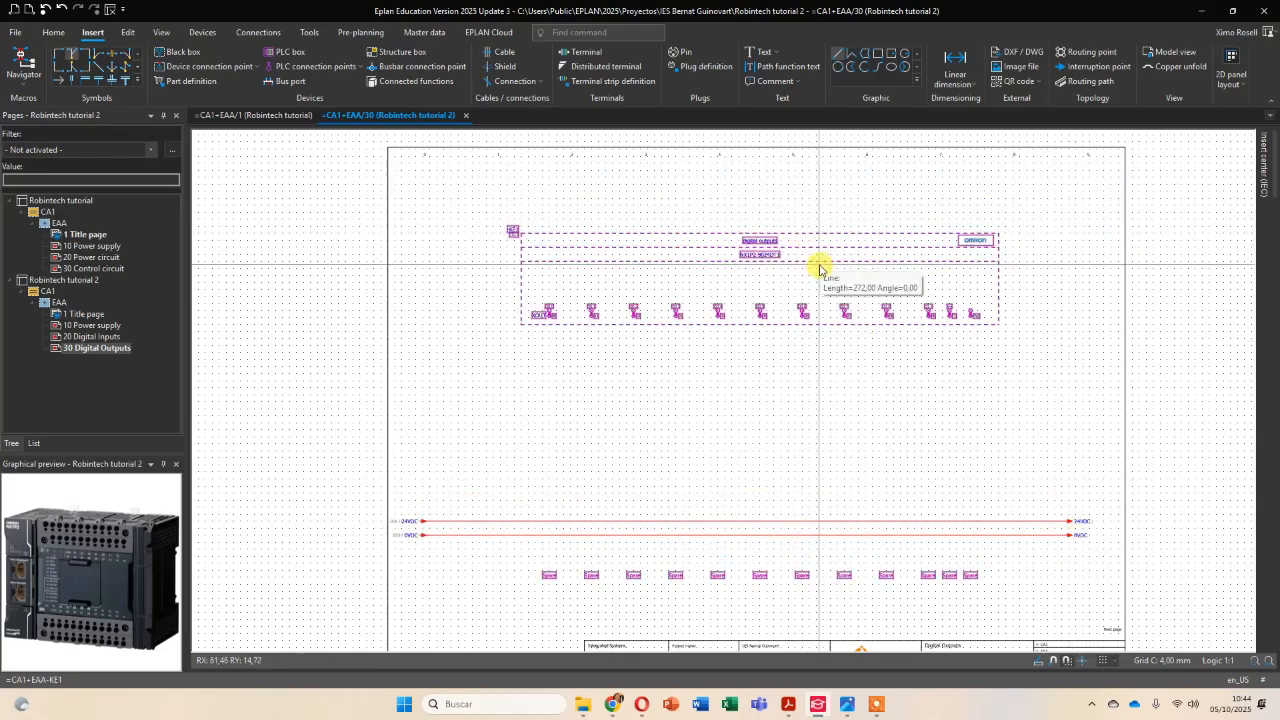
{"action": "left_click_drag", "start_coordinate": [818, 263], "coordinate": [817, 232]}
{"action": "left_click", "coordinate": [815, 229]}
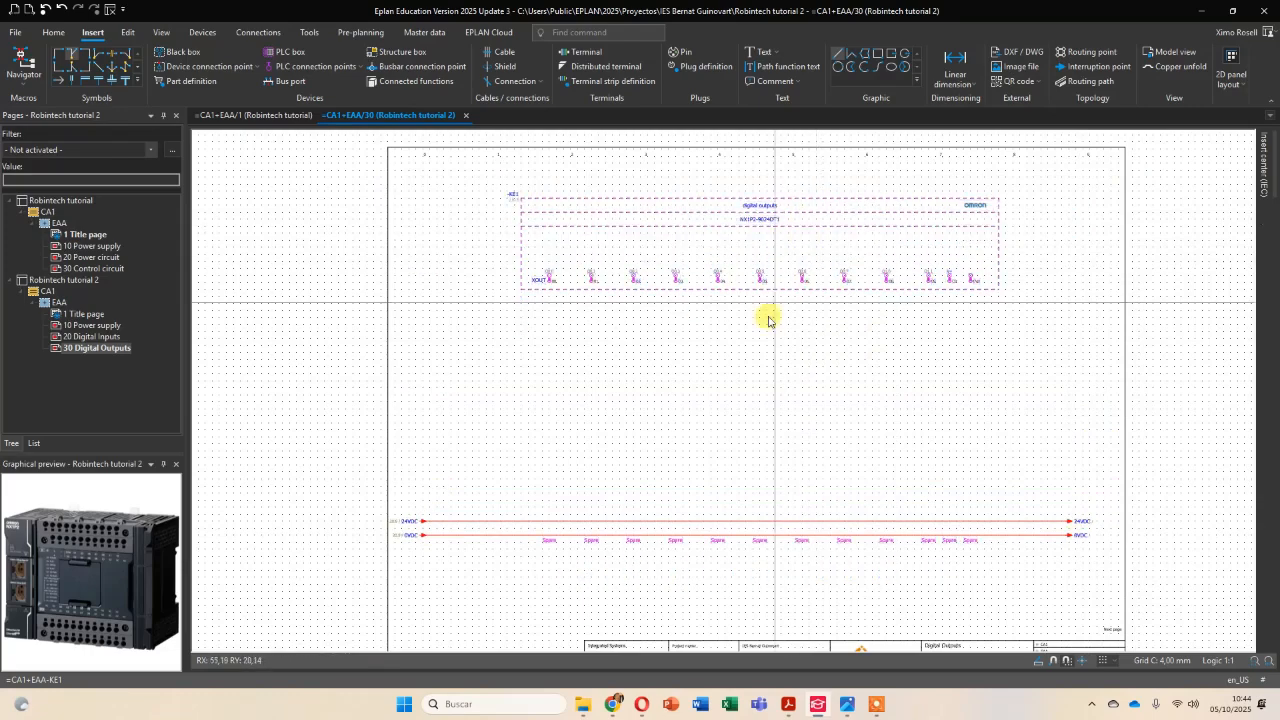
{"action": "left_click_drag", "start_coordinate": [851, 214], "coordinate": [851, 243]}
{"action": "left_click", "coordinate": [851, 243]}
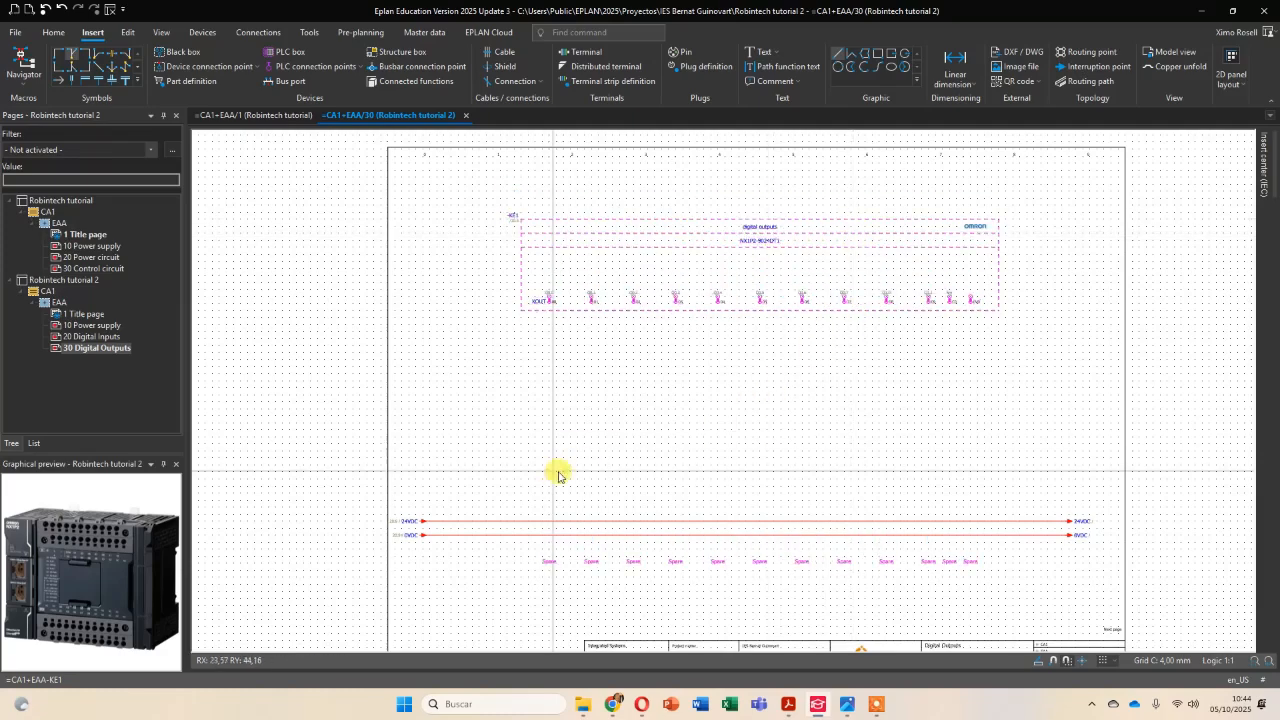
Switch to the PDF circuit diagram and examine how motor controller G1KF1 and coils G1MB1, G1MB2 and G1MB3 connect to the outputs.
{"action": "scroll", "coordinate": [641, 474], "scroll_direction": "up", "scroll_amount": 1}
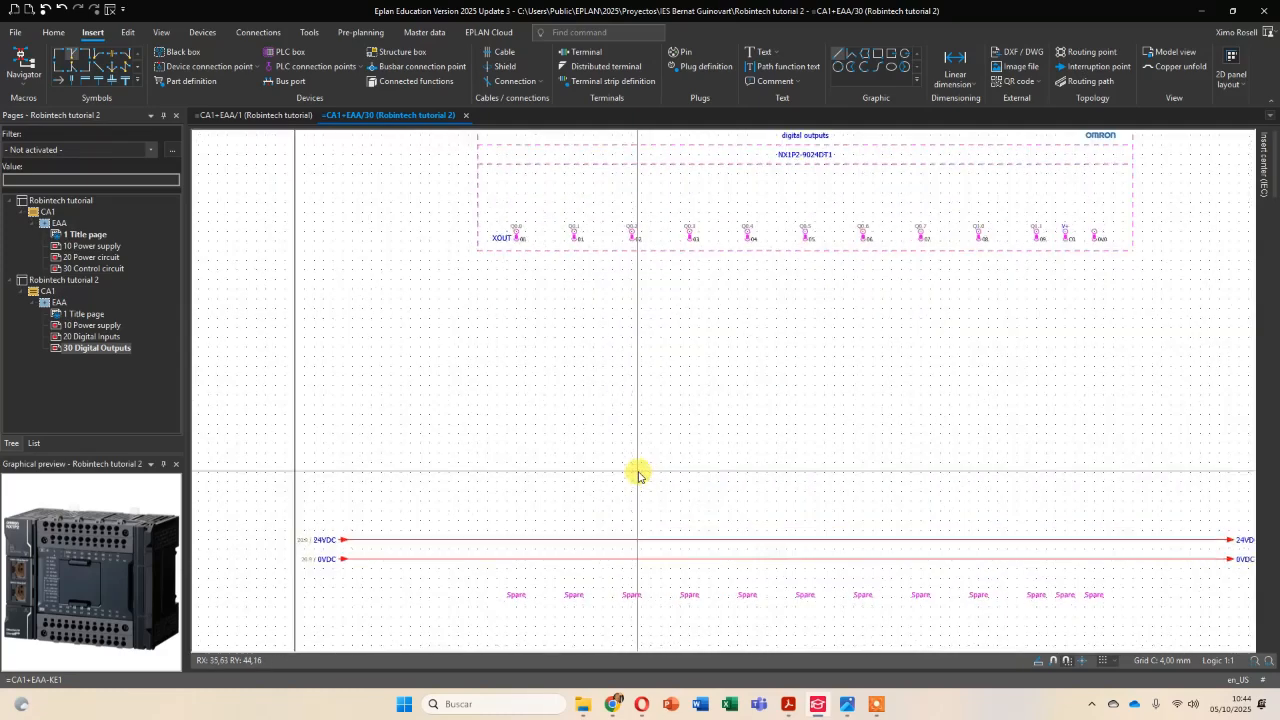
{"action": "middle_click_drag", "start_coordinate": [753, 412], "coordinate": [649, 449]}
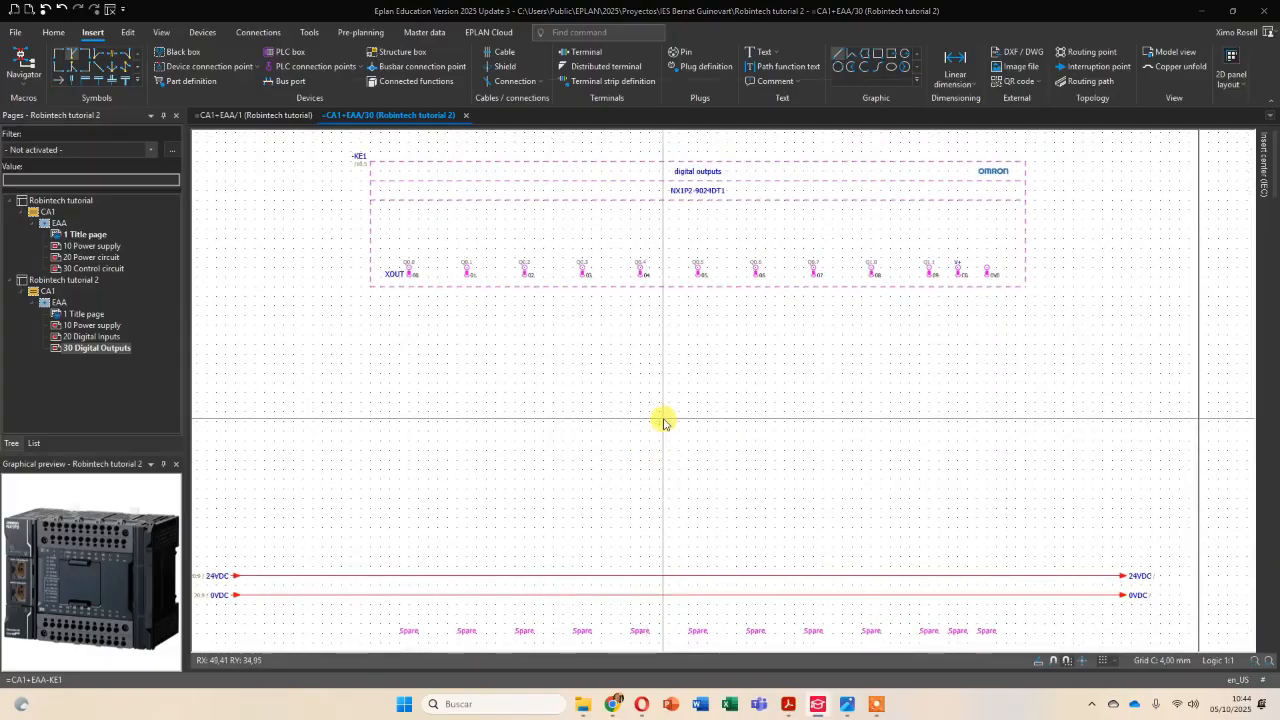
{"action": "key", "text": "alt+Tab"}
{"action": "scroll", "coordinate": [834, 405], "scroll_direction": "up", "scroll_amount": 5}
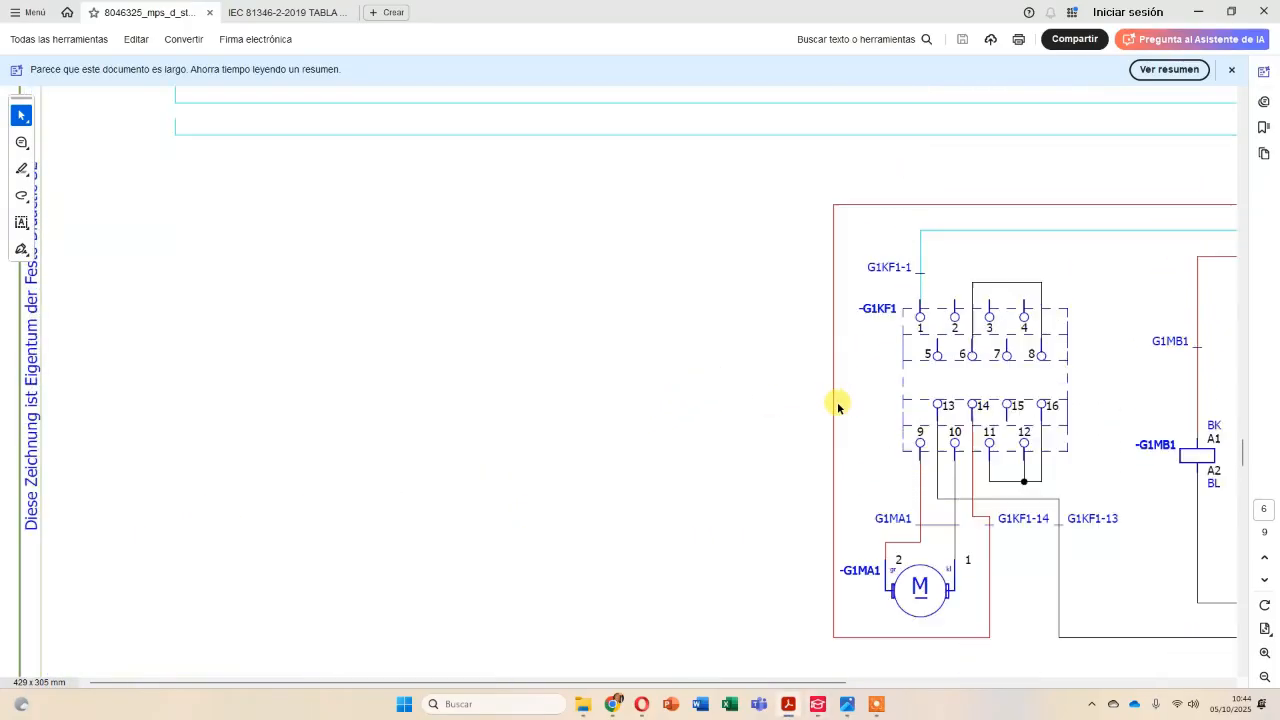
{"action": "left_click_drag", "start_coordinate": [803, 683], "coordinate": [1128, 683]}
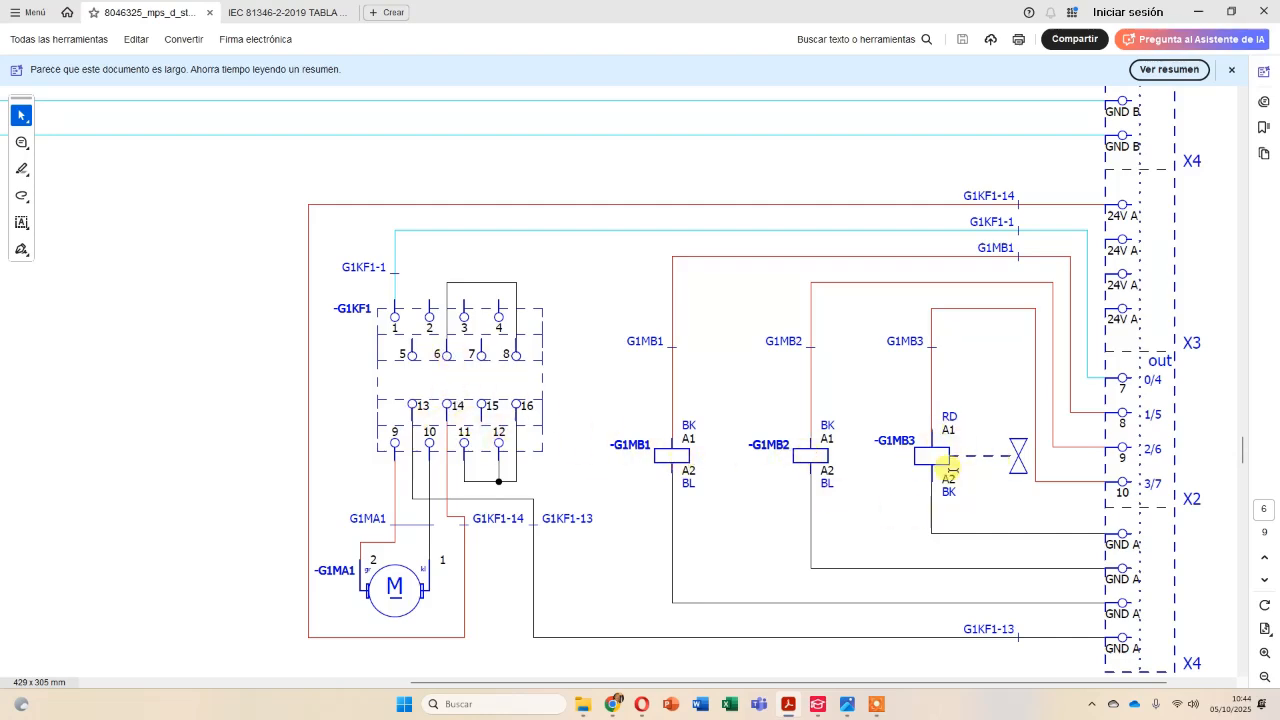
{"action": "key", "text": "alt+Tab"}
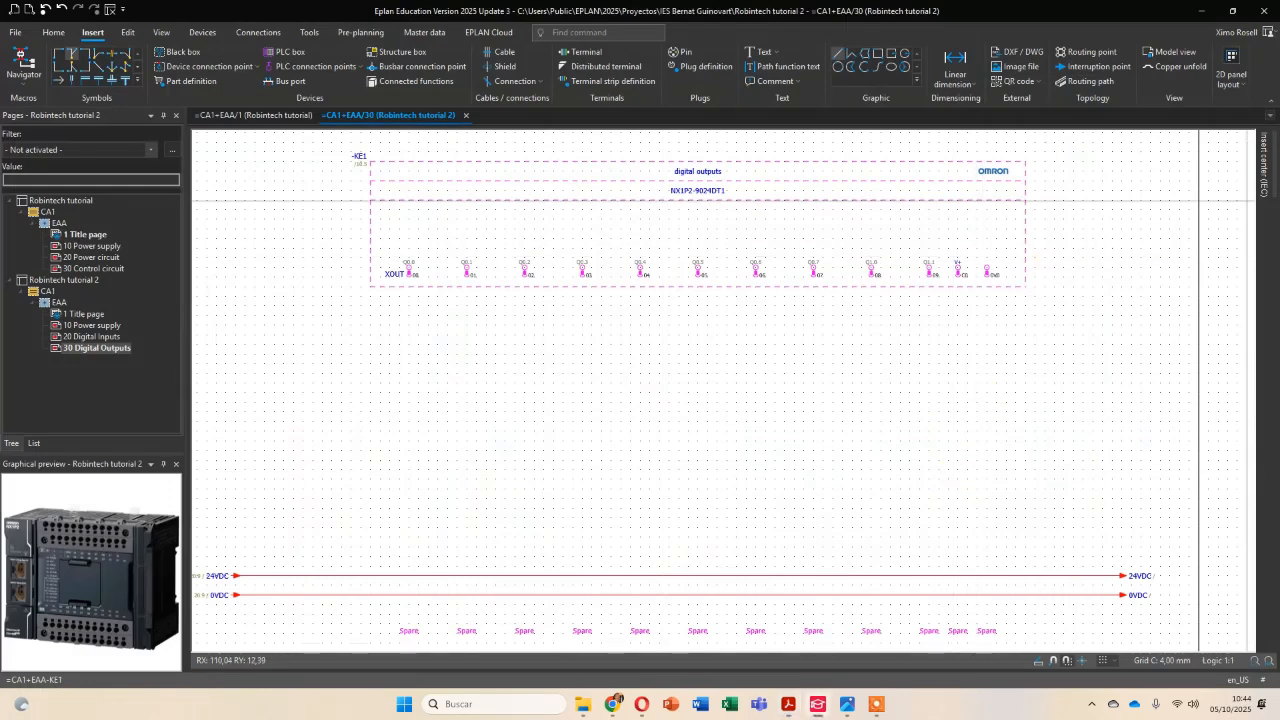
Insert a K coil symbol with two connection points below PLC output Q0.6, keeping its default properties.
{"action": "left_click", "coordinate": [1262, 165]}
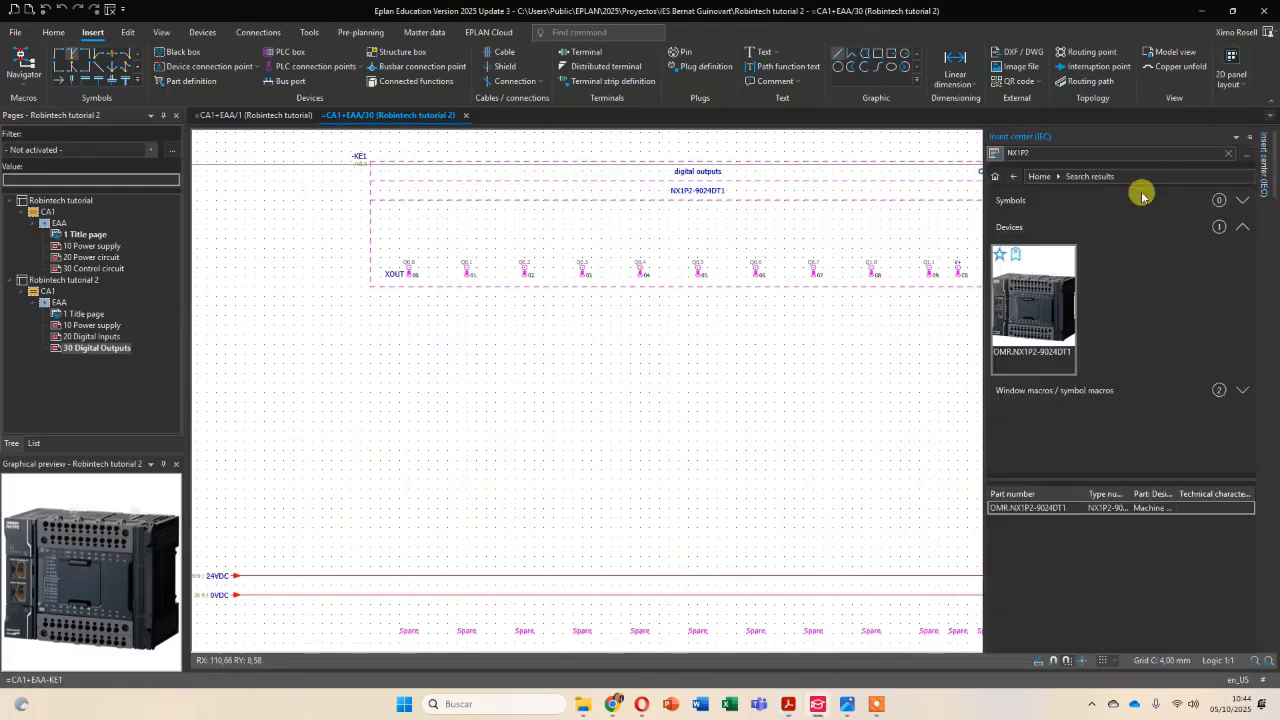
{"action": "left_click", "coordinate": [994, 182]}
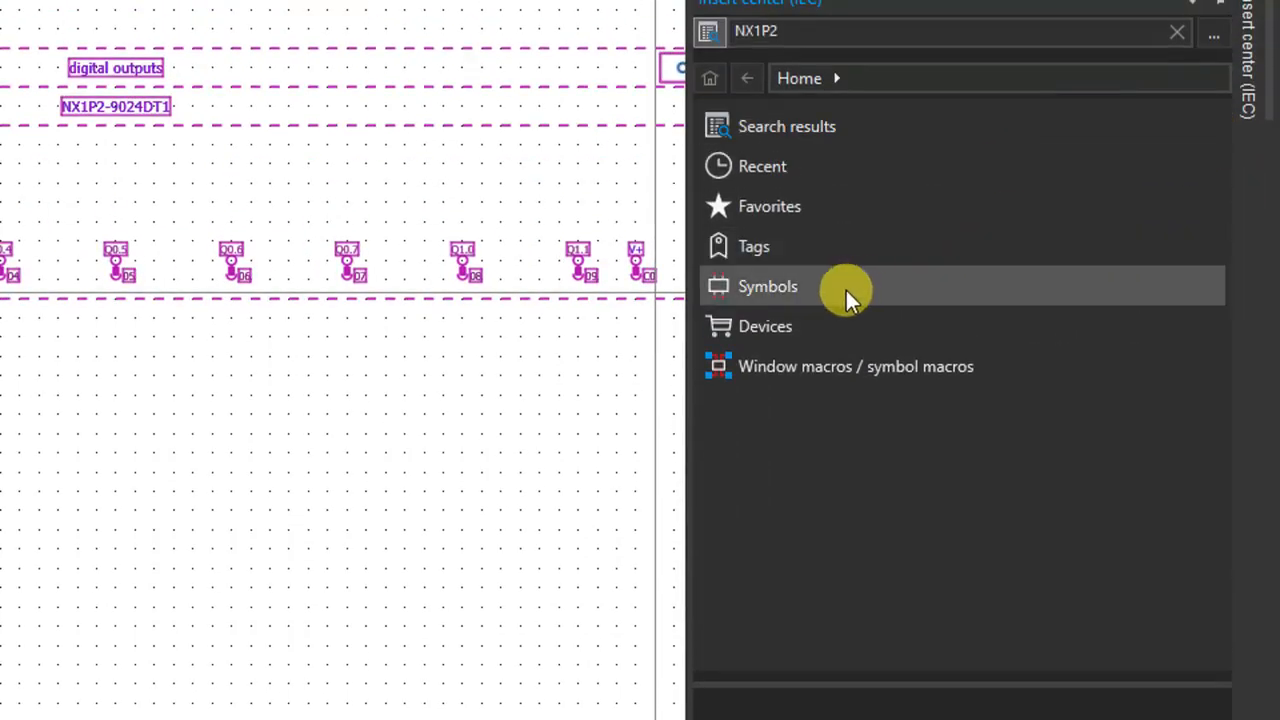
{"action": "left_click", "coordinate": [846, 290]}
{"action": "left_click", "coordinate": [797, 168]}
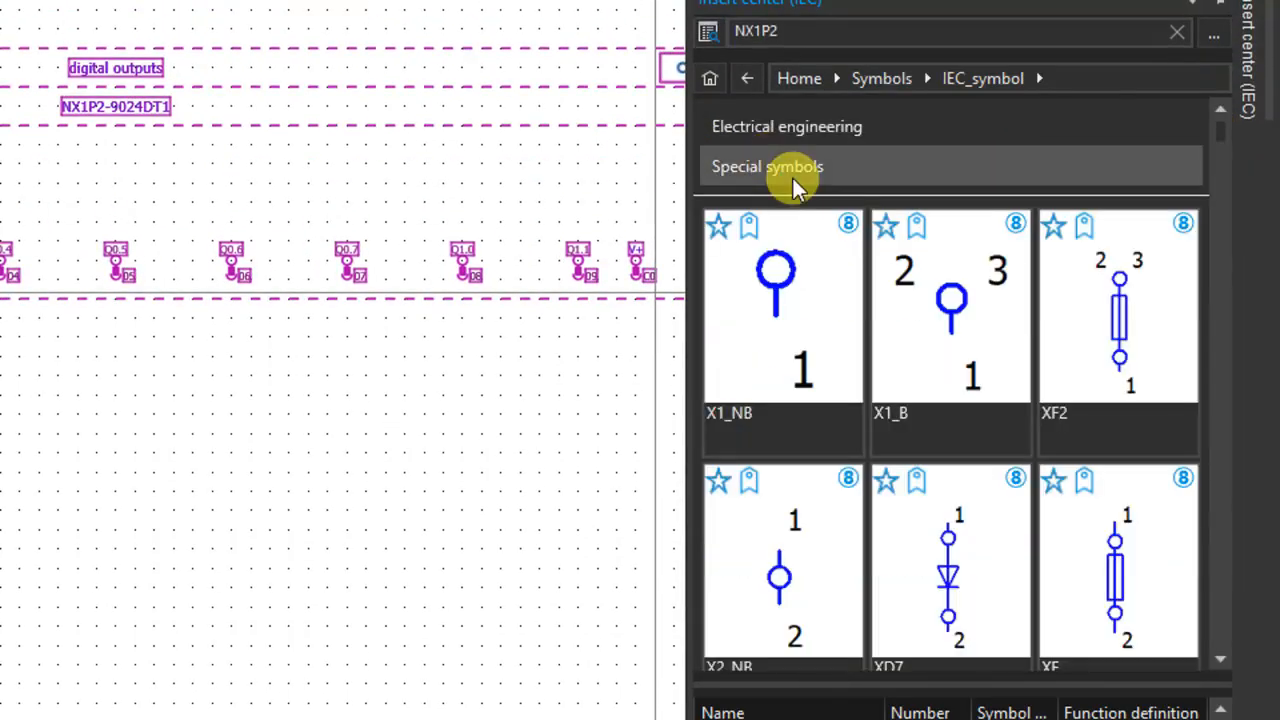
{"action": "left_click", "coordinate": [793, 138]}
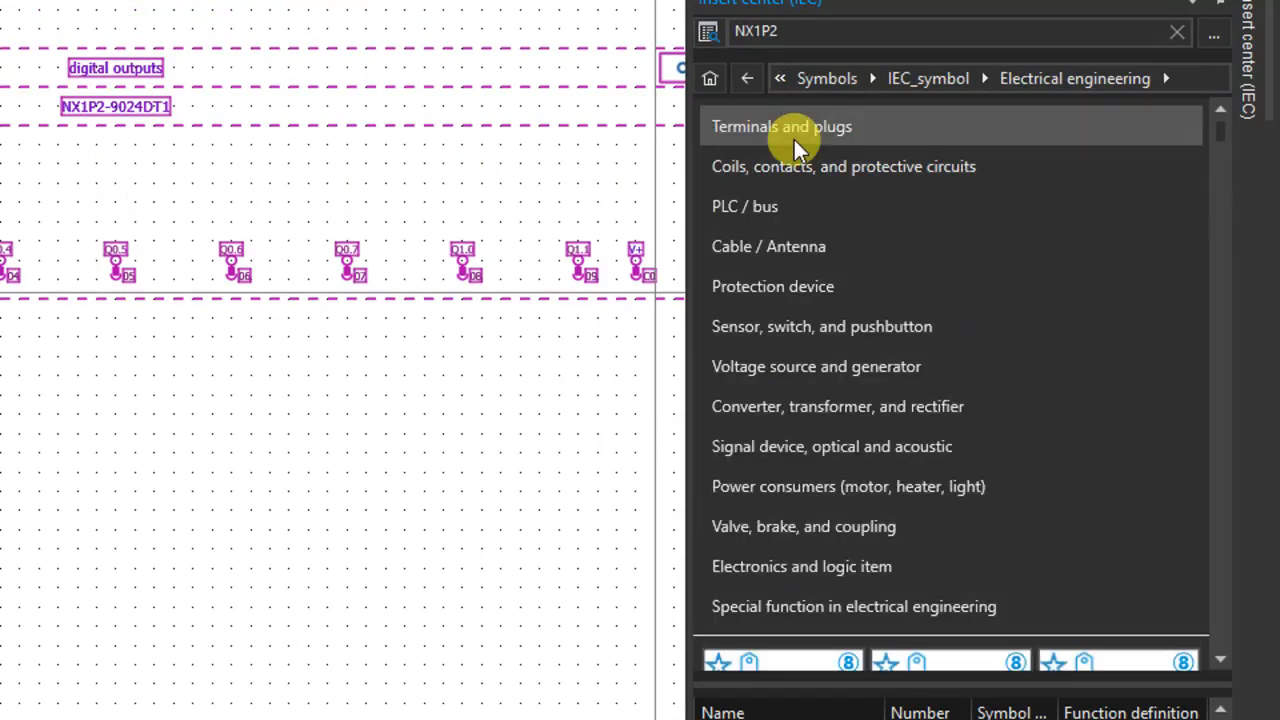
{"action": "left_click", "coordinate": [800, 168]}
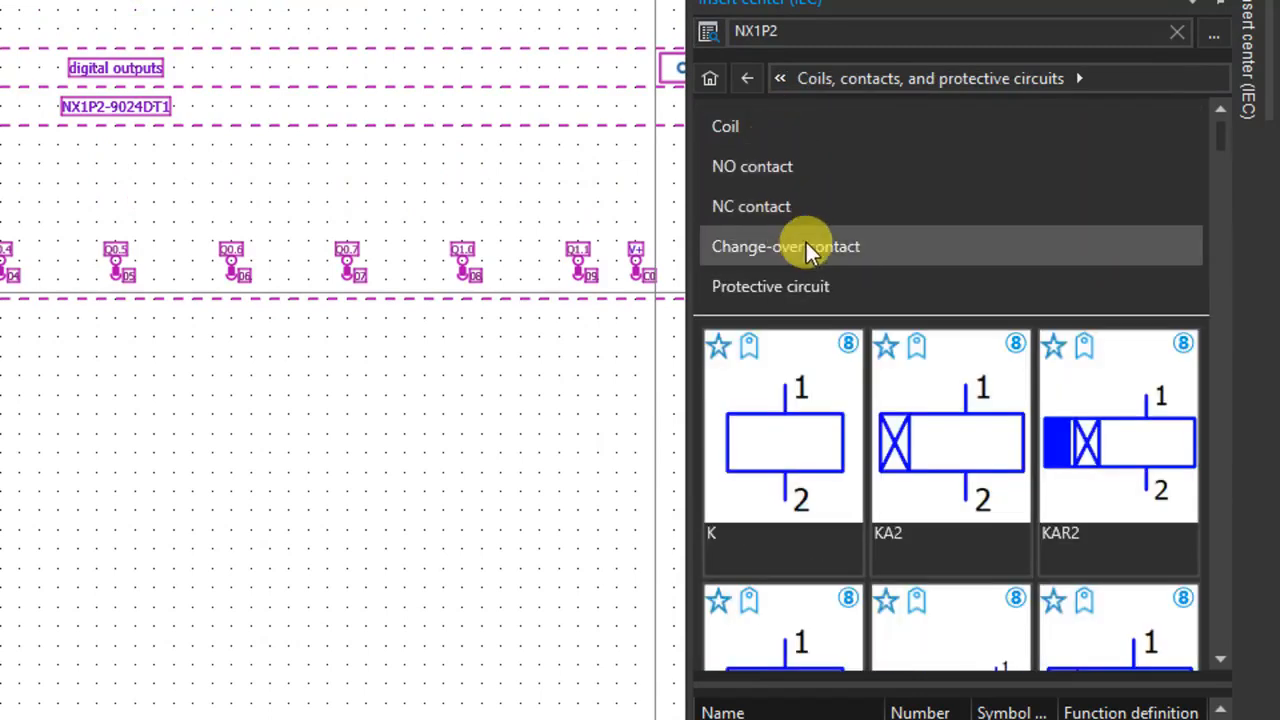
{"action": "left_click", "coordinate": [778, 138]}
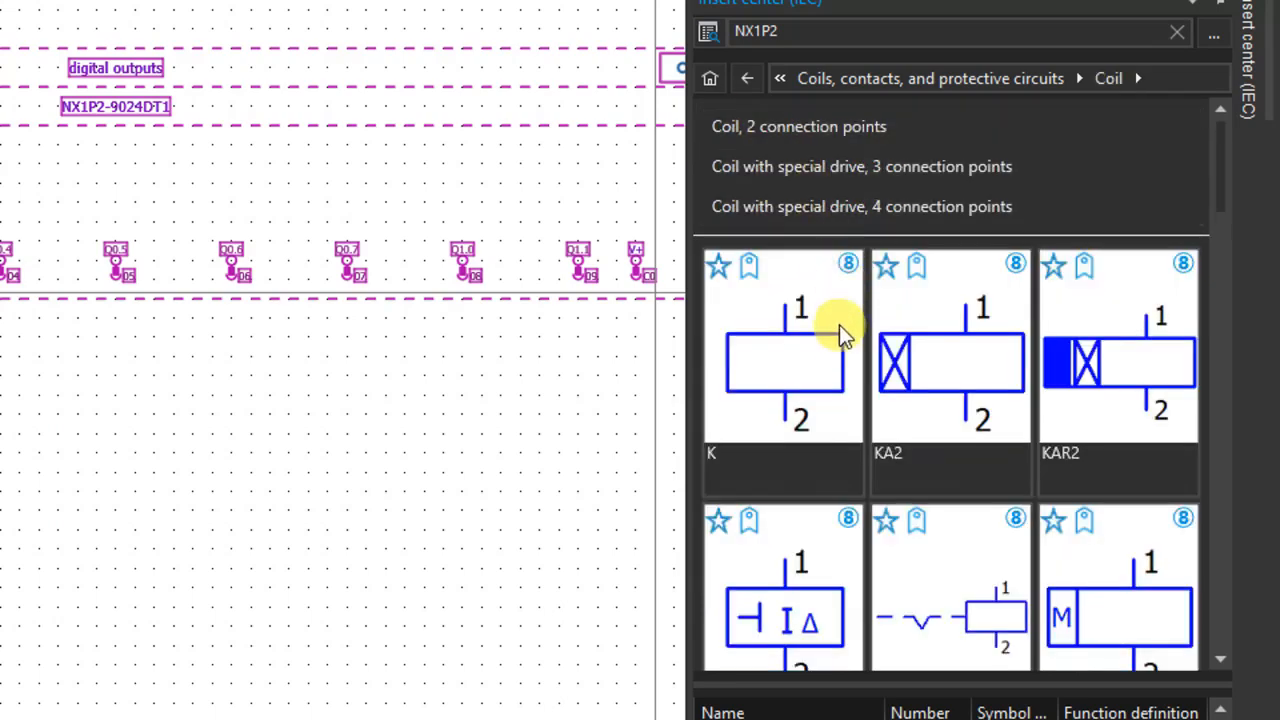
{"action": "left_click", "coordinate": [795, 382]}
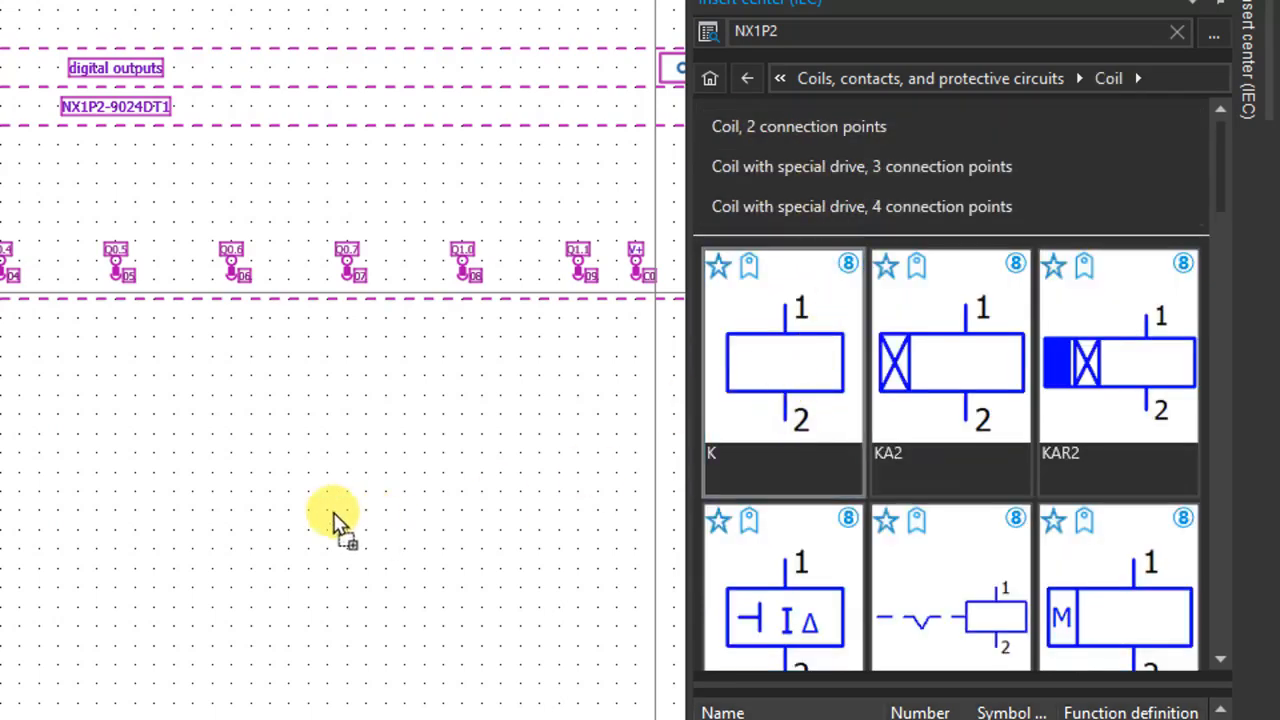
{"action": "left_click", "coordinate": [251, 546]}
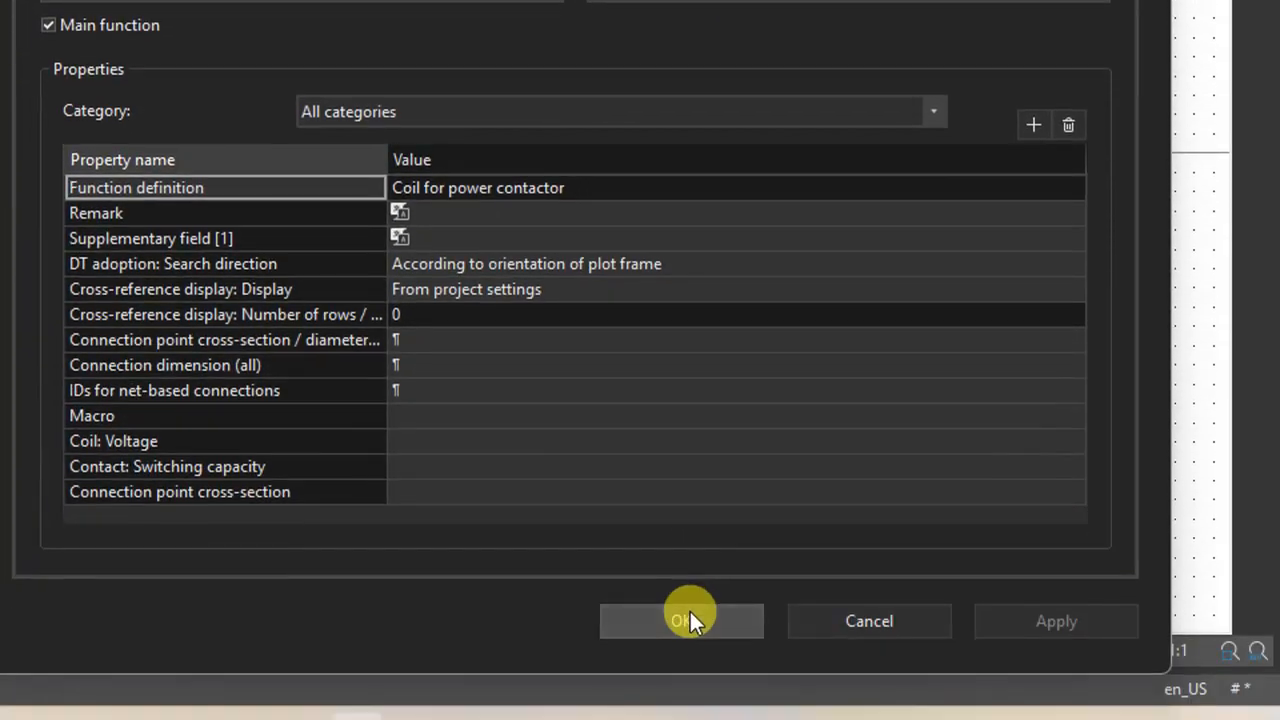
{"action": "left_click", "coordinate": [690, 613]}
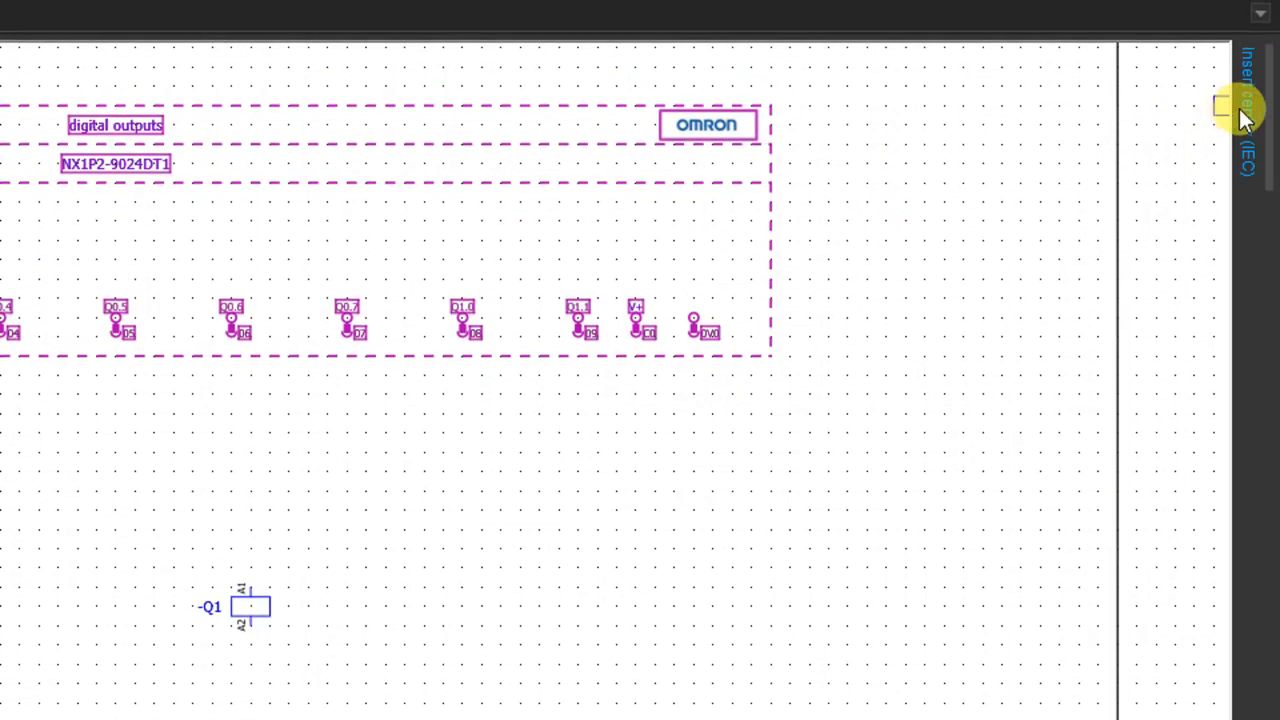
Browse the available coil symbols with two, three and four connection points.
{"action": "left_click", "coordinate": [1241, 112]}
{"action": "scroll", "coordinate": [1012, 318], "scroll_direction": "down", "scroll_amount": 5}
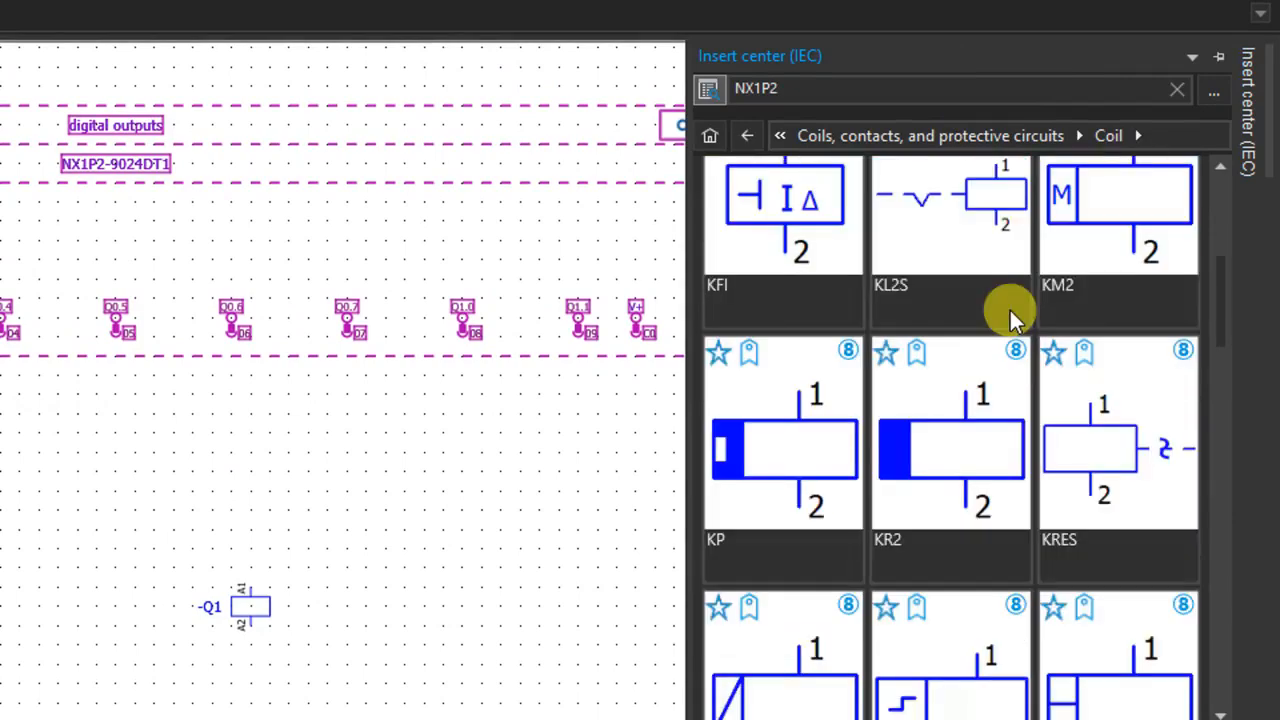
{"action": "scroll", "coordinate": [1012, 318], "scroll_direction": "down", "scroll_amount": 5}
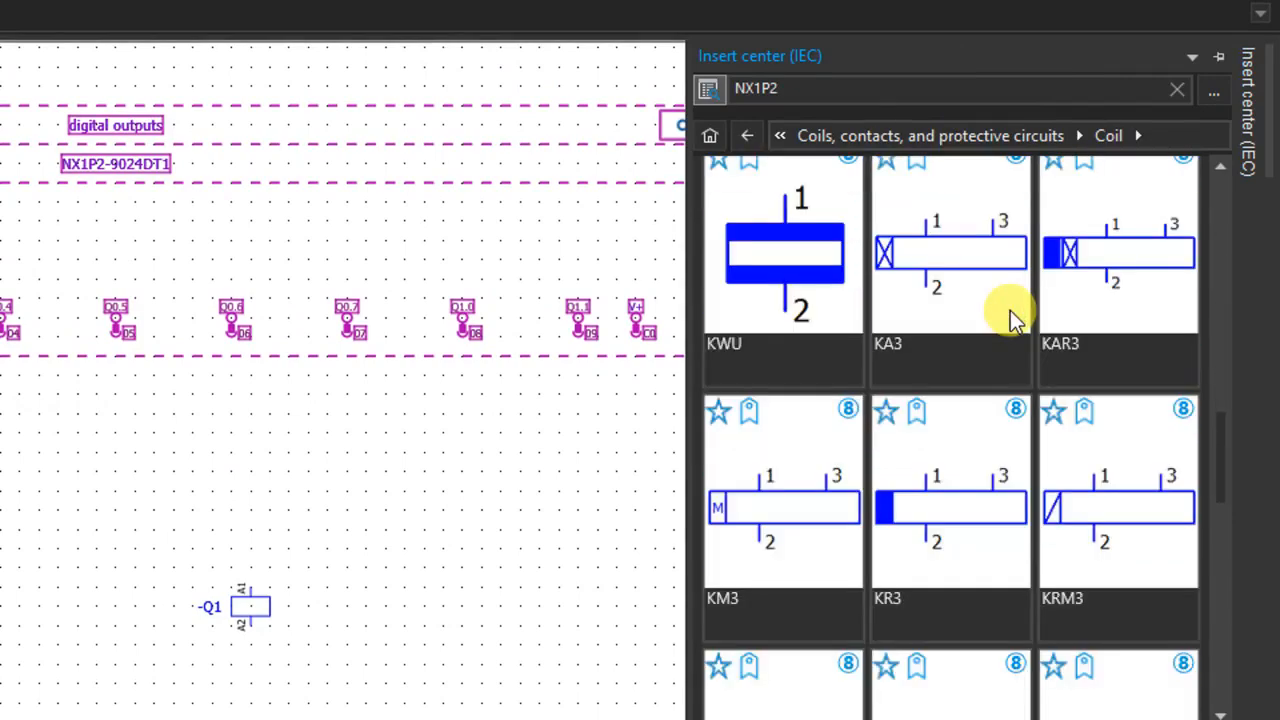
{"action": "scroll", "coordinate": [1010, 318], "scroll_direction": "down", "scroll_amount": 6}
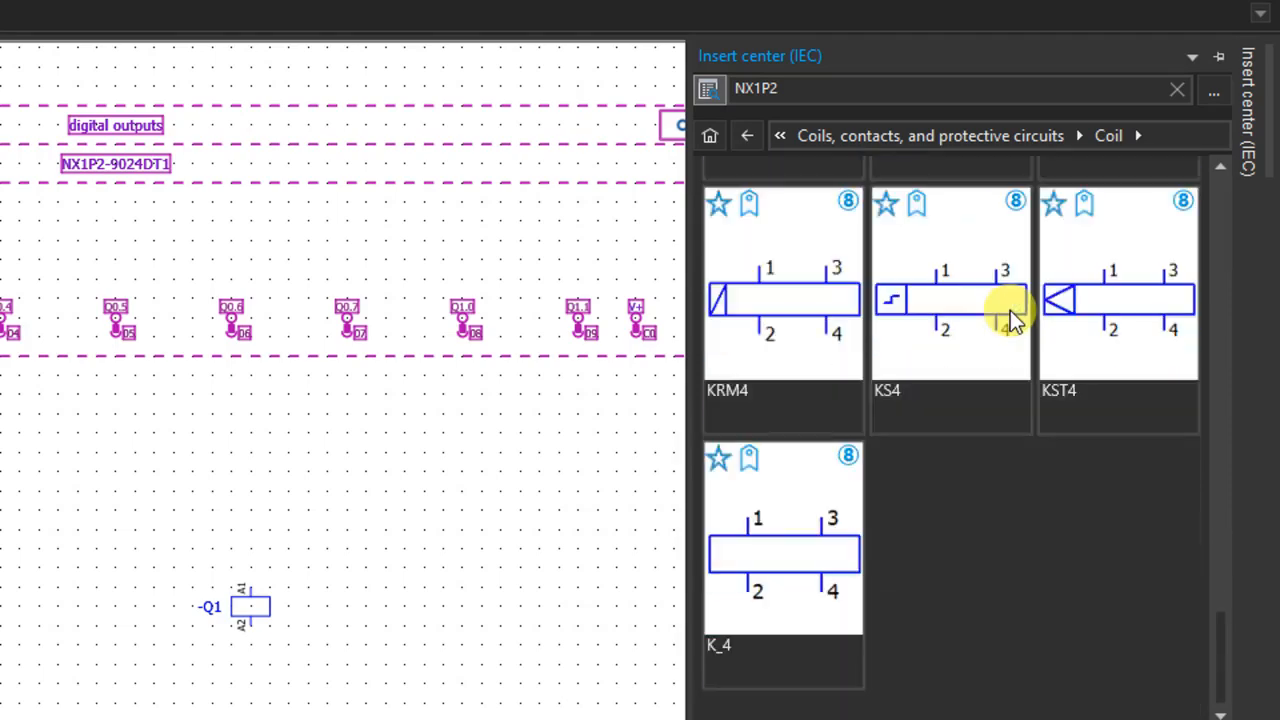
{"action": "scroll", "coordinate": [1010, 318], "scroll_direction": "up", "scroll_amount": 2}
{"action": "scroll", "coordinate": [1010, 318], "scroll_direction": "up", "scroll_amount": 3}
{"action": "scroll", "coordinate": [1010, 318], "scroll_direction": "down", "scroll_amount": 2}
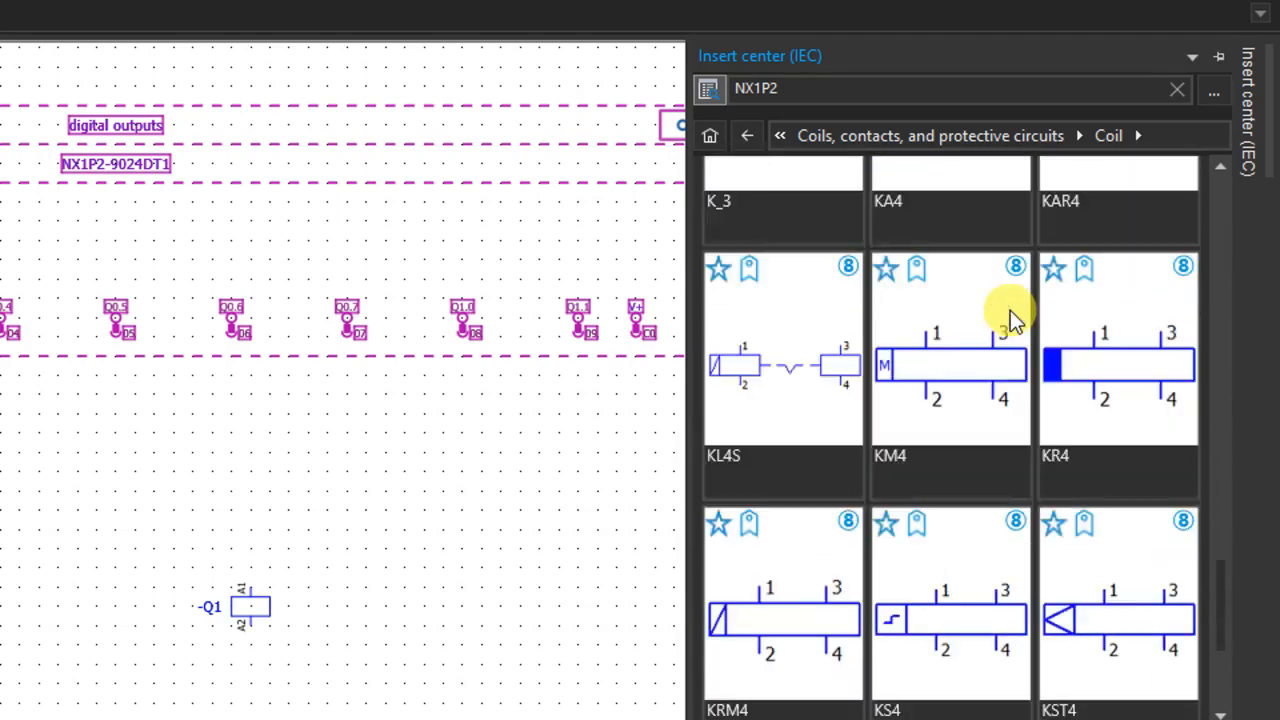
{"action": "scroll", "coordinate": [1010, 318], "scroll_direction": "up", "scroll_amount": 2}
{"action": "scroll", "coordinate": [1012, 318], "scroll_direction": "up", "scroll_amount": 6}
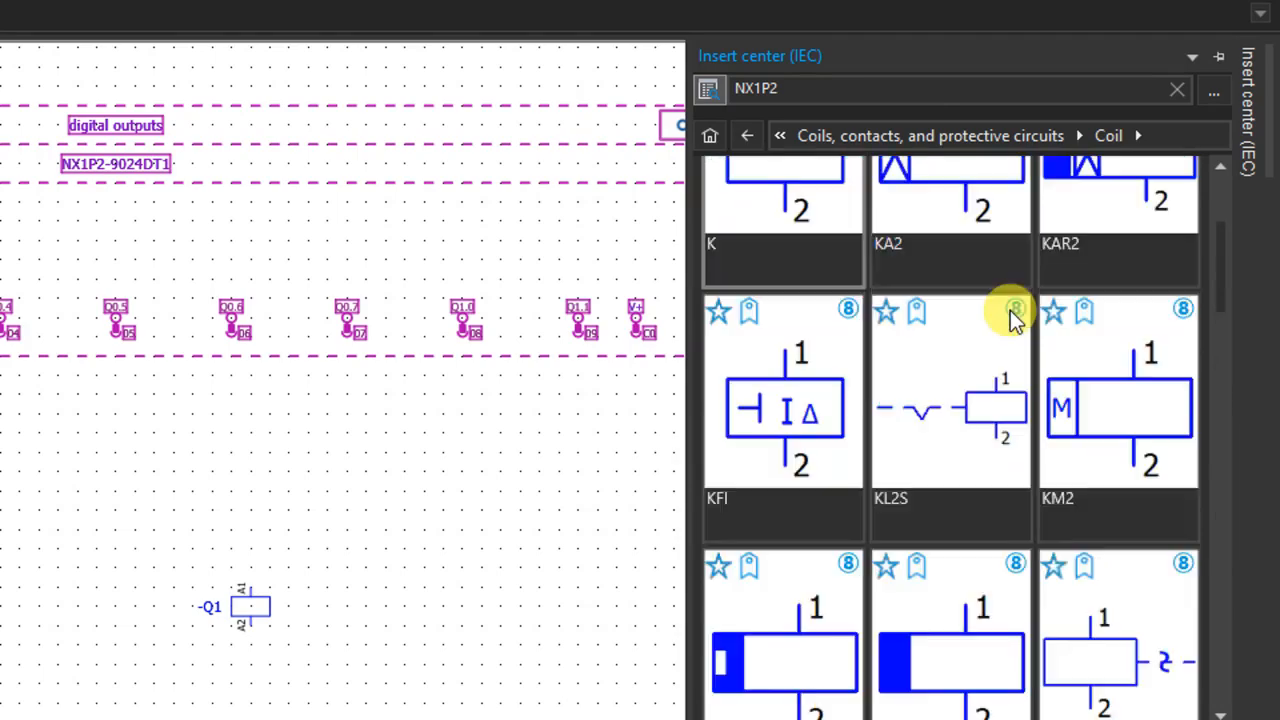
{"action": "scroll", "coordinate": [983, 392], "scroll_direction": "down", "scroll_amount": 1}
{"action": "scroll", "coordinate": [983, 395], "scroll_direction": "up", "scroll_amount": 1}
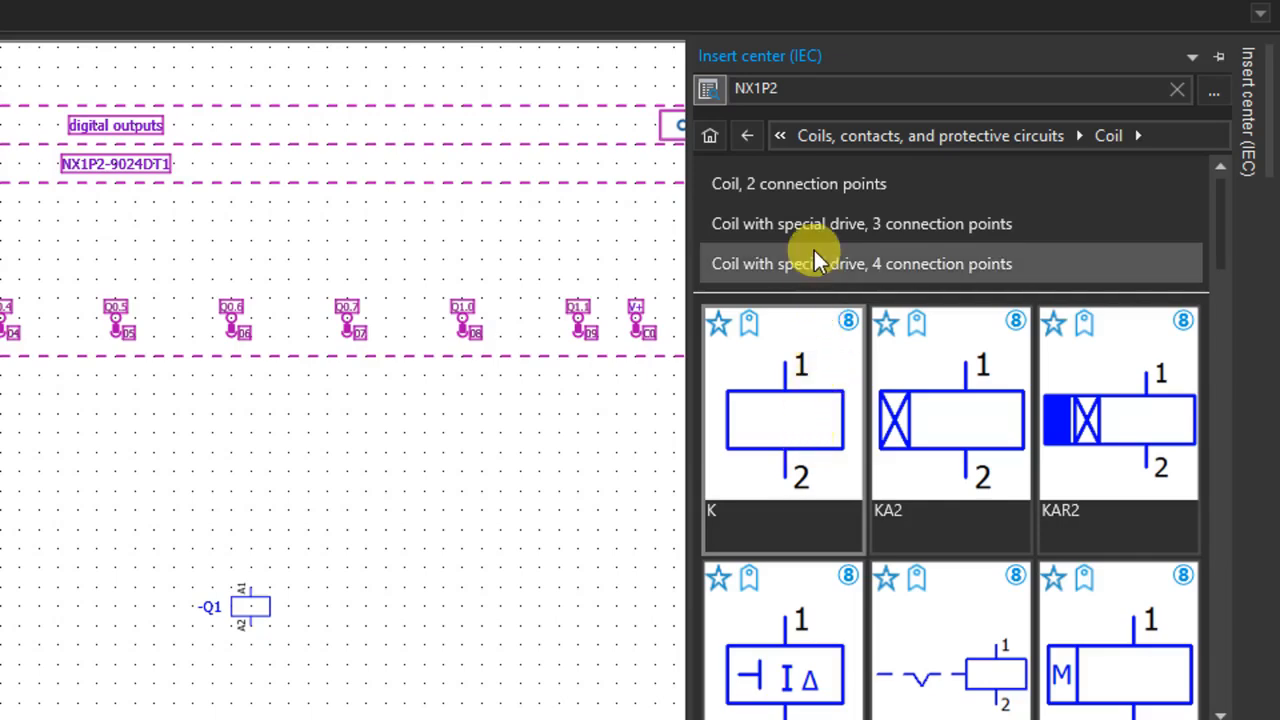
Insert a second K coil symbol beside the first one, directly below PLC output Q0.7, with its default properties.
{"action": "left_click", "coordinate": [794, 395]}
{"action": "left_click_drag", "start_coordinate": [784, 412], "coordinate": [364, 596]}
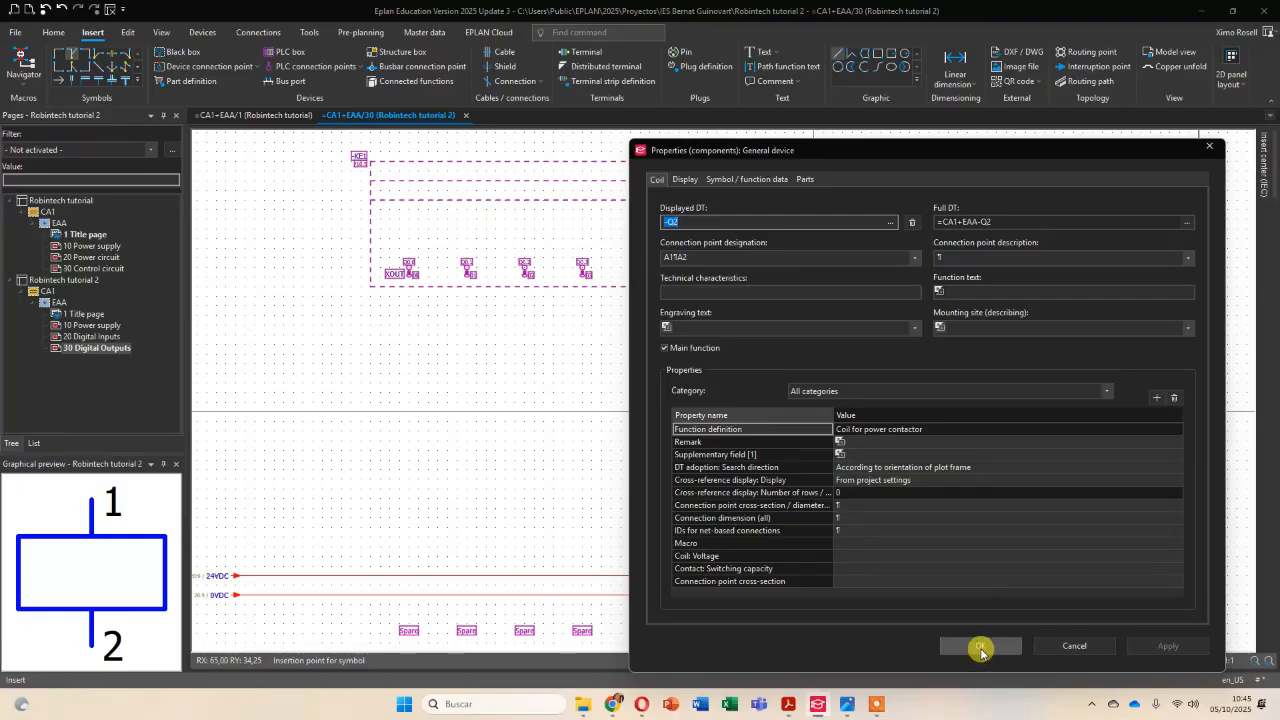
{"action": "left_click", "coordinate": [981, 646]}
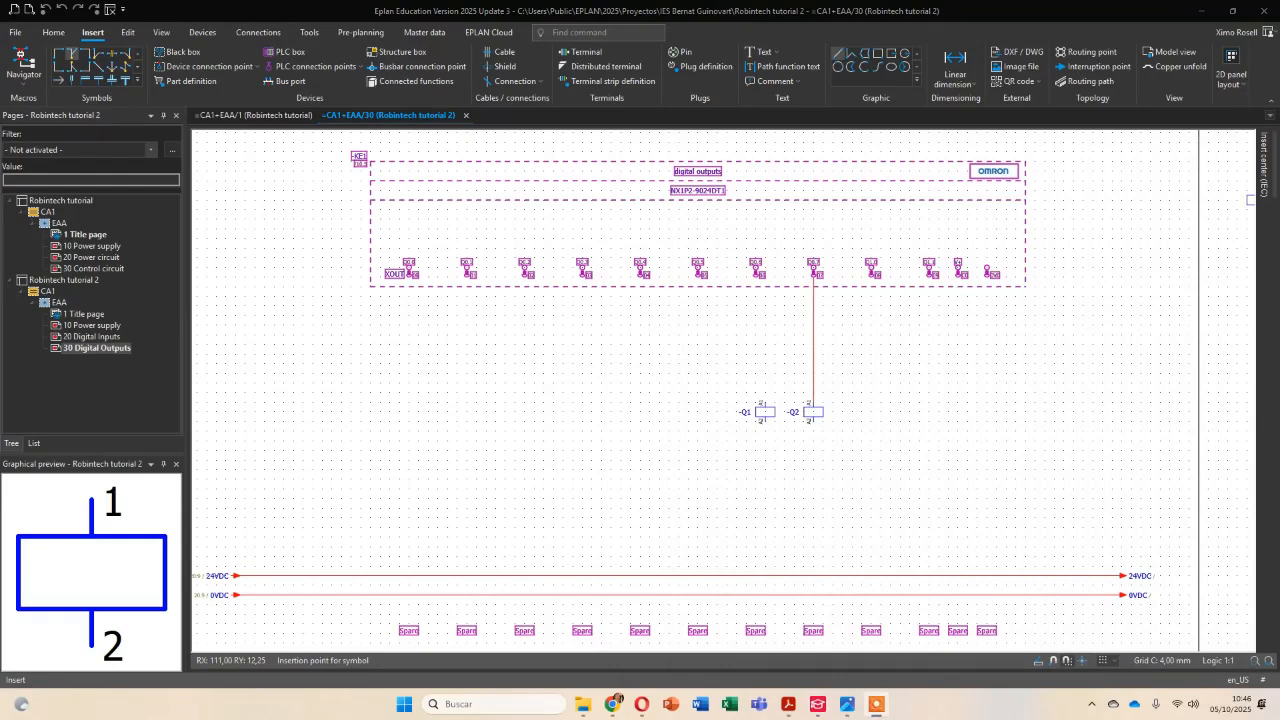
Insert a Y1 single valve coil symbol below PLC output Q1.0, level with the existing coils, keeping its default properties.
{"action": "mouse_move", "coordinate": [1264, 165]}
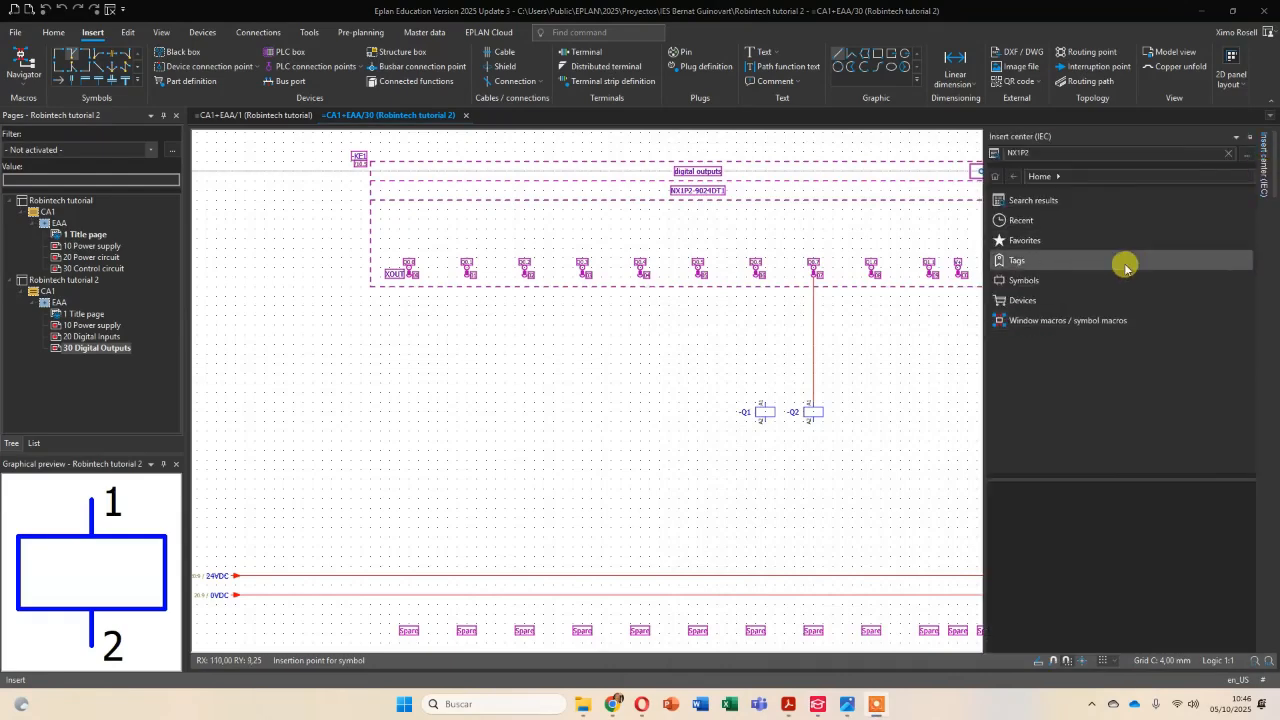
{"action": "left_click", "coordinate": [1030, 281]}
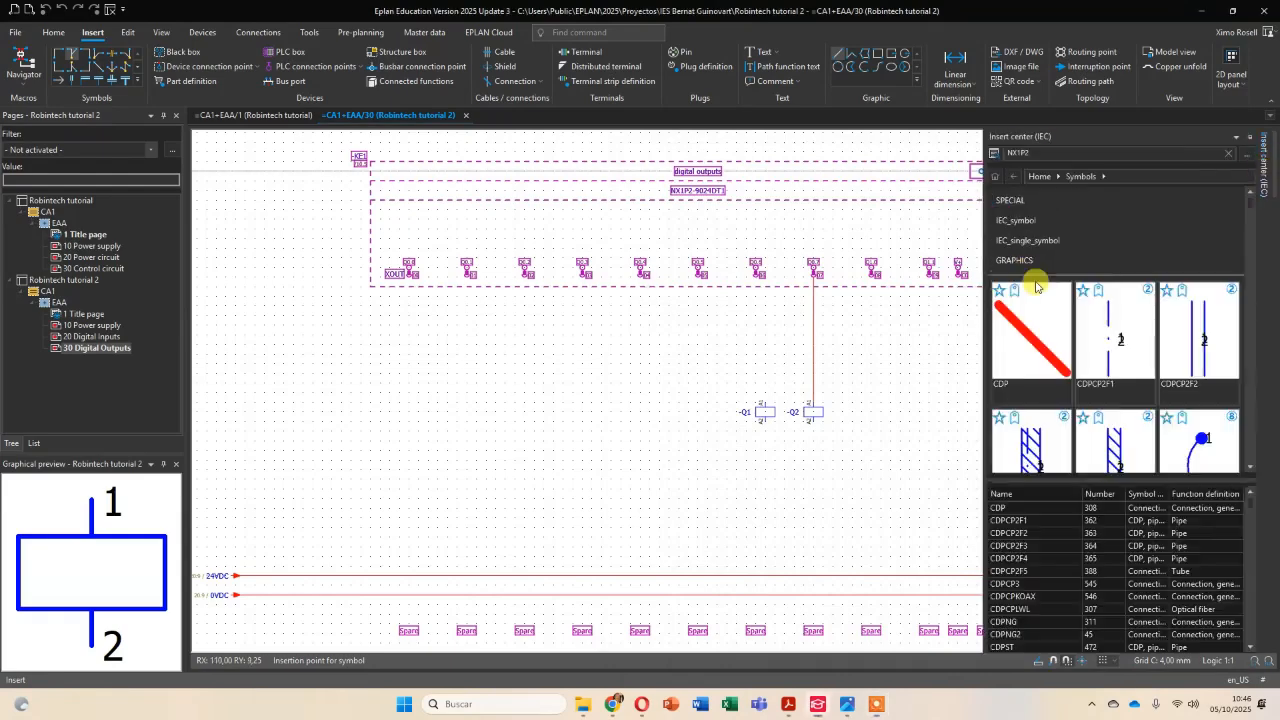
{"action": "left_click", "coordinate": [1008, 238]}
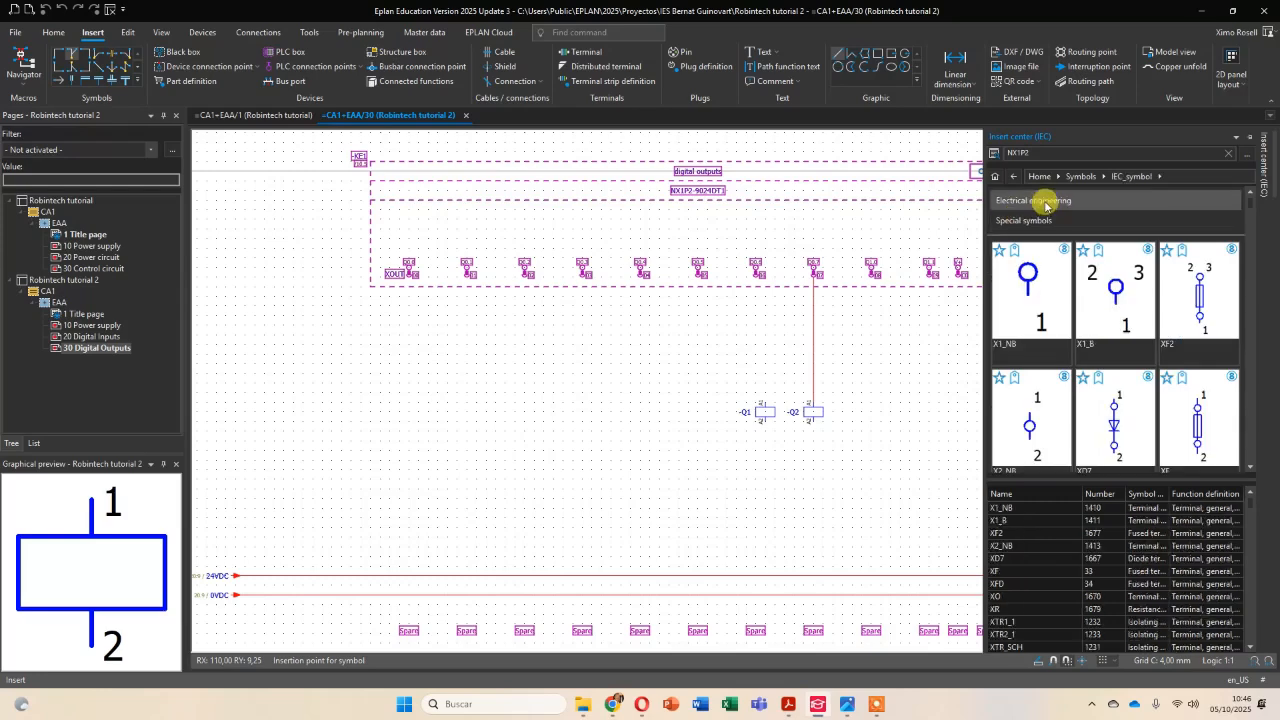
{"action": "left_click", "coordinate": [1040, 200]}
{"action": "left_click", "coordinate": [1040, 401]}
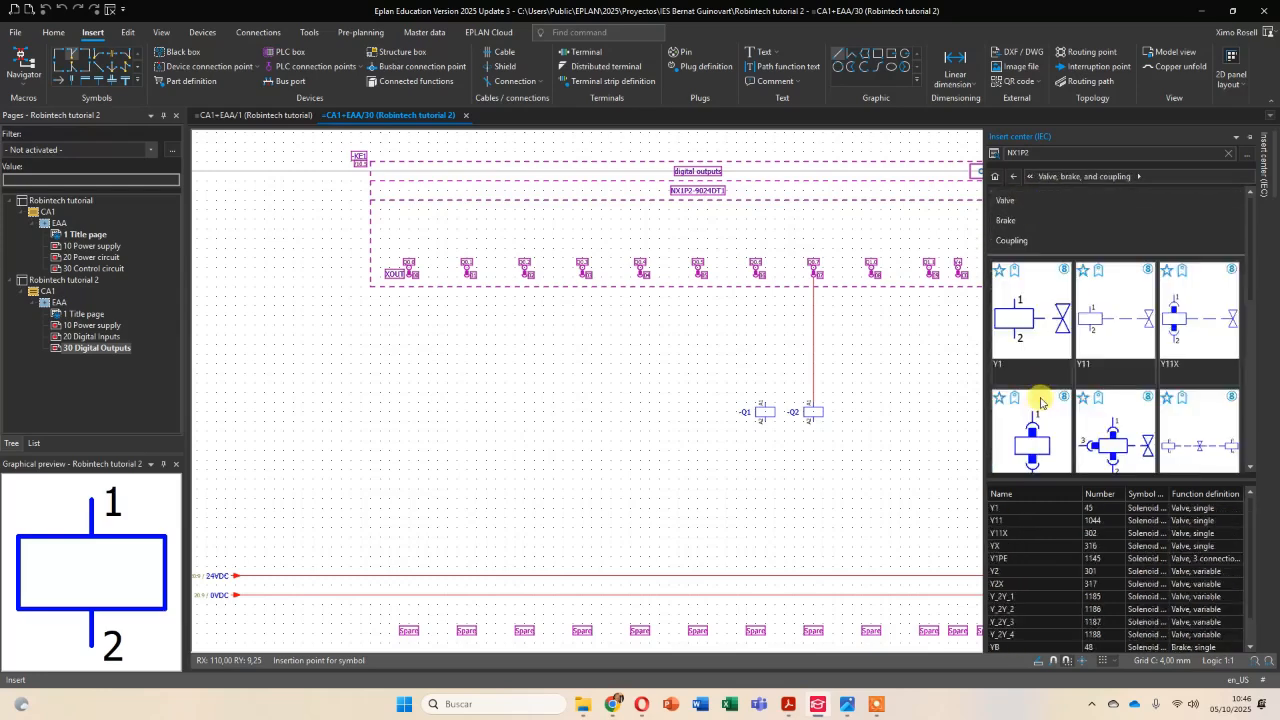
{"action": "left_click", "coordinate": [1042, 328]}
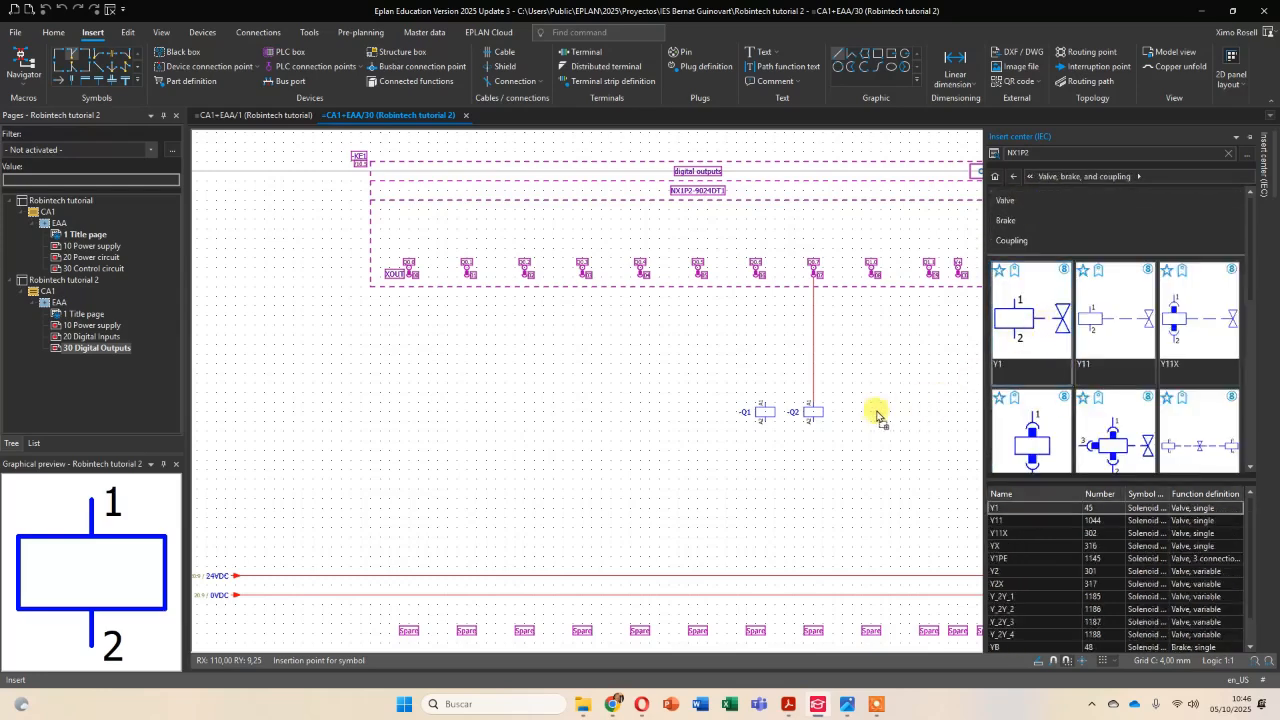
{"action": "left_click", "coordinate": [871, 412]}
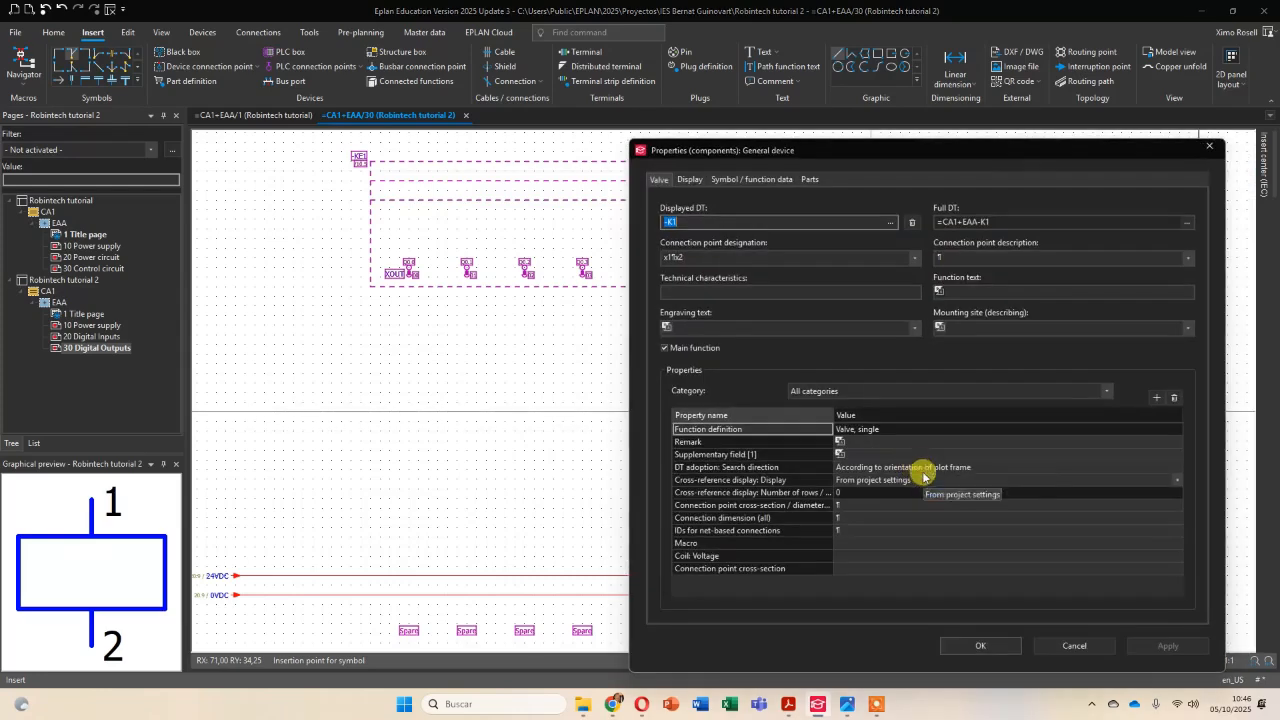
{"action": "left_click", "coordinate": [982, 647]}
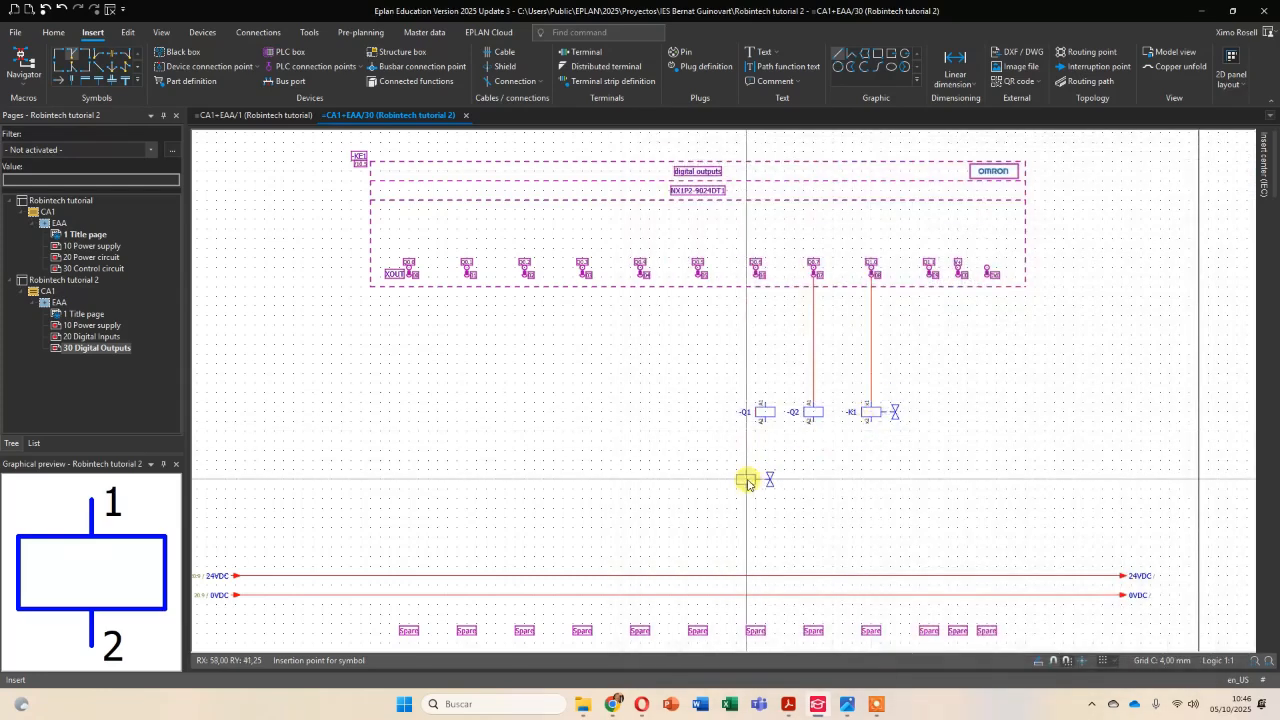
Check the coil layout in the PDF diagram, then move coil -Q1 below output Q0.0, near the supply lines, and set its displayed DT to -KF1.
{"action": "key", "text": "alt+Tab"}
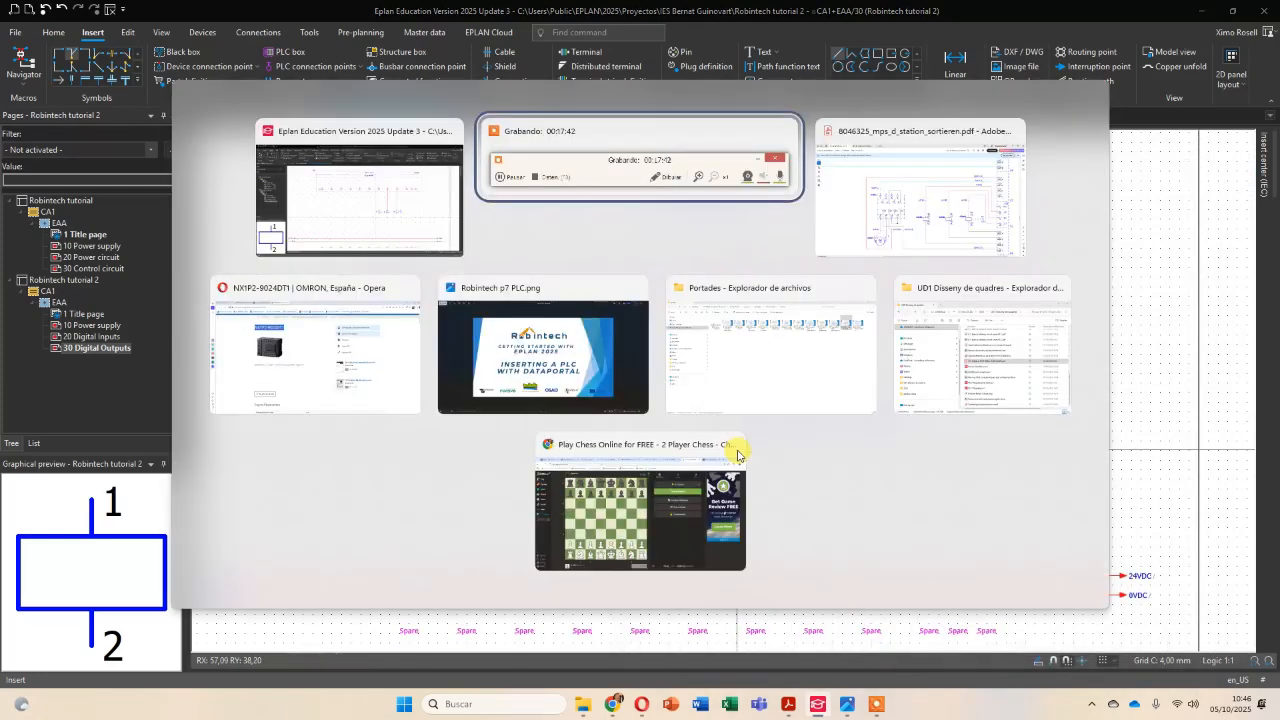
{"action": "key", "text": "alt+Tab"}
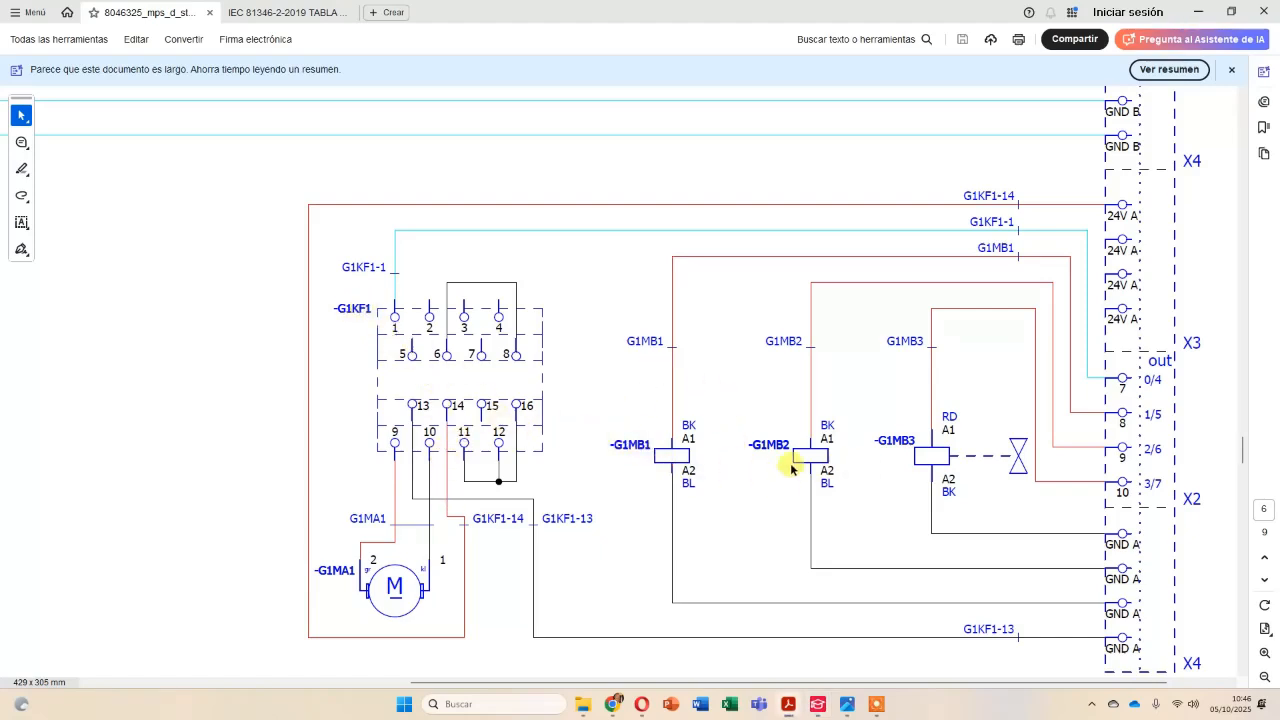
{"action": "key", "text": "alt+Tab"}
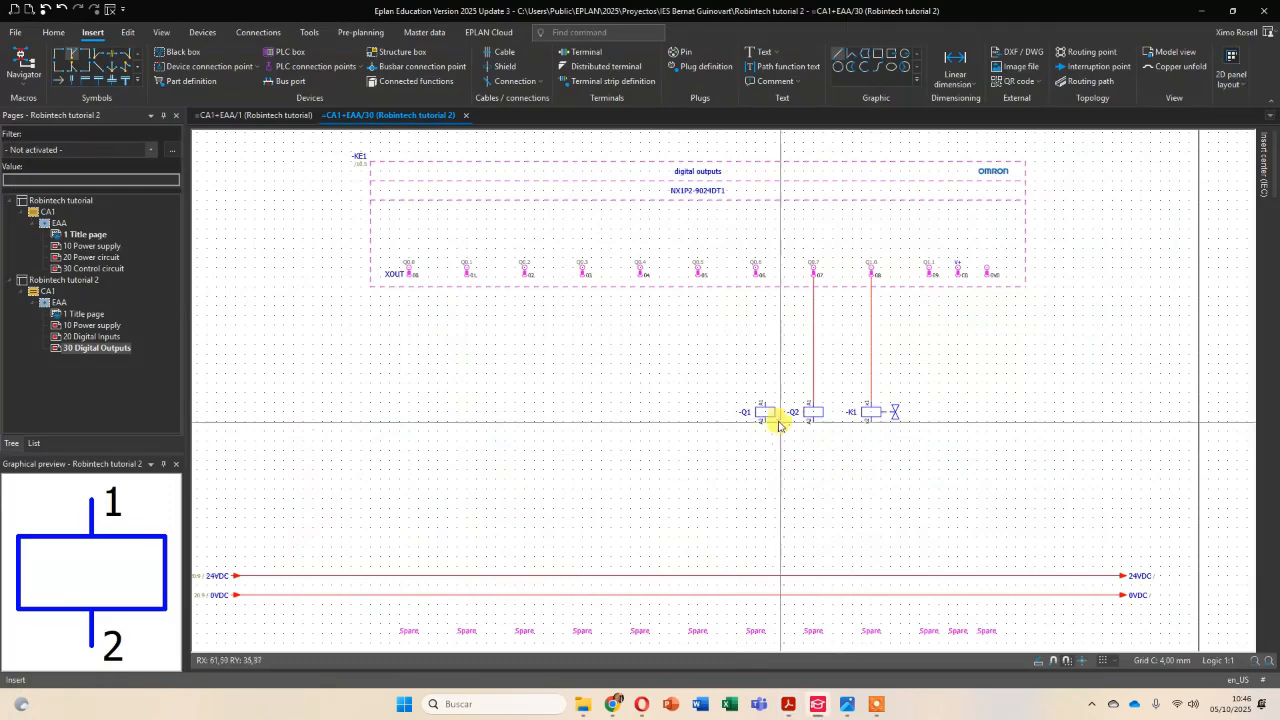
{"action": "left_click_drag", "start_coordinate": [765, 414], "coordinate": [407, 527]}
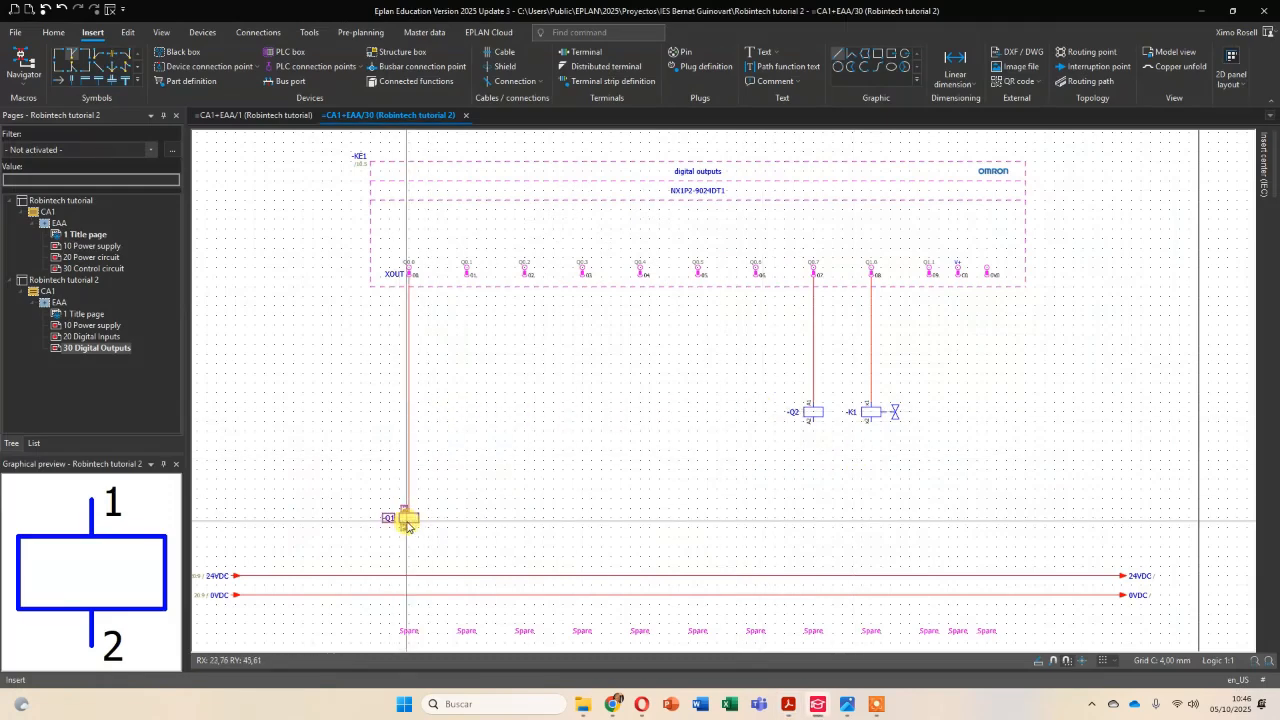
{"action": "left_click", "coordinate": [485, 471]}
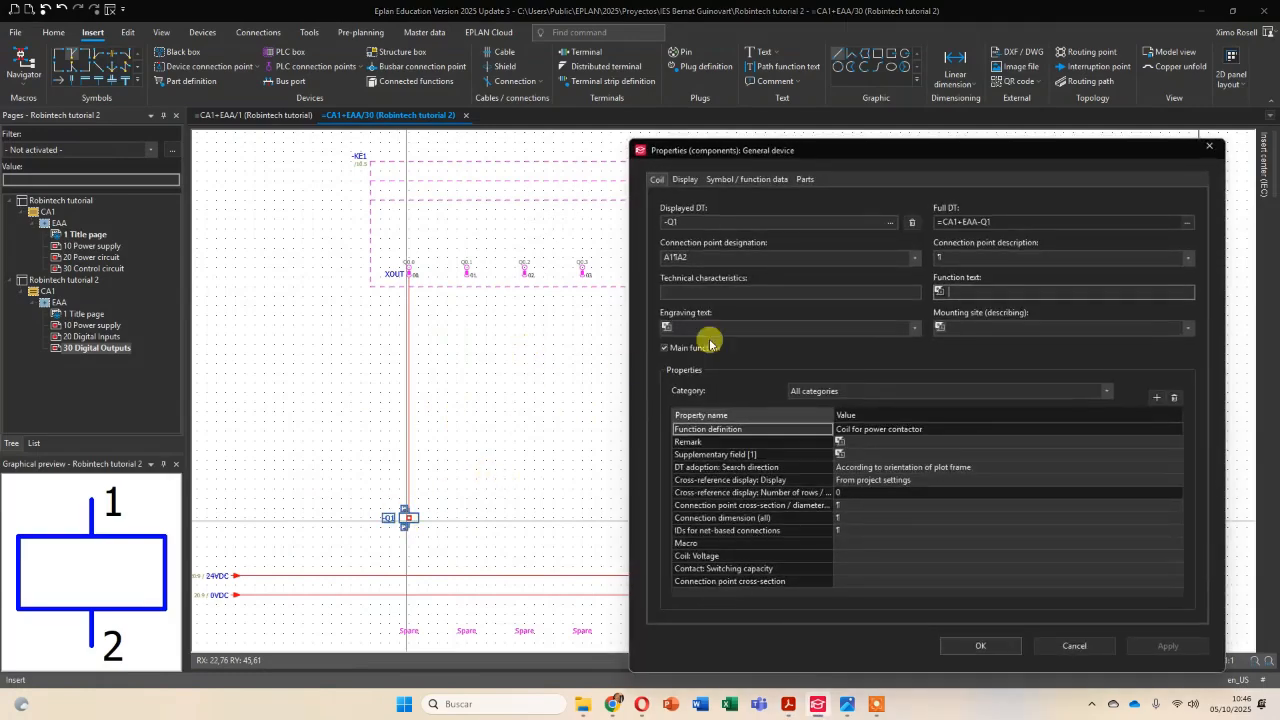
{"action": "left_click", "coordinate": [674, 221]}
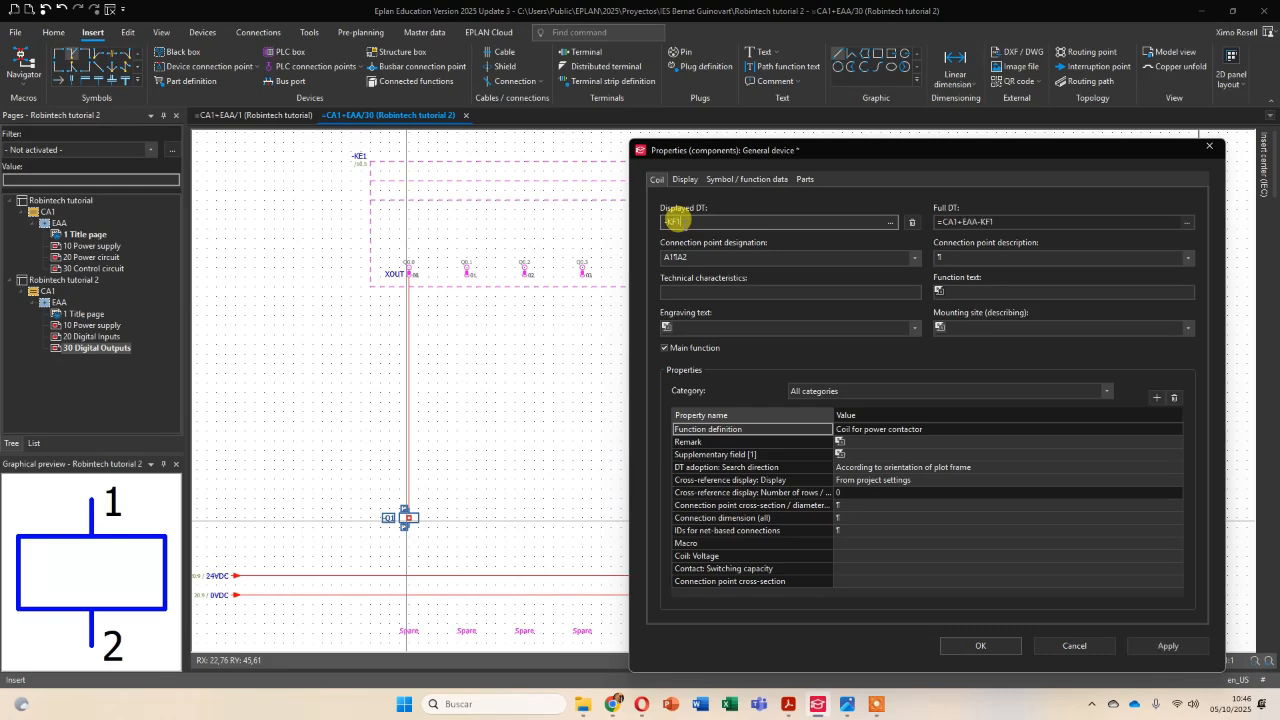
{"action": "key", "text": "Return"}
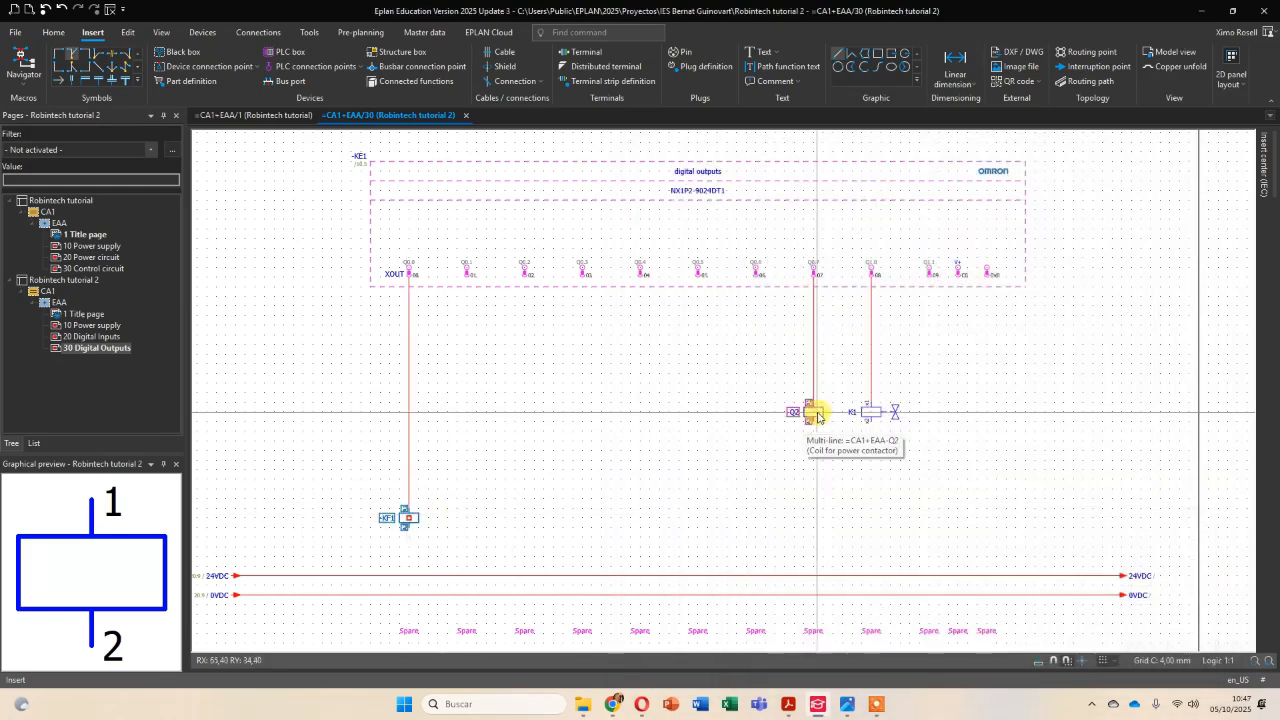
Move coil -Q2 below output Q0.1, level with -KF1, and set its displayed DT to -MB1 as in the PDF diagram.
{"action": "left_click_drag", "start_coordinate": [817, 415], "coordinate": [466, 521]}
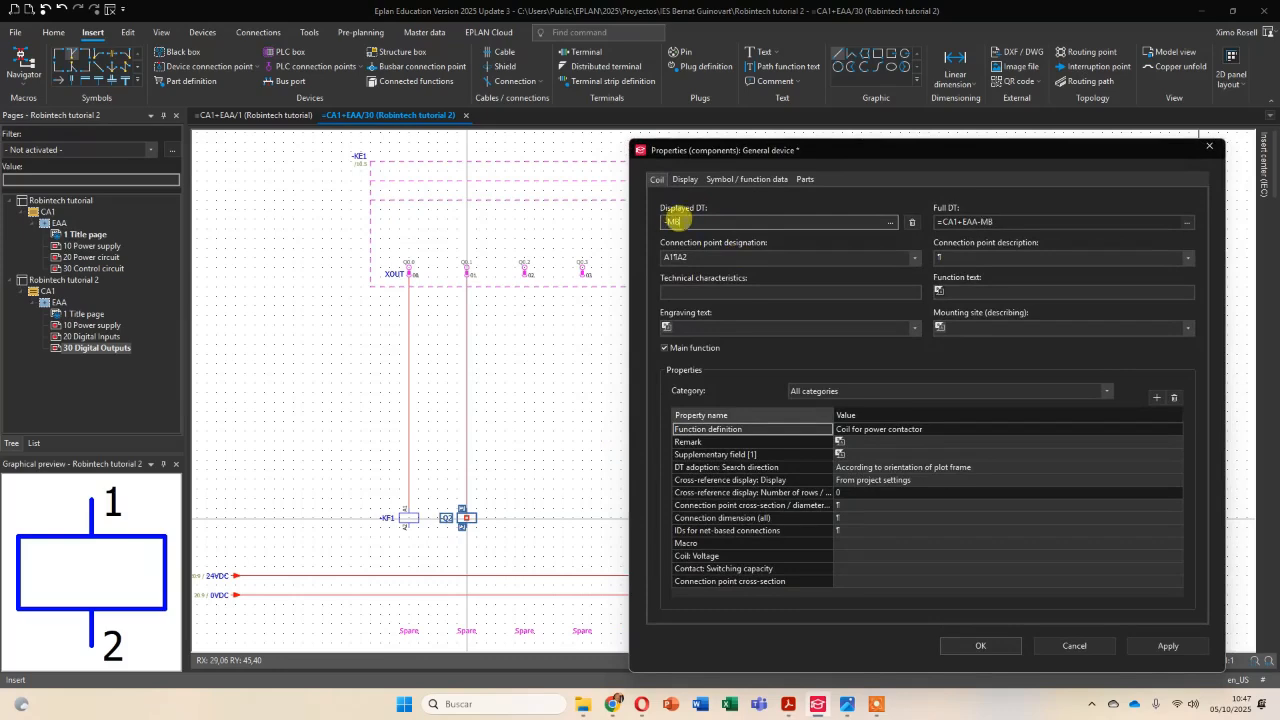
{"action": "key", "text": "Return"}
{"action": "key", "text": "alt+Tab"}
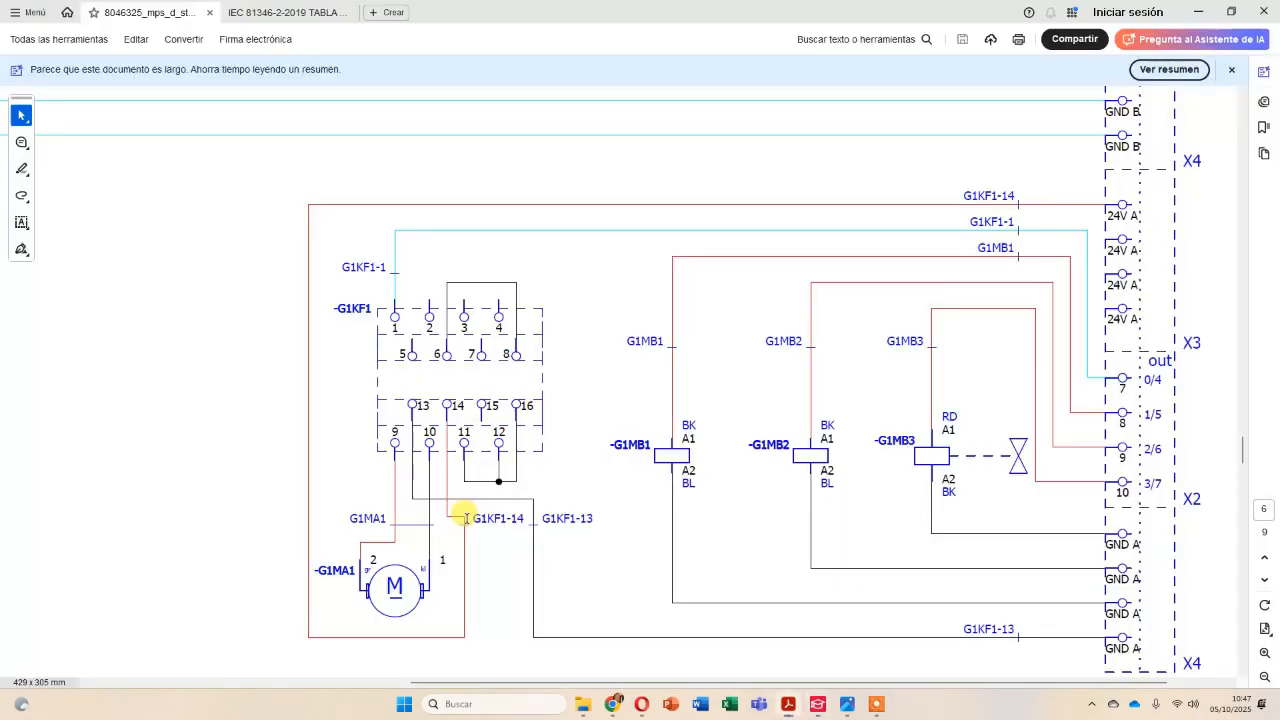
{"action": "key", "text": "alt+Tab"}
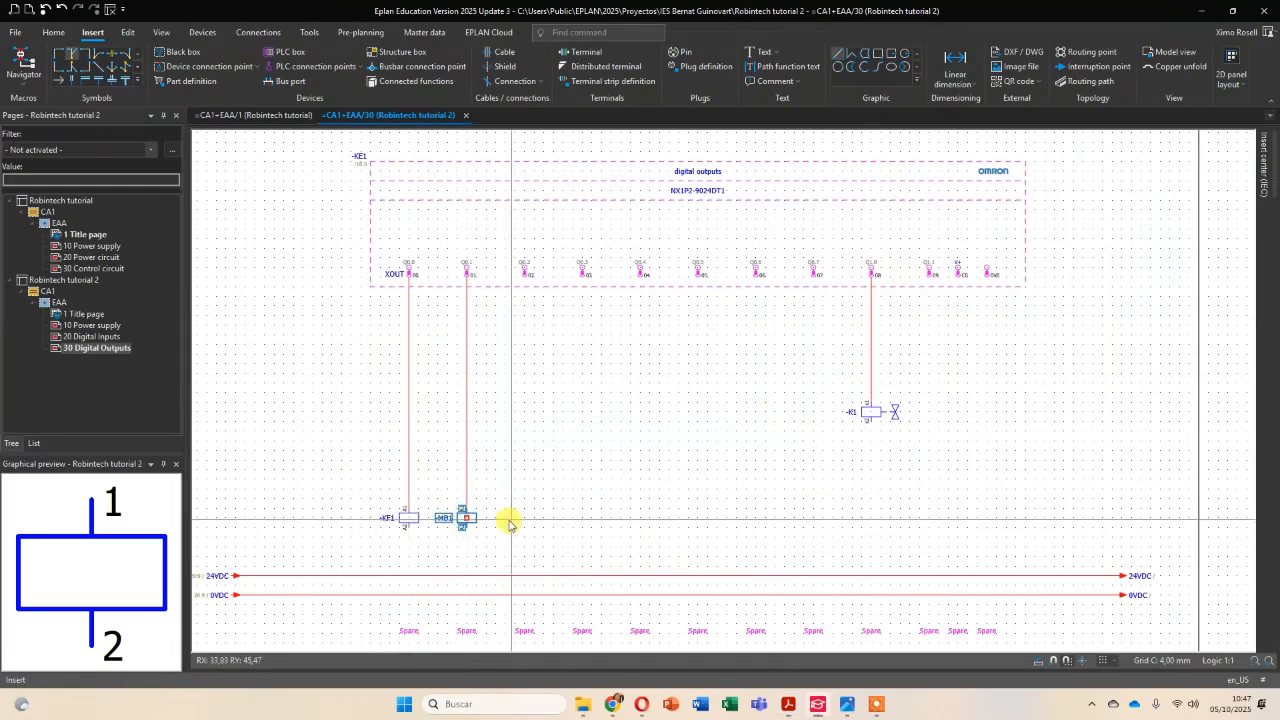
Copy coil -MB1 and paste the duplicate below output Q0.2, level with the original, accepting the numbering for the new coil.
{"action": "scroll", "coordinate": [470, 514], "scroll_direction": "up", "scroll_amount": 3}
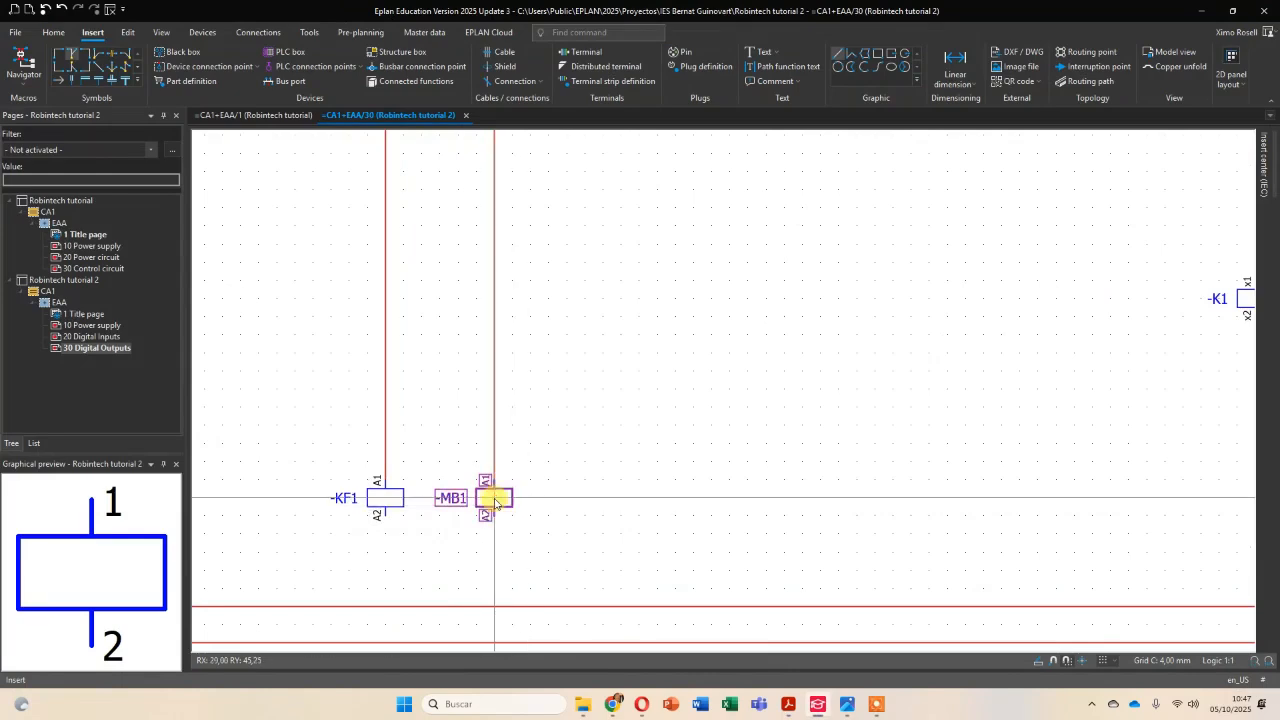
{"action": "right_click", "coordinate": [495, 502]}
{"action": "left_click", "coordinate": [551, 171]}
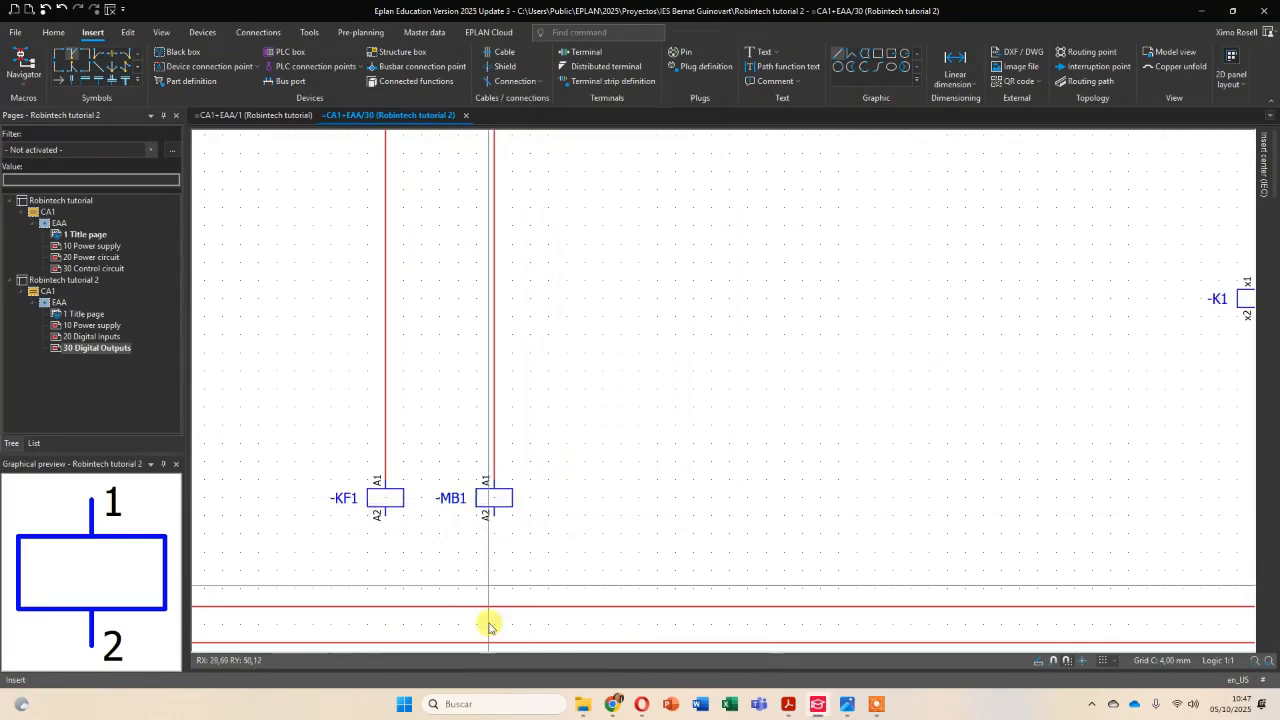
{"action": "right_click", "coordinate": [574, 506]}
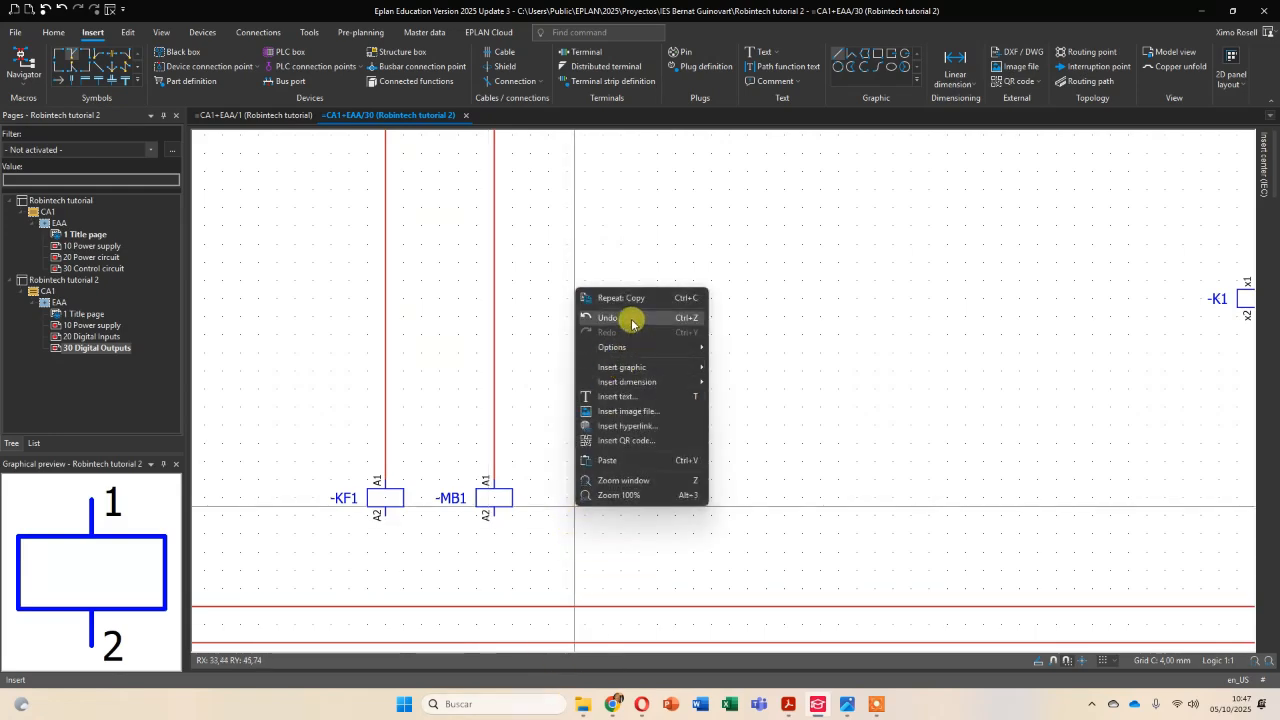
{"action": "left_click", "coordinate": [626, 460]}
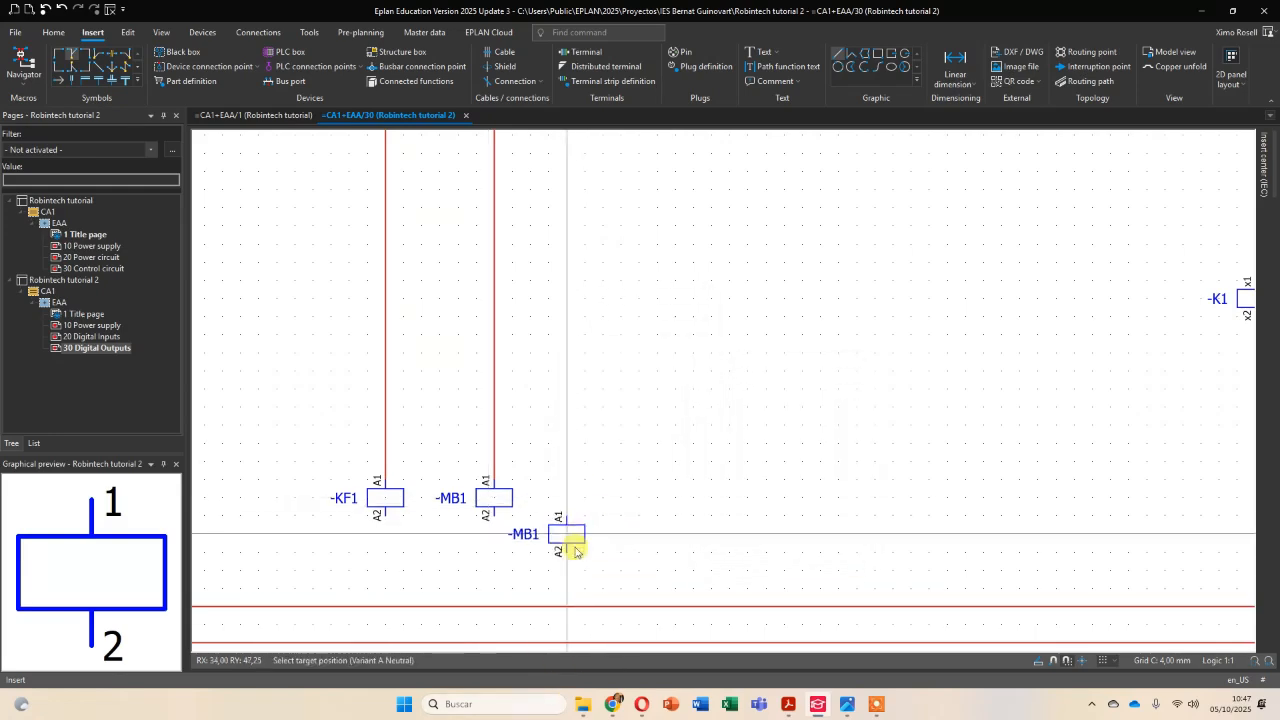
{"action": "scroll", "coordinate": [601, 512], "scroll_direction": "down", "scroll_amount": 3}
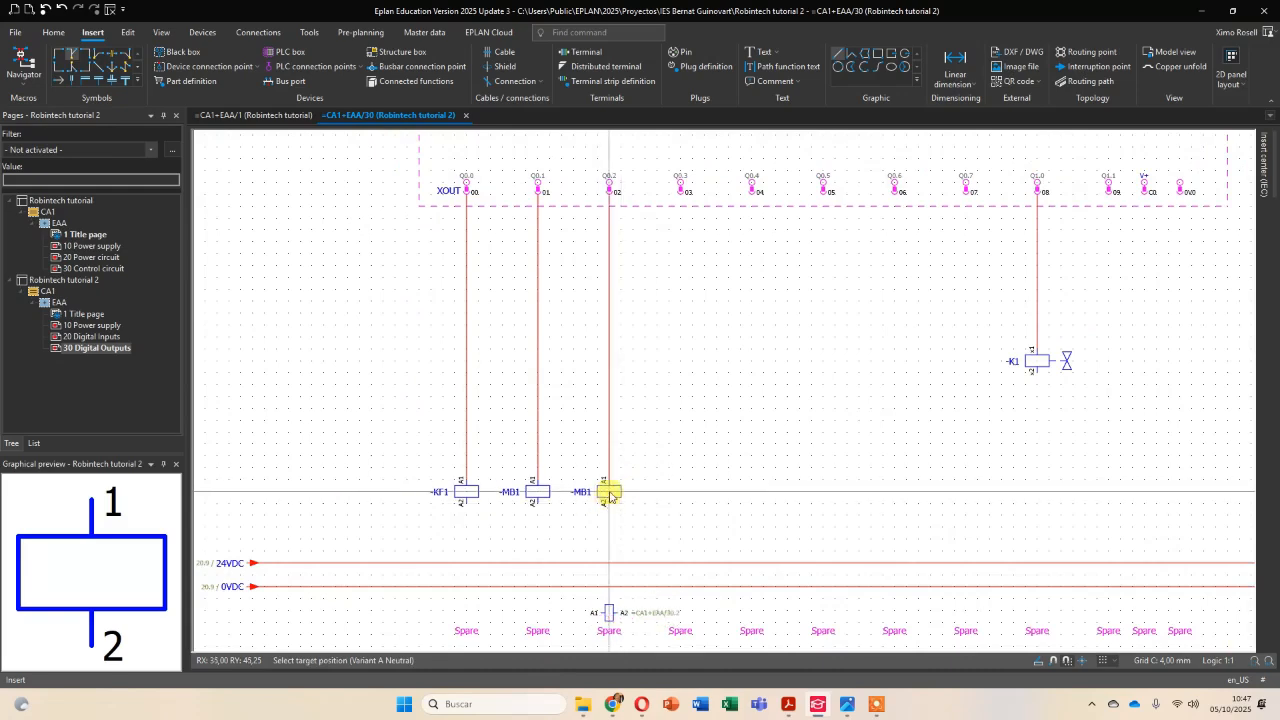
{"action": "left_click", "coordinate": [610, 495]}
{"action": "left_click", "coordinate": [636, 383]}
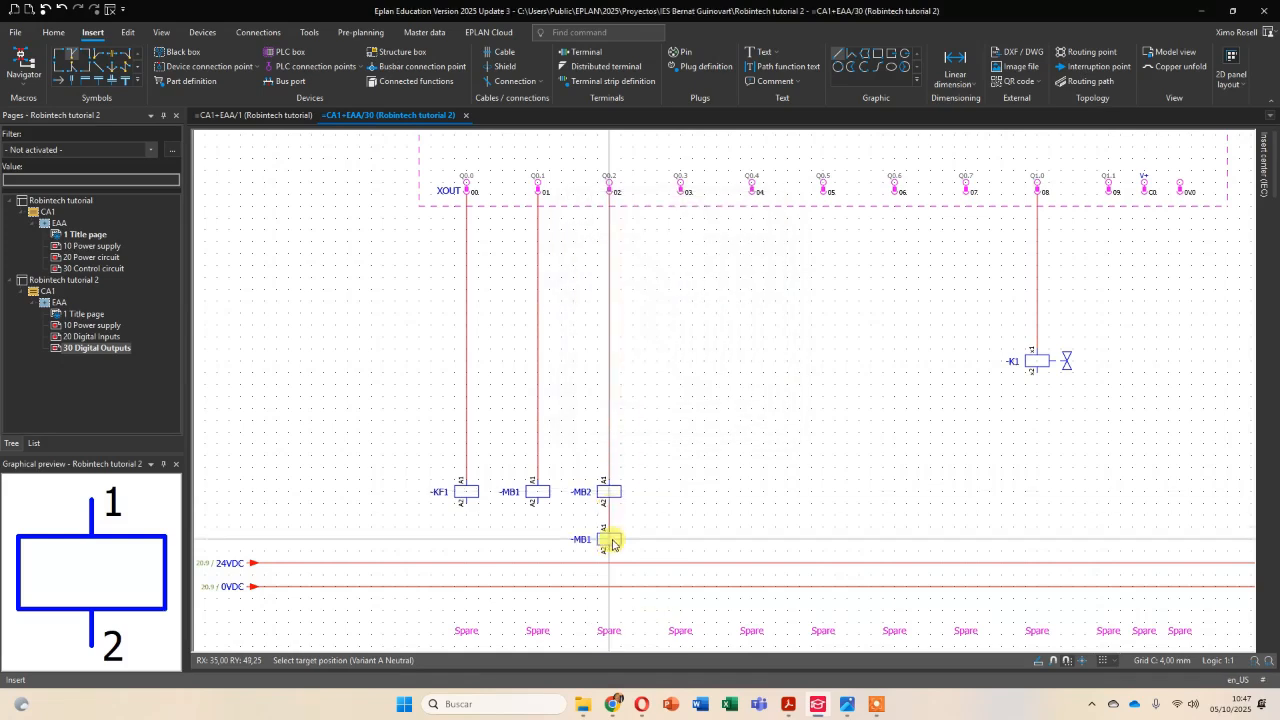
Move the valve coil -K1 below output Q0.3, level with the other coils, and set its displayed DT to -MB3.
{"action": "left_click", "coordinate": [1033, 362]}
{"action": "key", "text": "ctrl+c"}
{"action": "key", "text": "ctrl+v"}
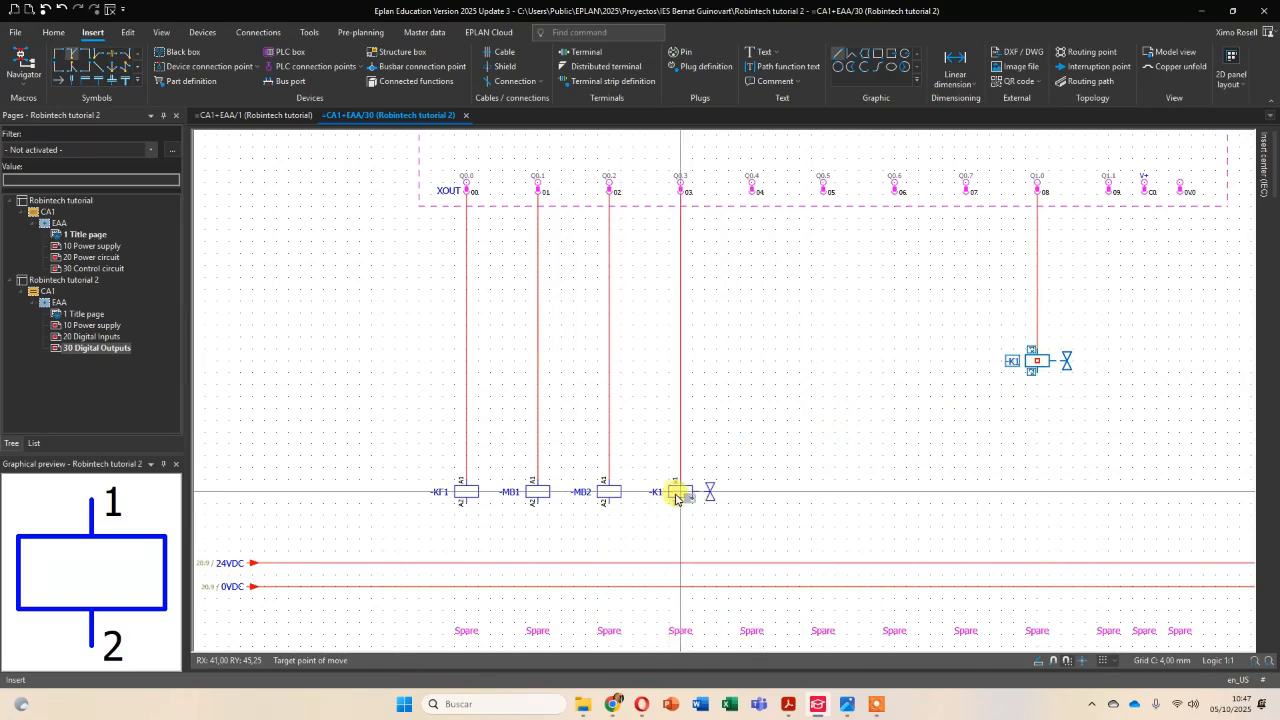
{"action": "key", "text": "alt+Tab"}
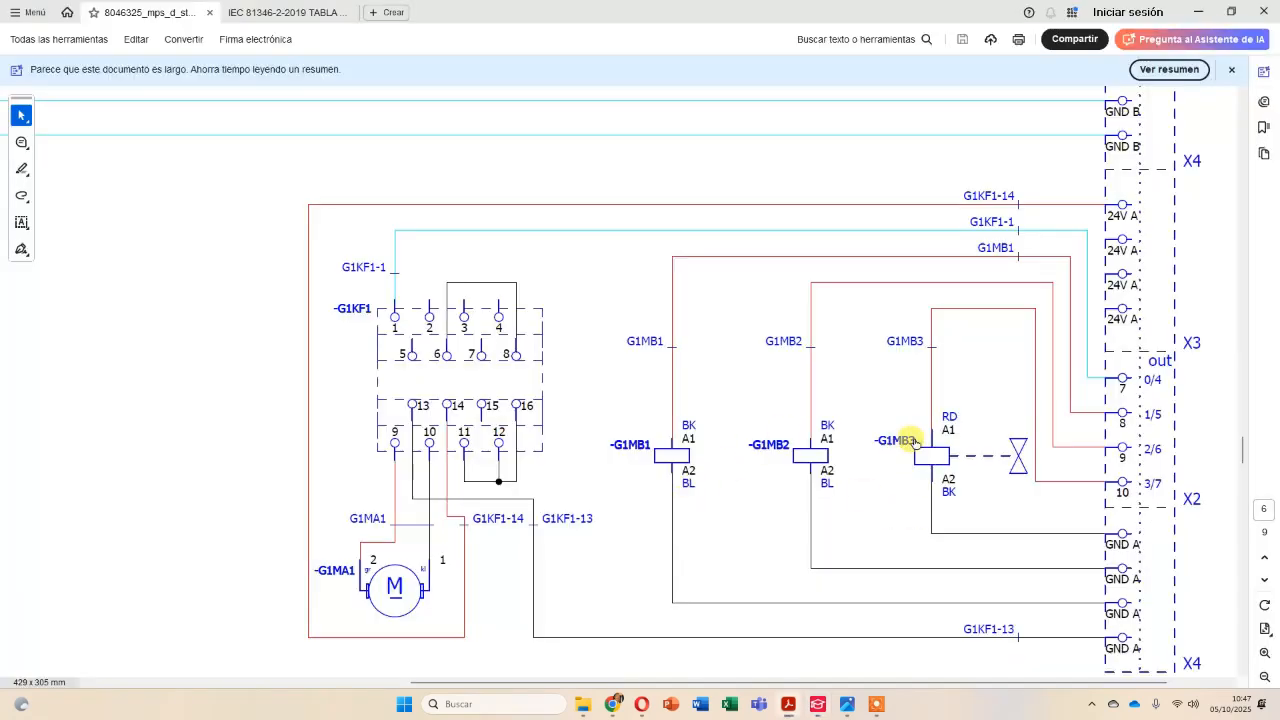
{"action": "key", "text": "alt+Tab"}
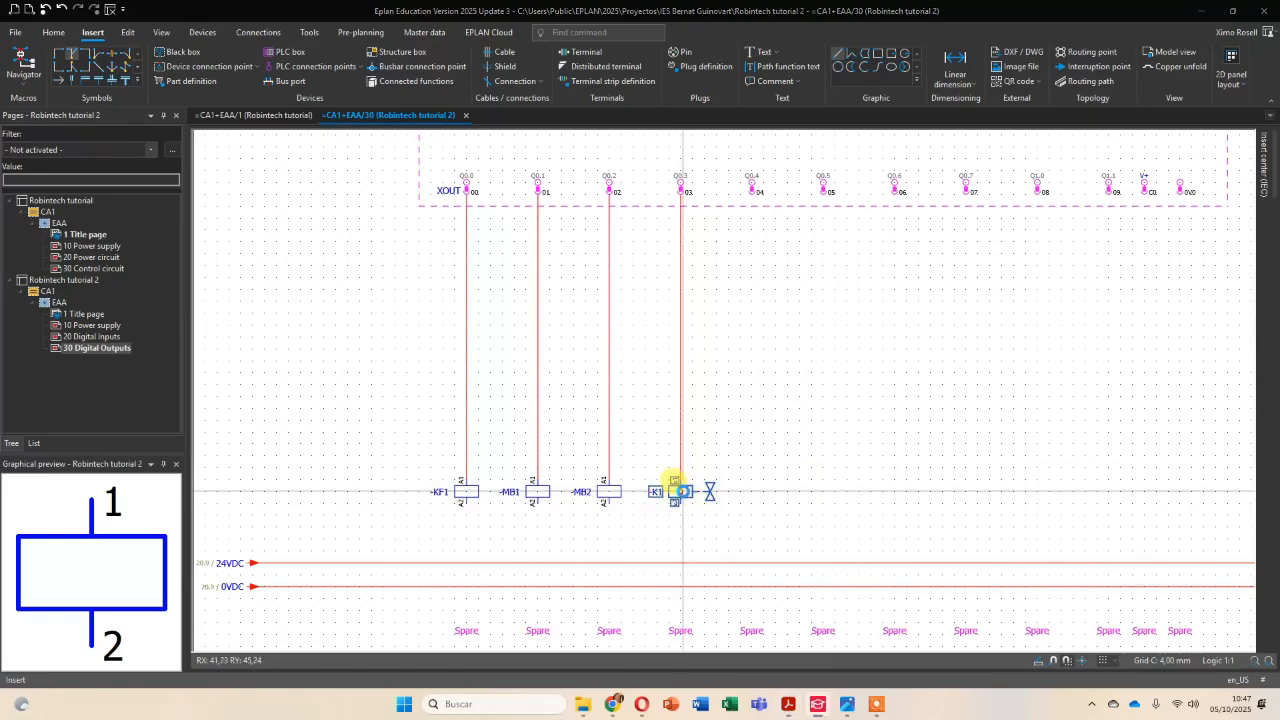
{"action": "left_click", "coordinate": [674, 485]}
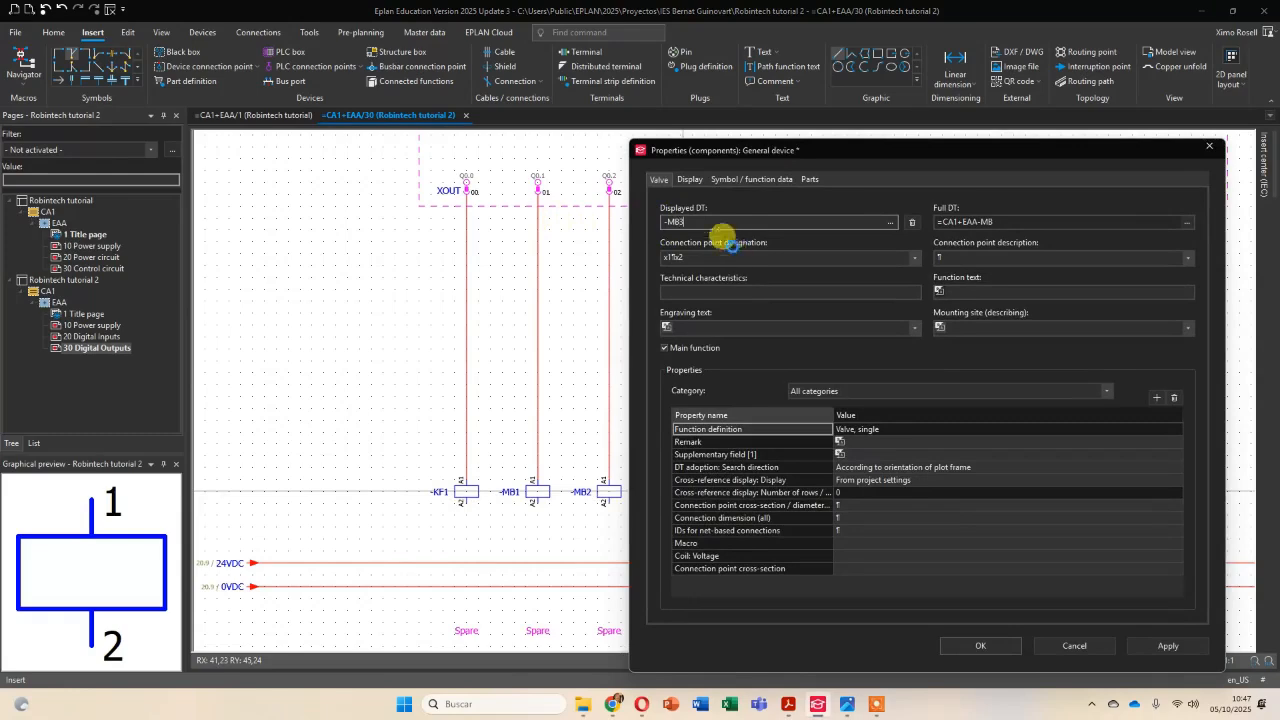
{"action": "key", "text": "Return"}
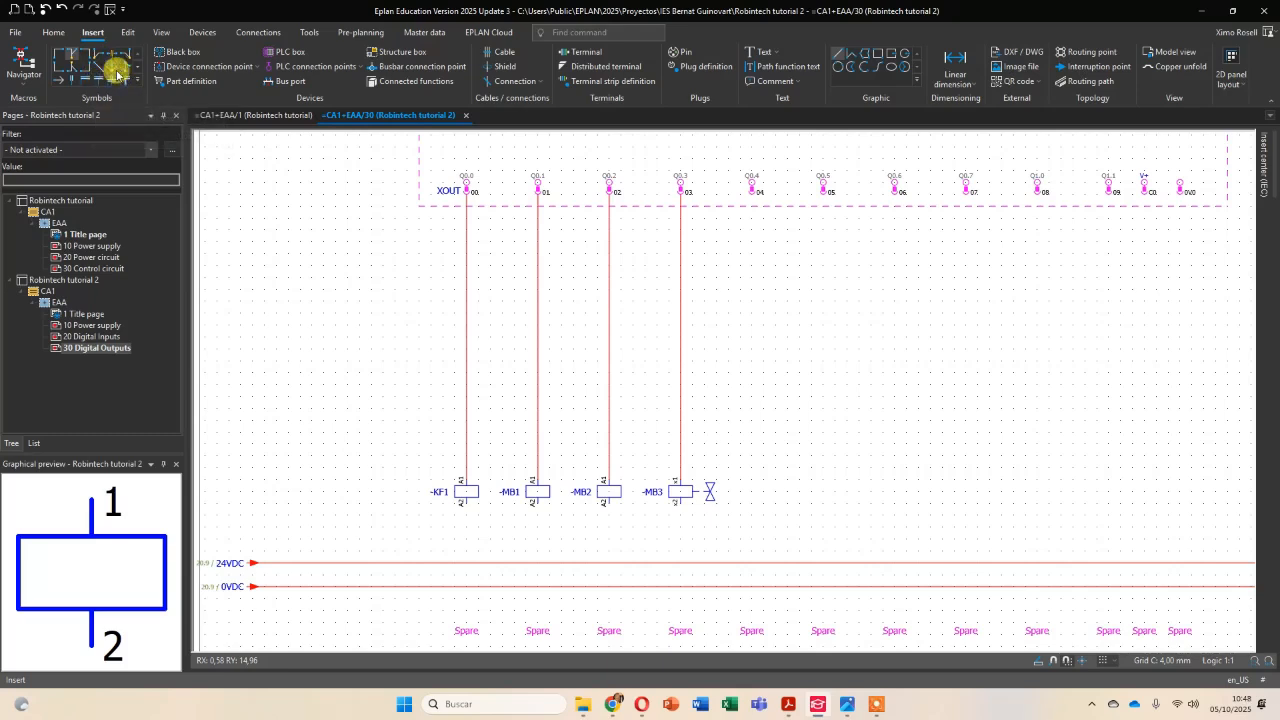
Connect the lower terminals of coils -KF1, -MB1, -MB2 and -MB3 to the 0VDC line with T-nodes.
{"action": "left_click", "coordinate": [72, 62]}
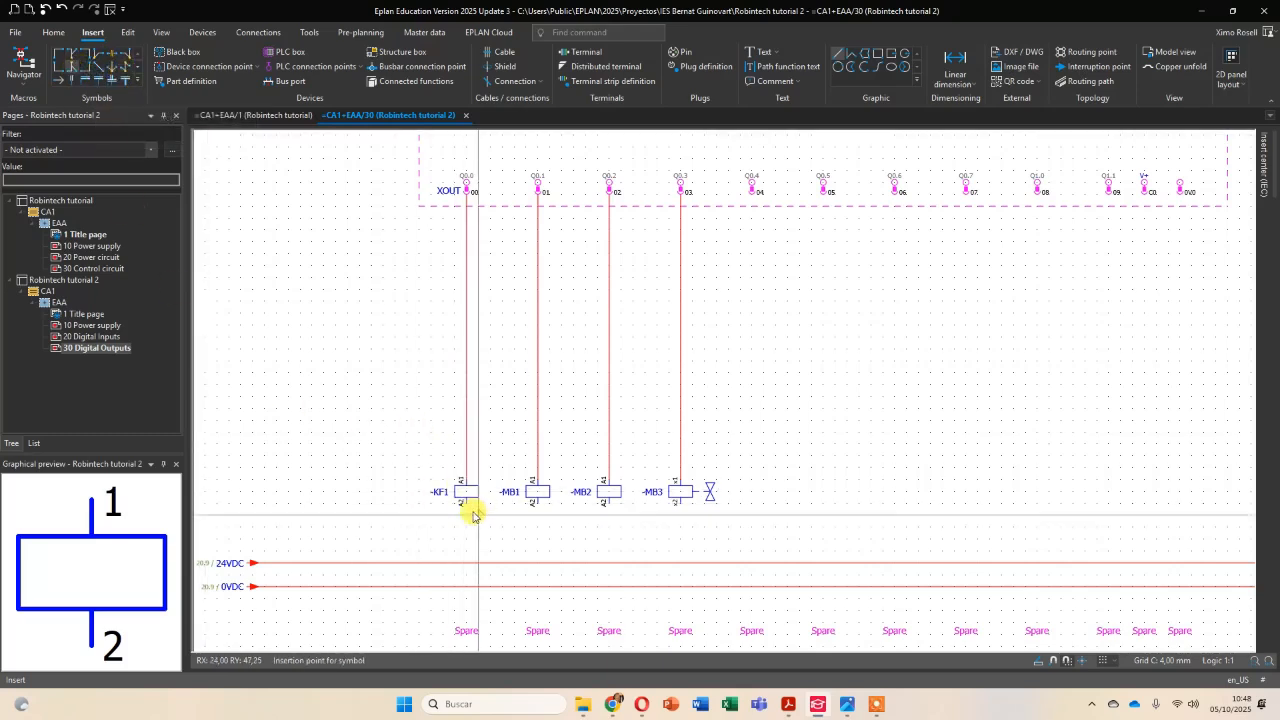
{"action": "left_click", "coordinate": [466, 587]}
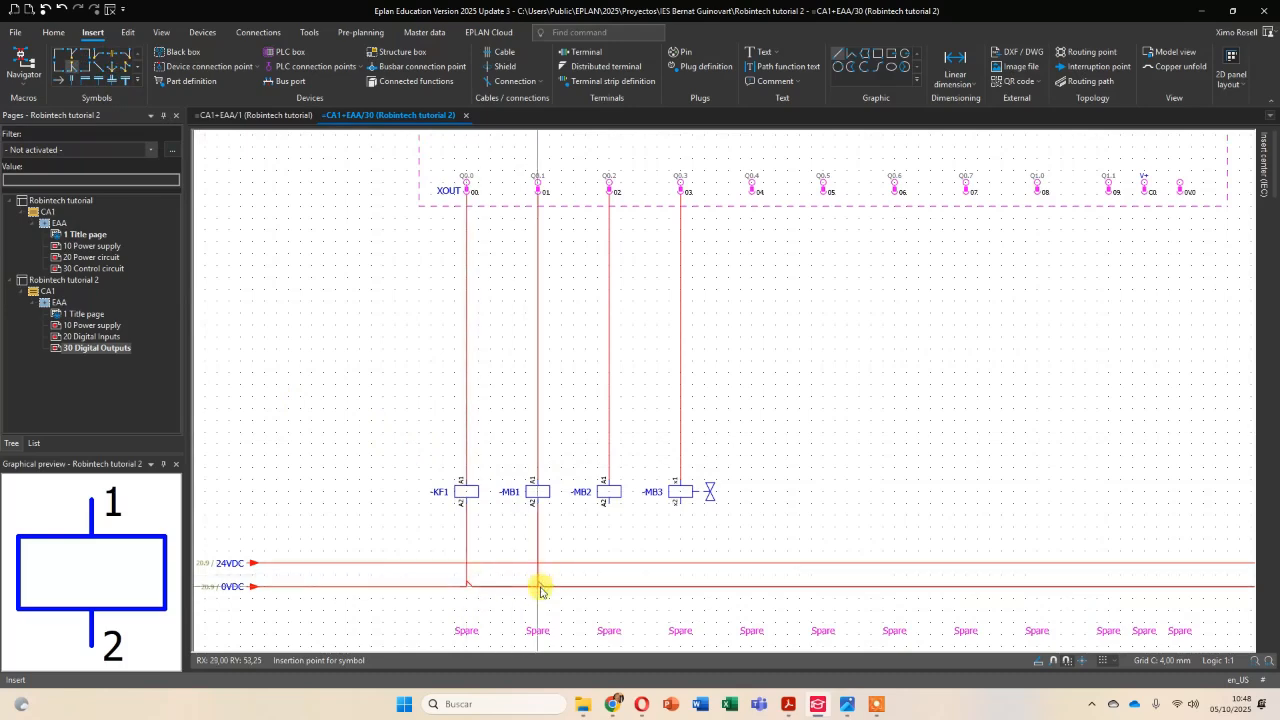
{"action": "left_click", "coordinate": [539, 588]}
{"action": "left_click", "coordinate": [609, 588]}
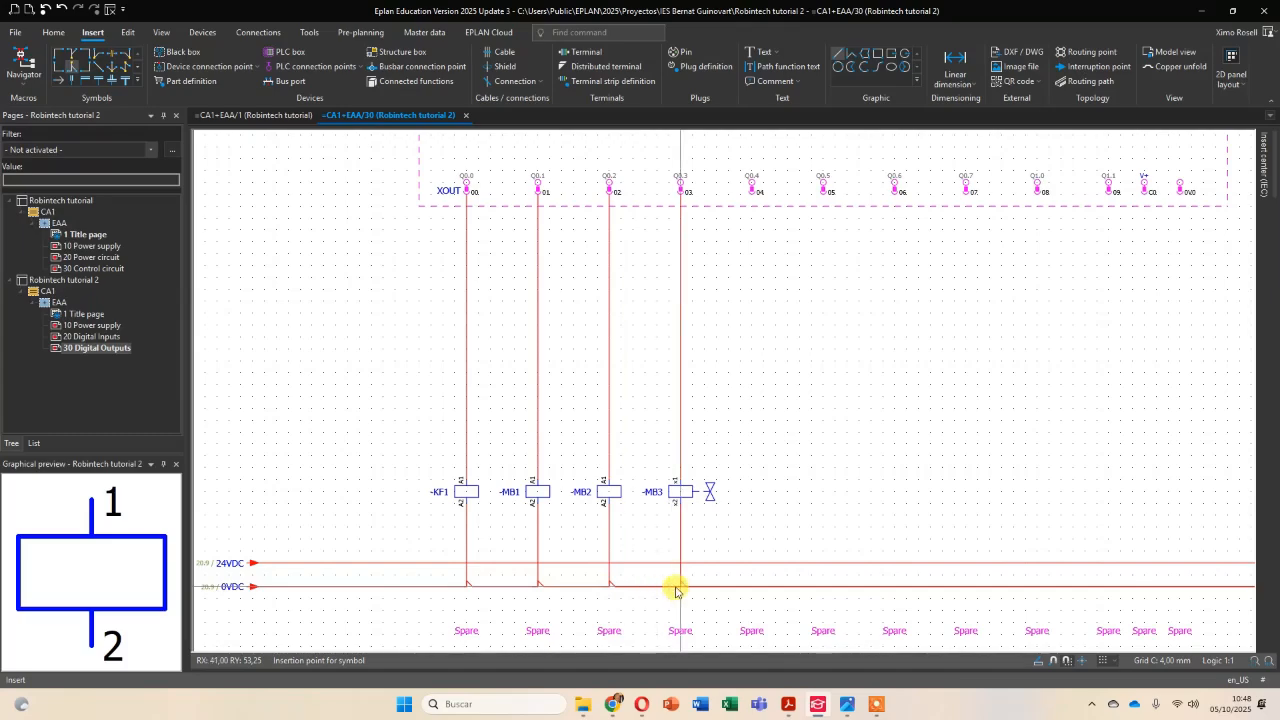
{"action": "left_click", "coordinate": [675, 588]}
{"action": "scroll", "coordinate": [866, 426], "scroll_direction": "down", "scroll_amount": 3}
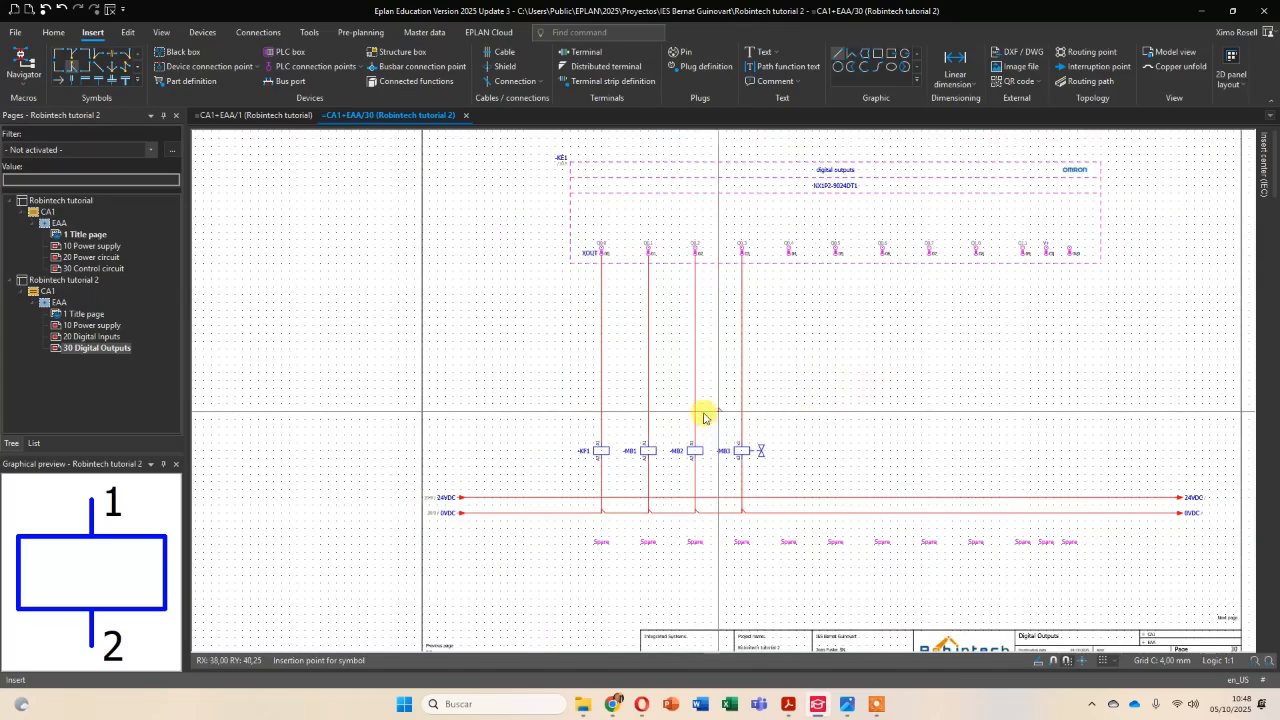
{"action": "scroll", "coordinate": [703, 417], "scroll_direction": "up", "scroll_amount": 3}
Look up the description of KF1 in the PDF diagram and set coil -KF1's function text to Conveyor.
{"action": "key", "text": "alt+Tab"}
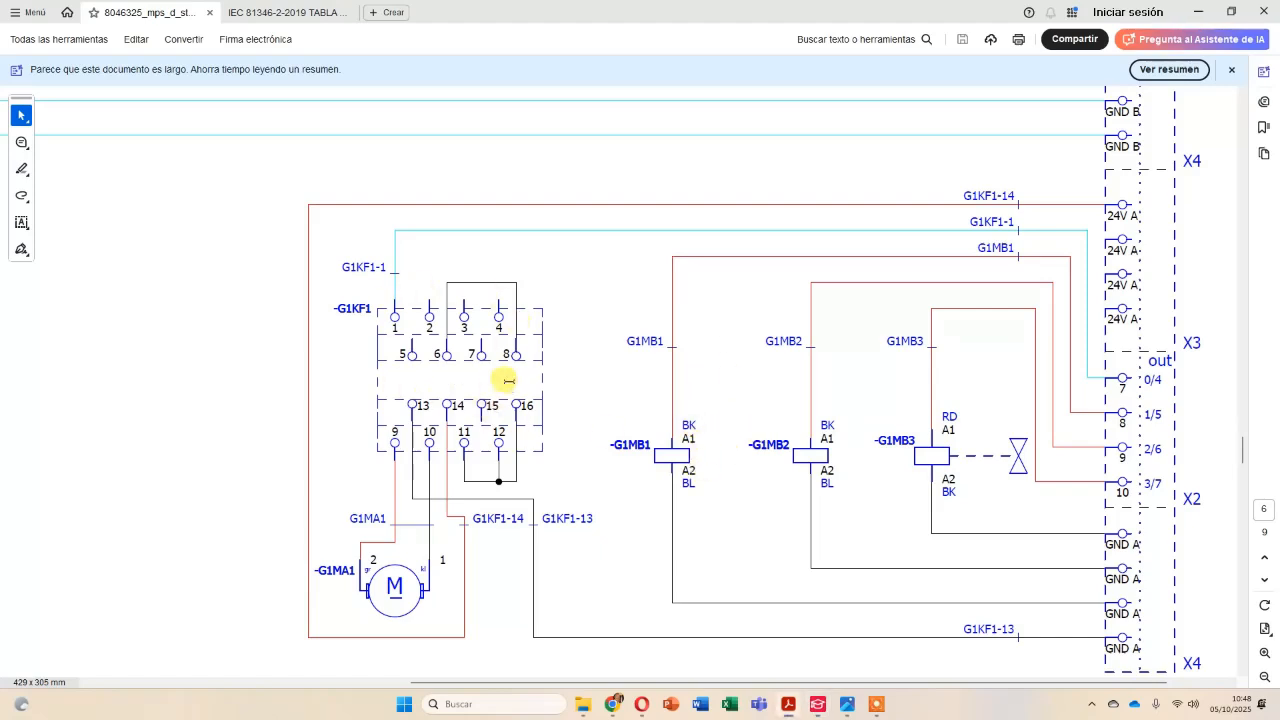
{"action": "scroll", "coordinate": [509, 381], "scroll_direction": "down", "scroll_amount": 3}
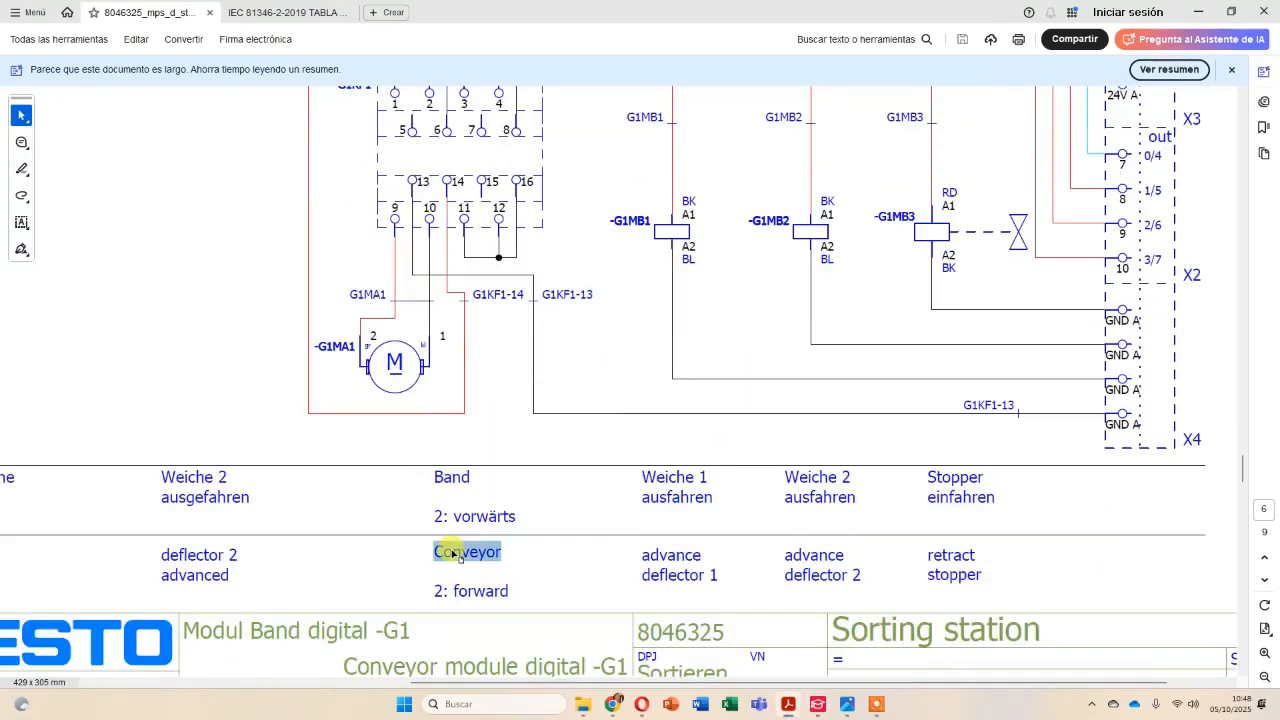
{"action": "scroll", "coordinate": [528, 420], "scroll_direction": "up", "scroll_amount": 1}
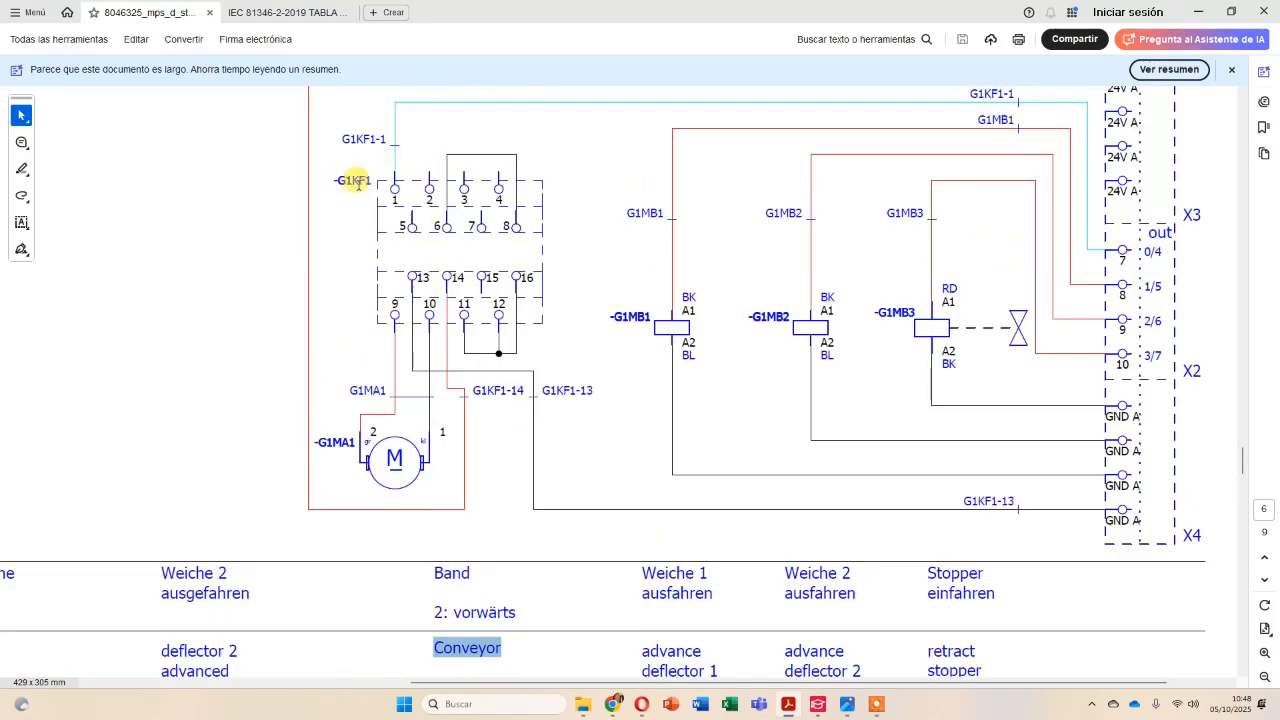
{"action": "key", "text": "alt+Tab"}
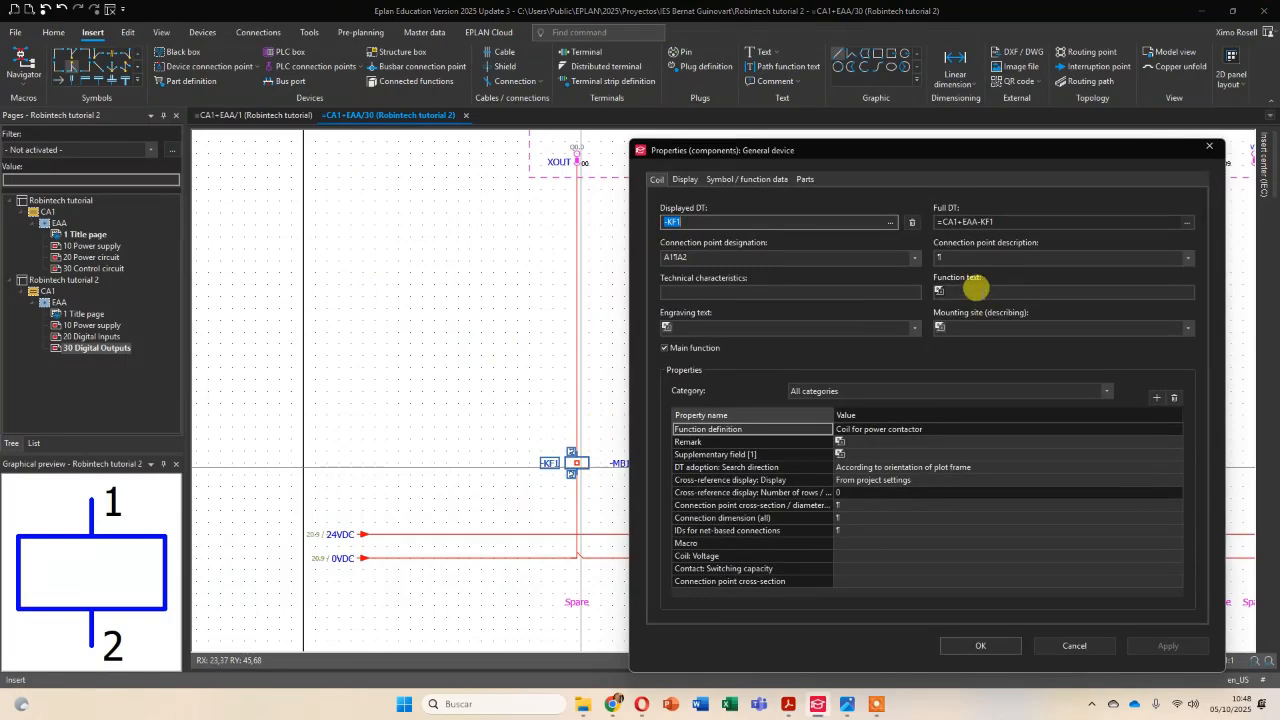
{"action": "left_click", "coordinate": [975, 290]}
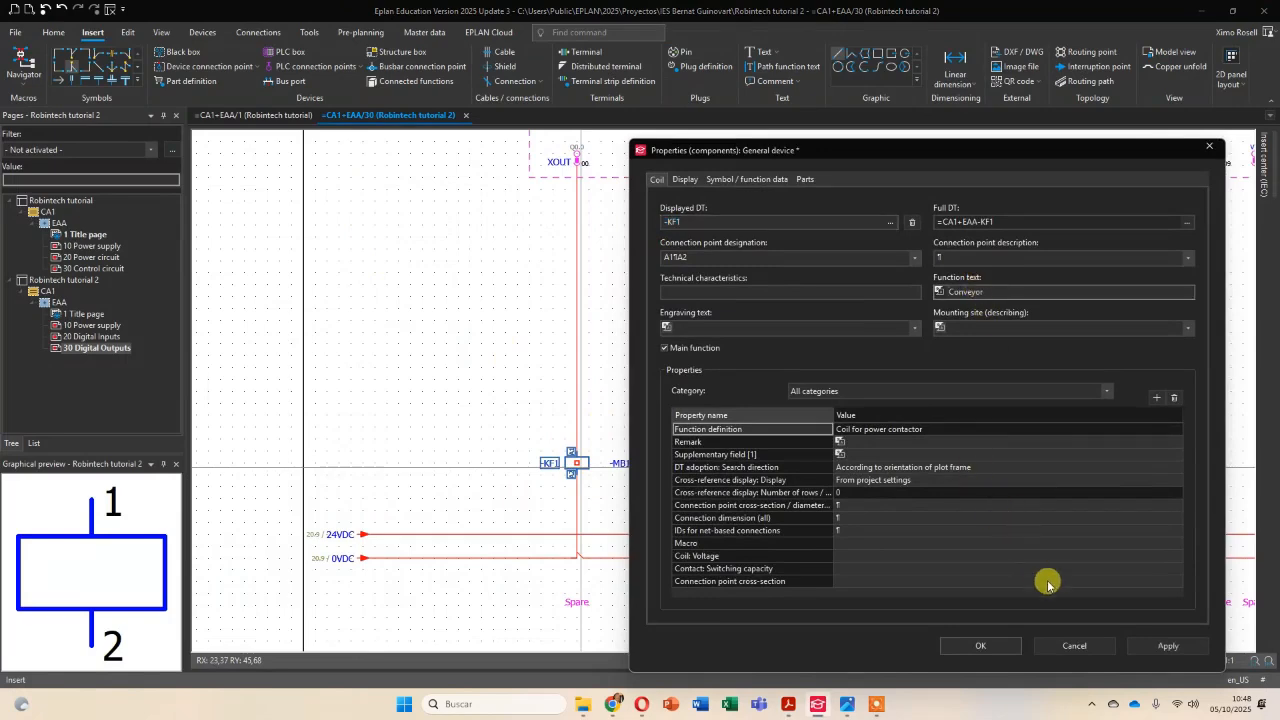
{"action": "left_click", "coordinate": [1160, 646]}
{"action": "left_click", "coordinate": [975, 646]}
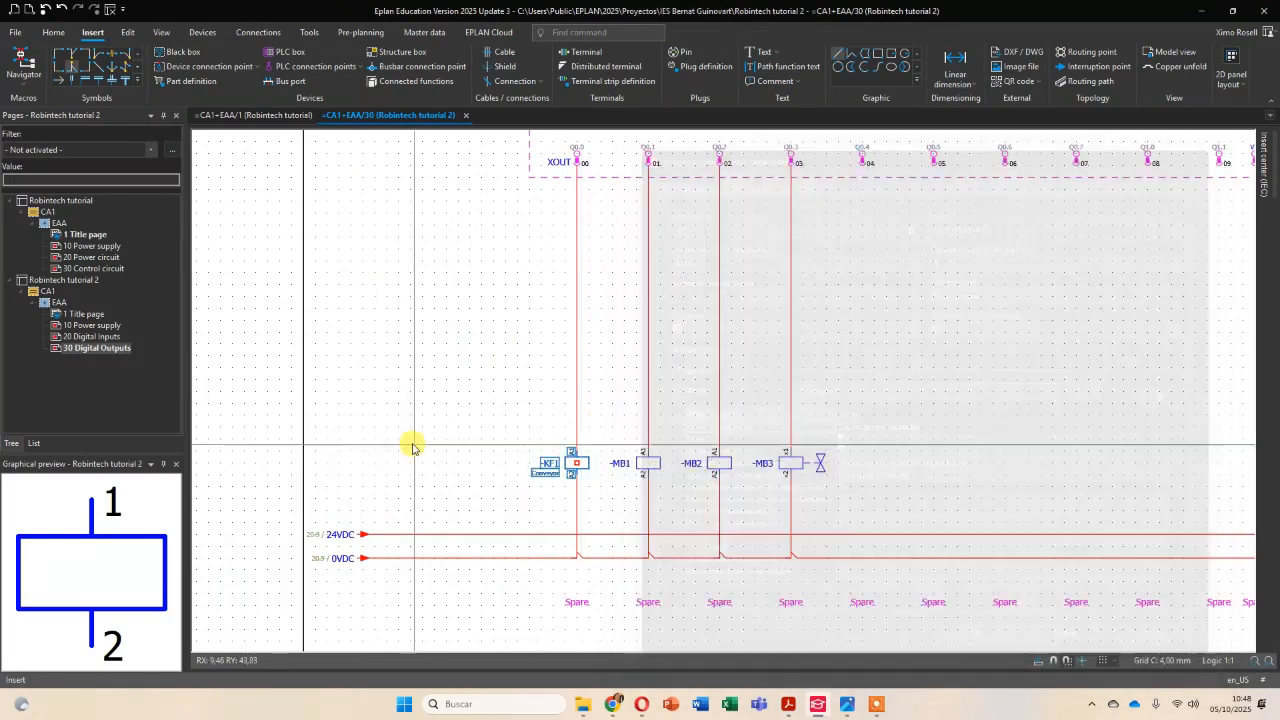
Connect the PLC's V+ supply terminal to the 24VDC line and its 0V0 terminal to the 0VDC line with T-nodes.
{"action": "scroll", "coordinate": [565, 465], "scroll_direction": "up", "scroll_amount": 2}
{"action": "scroll", "coordinate": [570, 471], "scroll_direction": "up", "scroll_amount": 1}
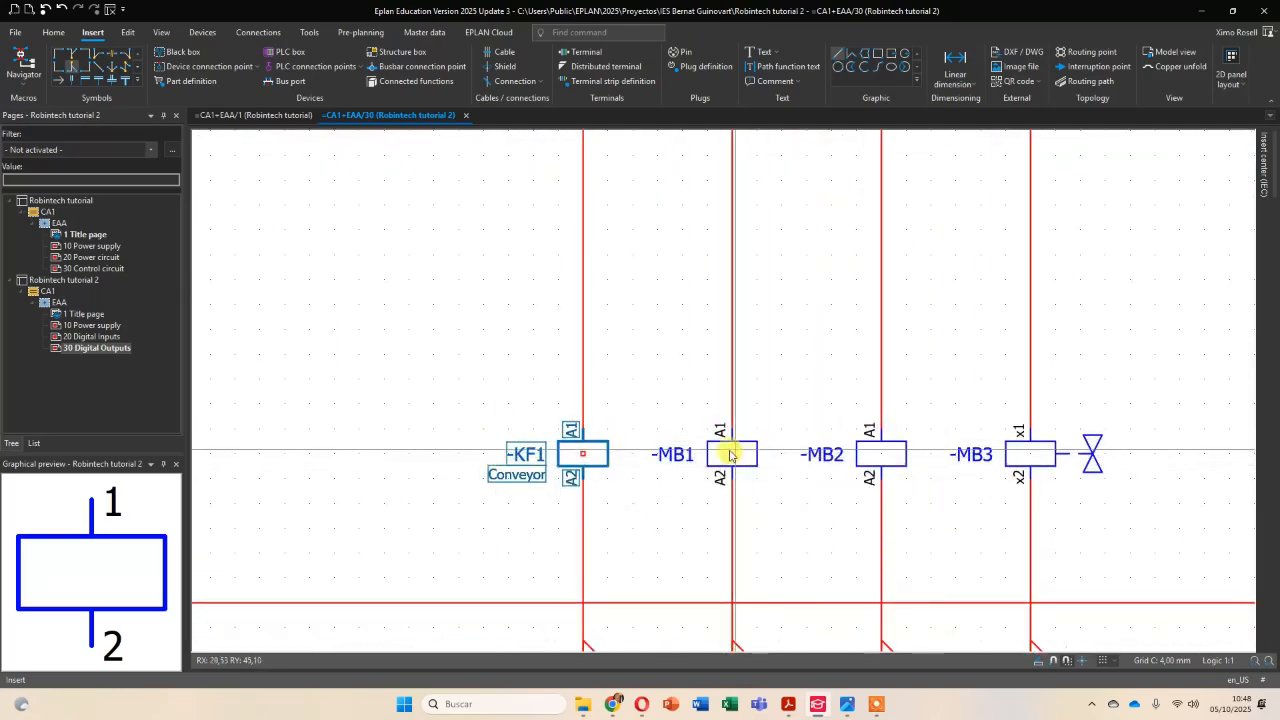
{"action": "scroll", "coordinate": [623, 449], "scroll_direction": "down", "scroll_amount": 3}
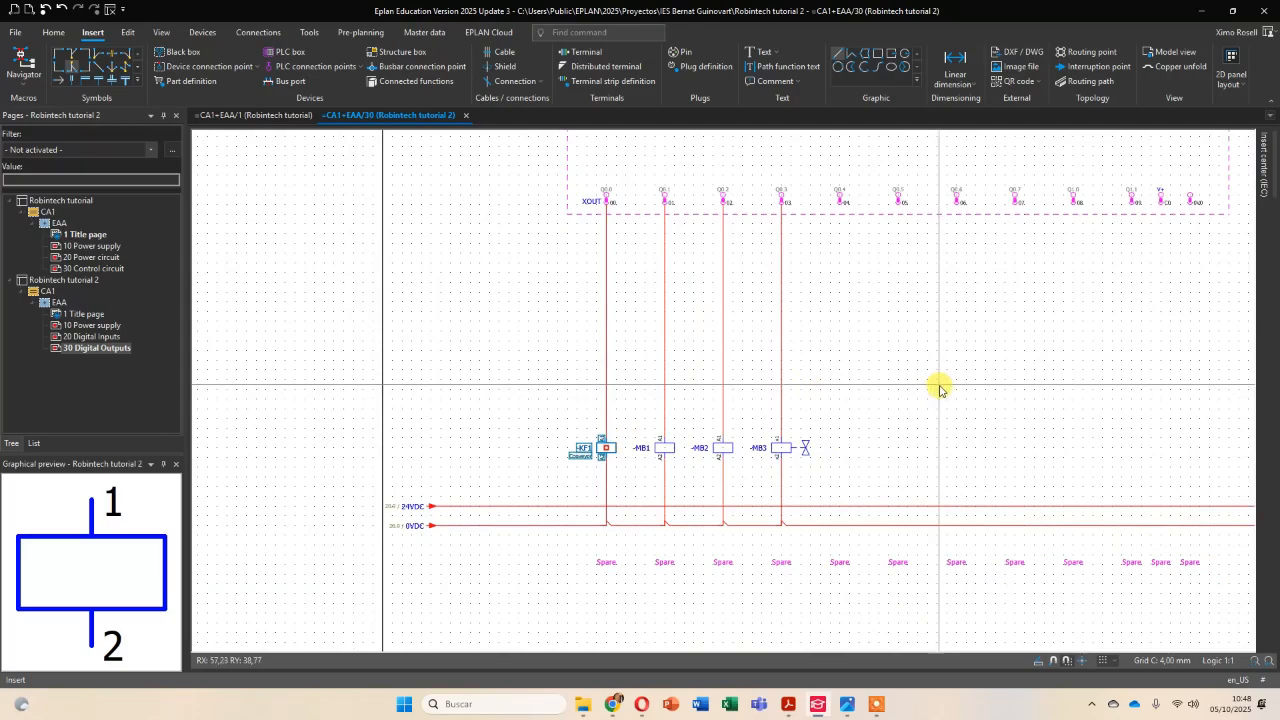
{"action": "middle_click_drag", "start_coordinate": [998, 366], "coordinate": [797, 380]}
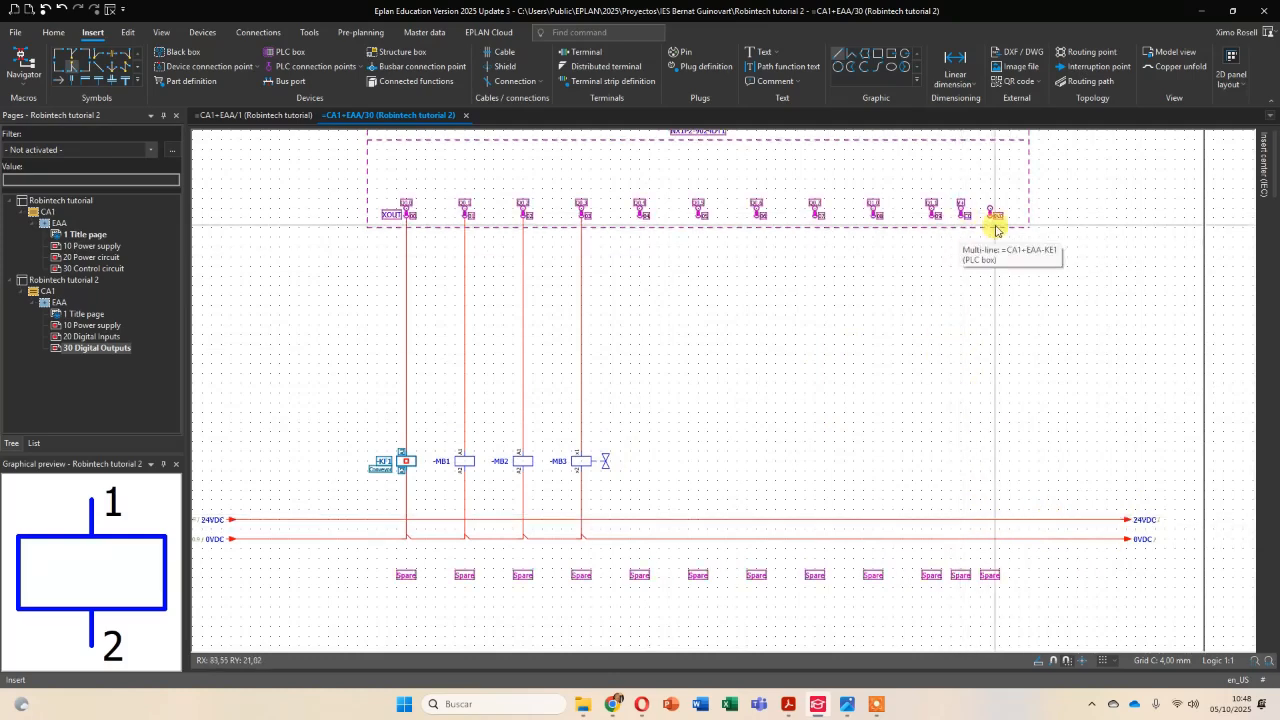
{"action": "left_click", "coordinate": [77, 65]}
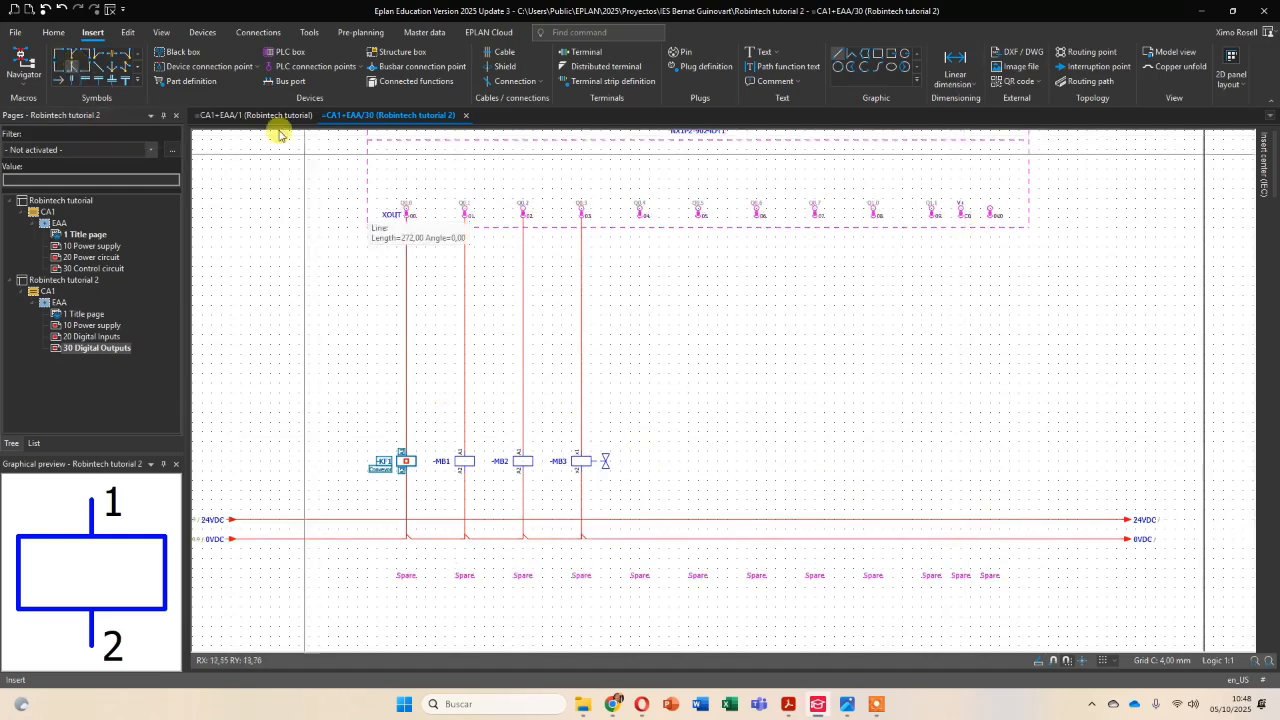
{"action": "left_click", "coordinate": [71, 65]}
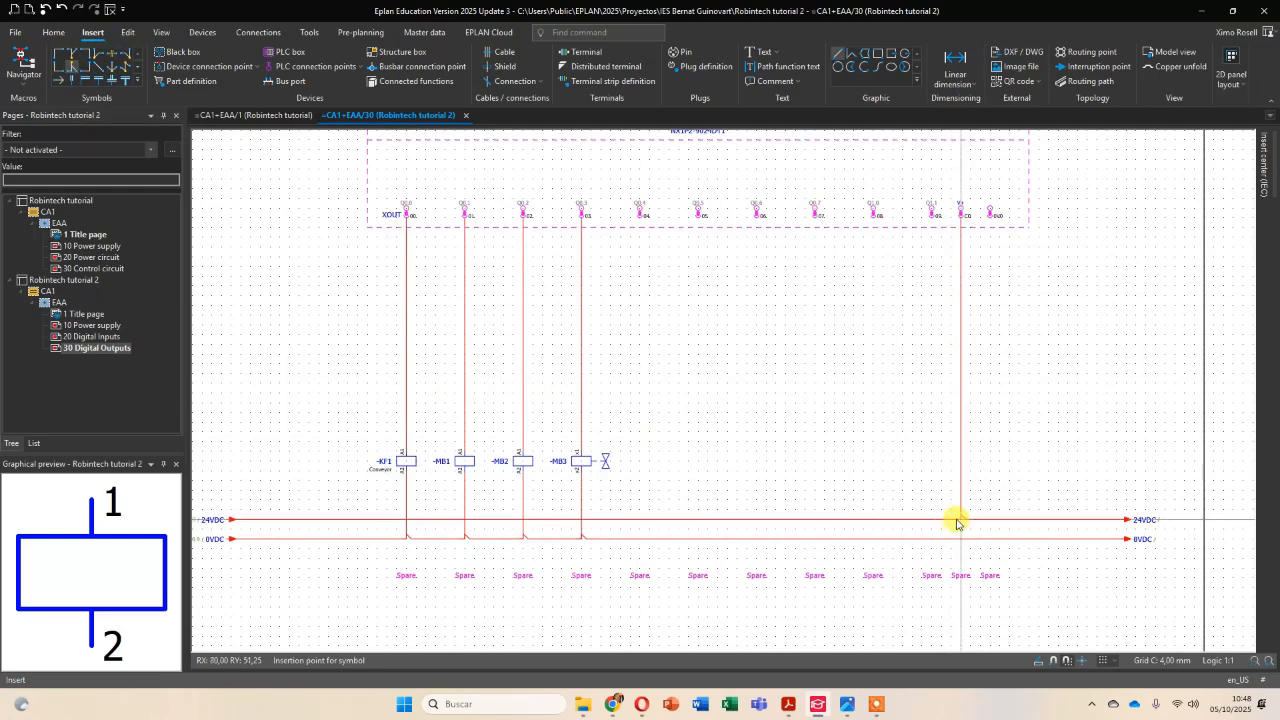
{"action": "left_click", "coordinate": [958, 520]}
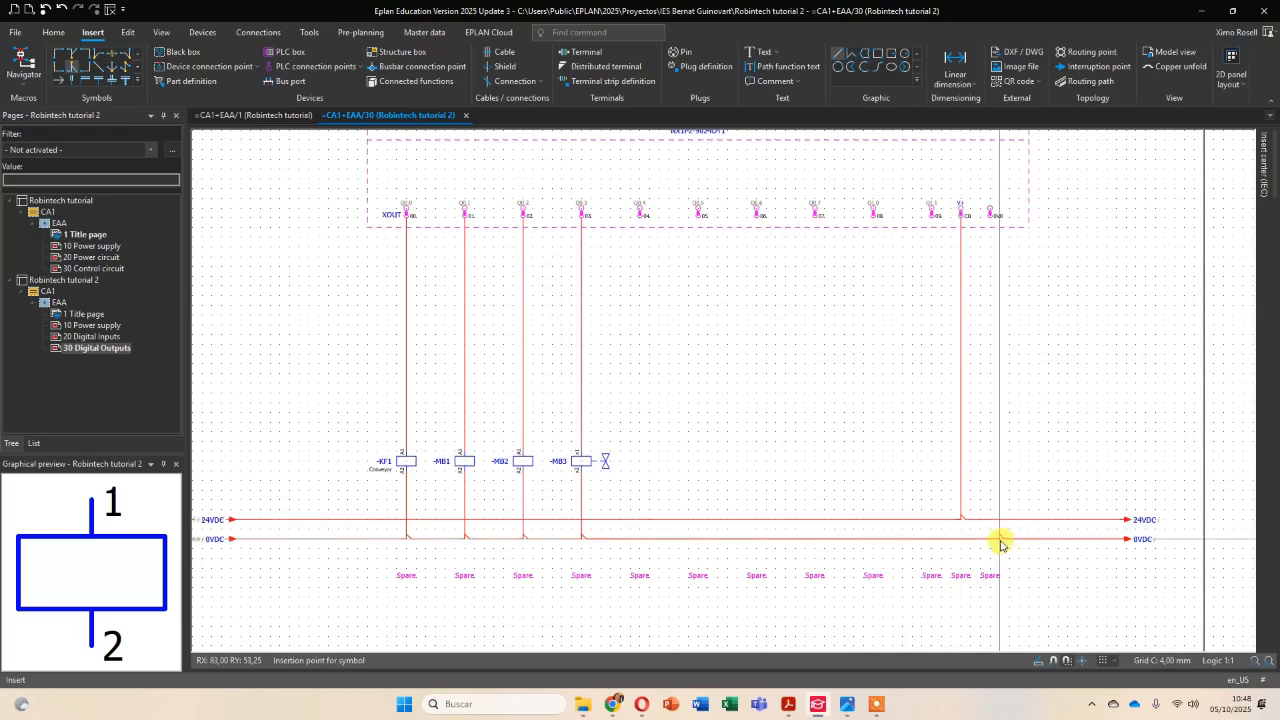
{"action": "left_click", "coordinate": [990, 540]}
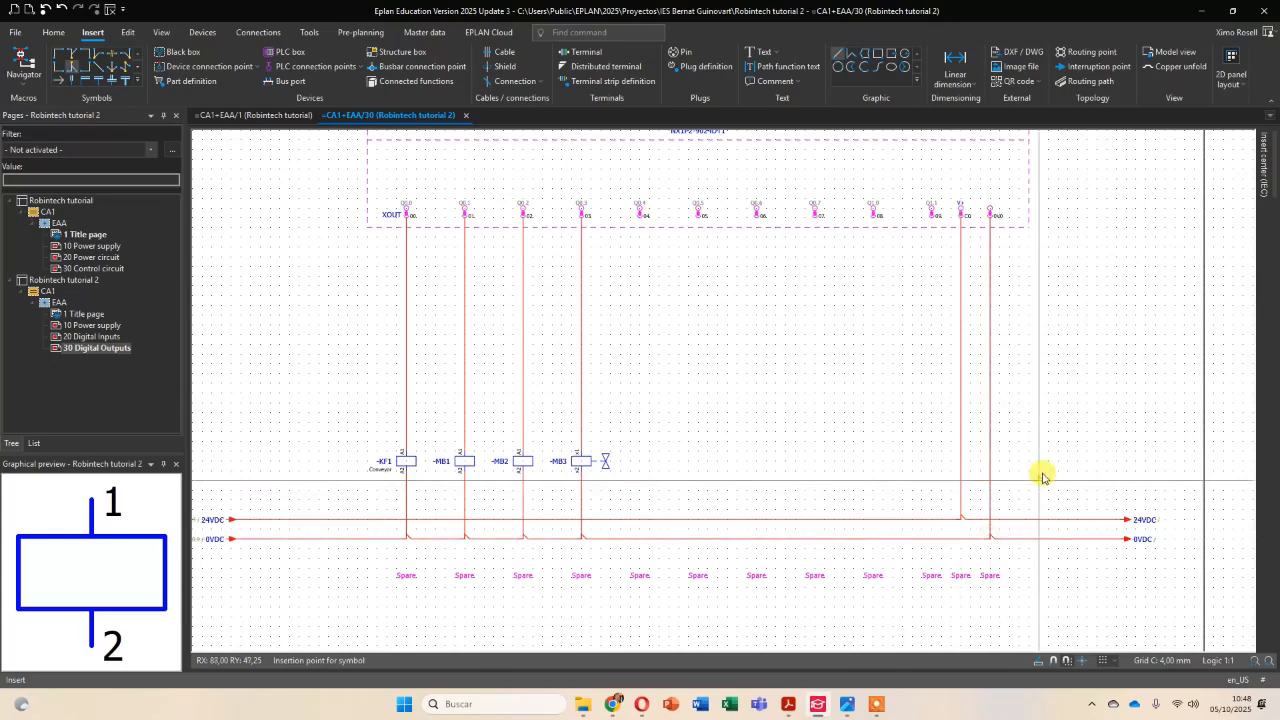
Delete the outgoing 24VDC and 0VDC interruption points at the right end of the supply lines.
{"action": "scroll", "coordinate": [970, 440], "scroll_direction": "down", "scroll_amount": 4}
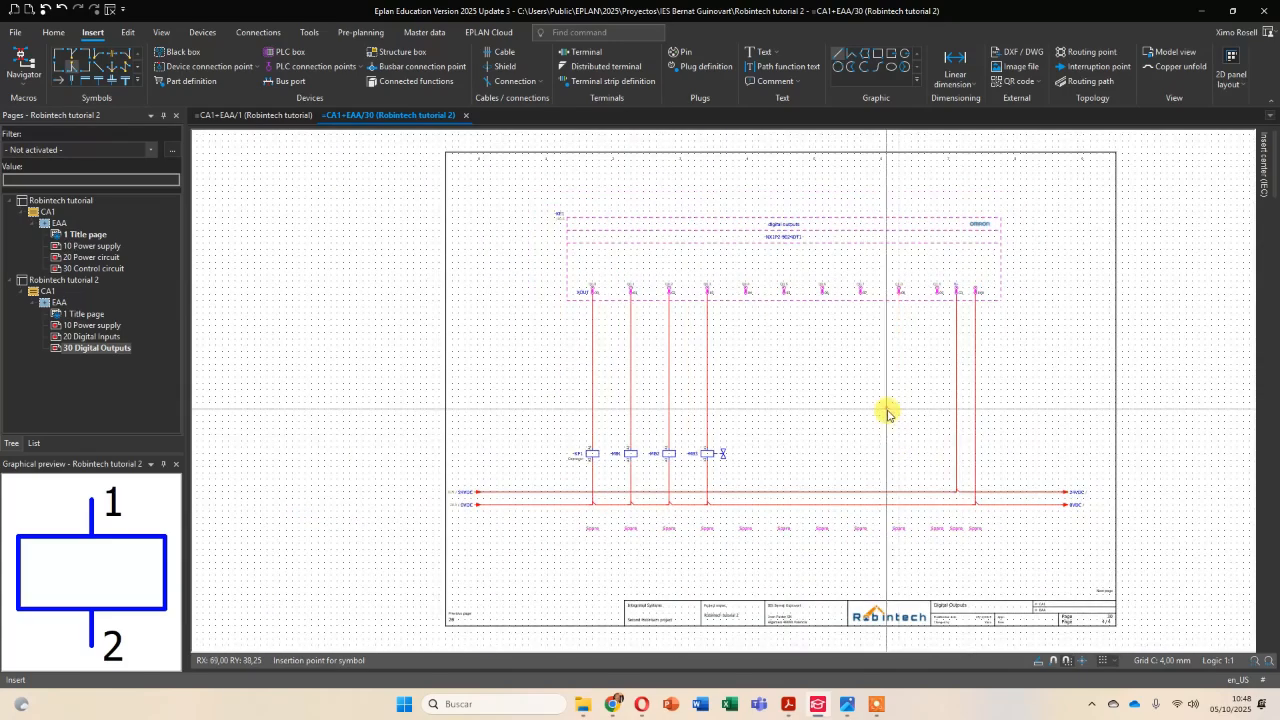
{"action": "scroll", "coordinate": [1063, 491], "scroll_direction": "up", "scroll_amount": 4}
{"action": "scroll", "coordinate": [1064, 500], "scroll_direction": "down", "scroll_amount": 4}
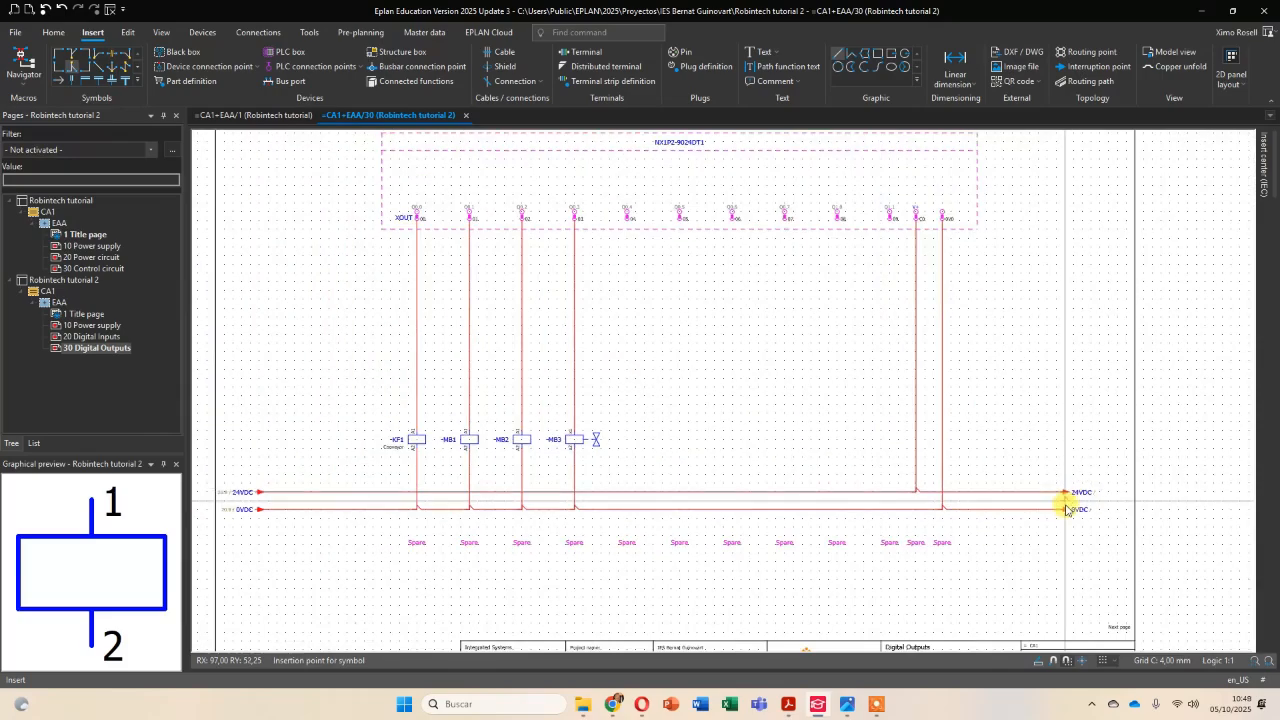
{"action": "scroll", "coordinate": [1063, 509], "scroll_direction": "up", "scroll_amount": 5}
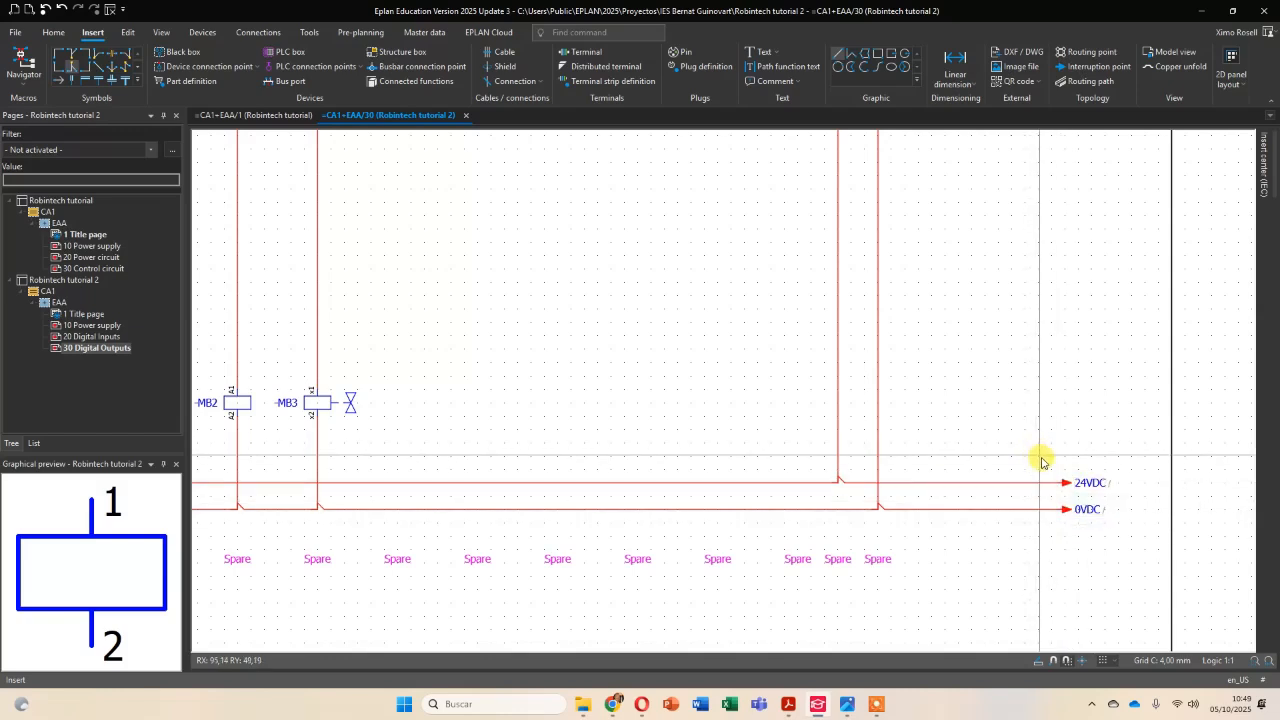
{"action": "left_click_drag", "start_coordinate": [1043, 449], "coordinate": [1129, 548]}
{"action": "key", "text": "Delete"}
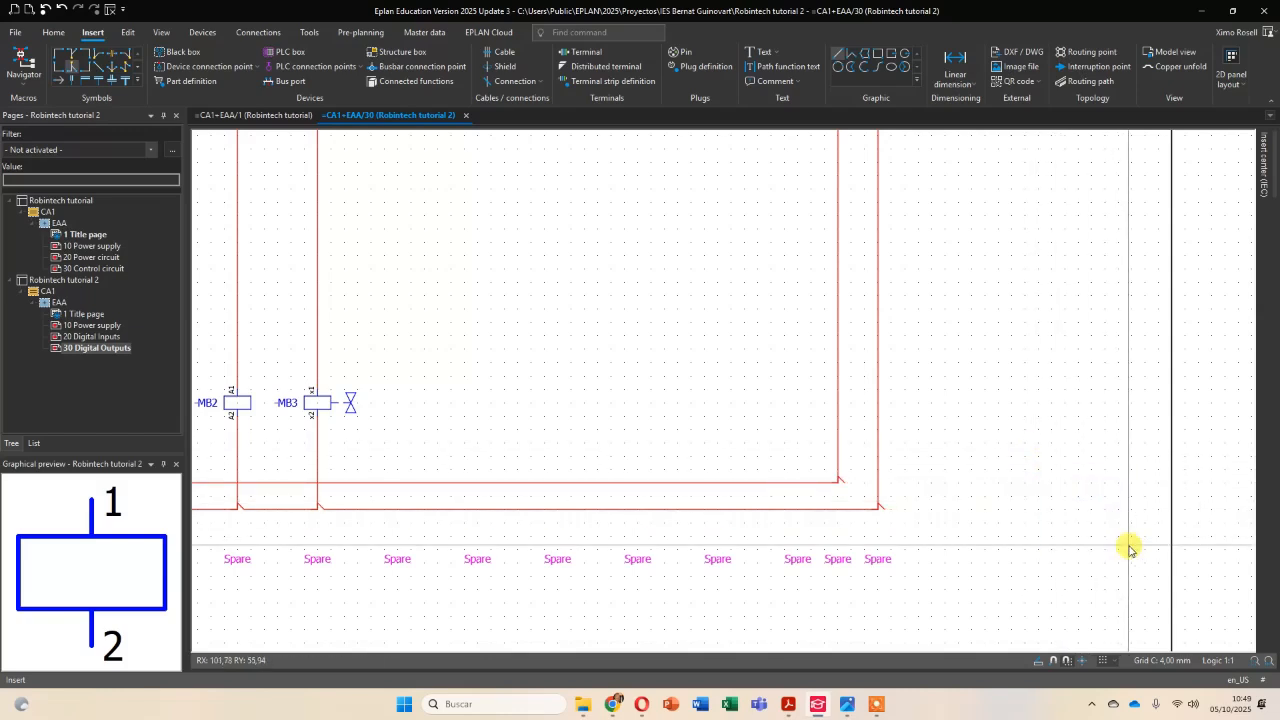
Replace the last T-nodes on the 24VDC and 0VDC lines, below the PLC supply terminals, with corner angles.
{"action": "left_click", "coordinate": [89, 72]}
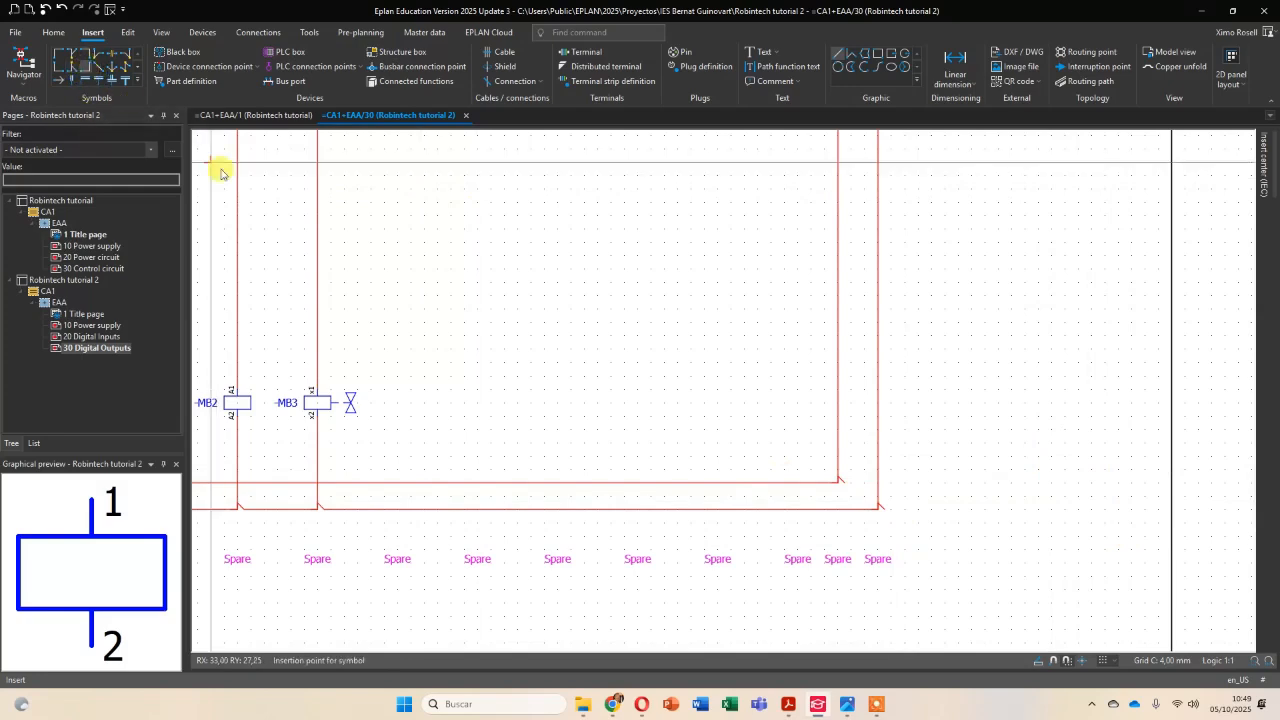
{"action": "left_click", "coordinate": [838, 484]}
{"action": "left_click", "coordinate": [89, 78]}
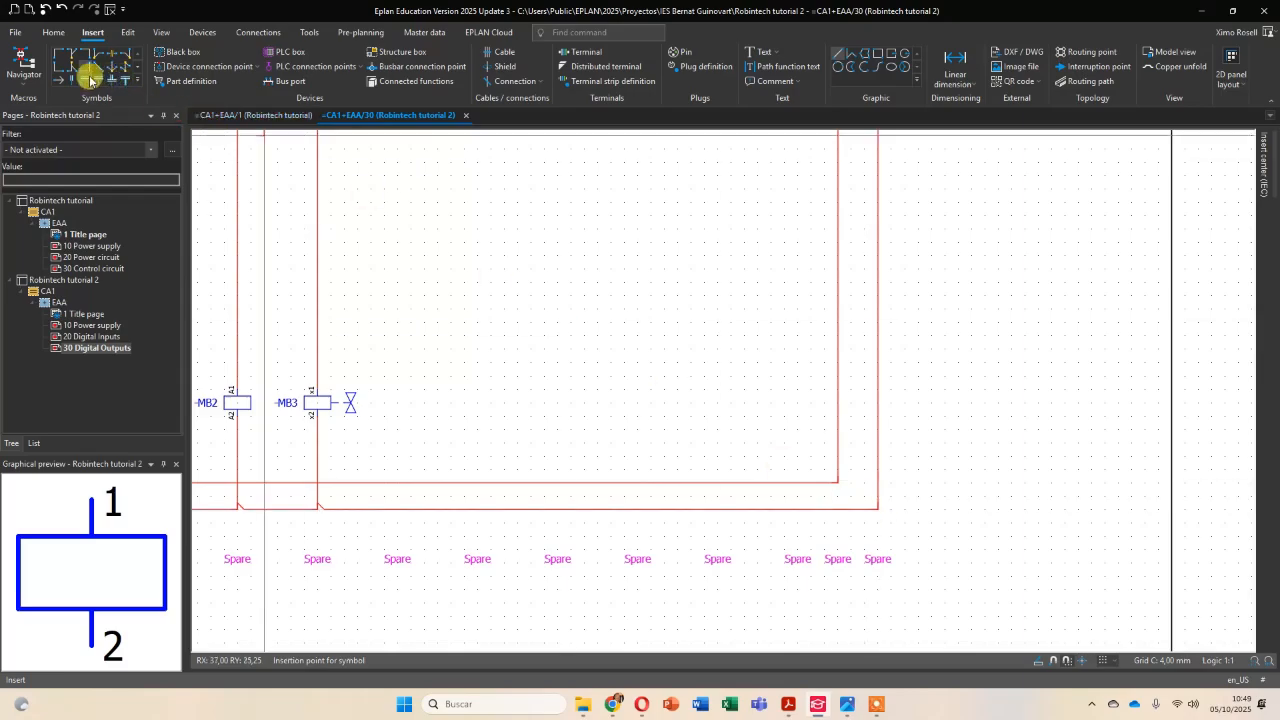
{"action": "scroll", "coordinate": [691, 386], "scroll_direction": "down", "scroll_amount": 3}
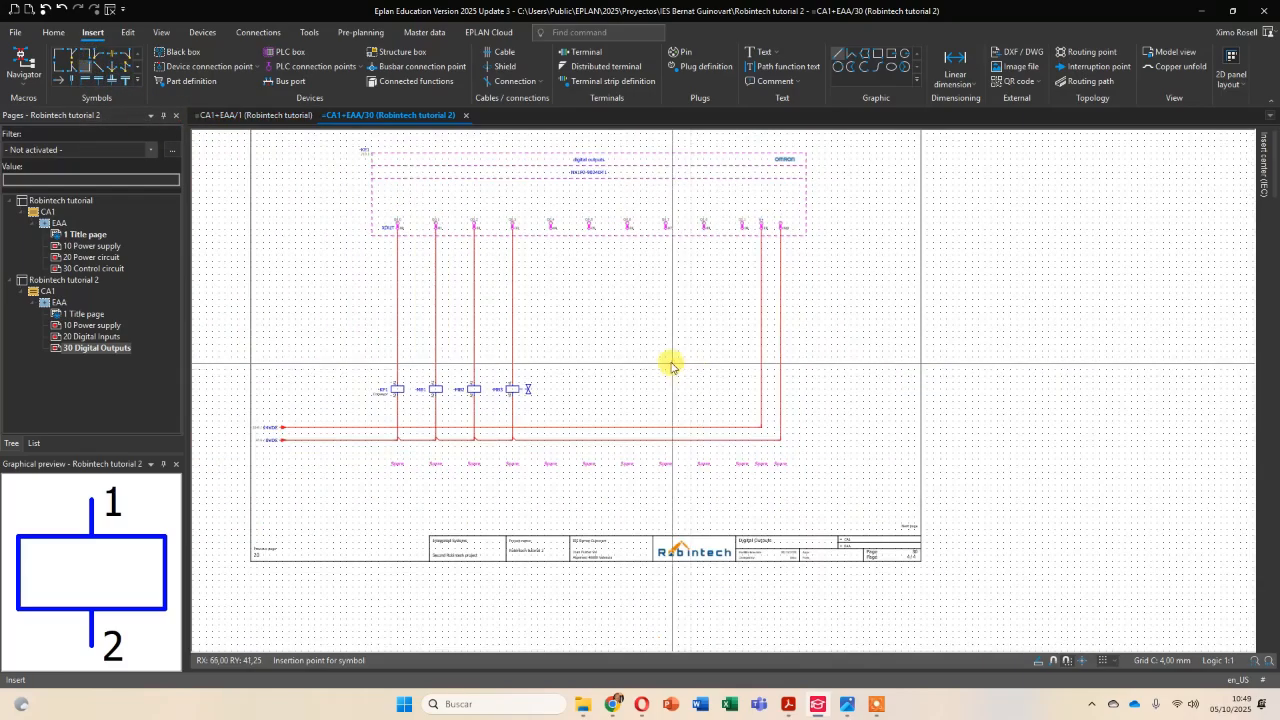
{"action": "scroll", "coordinate": [706, 366], "scroll_direction": "up", "scroll_amount": 2}
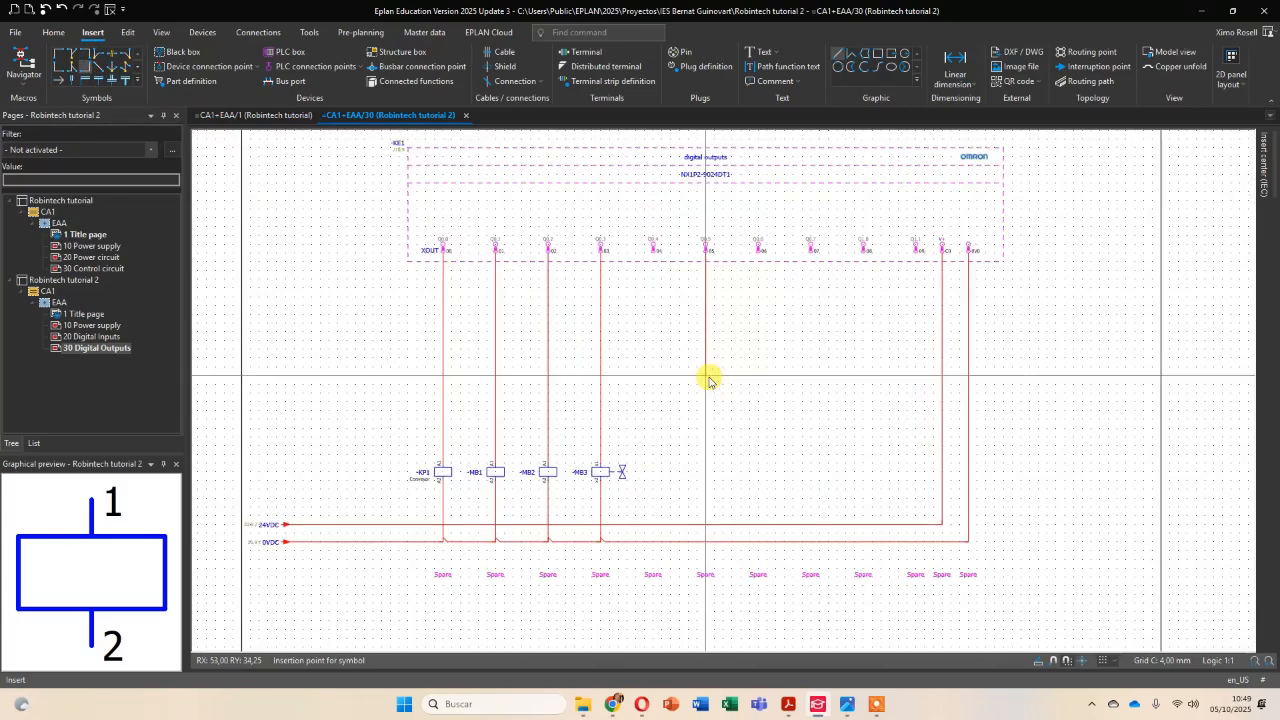